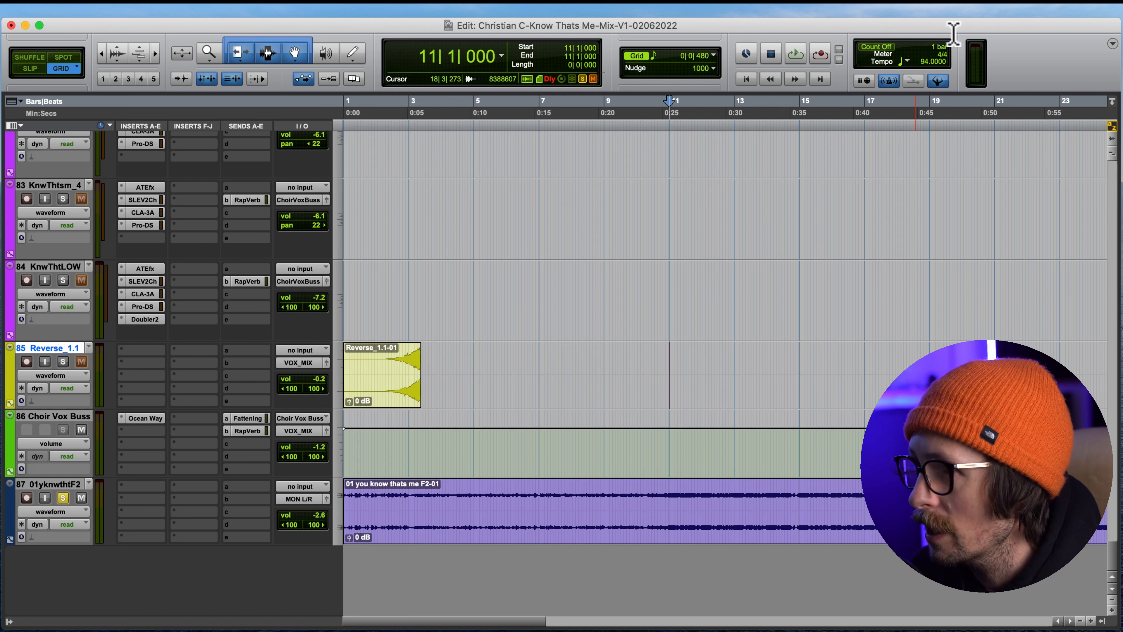
Step: Audition the reference track from bar 11, and take it out of solo and mute it
{"action": "key", "text": "space"}
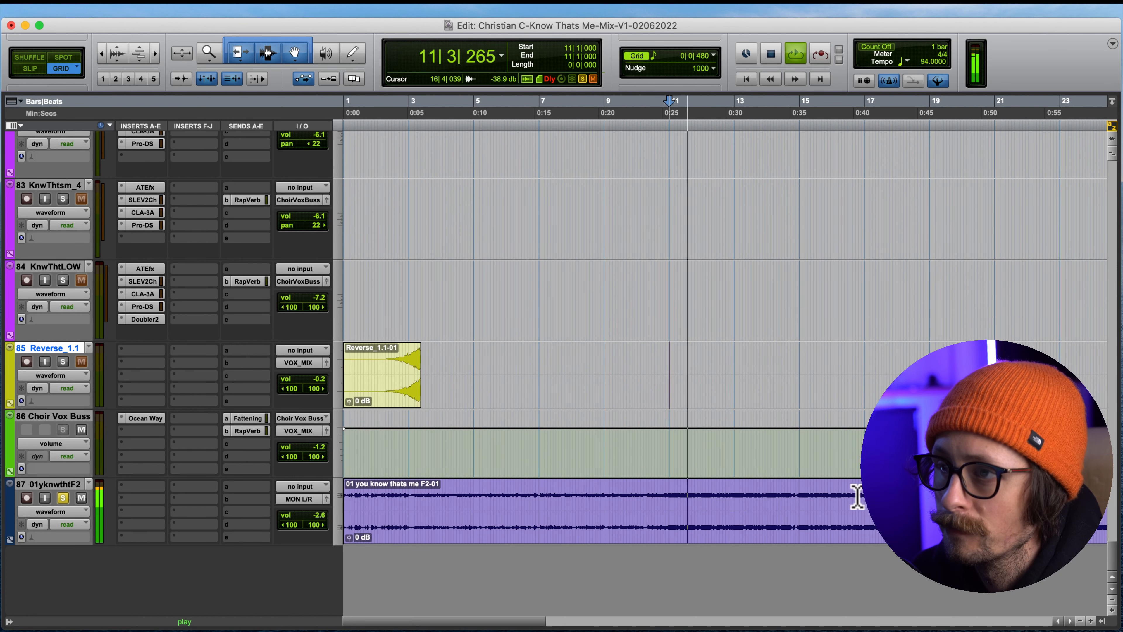
{"action": "key", "text": "space"}
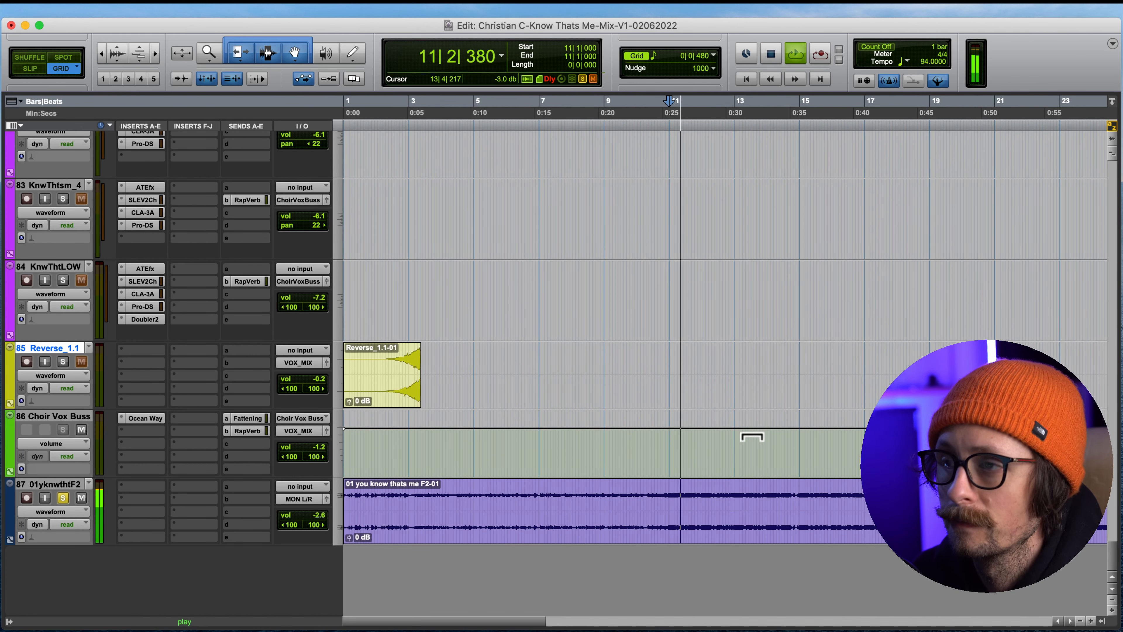
{"action": "key", "text": "space"}
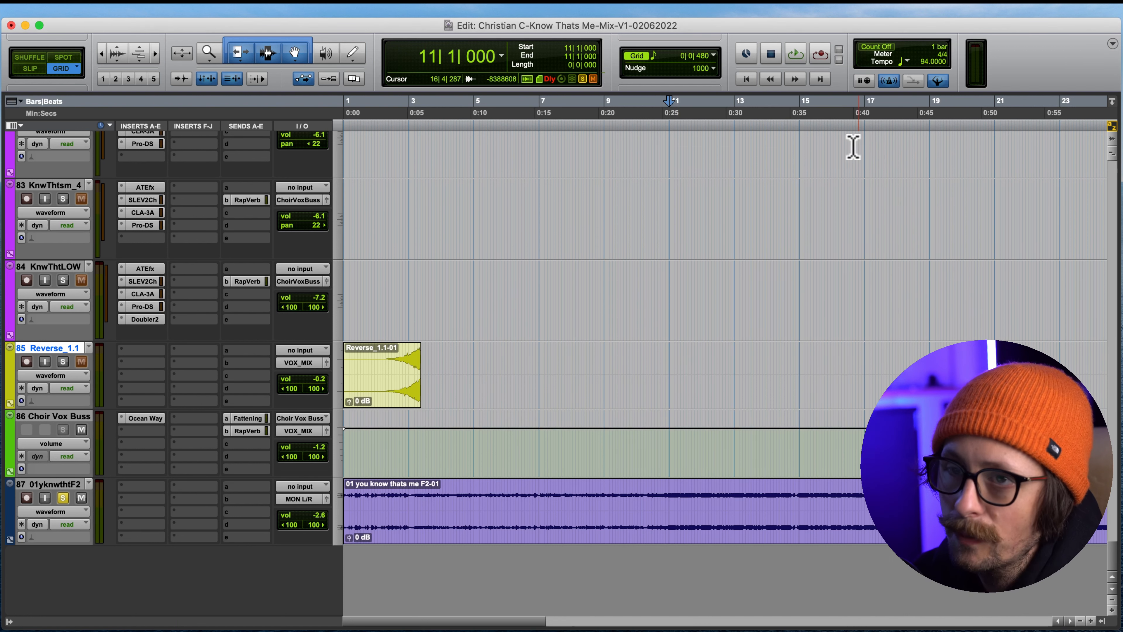
{"action": "left_click", "coordinate": [63, 499]}
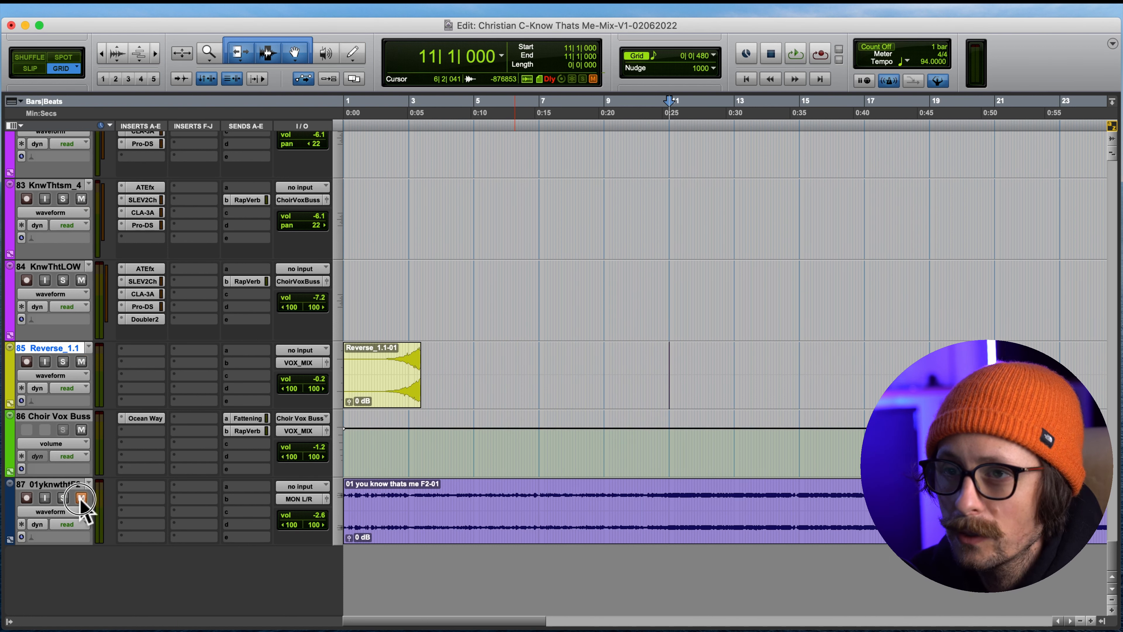
Step: Trim the starts of the lead, double and low hook clips on tracks 53 to 55 to 11|2|000
{"action": "scroll", "coordinate": [661, 425], "scroll_direction": "up", "scroll_amount": 10}
{"action": "scroll", "coordinate": [720, 294], "scroll_direction": "up", "scroll_amount": 18}
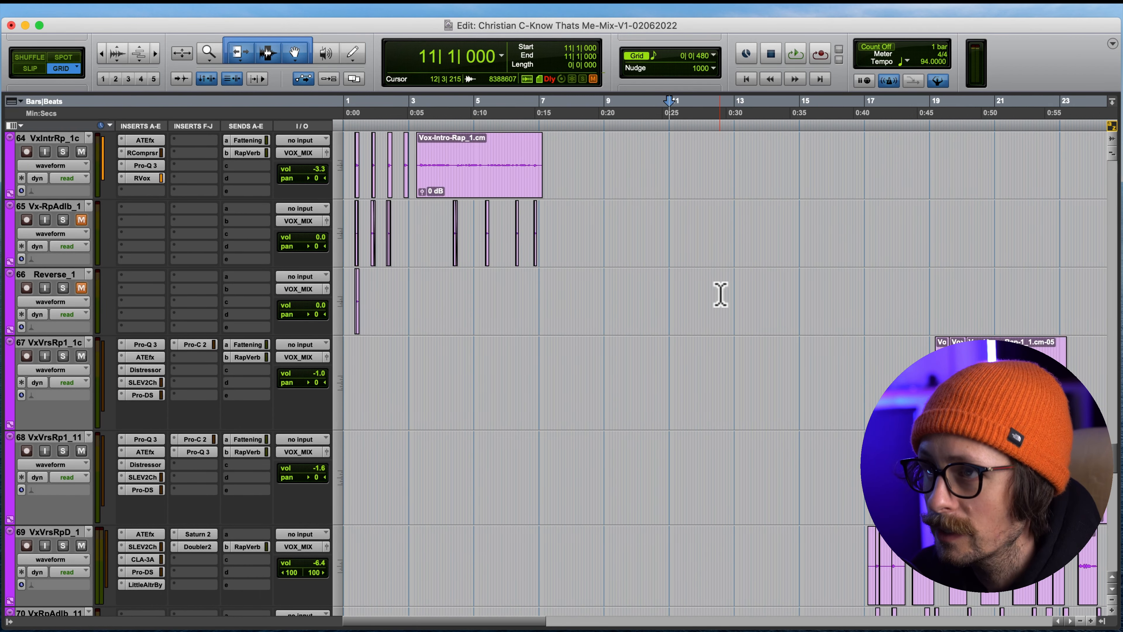
{"action": "scroll", "coordinate": [720, 301], "scroll_direction": "up", "scroll_amount": 8}
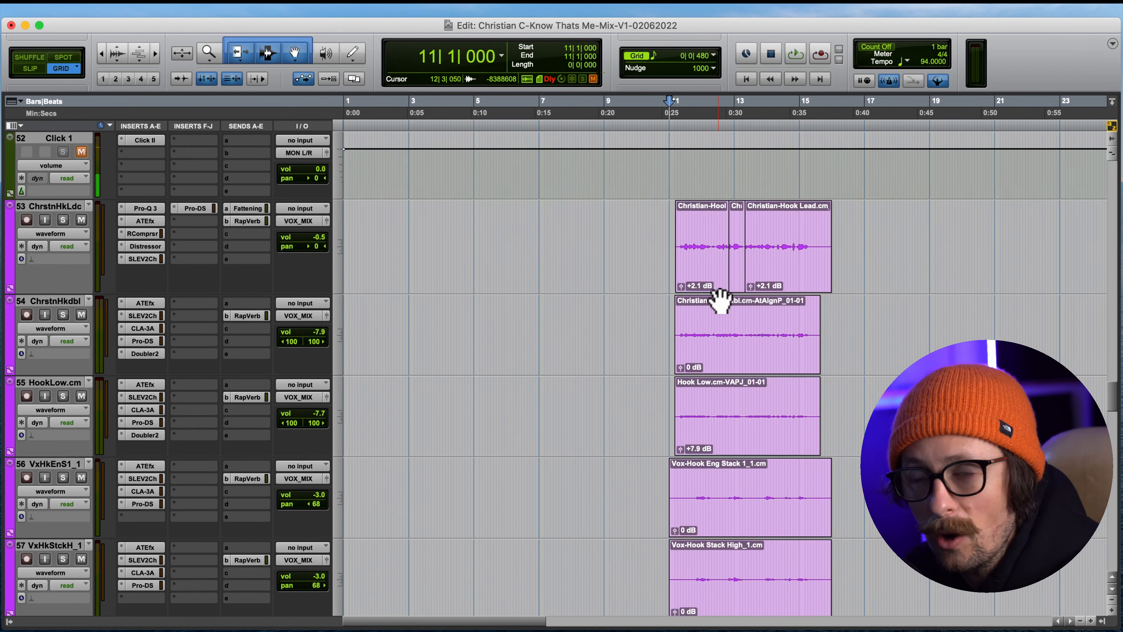
{"action": "scroll", "coordinate": [721, 302], "scroll_direction": "up", "scroll_amount": 10}
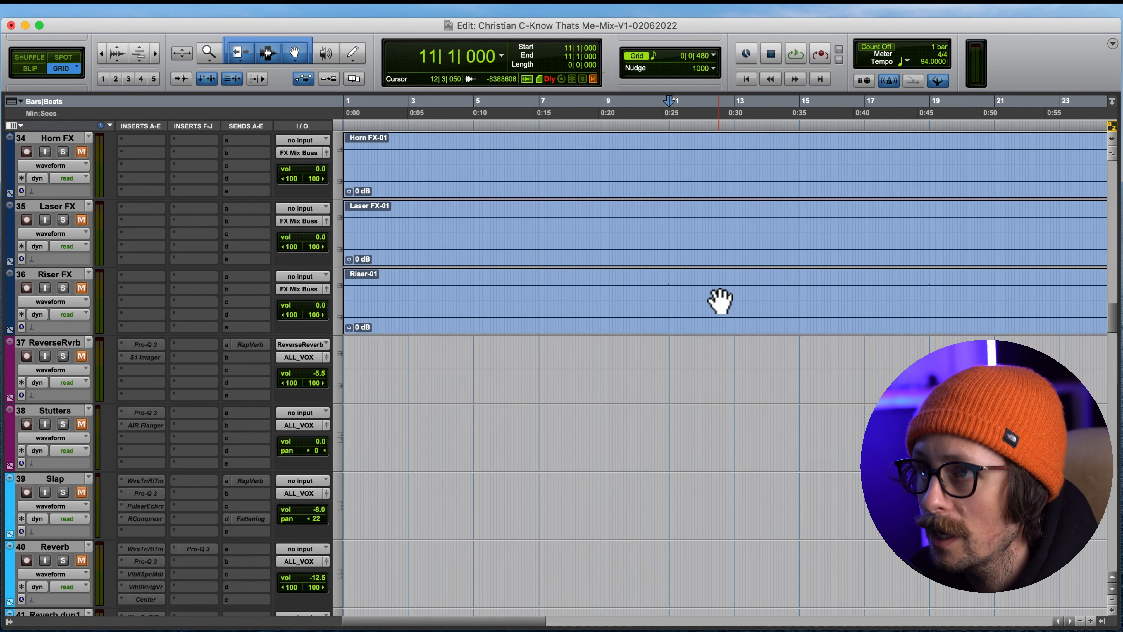
{"action": "scroll", "coordinate": [720, 301], "scroll_direction": "down", "scroll_amount": 14}
{"action": "scroll", "coordinate": [719, 301], "scroll_direction": "down", "scroll_amount": 3}
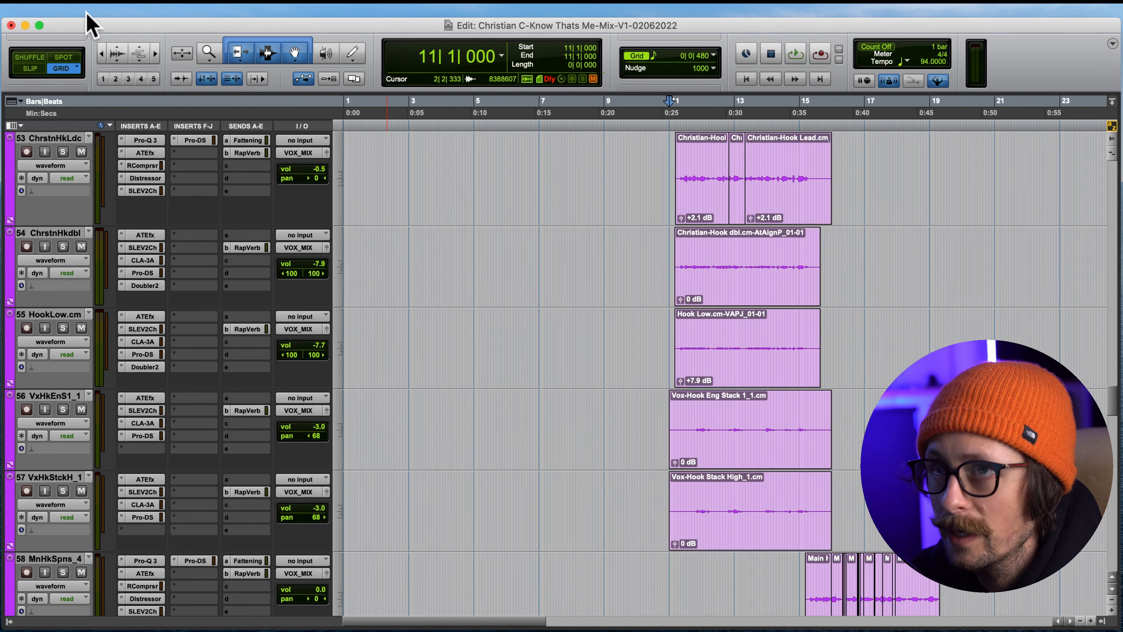
{"action": "left_click", "coordinate": [120, 47]}
{"action": "left_click", "coordinate": [121, 47]}
{"action": "scroll", "coordinate": [719, 301], "scroll_direction": "up", "scroll_amount": 5}
{"action": "scroll", "coordinate": [720, 398], "scroll_direction": "down", "scroll_amount": 5}
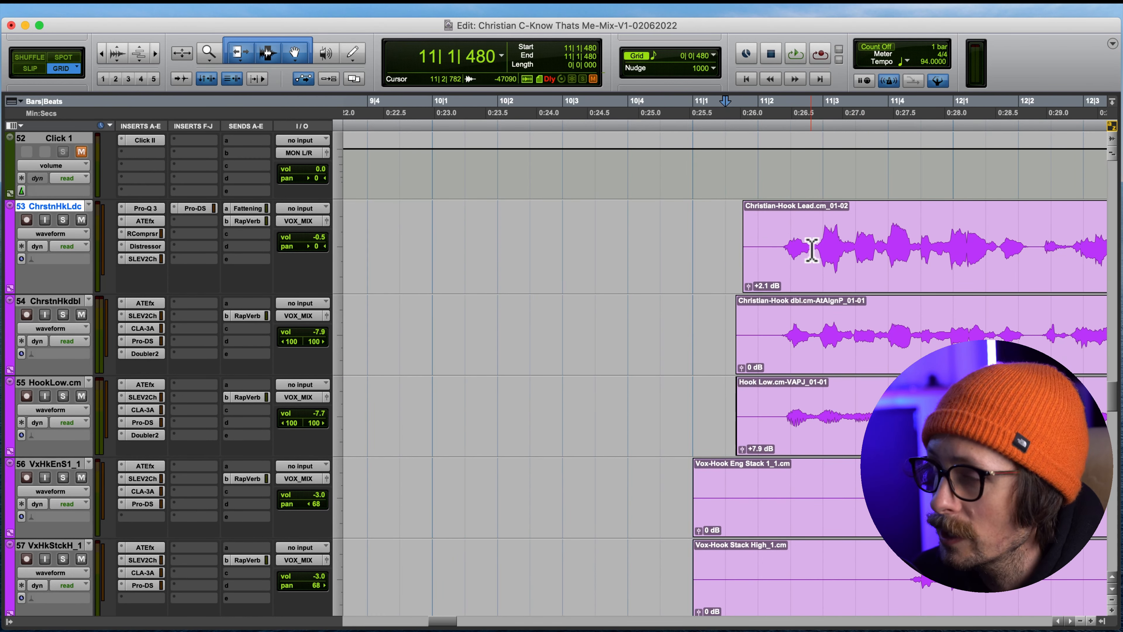
{"action": "scroll", "coordinate": [812, 250], "scroll_direction": "down", "scroll_amount": 3}
{"action": "left_click", "coordinate": [892, 329]}
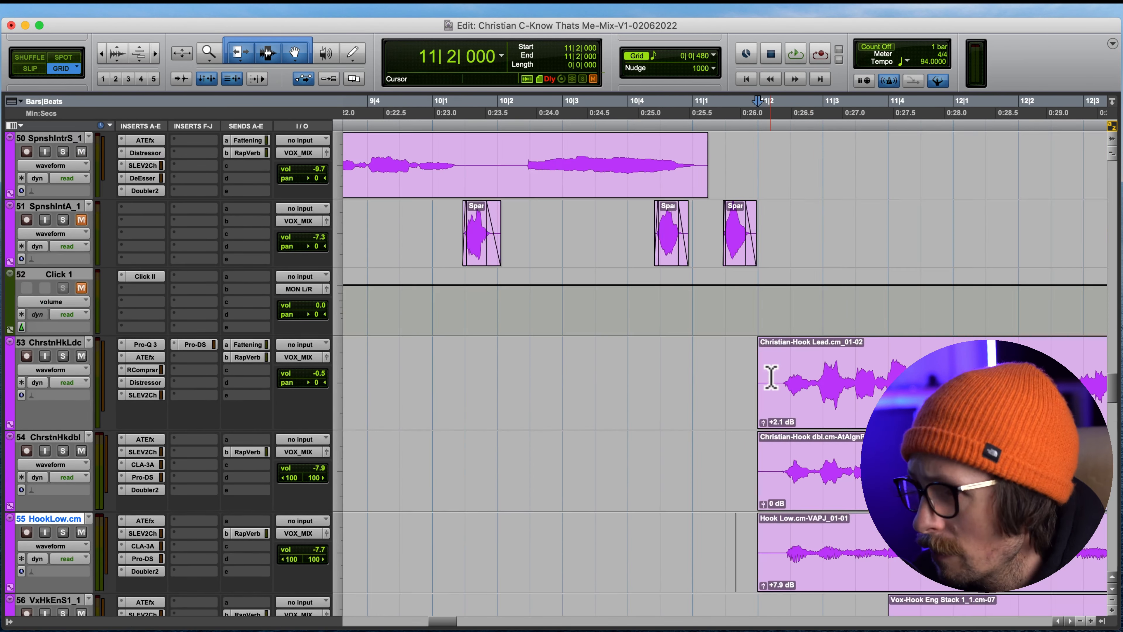
Step: Switch to Slip edit mode and audition the opening of the hook lead from 11|1|583 to 11|3|464
{"action": "mouse_move", "coordinate": [759, 372]}
{"action": "left_mouse_down"}
{"action": "mouse_move", "coordinate": [839, 367]}
{"action": "mouse_move", "coordinate": [759, 381]}
{"action": "left_mouse_up"}
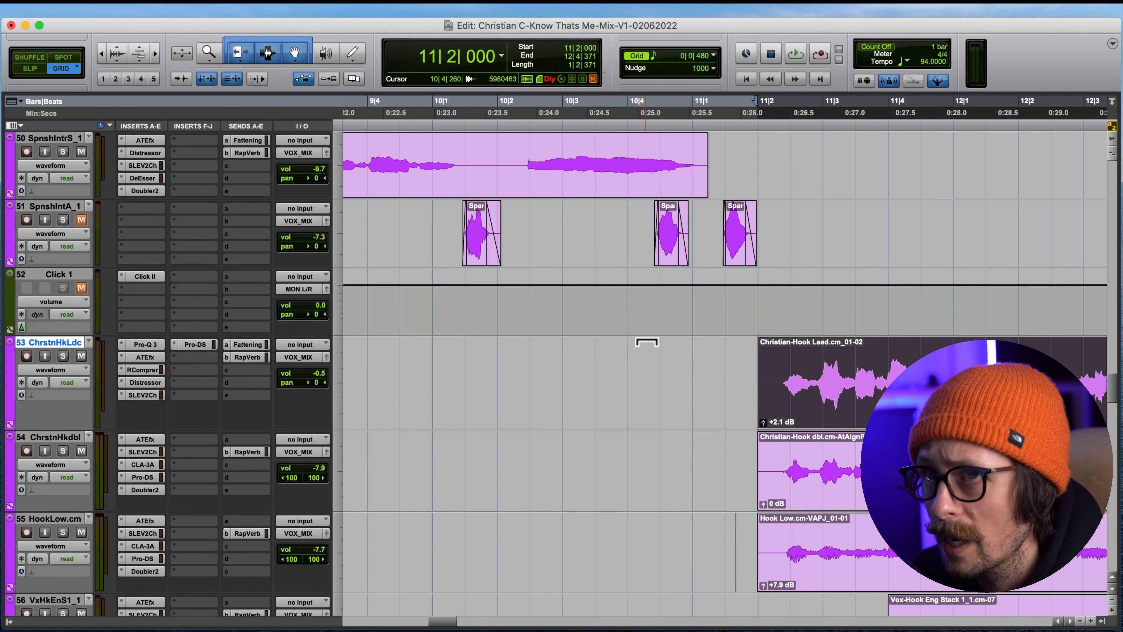
{"action": "left_click", "coordinate": [30, 68]}
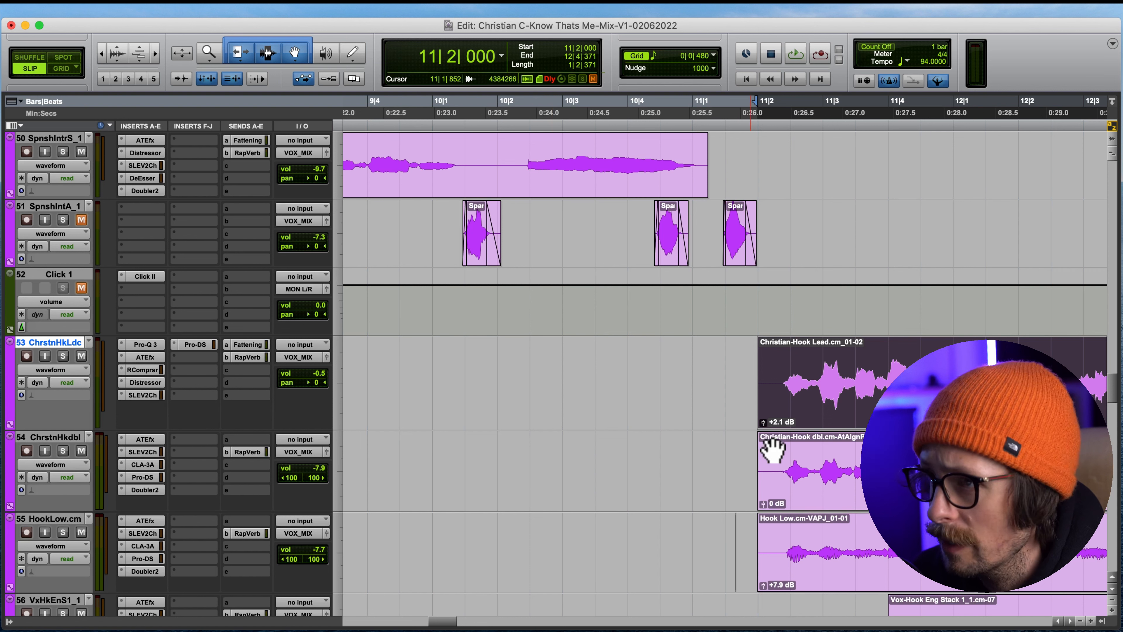
{"action": "left_click_drag", "start_coordinate": [733, 379], "coordinate": [853, 367]}
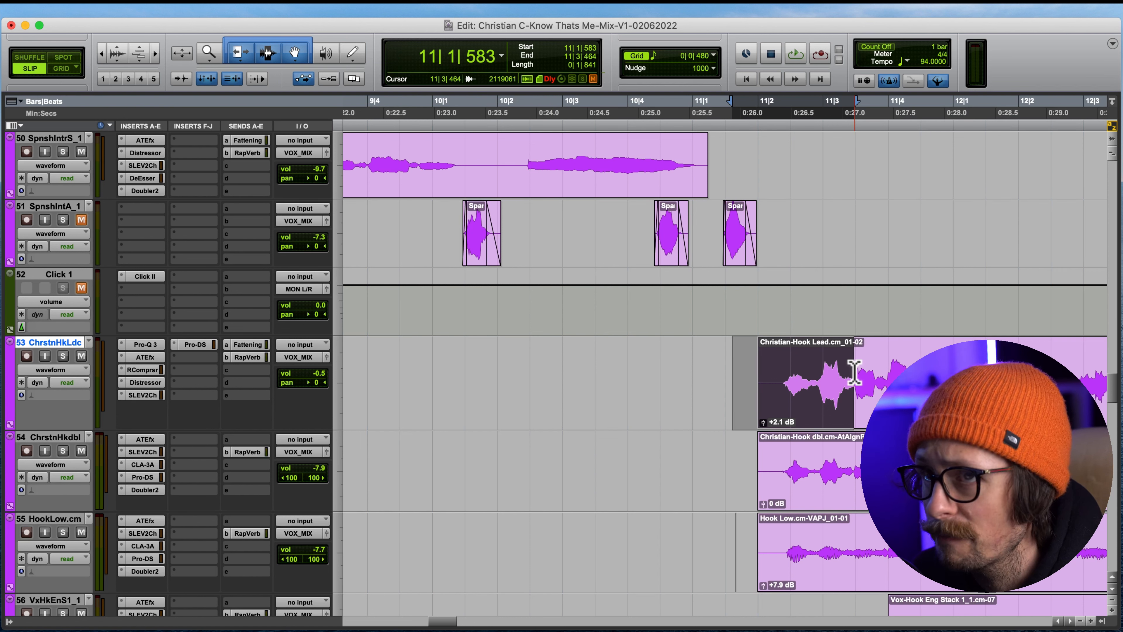
{"action": "key", "text": "space"}
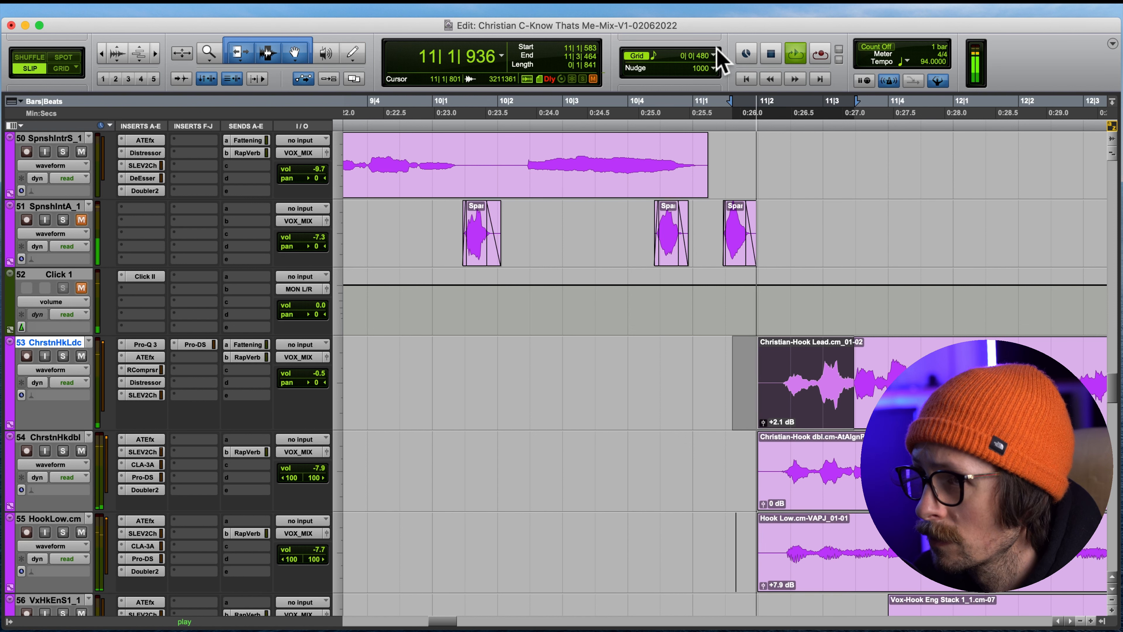
{"action": "key", "text": "space"}
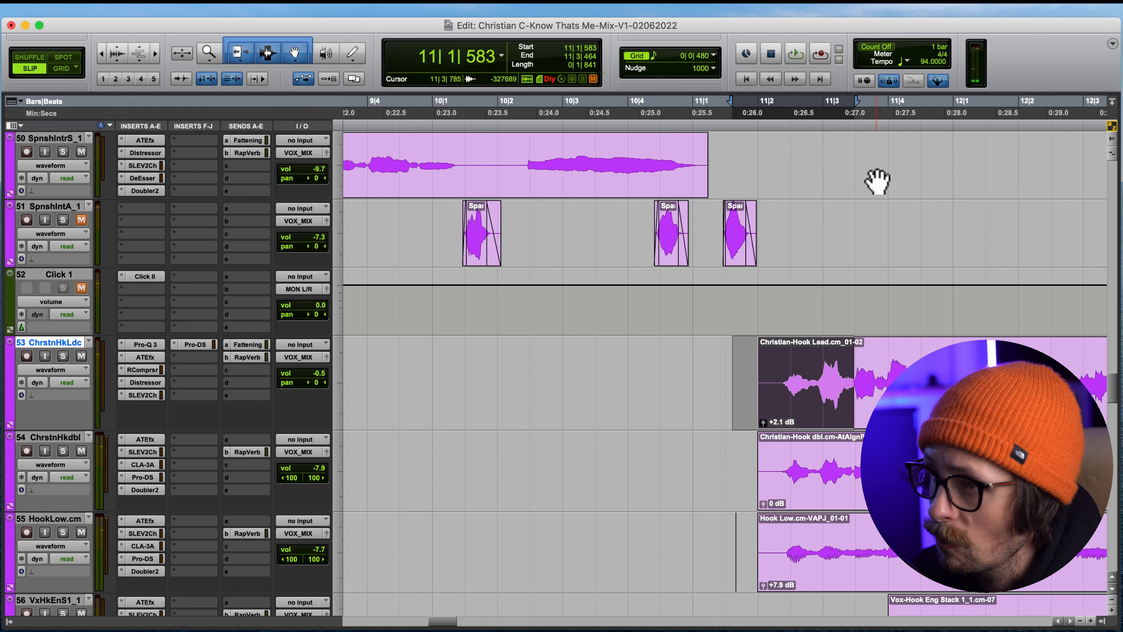
Step: Play only the first word of the hook lead, selecting from 11|2|141 to 11|2|876
{"action": "left_click_drag", "start_coordinate": [817, 381], "coordinate": [766, 380]}
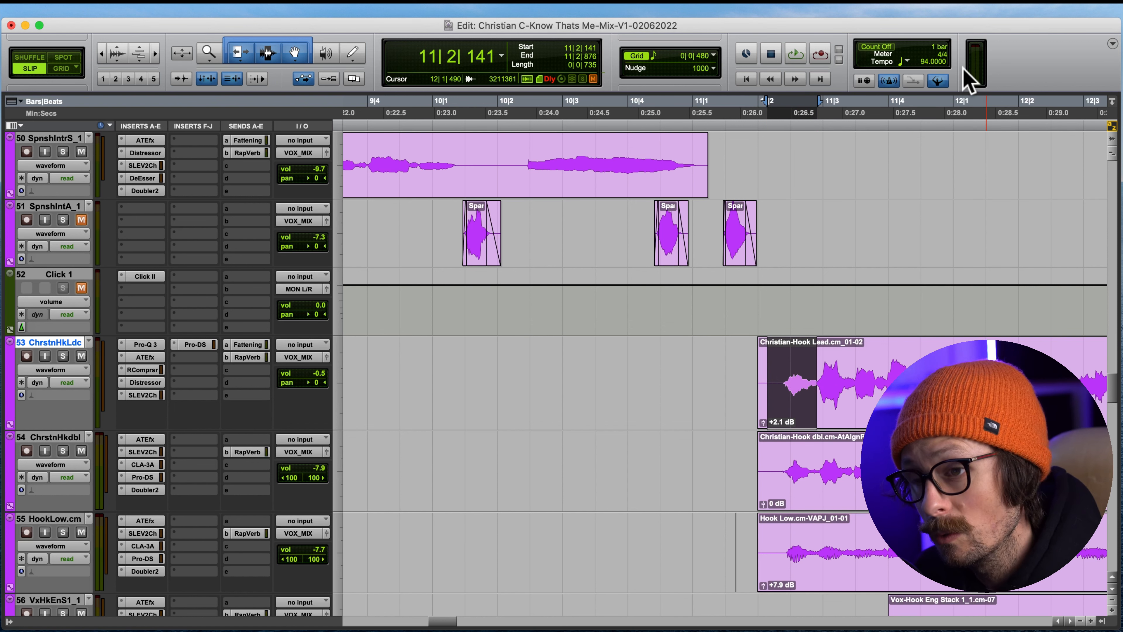
{"action": "key", "text": "space"}
{"action": "key", "text": "space"}
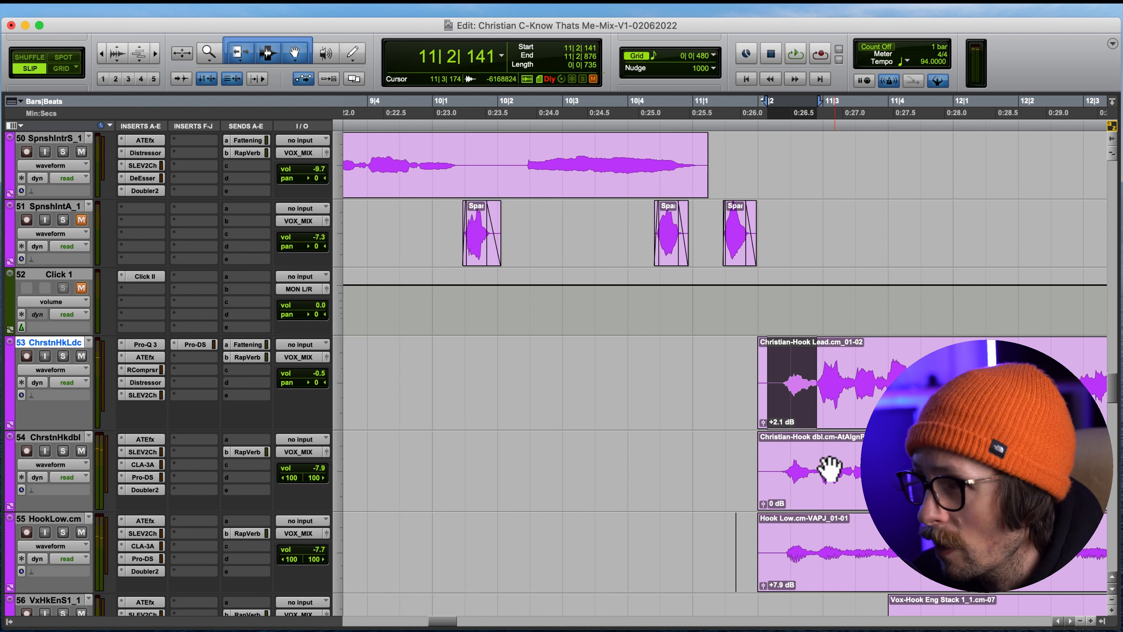
Step: Enlarge the waveform display and select the first word of the hook lead precisely from 11|2|323 to 11|2|755
{"action": "left_click", "coordinate": [804, 379]}
{"action": "scroll", "coordinate": [813, 376], "scroll_direction": "up", "scroll_amount": 3}
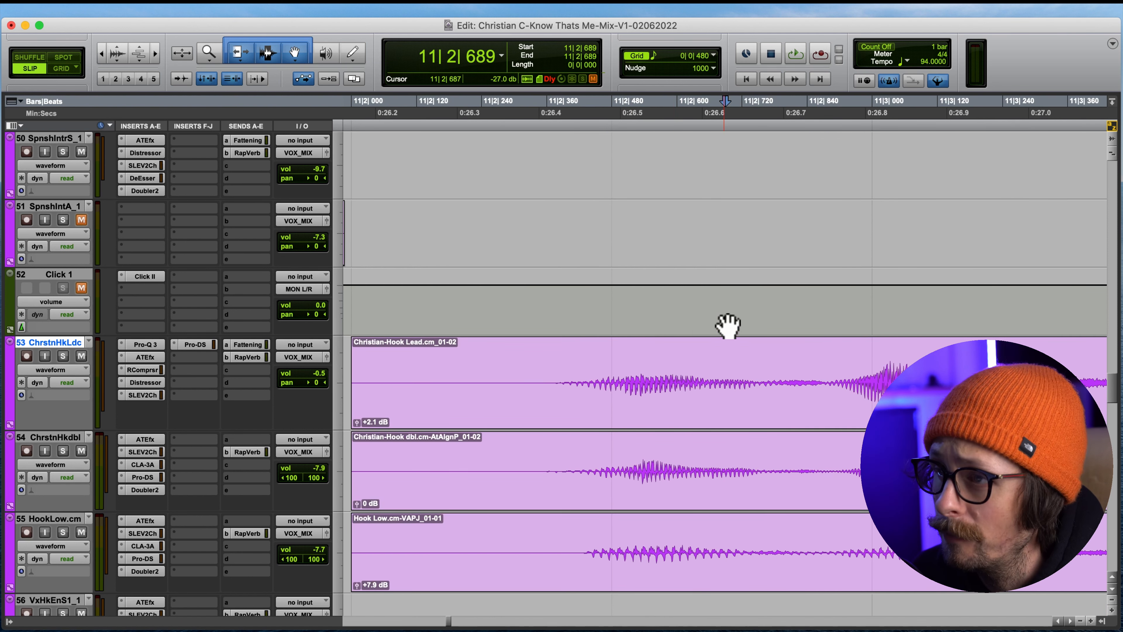
{"action": "left_click", "coordinate": [115, 50]}
{"action": "left_click", "coordinate": [116, 50]}
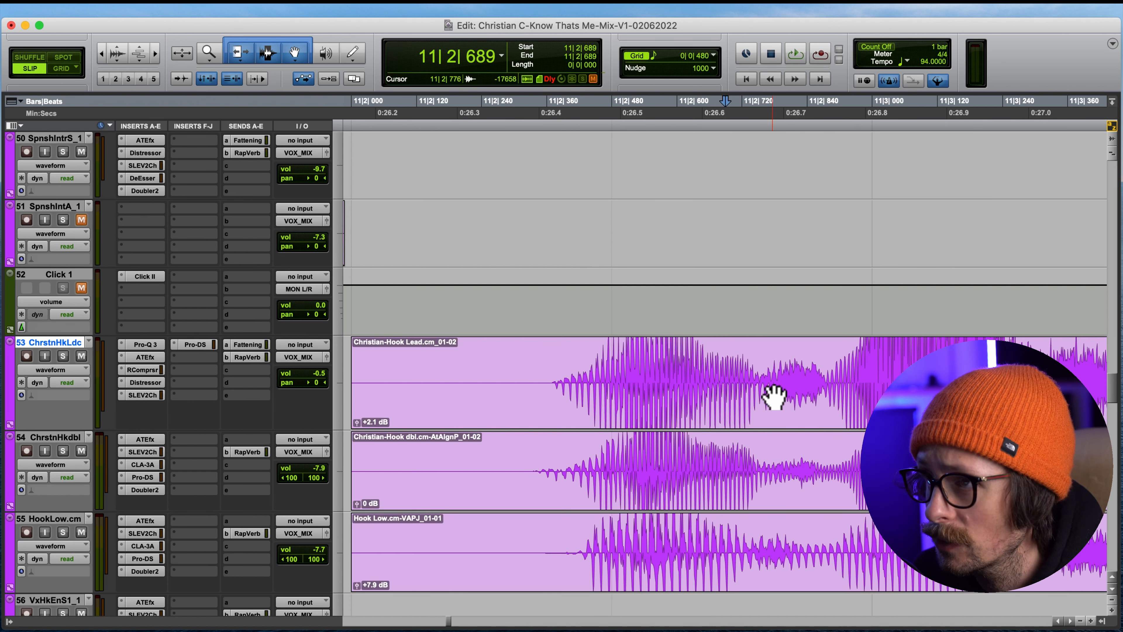
{"action": "left_click_drag", "start_coordinate": [778, 376], "coordinate": [824, 429]}
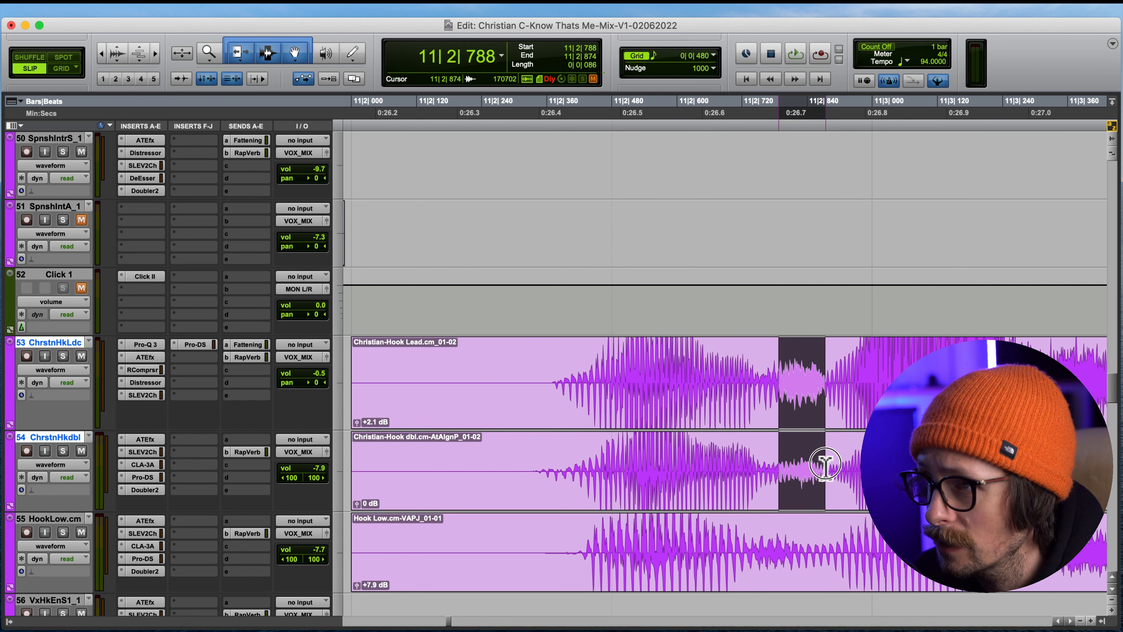
{"action": "left_click", "coordinate": [760, 378]}
{"action": "left_click_drag", "start_coordinate": [760, 378], "coordinate": [526, 414]}
{"action": "key", "text": "super+bracketleft"}
{"action": "key", "text": "super+bracketleft"}
{"action": "key", "text": "super+bracketleft"}
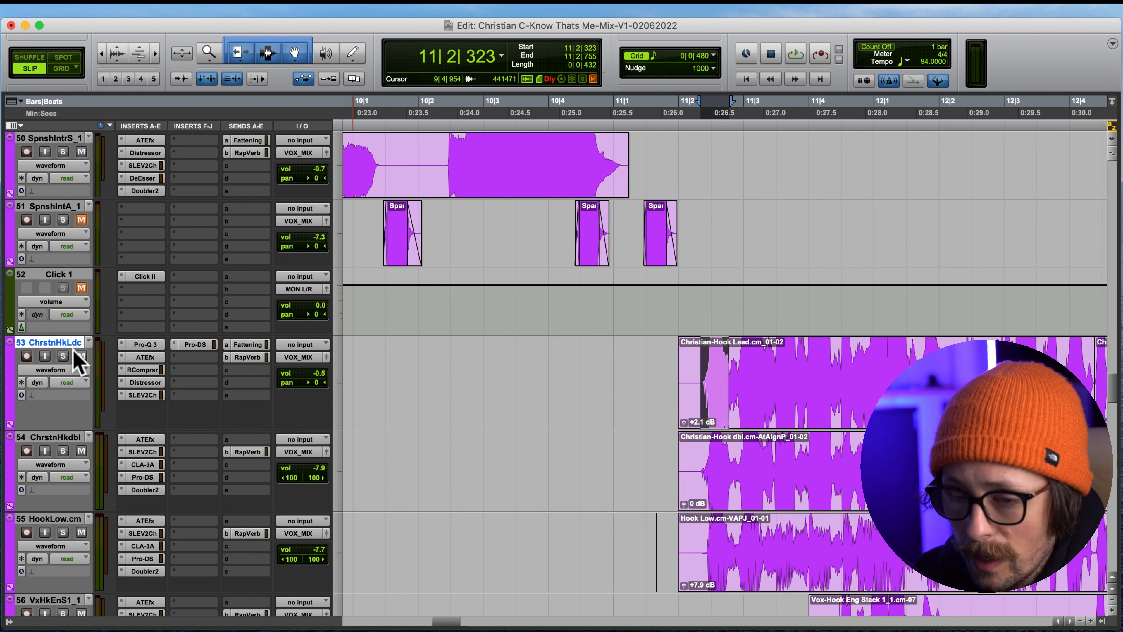
Step: Create one new mono audio track named Audio FX below the hook lead track
{"action": "key", "text": "super+shift+n"}
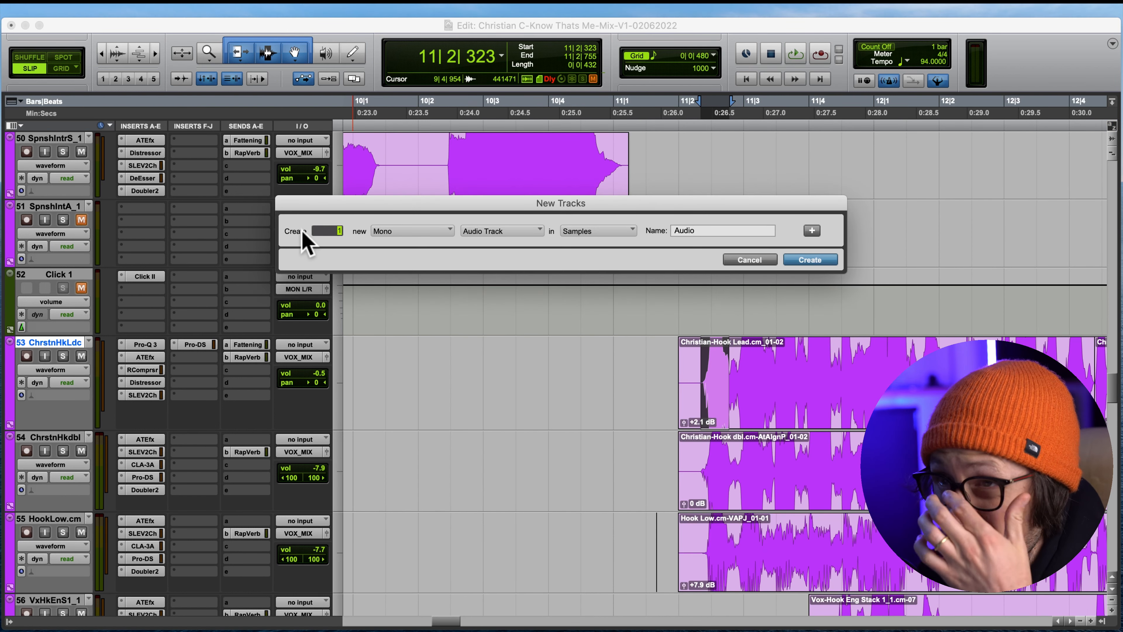
{"action": "left_click", "coordinate": [736, 231]}
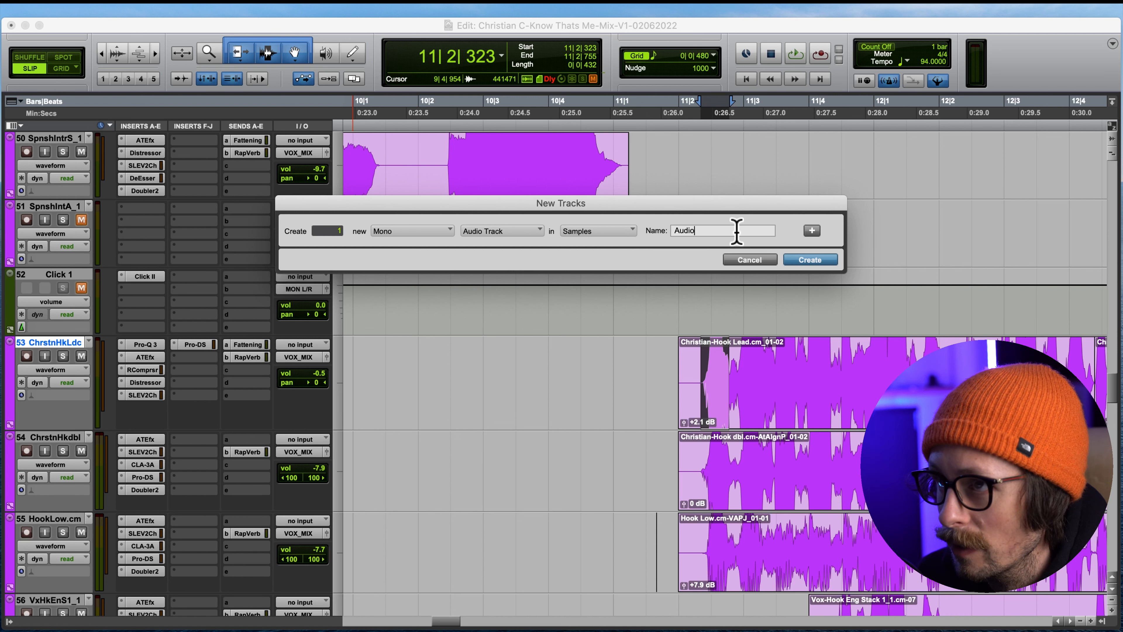
{"action": "type", "text": "FX"}
{"action": "key", "text": "Return"}
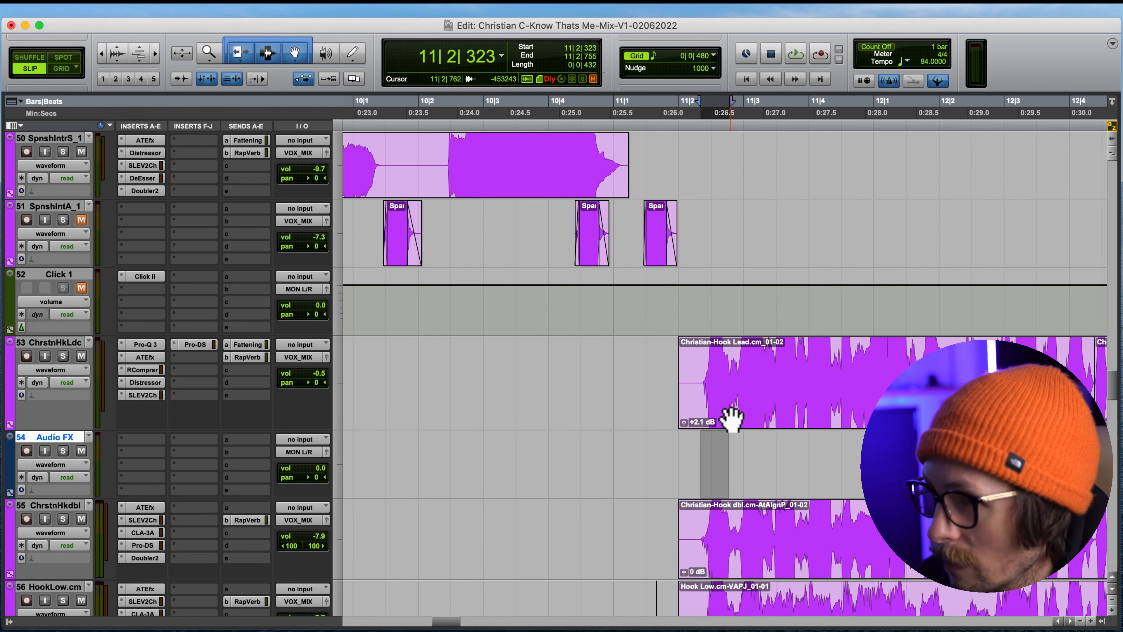
Step: Separate the selected word from the hook lead clip and copy it onto the Audio FX track at the same position
{"action": "key", "text": "p"}
{"action": "key", "text": "b"}
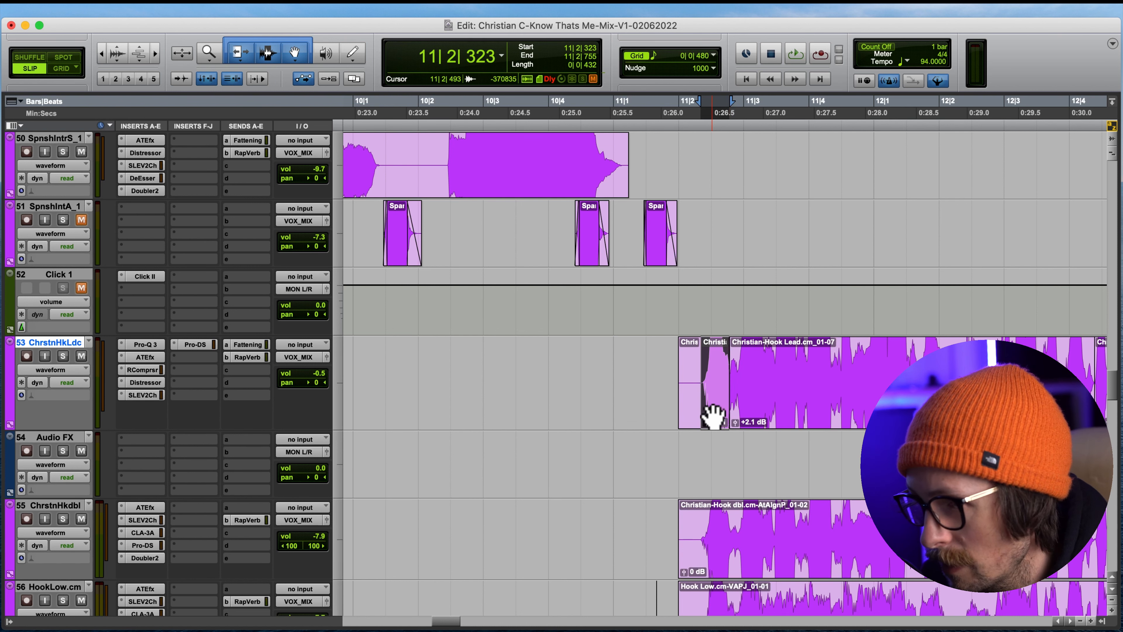
{"action": "left_click_drag", "start_coordinate": [712, 405], "coordinate": [712, 451]}
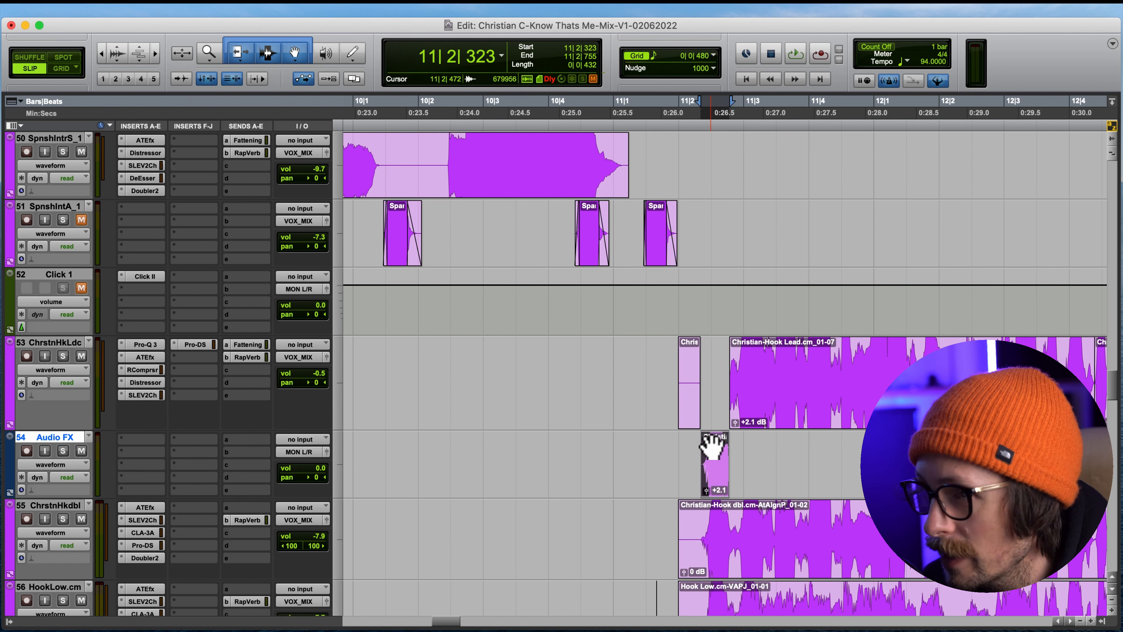
{"action": "key", "text": "super+z"}
{"action": "left_click_drag", "start_coordinate": [718, 404], "coordinate": [714, 451]}
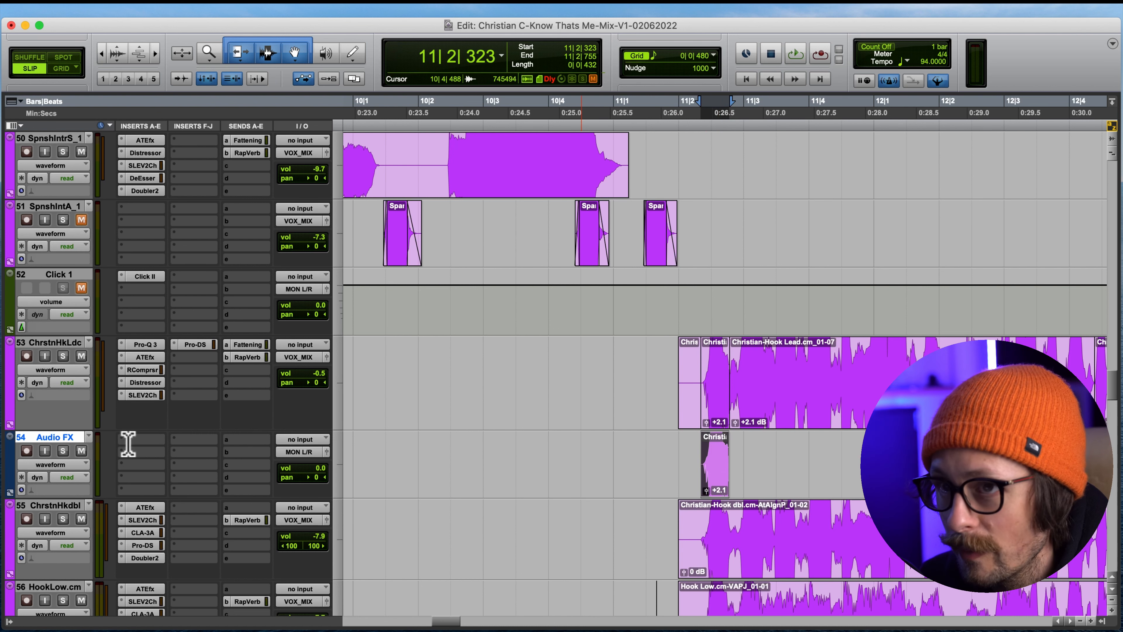
Step: Move the word on the Audio FX track earlier to 11|1|497 and add a short fade-out at its end from 11|1|920
{"action": "left_click_drag", "start_coordinate": [720, 476], "coordinate": [663, 472]}
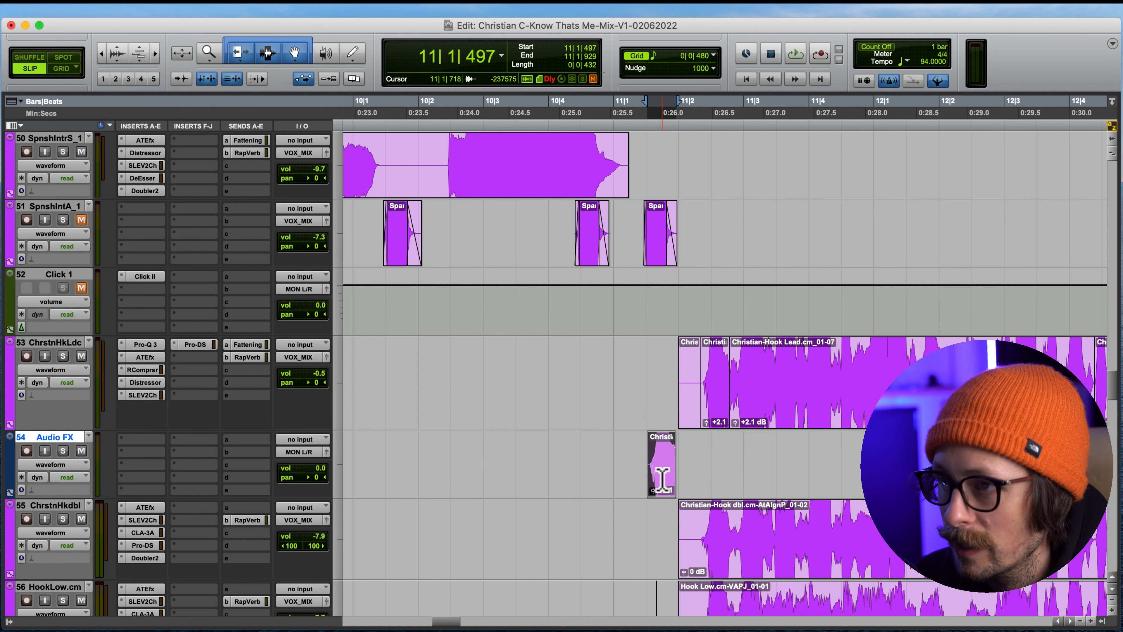
{"action": "key", "text": "t"}
{"action": "key", "text": "t"}
{"action": "key", "text": "t"}
{"action": "key", "text": "t"}
{"action": "scroll", "coordinate": [801, 454], "scroll_direction": "right", "scroll_amount": 6}
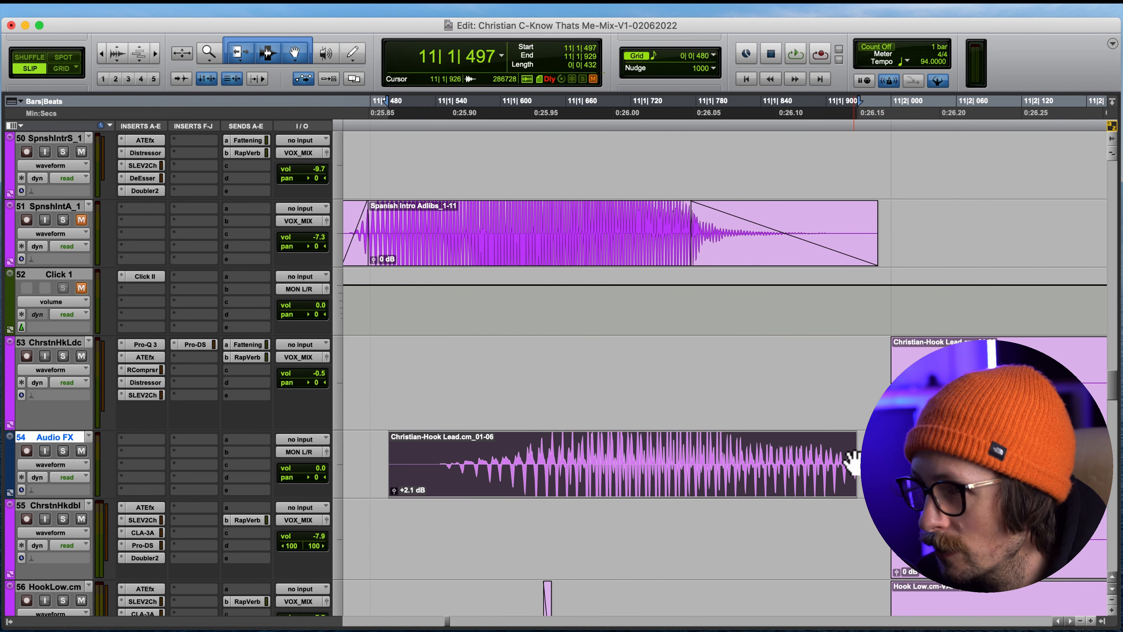
{"action": "left_click_drag", "start_coordinate": [852, 444], "coordinate": [847, 447]}
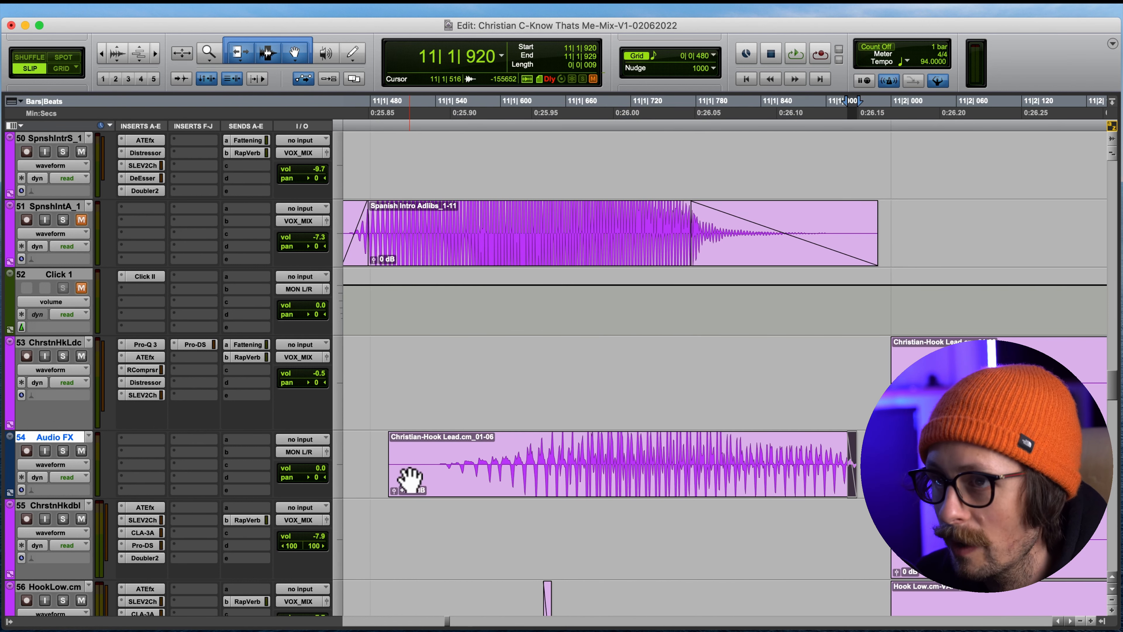
Step: Select the word and the empty space after it on the Audio FX track, from 11|1|480 to 11|4|482
{"action": "left_click", "coordinate": [574, 498]}
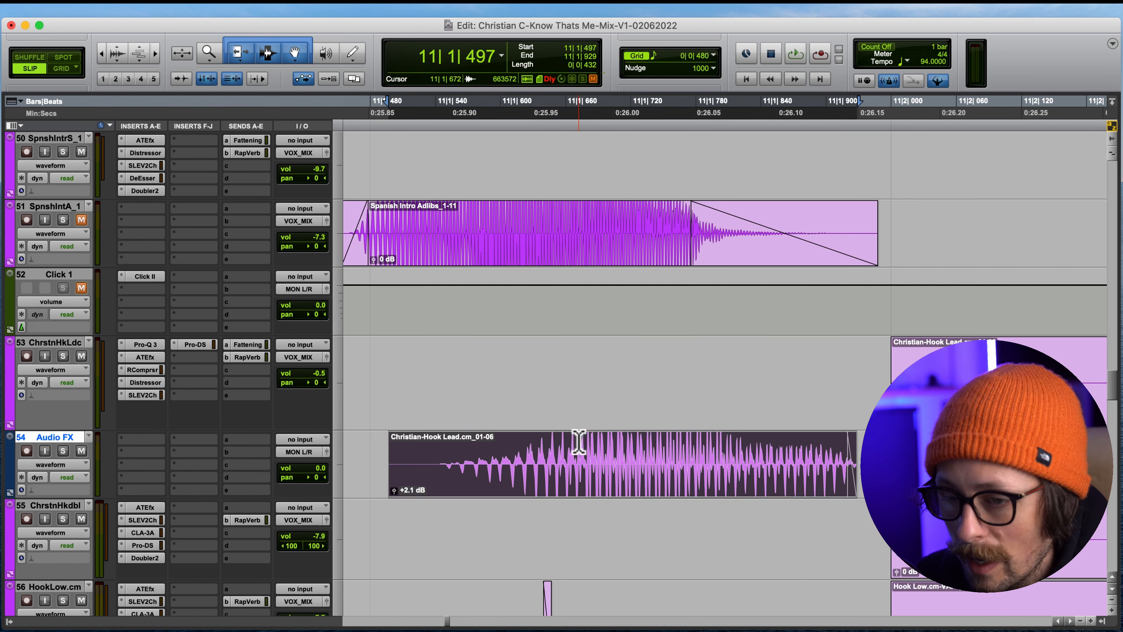
{"action": "key", "text": "r"}
{"action": "key", "text": "r"}
{"action": "key", "text": "r"}
{"action": "left_click_drag", "start_coordinate": [681, 447], "coordinate": [1072, 447]}
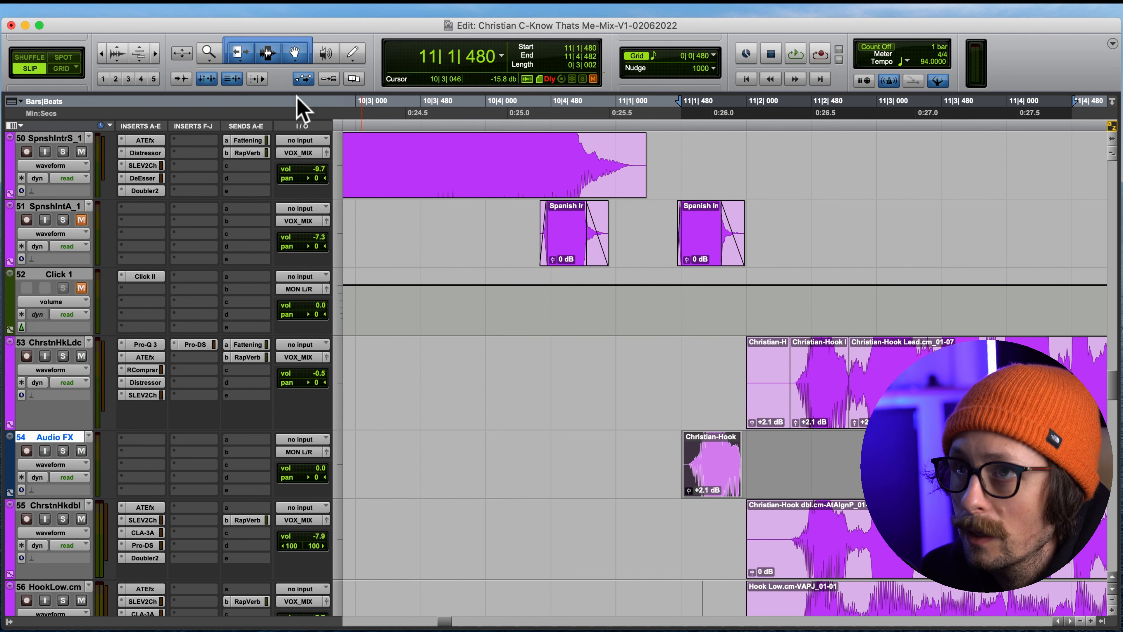
Step: Open the ValhallaVintageVerb AudioSuite reverb for the selected word and set its decay to 5.19 s
{"action": "left_click", "coordinate": [375, 7]}
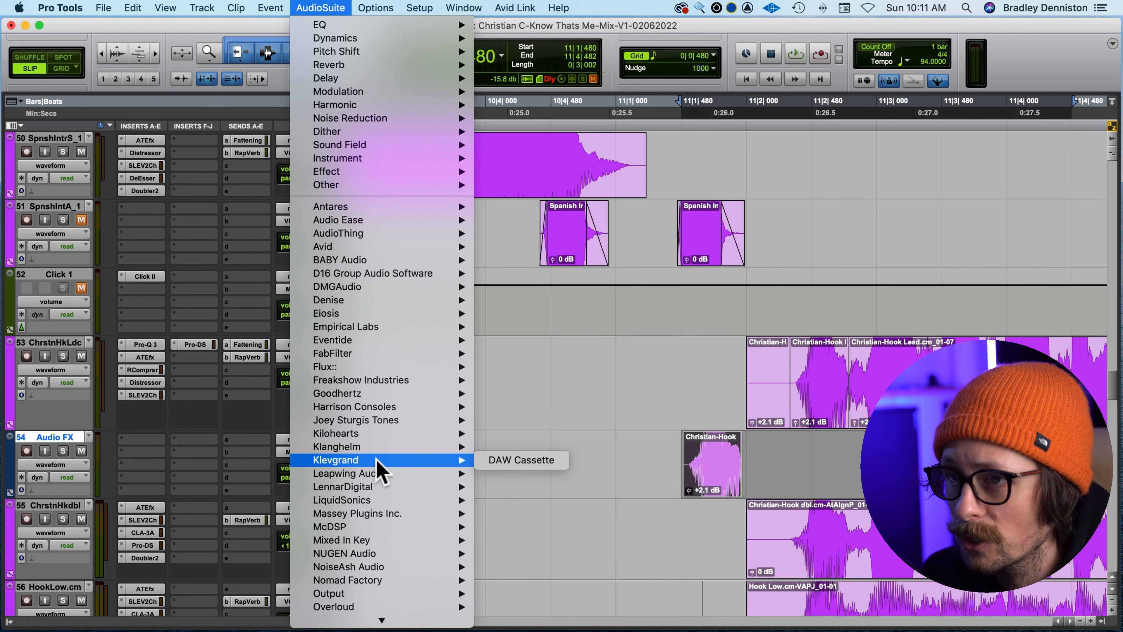
{"action": "scroll", "coordinate": [378, 461], "scroll_direction": "down", "scroll_amount": 2}
{"action": "scroll", "coordinate": [386, 608], "scroll_direction": "down", "scroll_amount": 10}
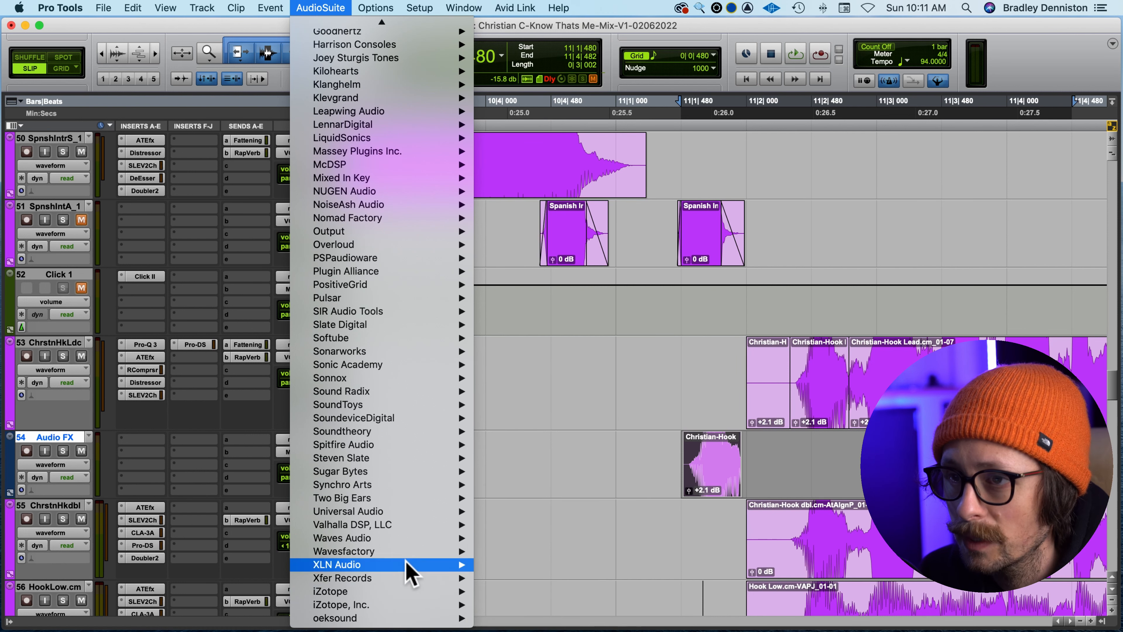
{"action": "mouse_move", "coordinate": [398, 526]}
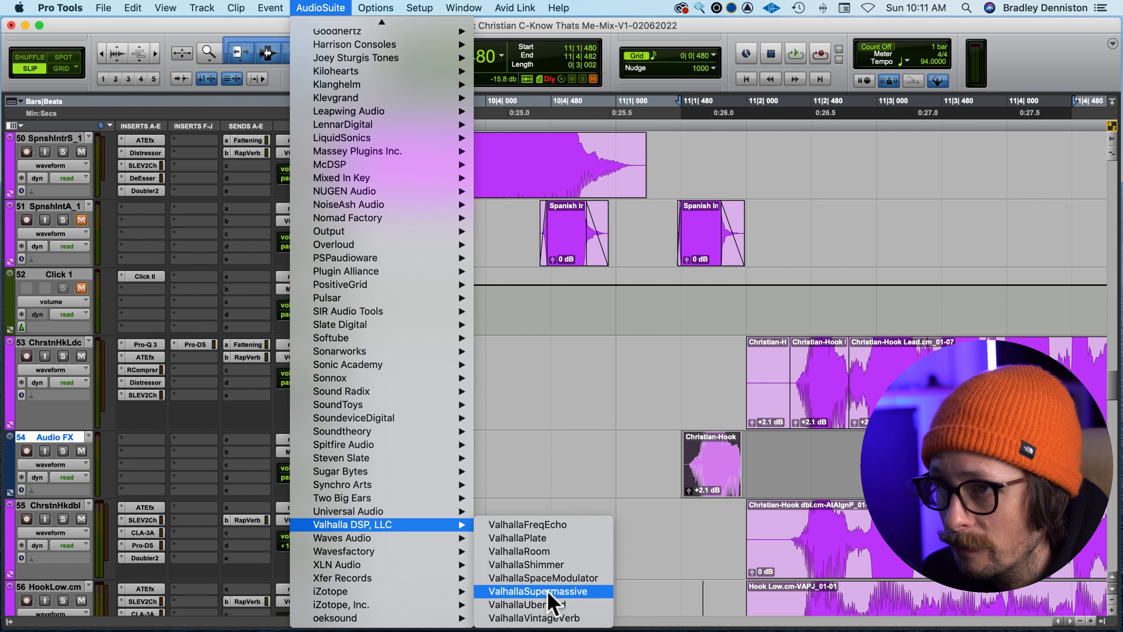
{"action": "left_click", "coordinate": [558, 617]}
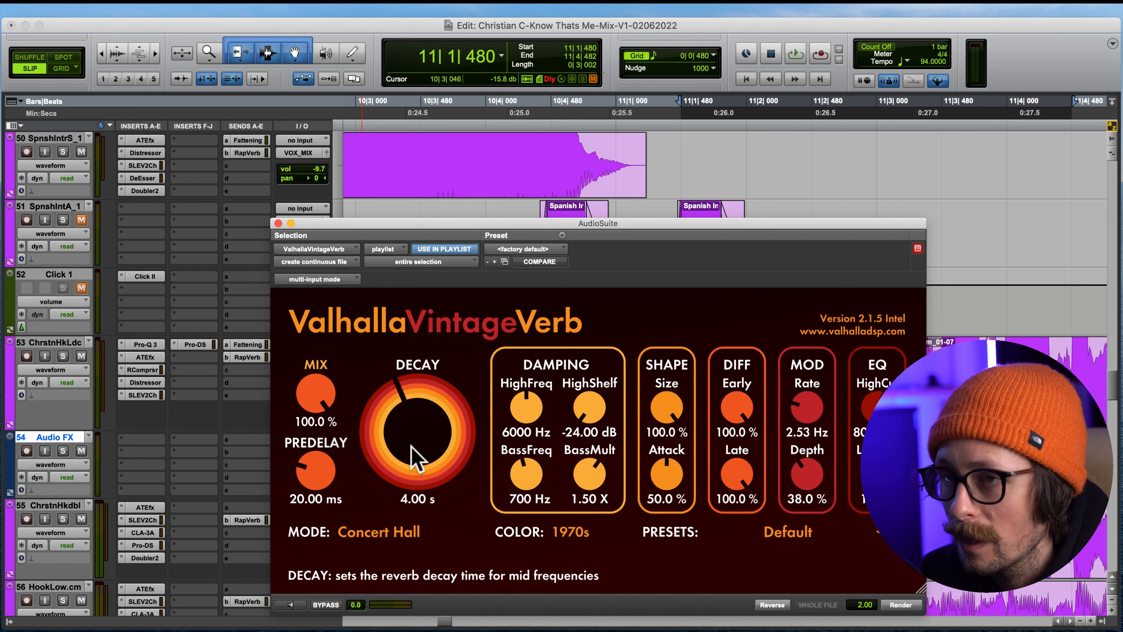
{"action": "left_click_drag", "start_coordinate": [410, 437], "coordinate": [410, 431]}
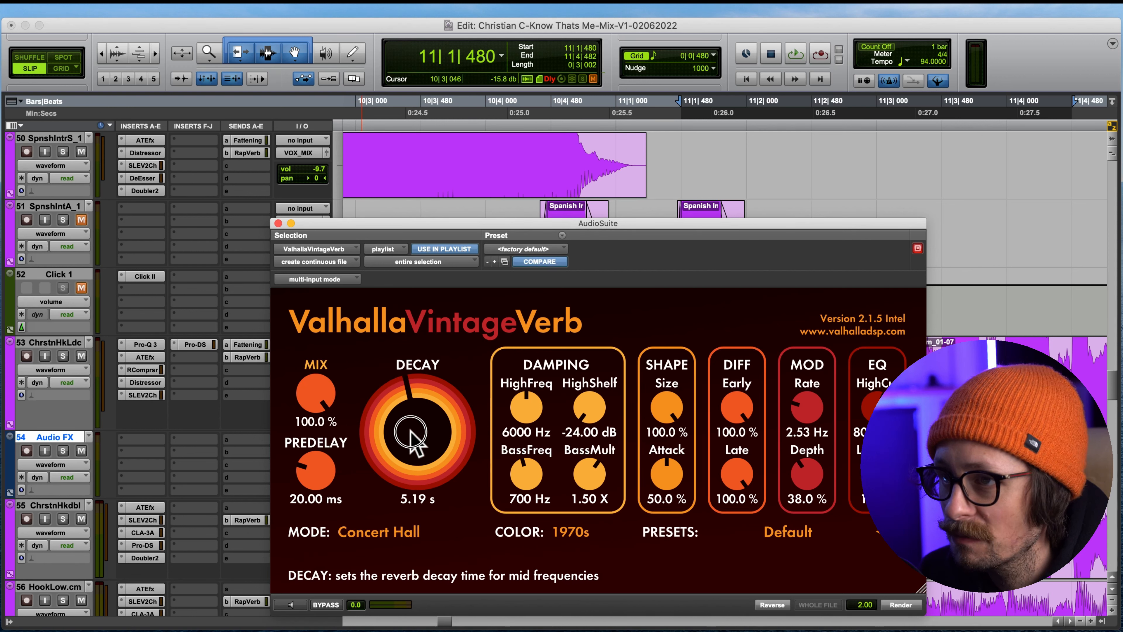
Step: Set the reverb's color to NOW, its mode to Chorus Space and its predelay to 31.98 ms
{"action": "left_click", "coordinate": [588, 533]}
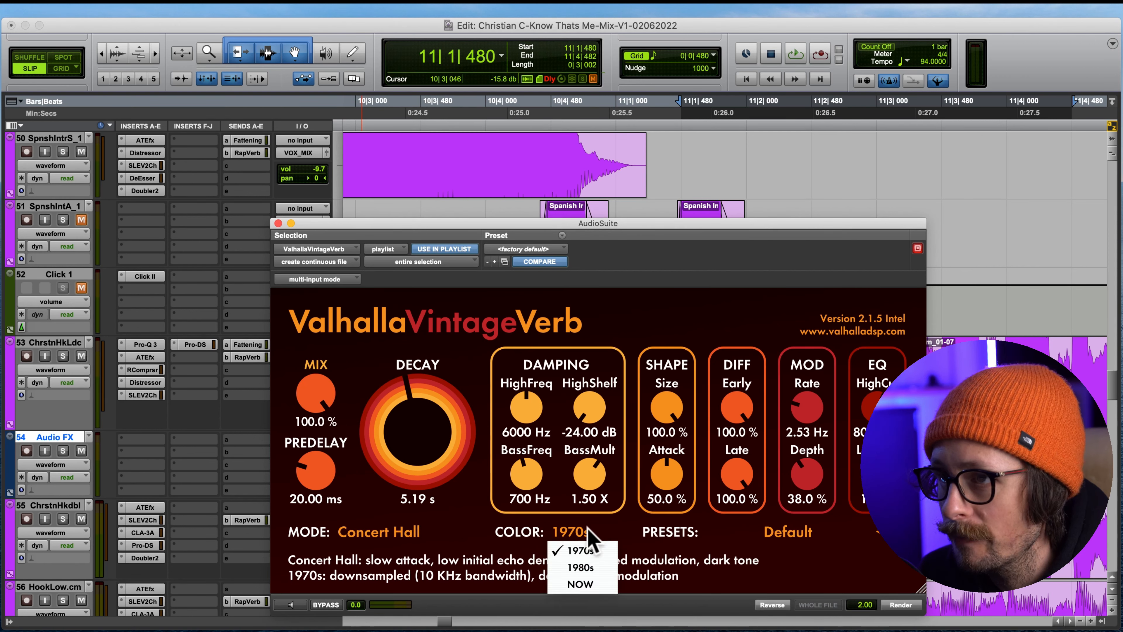
{"action": "left_click", "coordinate": [575, 568]}
{"action": "left_click", "coordinate": [416, 539]}
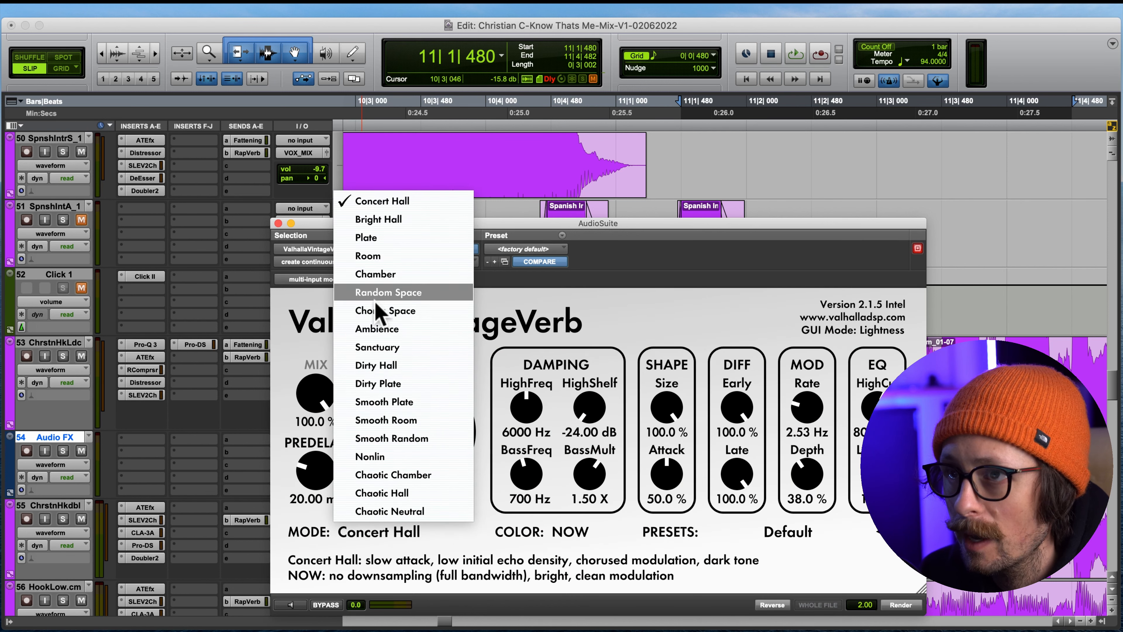
{"action": "left_click", "coordinate": [380, 313]}
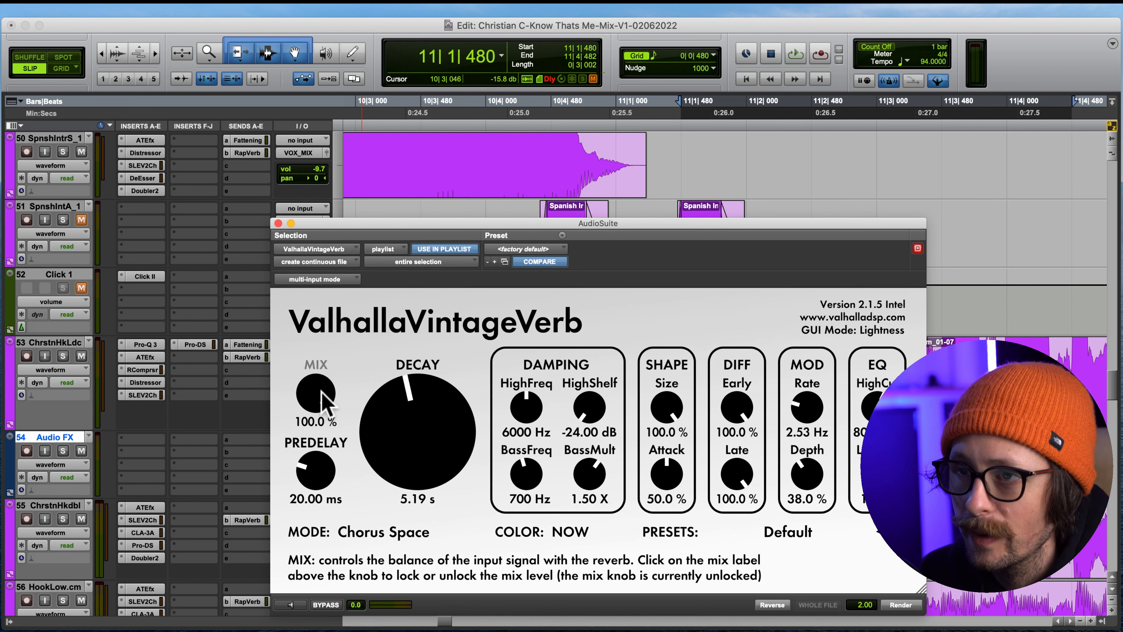
{"action": "left_click_drag", "start_coordinate": [315, 481], "coordinate": [314, 471]}
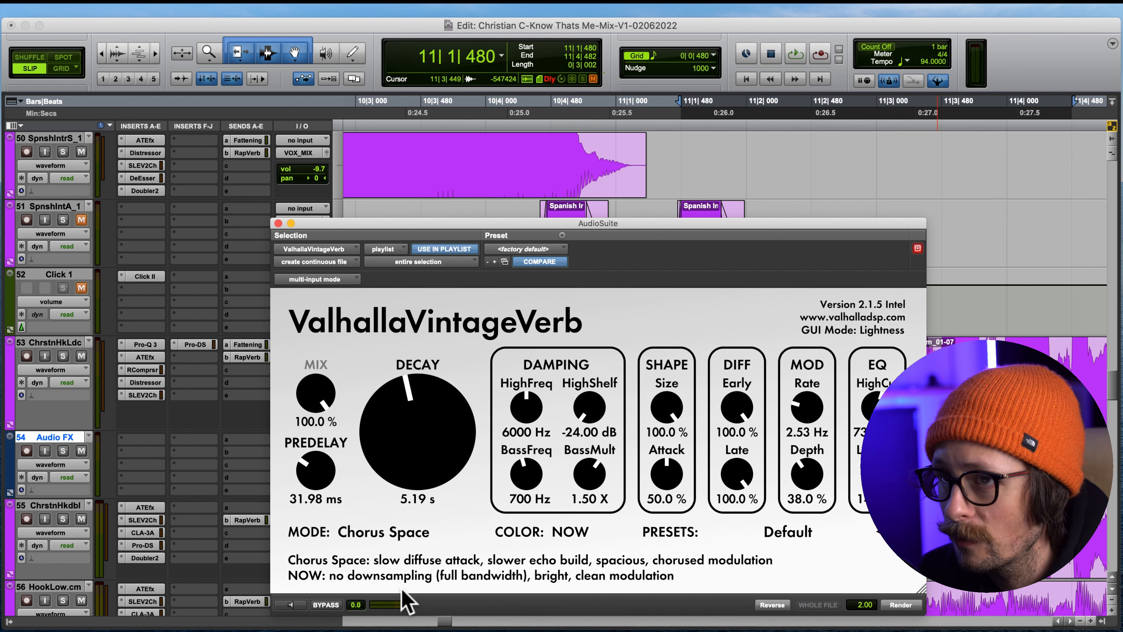
Step: Try to render the reverb onto the mono Audio FX selection, and close the plug-in window
{"action": "left_click", "coordinate": [899, 605]}
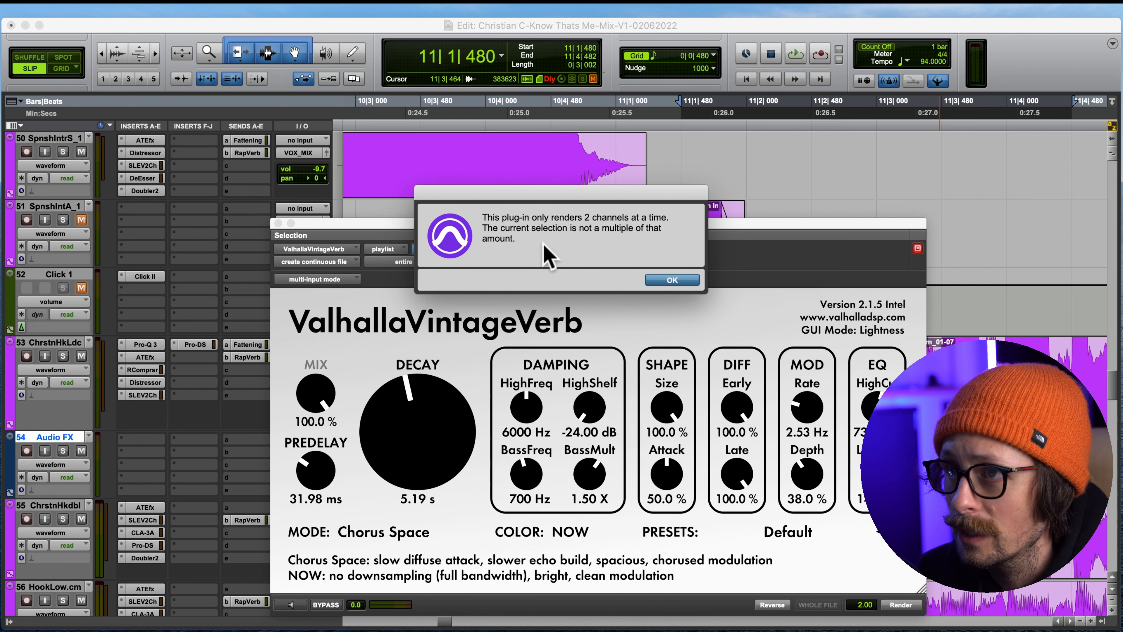
{"action": "left_click", "coordinate": [671, 280]}
{"action": "left_click", "coordinate": [277, 222]}
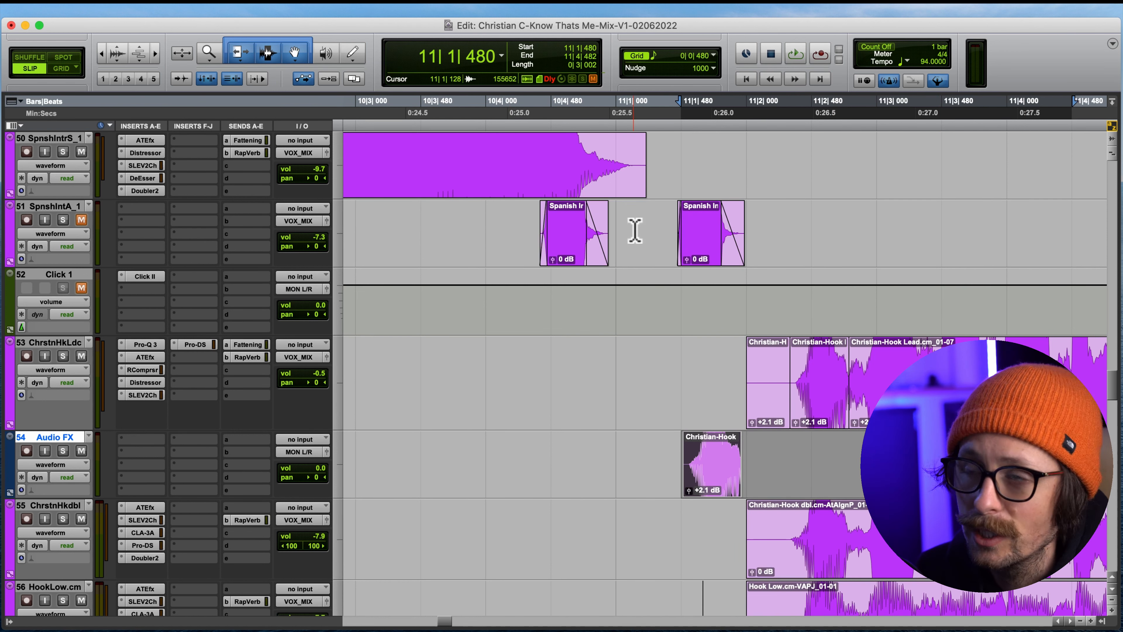
{"action": "left_click", "coordinate": [418, 7]}
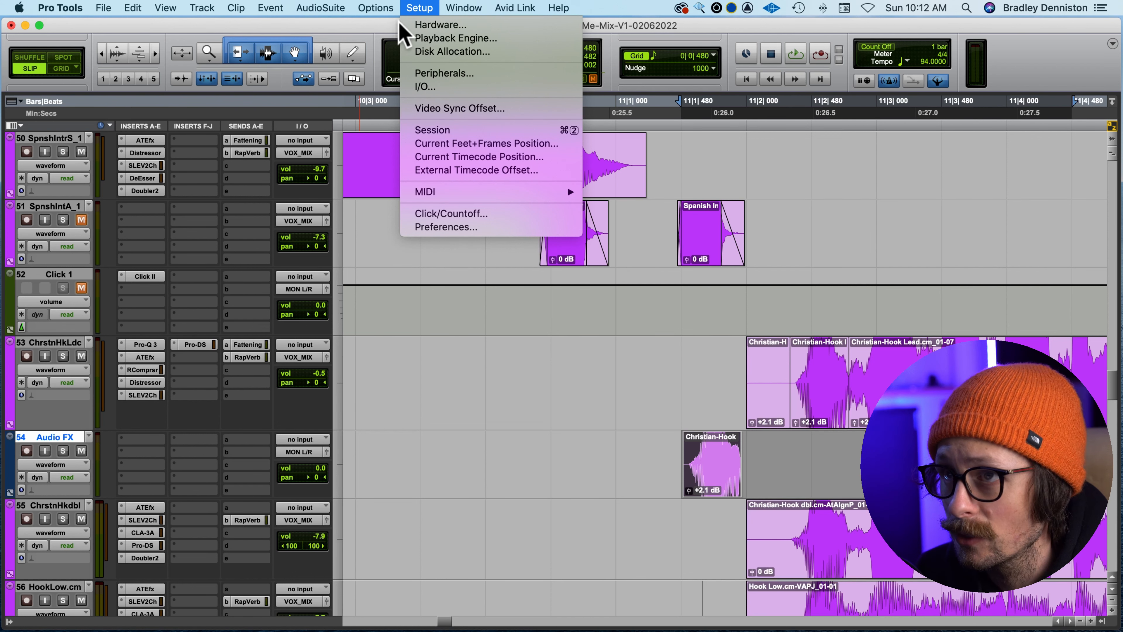
{"action": "left_click", "coordinate": [553, 462]}
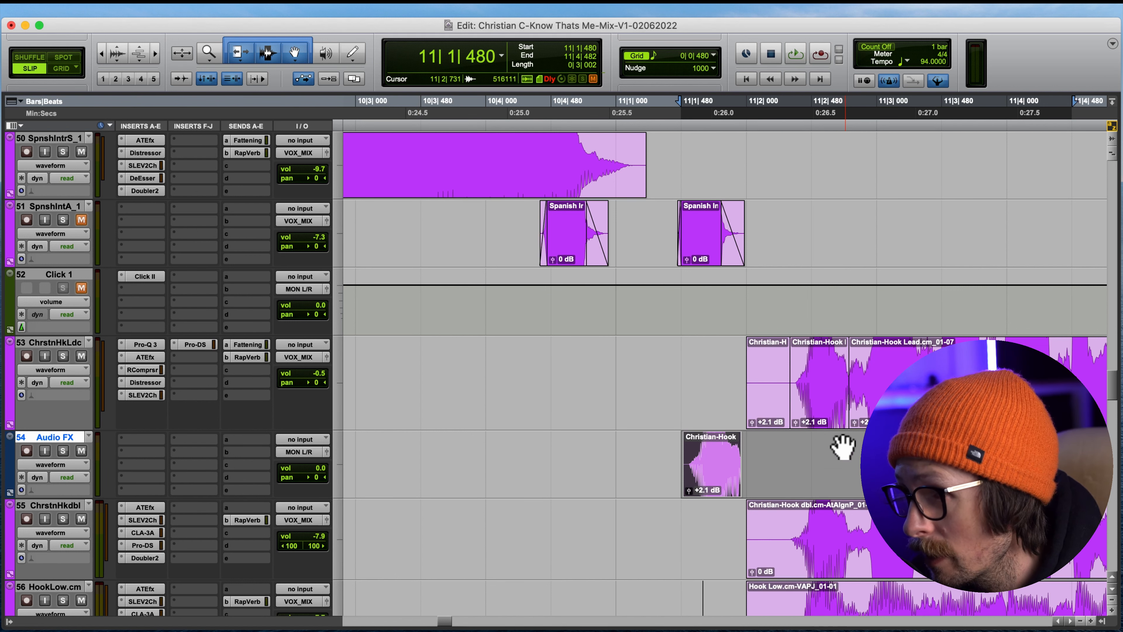
Step: Separate the same word from the hook double clip, using the hook lead word's range from 11|2|323 to 11|2|755
{"action": "left_click", "coordinate": [821, 415]}
{"action": "key", "text": "semicolon"}
{"action": "key", "text": "semicolon"}
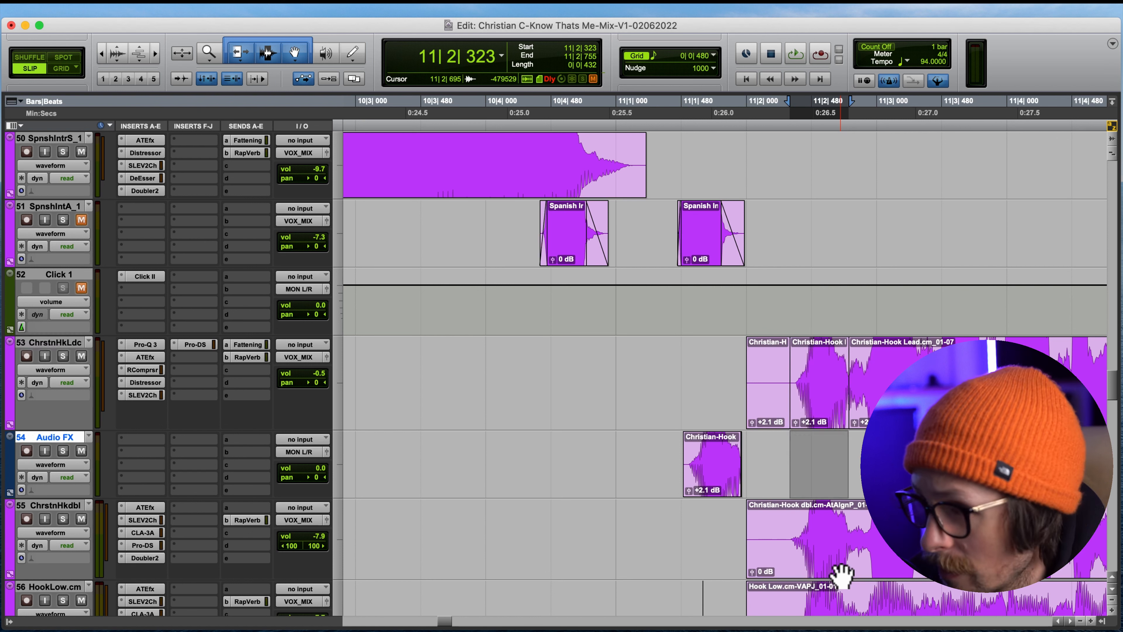
{"action": "key", "text": "b"}
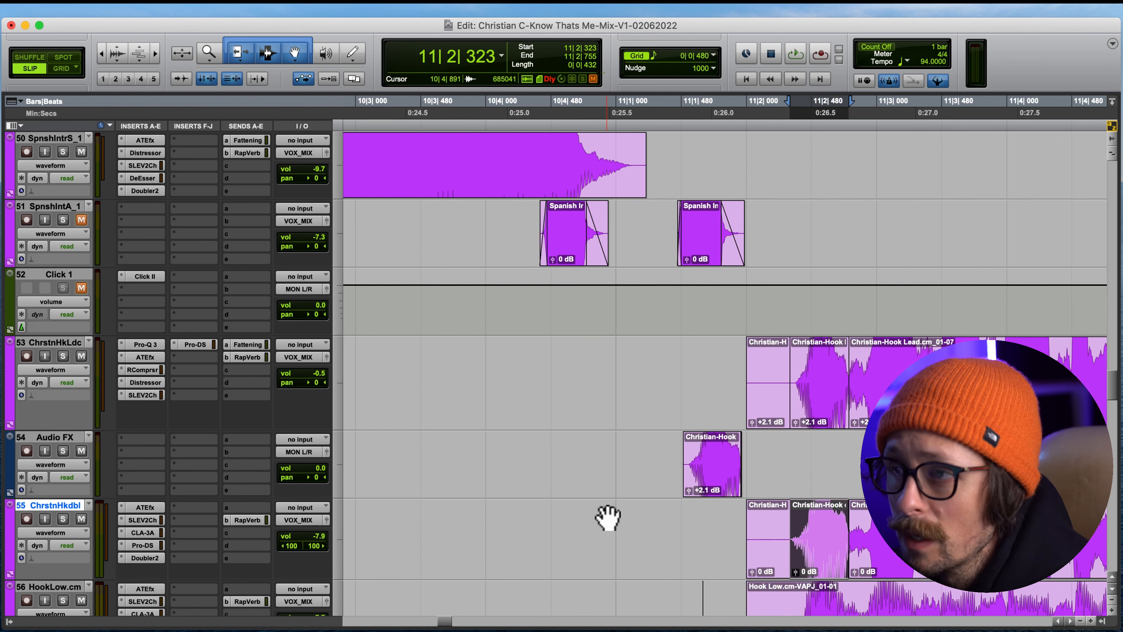
Step: Create one new stereo audio track named Vox Rev FX below the Audio FX track
{"action": "left_click", "coordinate": [62, 441]}
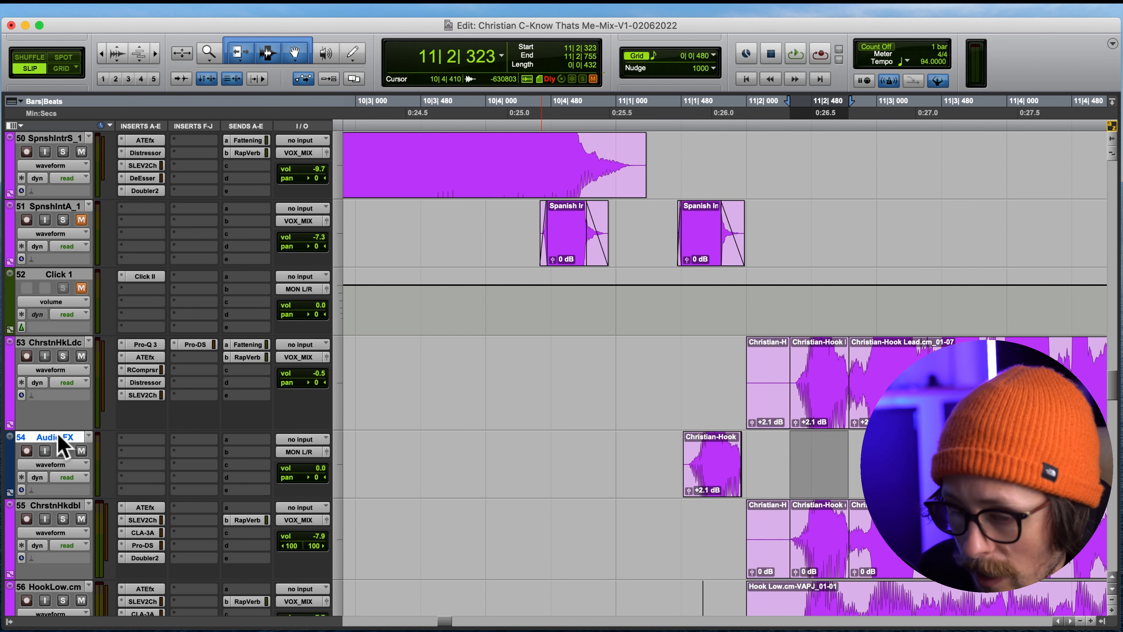
{"action": "key", "text": "super+shift+n"}
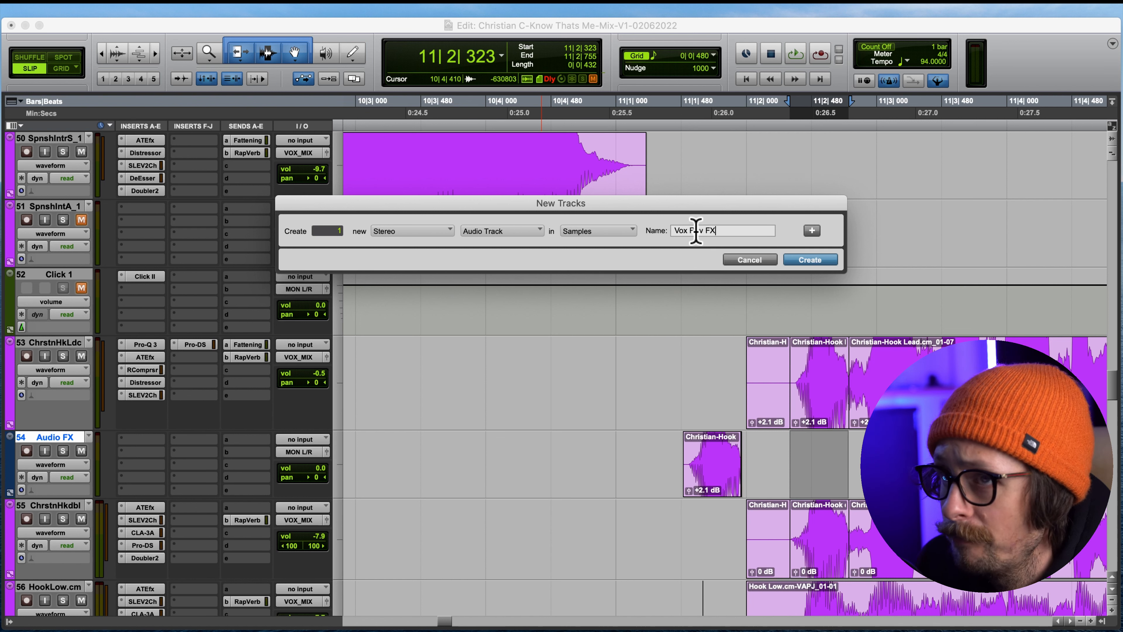
{"action": "key", "text": "Return"}
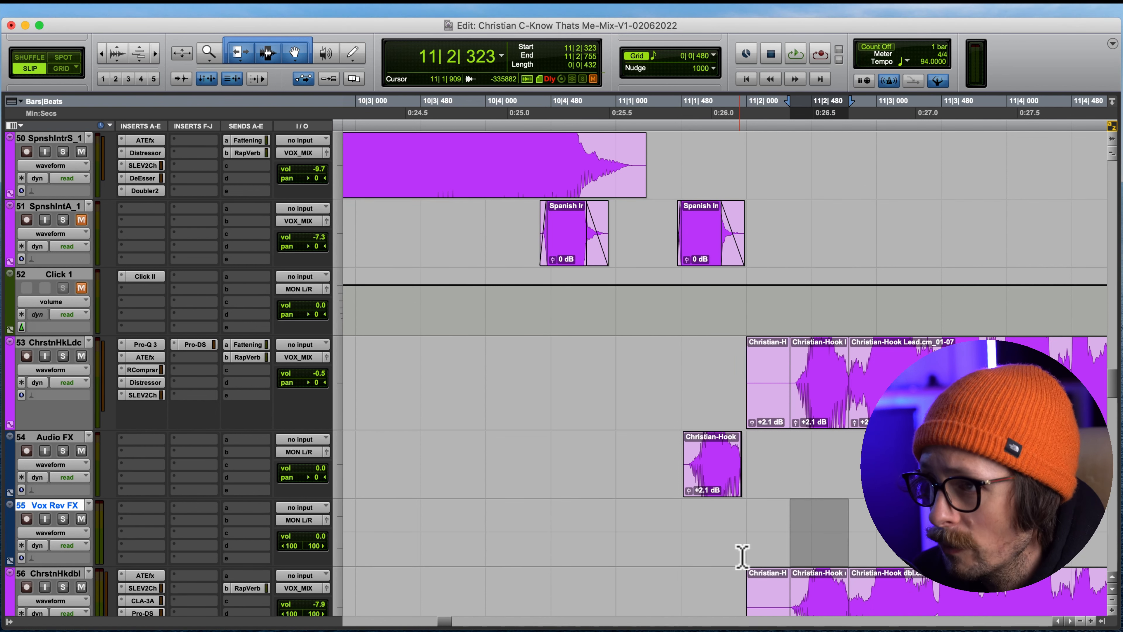
Step: Copy the separated hook double word onto the Audio FX track at the same position
{"action": "scroll", "coordinate": [802, 521], "scroll_direction": "down", "scroll_amount": 5}
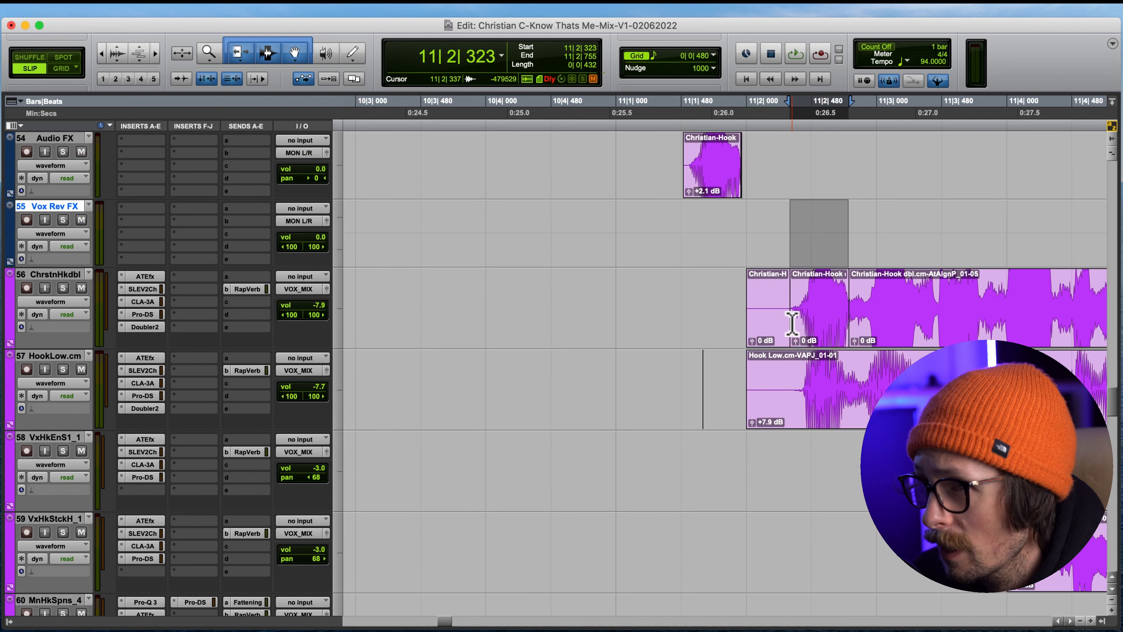
{"action": "left_click", "coordinate": [817, 325]}
{"action": "left_click_drag", "start_coordinate": [818, 324], "coordinate": [819, 258]}
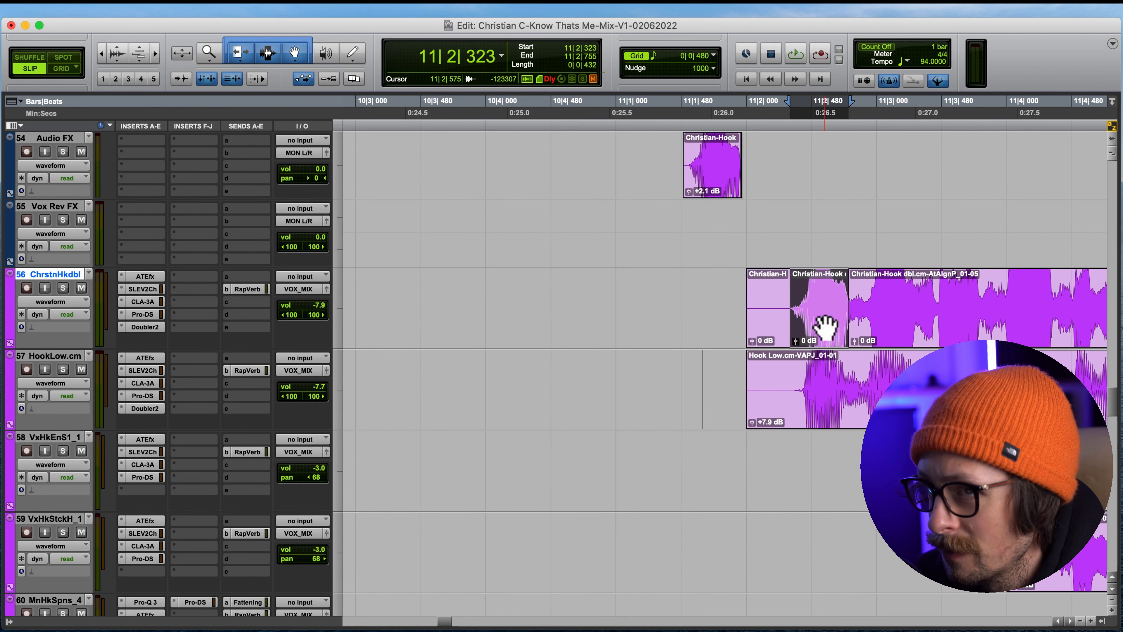
{"action": "left_click_drag", "start_coordinate": [825, 321], "coordinate": [818, 186]}
{"action": "scroll", "coordinate": [834, 293], "scroll_direction": "up", "scroll_amount": 5}
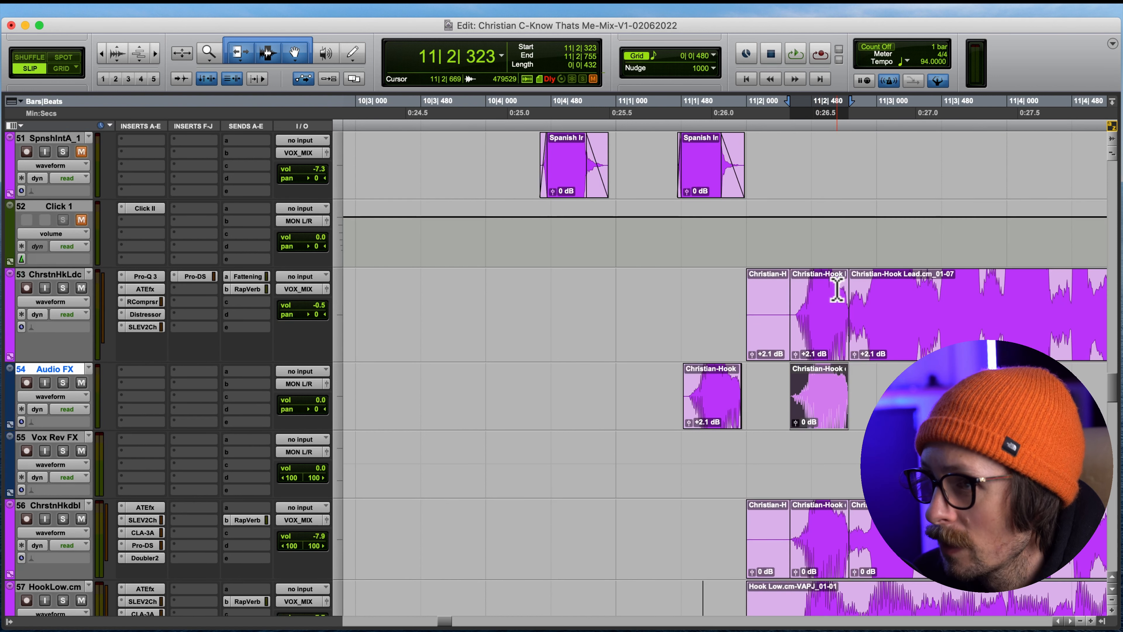
Step: Delete both word clips from the Audio FX track
{"action": "left_click", "coordinate": [705, 420]}
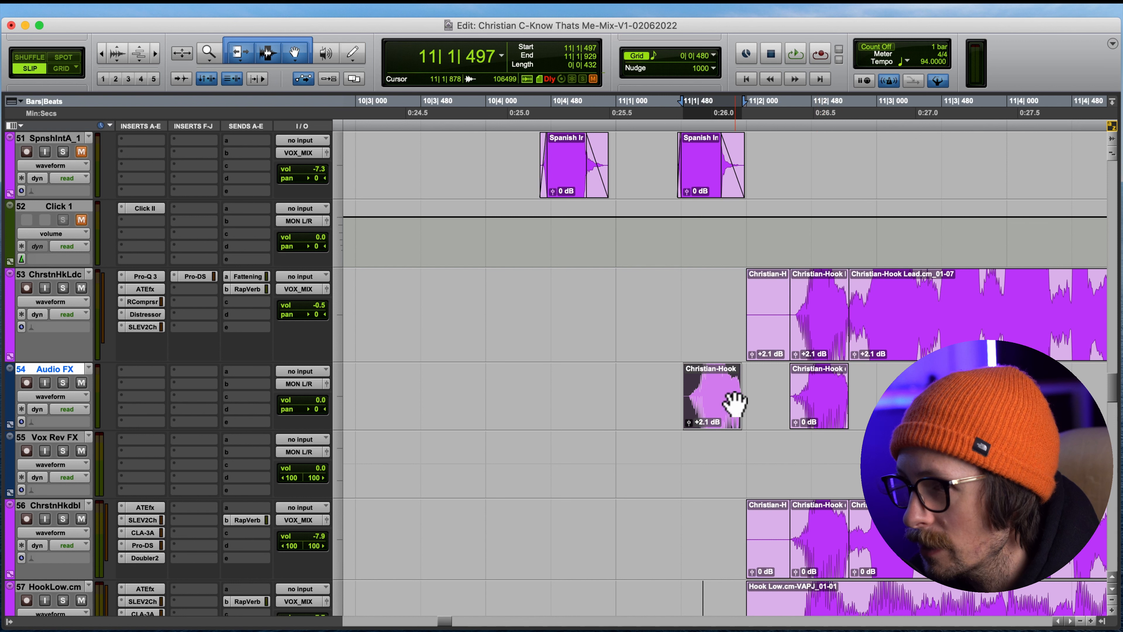
{"action": "key", "text": "Delete"}
{"action": "left_click_drag", "start_coordinate": [817, 403], "coordinate": [814, 343]}
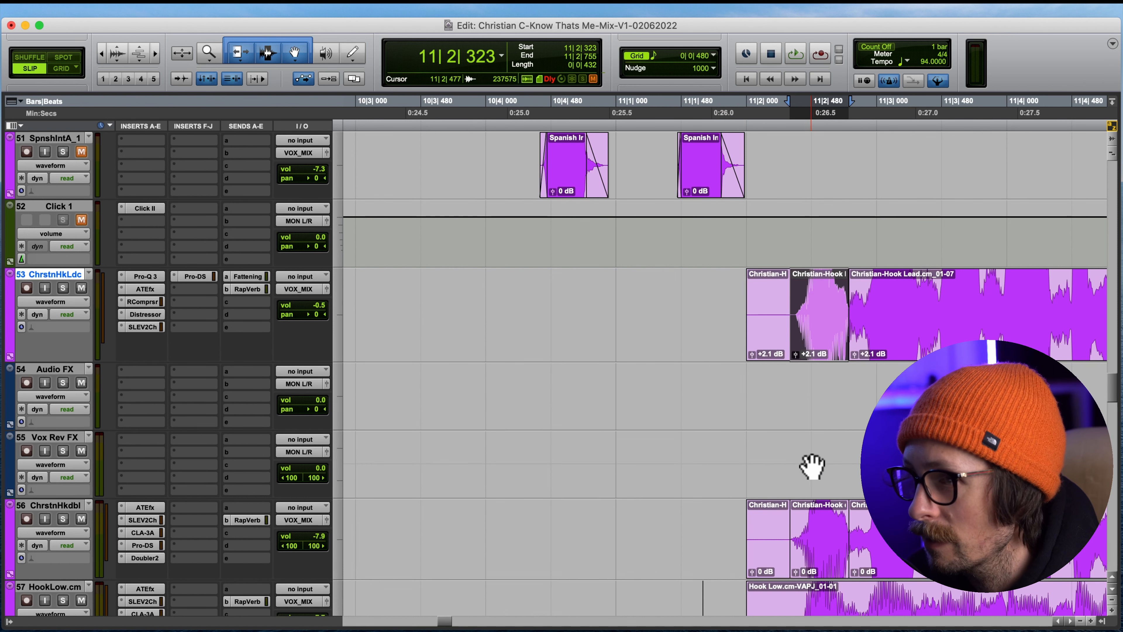
Step: Copy the hook double word onto the Vox Rev FX track and move the copy earlier to 11|1|502
{"action": "left_click", "coordinate": [817, 548], "text": "shift"}
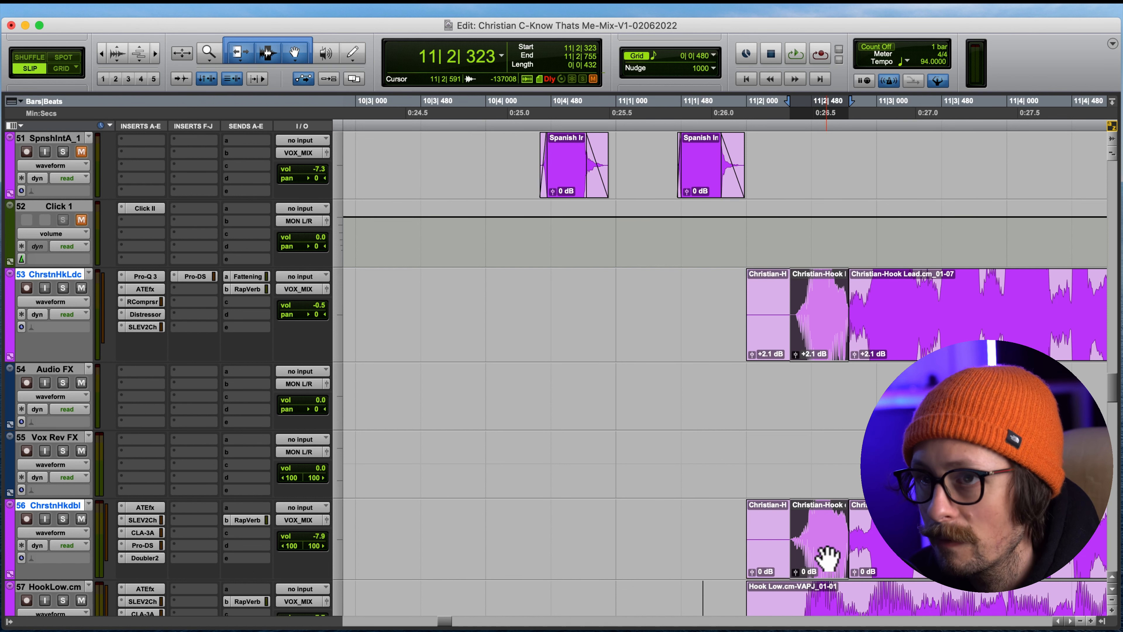
{"action": "left_click_drag", "start_coordinate": [825, 548], "coordinate": [821, 483]}
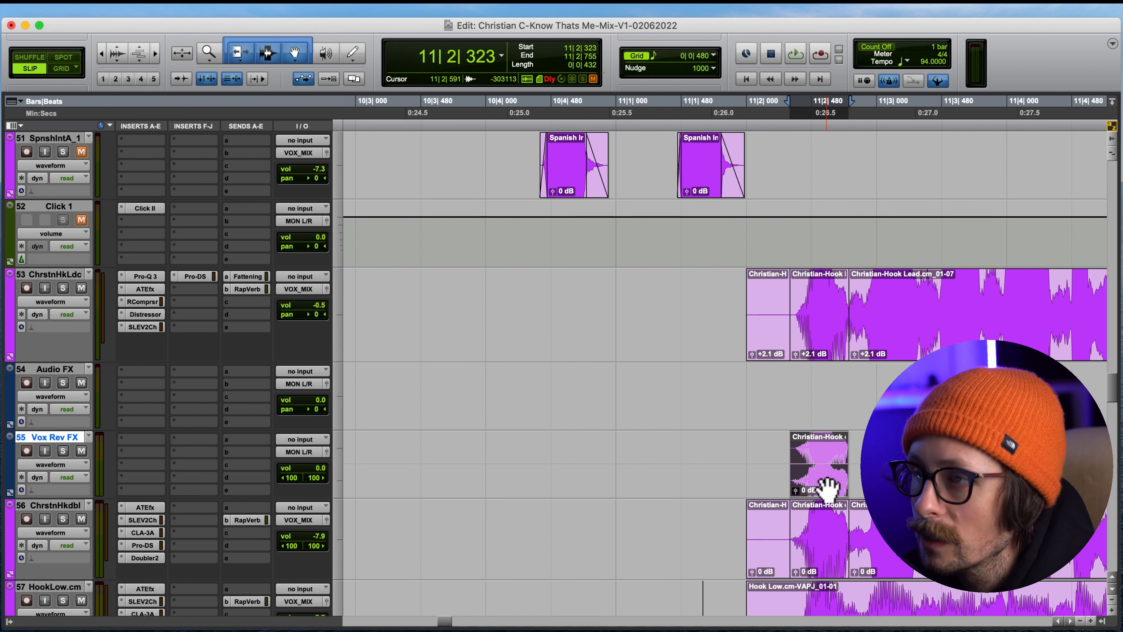
{"action": "left_click_drag", "start_coordinate": [826, 482], "coordinate": [720, 488]}
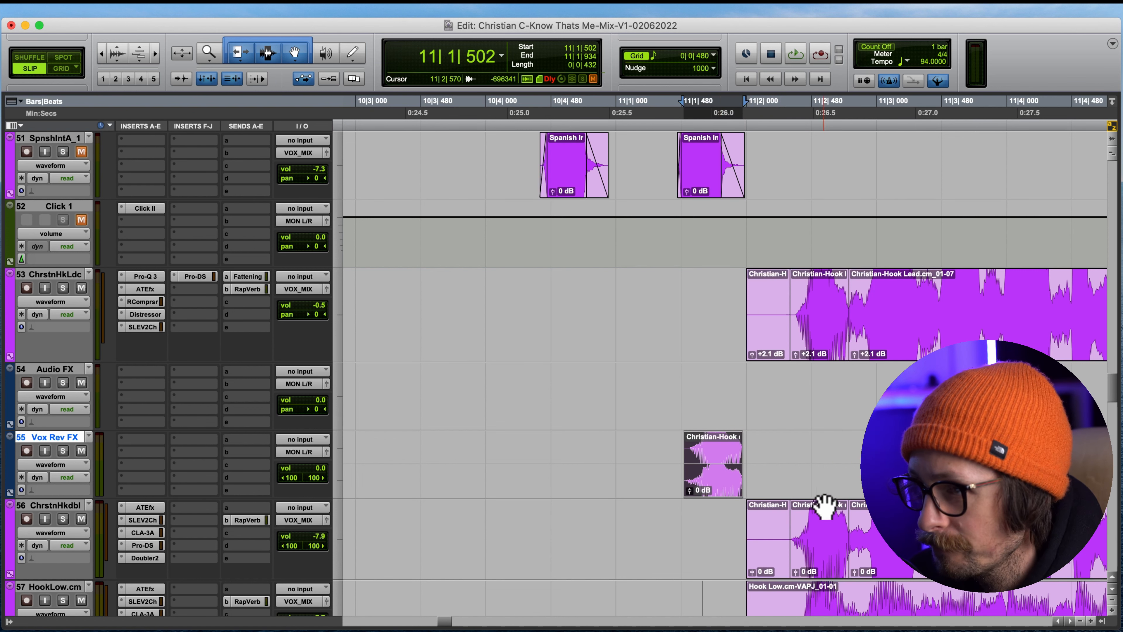
Step: Add a short fade-out at the end of the Vox Rev FX word, starting at 11|1|921
{"action": "key", "text": "t"}
{"action": "key", "text": "t"}
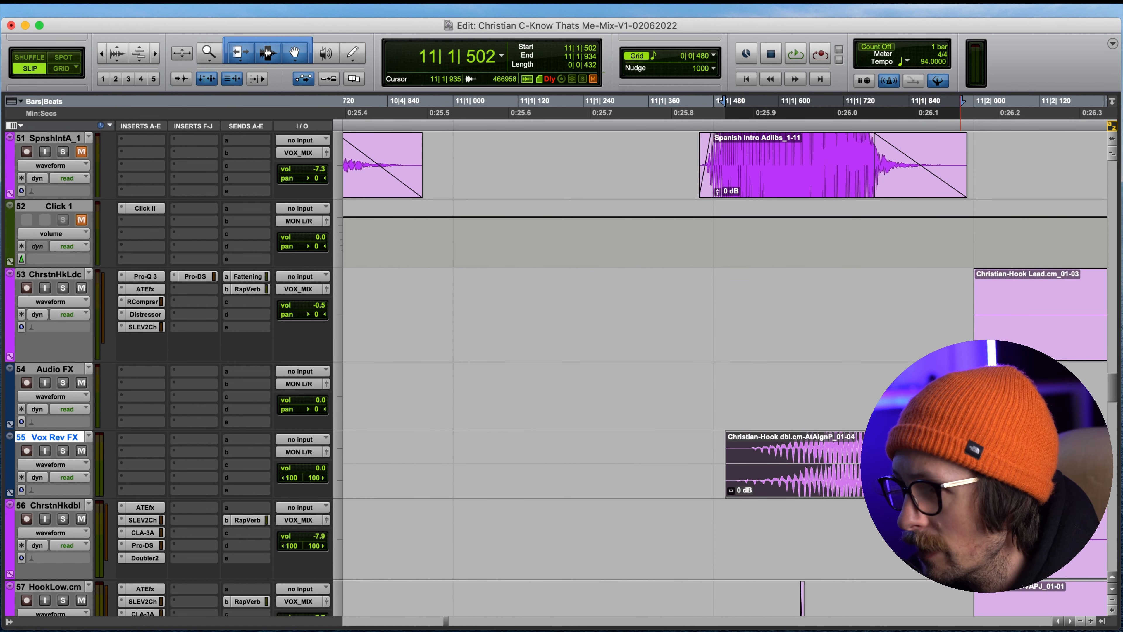
{"action": "left_click_drag", "start_coordinate": [956, 437], "coordinate": [955, 437]}
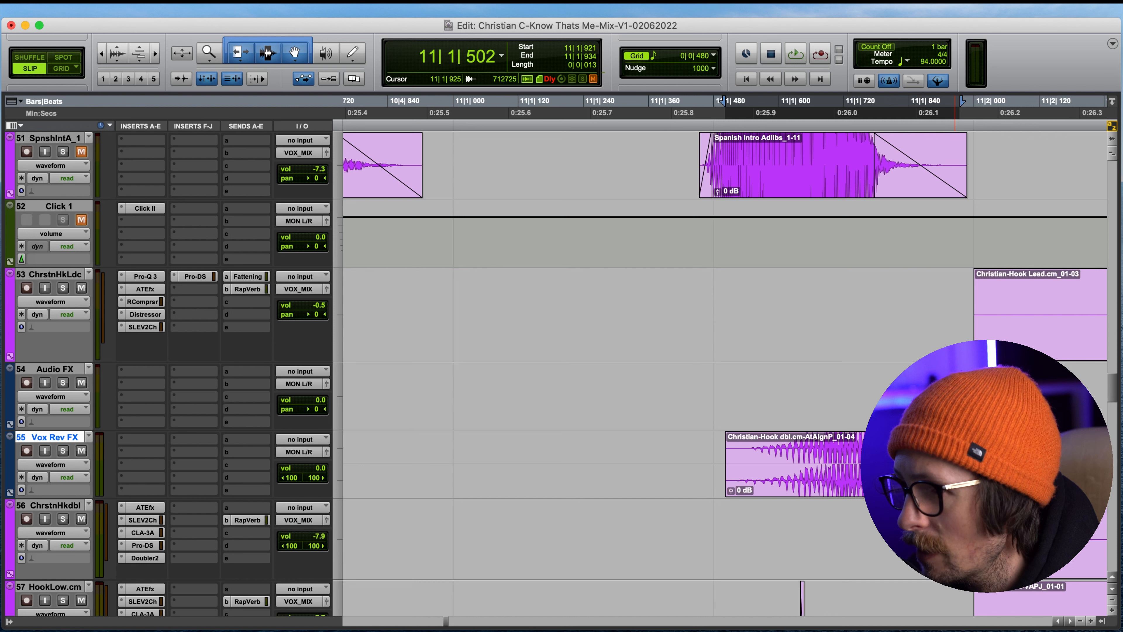
Step: Switch to Grid edit mode and snap the Vox Rev FX word to 11|1|480
{"action": "left_click", "coordinate": [921, 443]}
{"action": "mouse_move", "coordinate": [905, 483]}
{"action": "left_mouse_down"}
{"action": "mouse_move", "coordinate": [930, 482]}
{"action": "mouse_move", "coordinate": [917, 483]}
{"action": "left_mouse_up"}
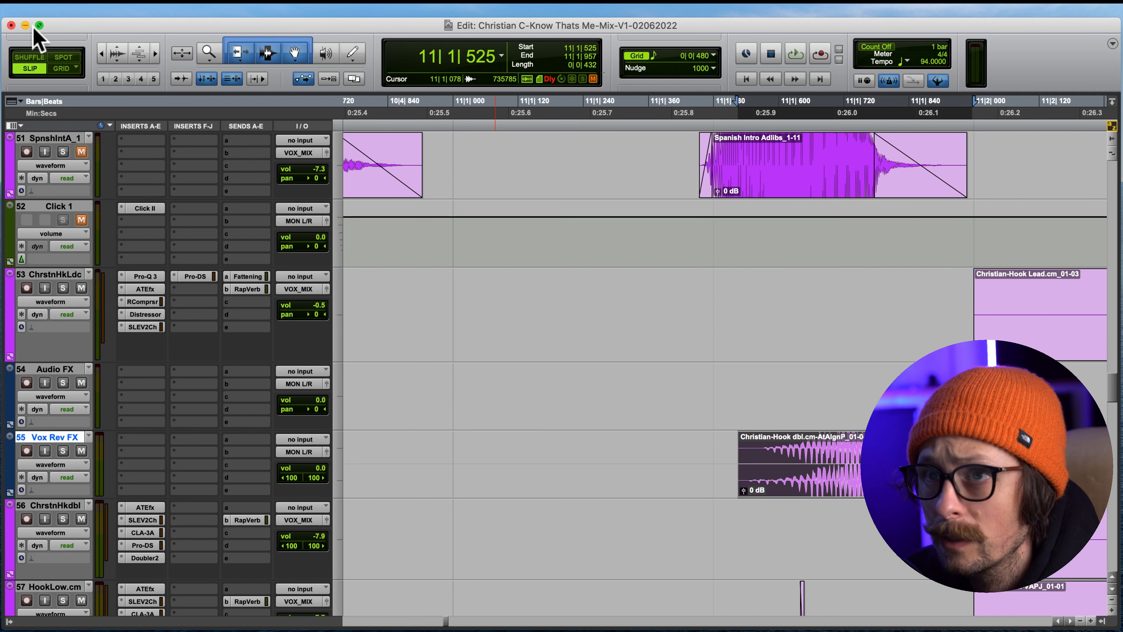
{"action": "left_click", "coordinate": [50, 67]}
{"action": "left_click_drag", "start_coordinate": [867, 482], "coordinate": [831, 488]}
Step: Extend the selection on the Vox Rev FX track past the word into the empty space, ending at 12|1|000
{"action": "scroll", "coordinate": [727, 494], "scroll_direction": "right", "scroll_amount": 10}
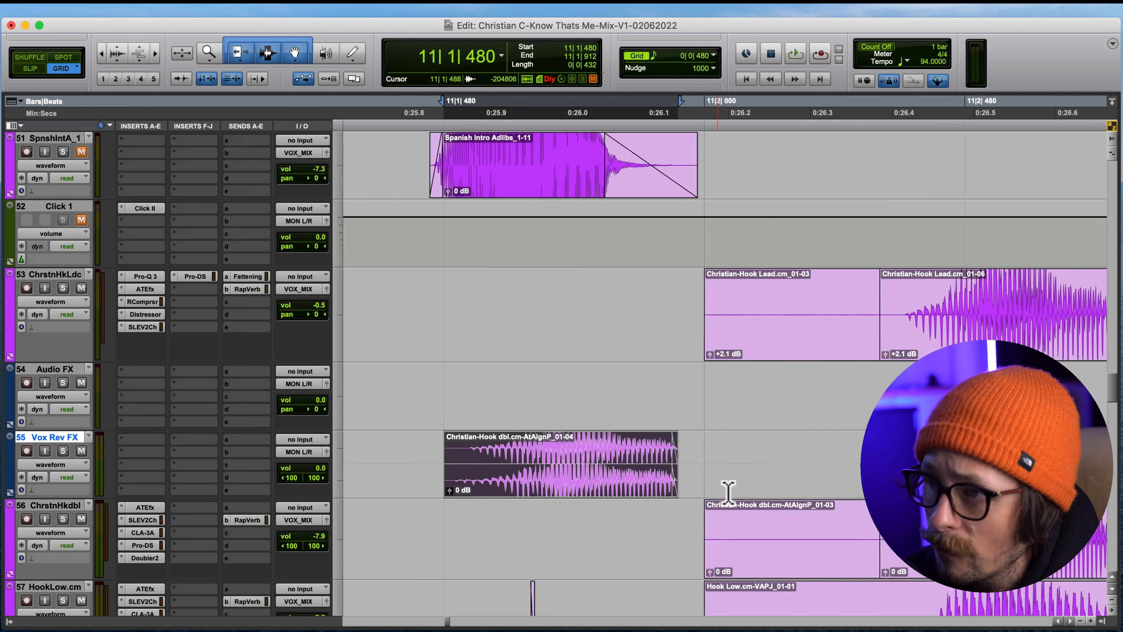
{"action": "scroll", "coordinate": [759, 472], "scroll_direction": "down", "scroll_amount": 4}
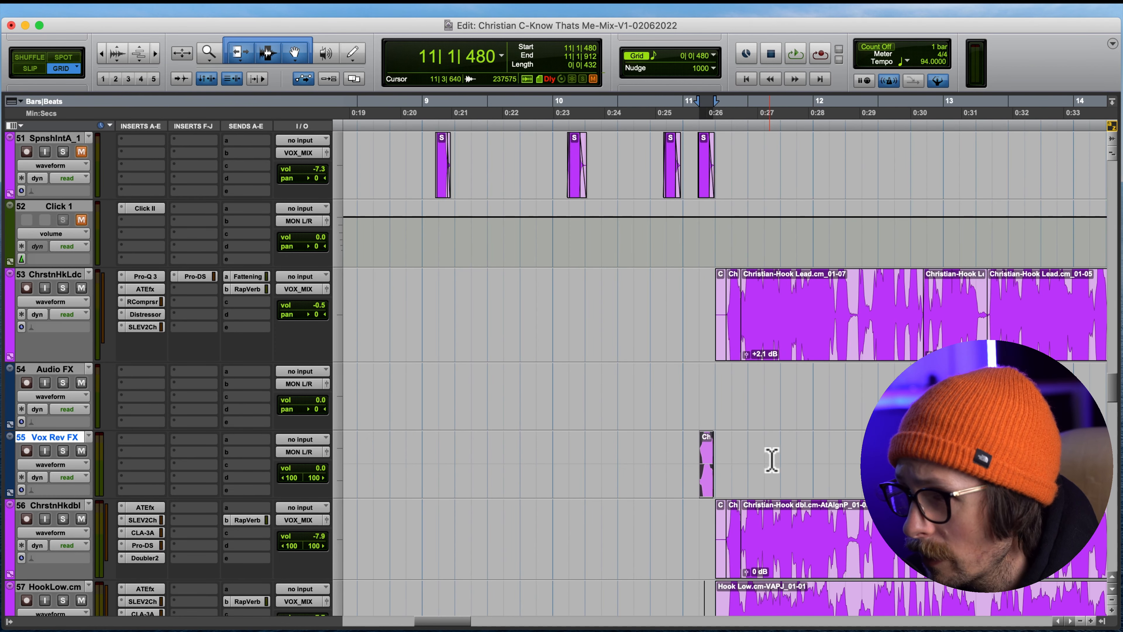
{"action": "left_click", "coordinate": [813, 463], "text": "shift"}
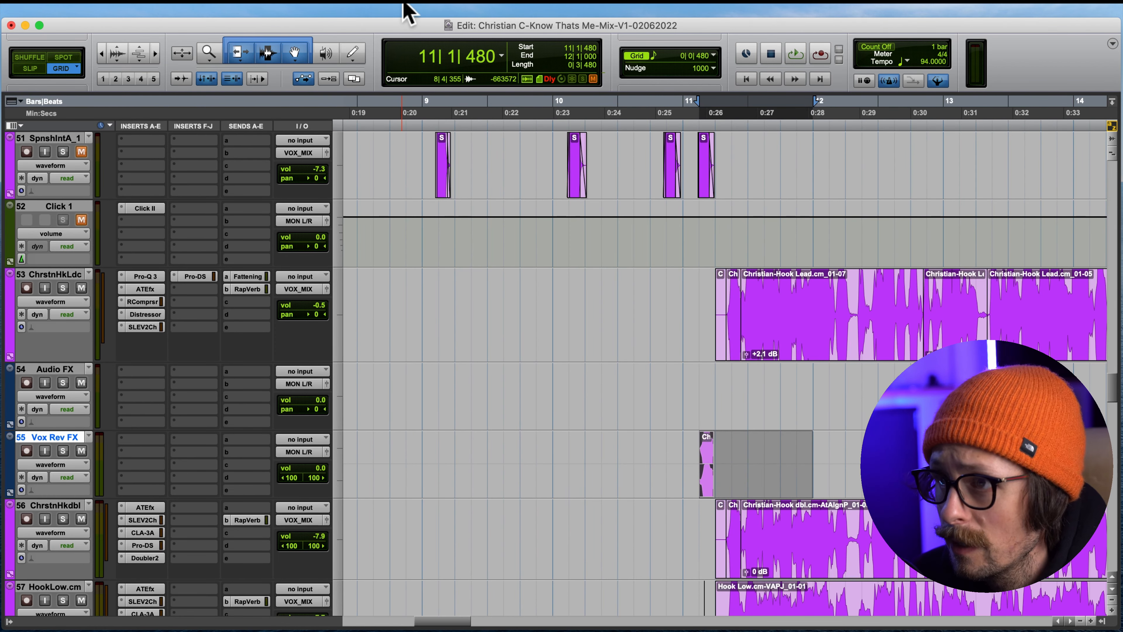
Step: Open the ValhallaVintageVerb AudioSuite reverb for the Vox Rev FX selection
{"action": "left_click", "coordinate": [321, 7]}
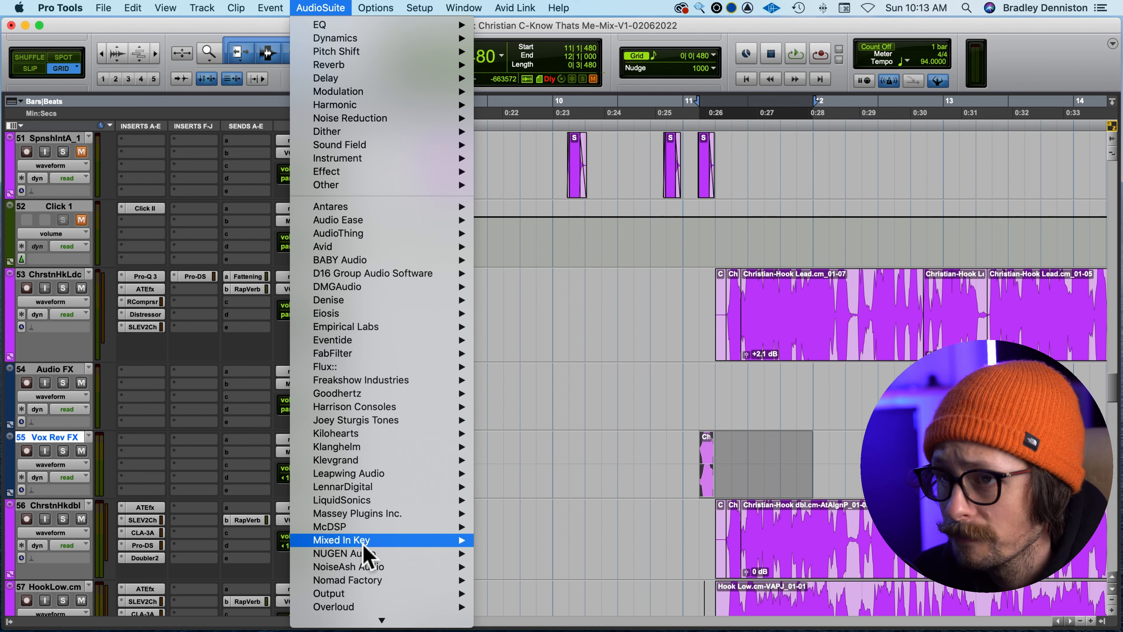
{"action": "scroll", "coordinate": [294, 549], "scroll_direction": "down", "scroll_amount": 10}
{"action": "scroll", "coordinate": [375, 617], "scroll_direction": "down", "scroll_amount": 3}
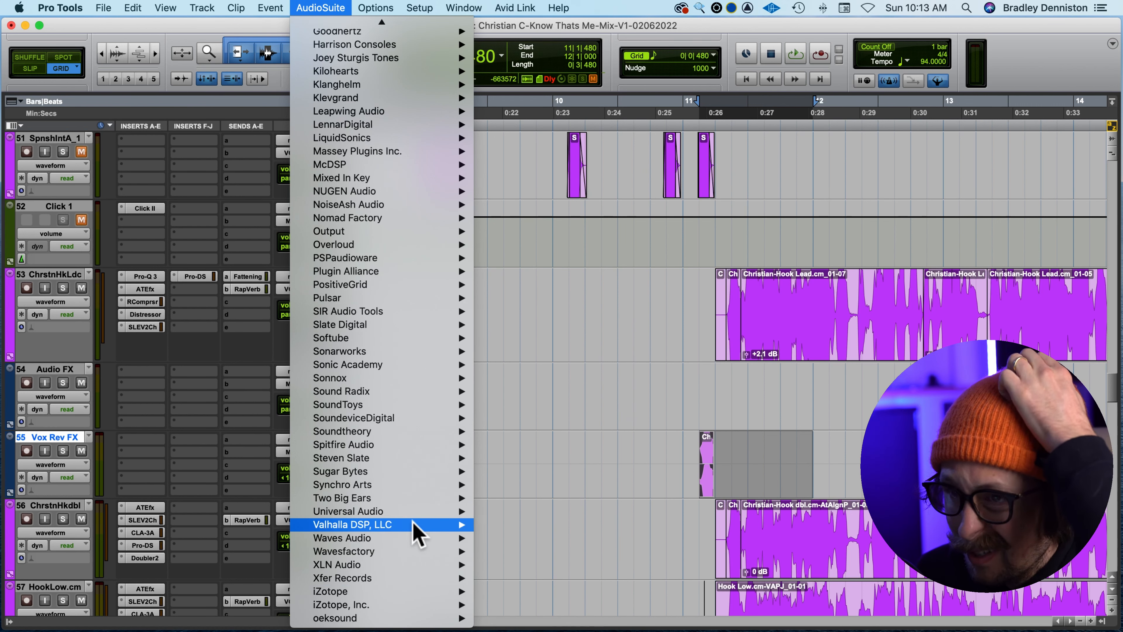
{"action": "mouse_move", "coordinate": [416, 525]}
{"action": "left_click", "coordinate": [544, 618]}
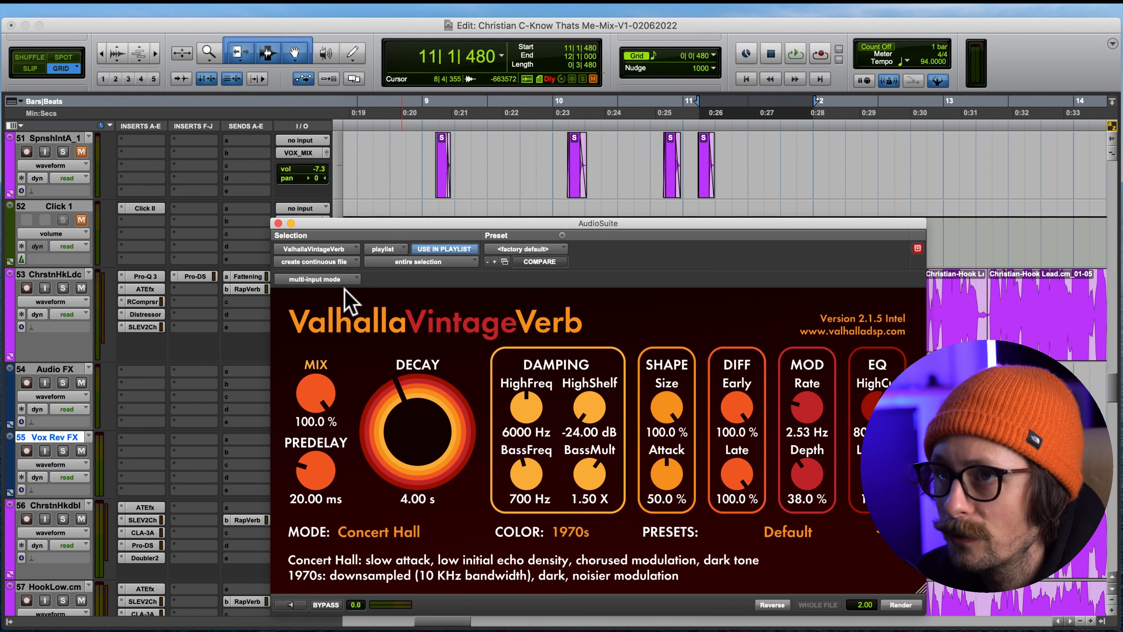
Step: Set the reverb to Chorus Space mode with NOW color, 4.90 s decay, 32.96 ms predelay and a lower EQ high cut
{"action": "left_click", "coordinate": [402, 533]}
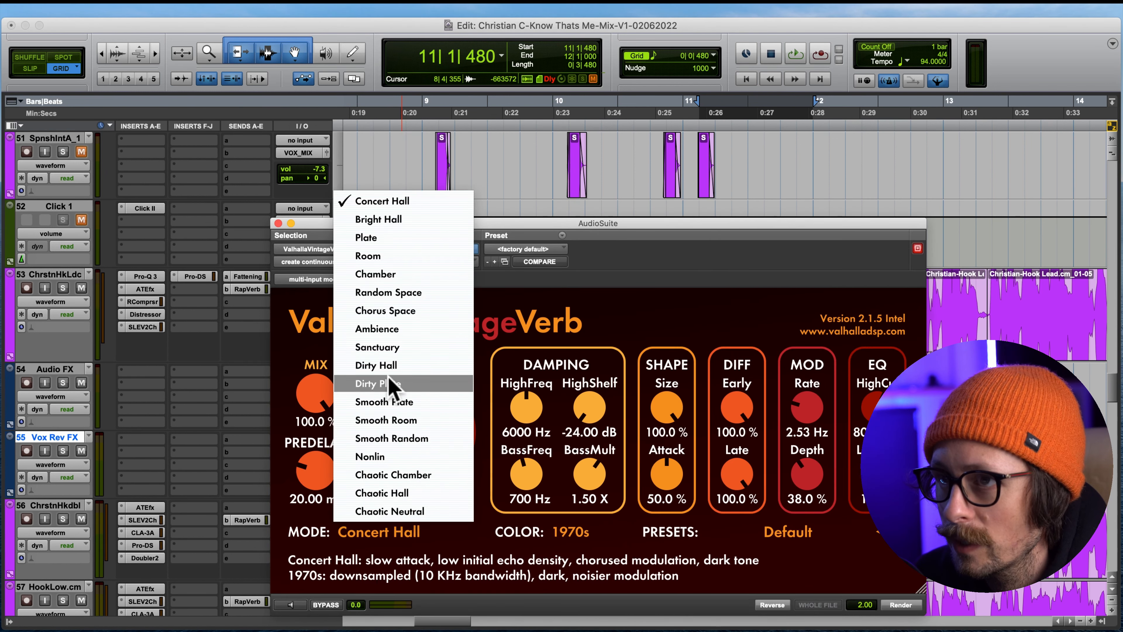
{"action": "left_click", "coordinate": [397, 311]}
{"action": "left_click", "coordinate": [570, 531]}
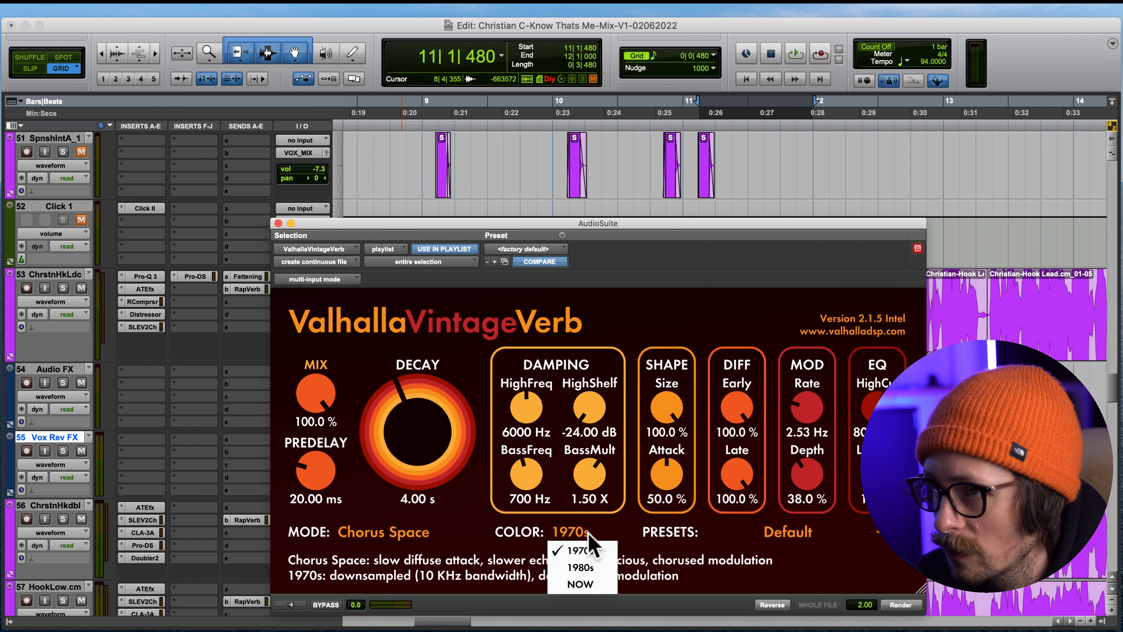
{"action": "left_click", "coordinate": [581, 585]}
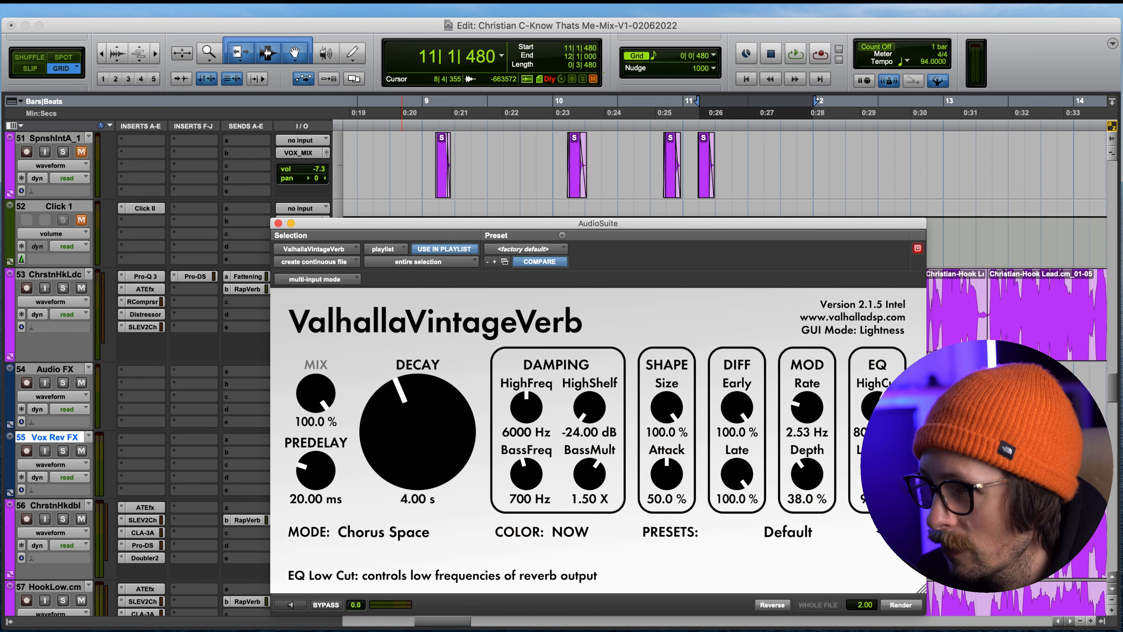
{"action": "left_click_drag", "start_coordinate": [873, 403], "coordinate": [869, 416]}
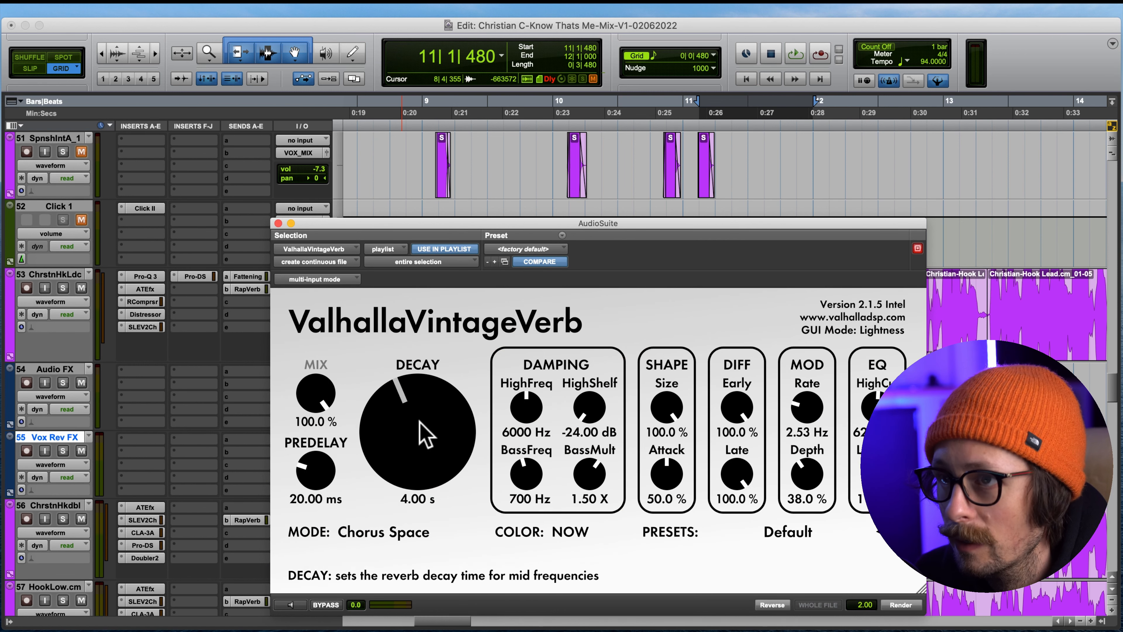
{"action": "mouse_move", "coordinate": [390, 427]}
{"action": "left_mouse_down"}
{"action": "mouse_move", "coordinate": [388, 418]}
{"action": "mouse_move", "coordinate": [376, 429]}
{"action": "left_mouse_up"}
{"action": "left_click_drag", "start_coordinate": [309, 468], "coordinate": [311, 461]}
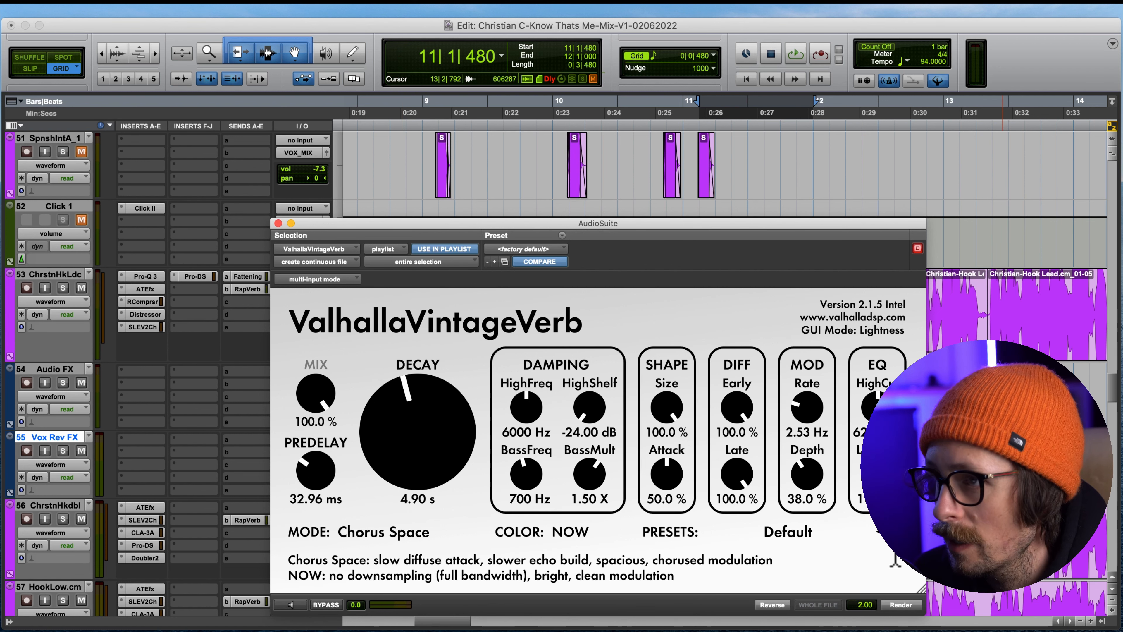
Step: Render the reverb onto the Vox Rev FX selection, reverse the rendered audio, and close the reverb window
{"action": "left_click", "coordinate": [901, 604]}
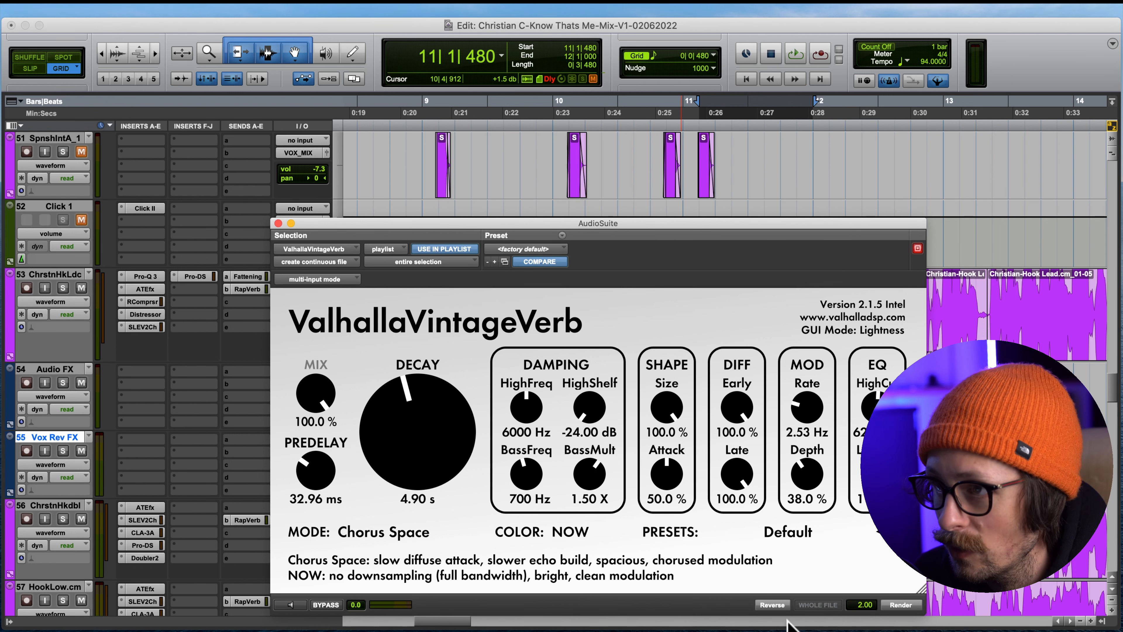
{"action": "left_click", "coordinate": [769, 604]}
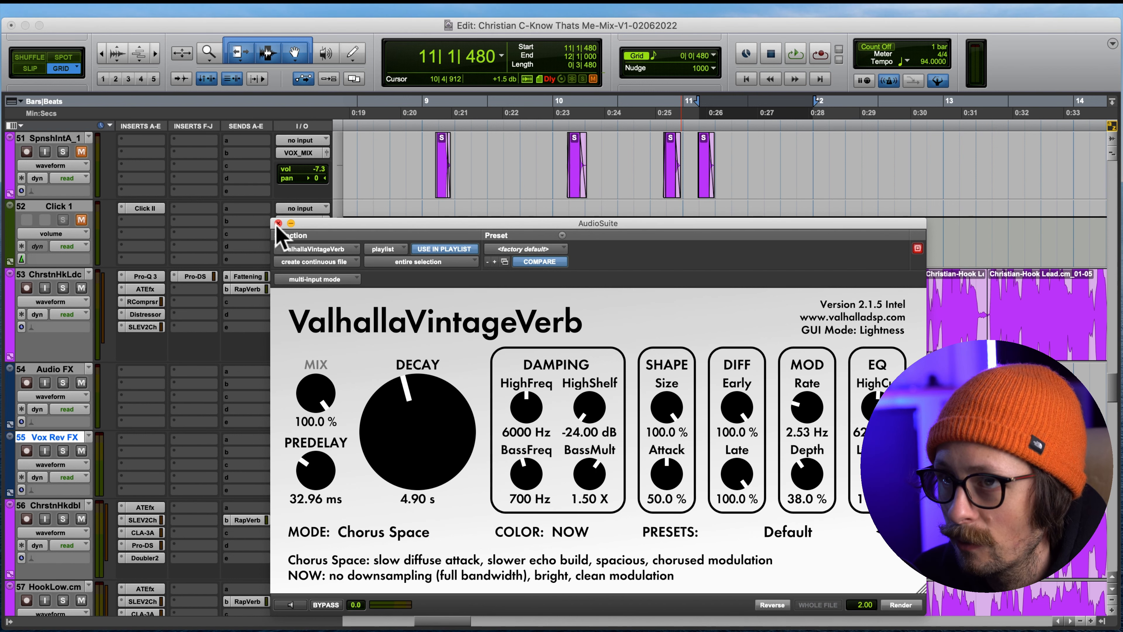
{"action": "left_click", "coordinate": [278, 223]}
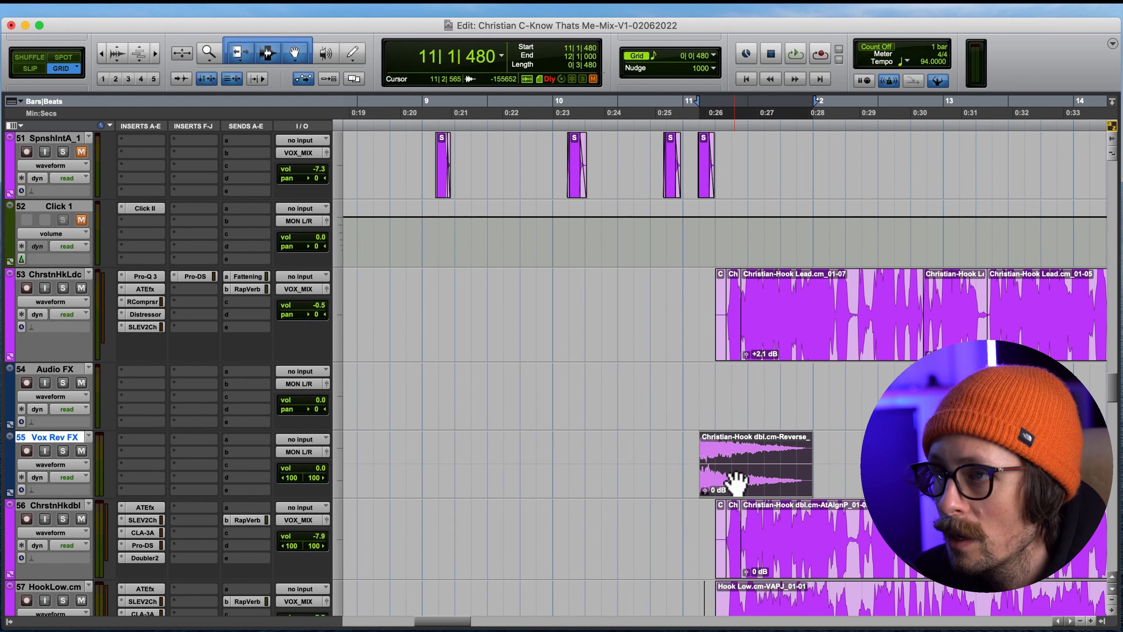
Step: Solo the Vox Rev FX track and audition the reversed reverb clip
{"action": "left_click", "coordinate": [63, 450]}
{"action": "key", "text": "space"}
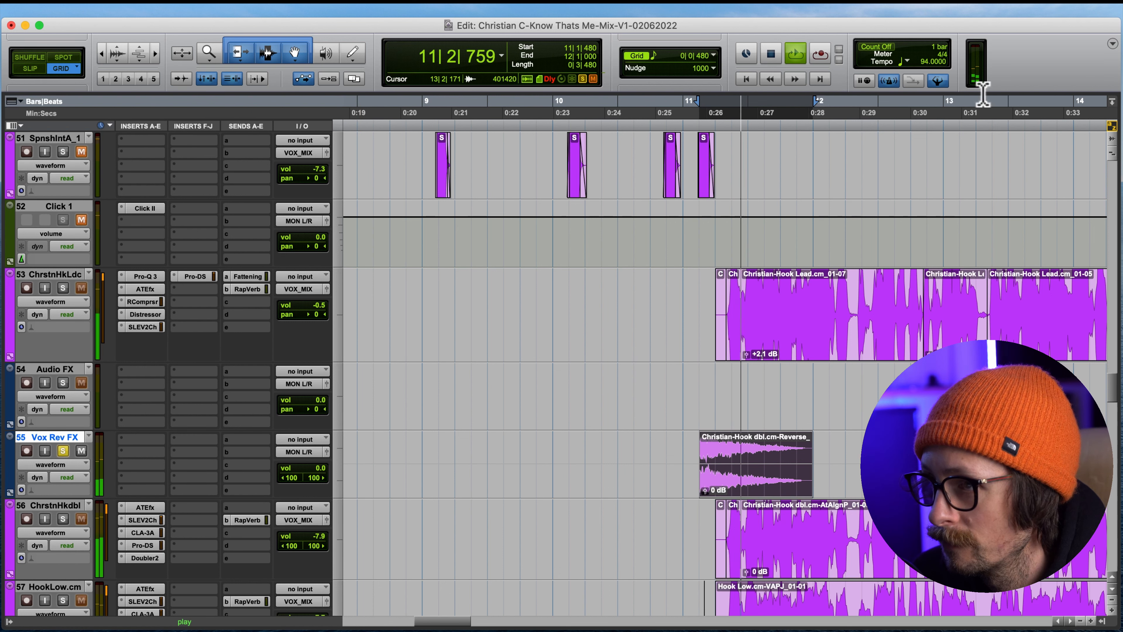
{"action": "key", "text": "space"}
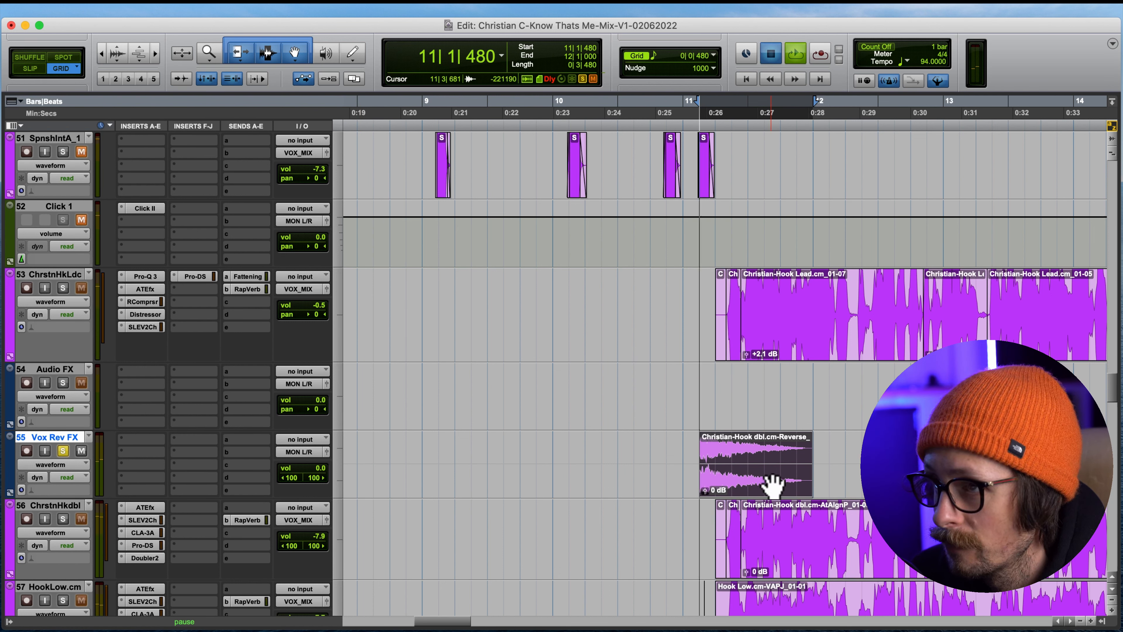
{"action": "key", "text": "space"}
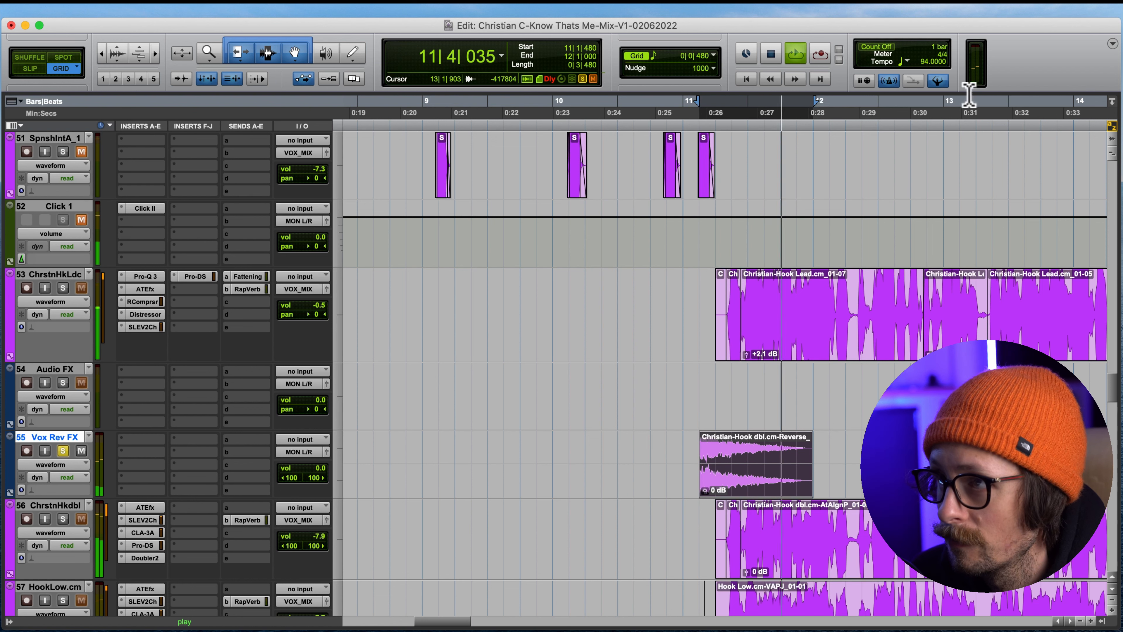
{"action": "key", "text": "space"}
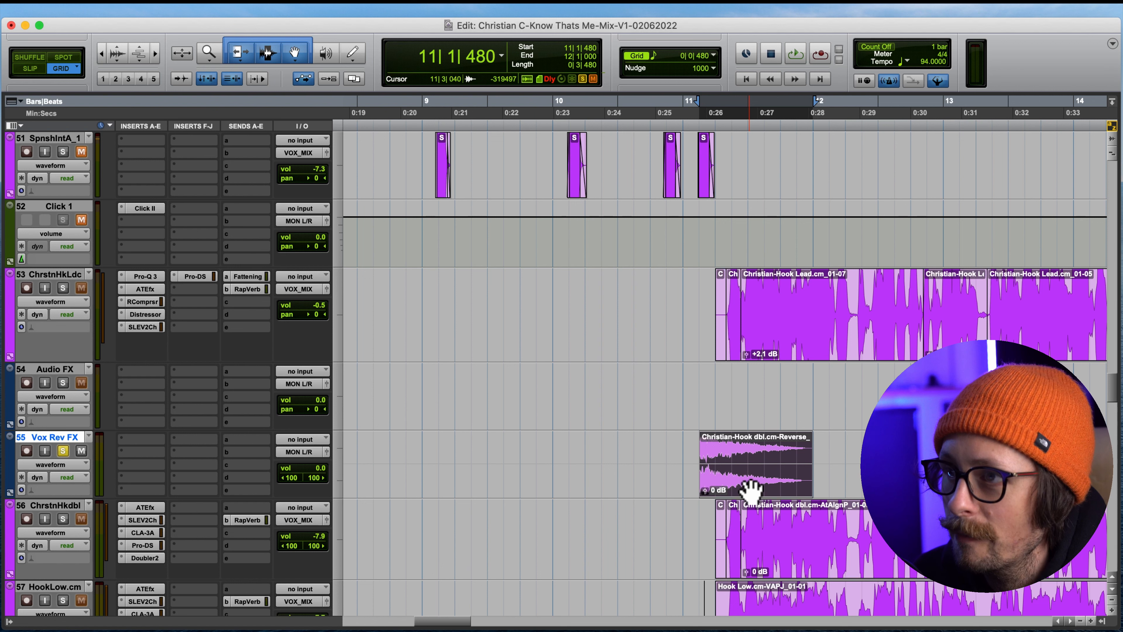
{"action": "left_click", "coordinate": [367, 7]}
{"action": "mouse_move", "coordinate": [320, 8]}
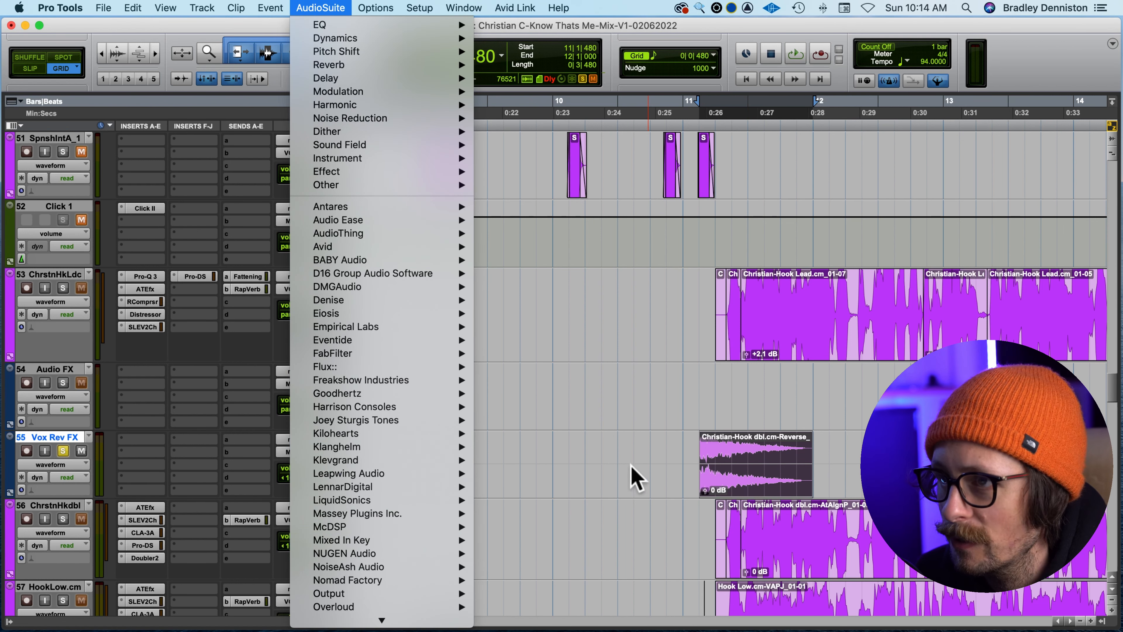
{"action": "left_click", "coordinate": [632, 412]}
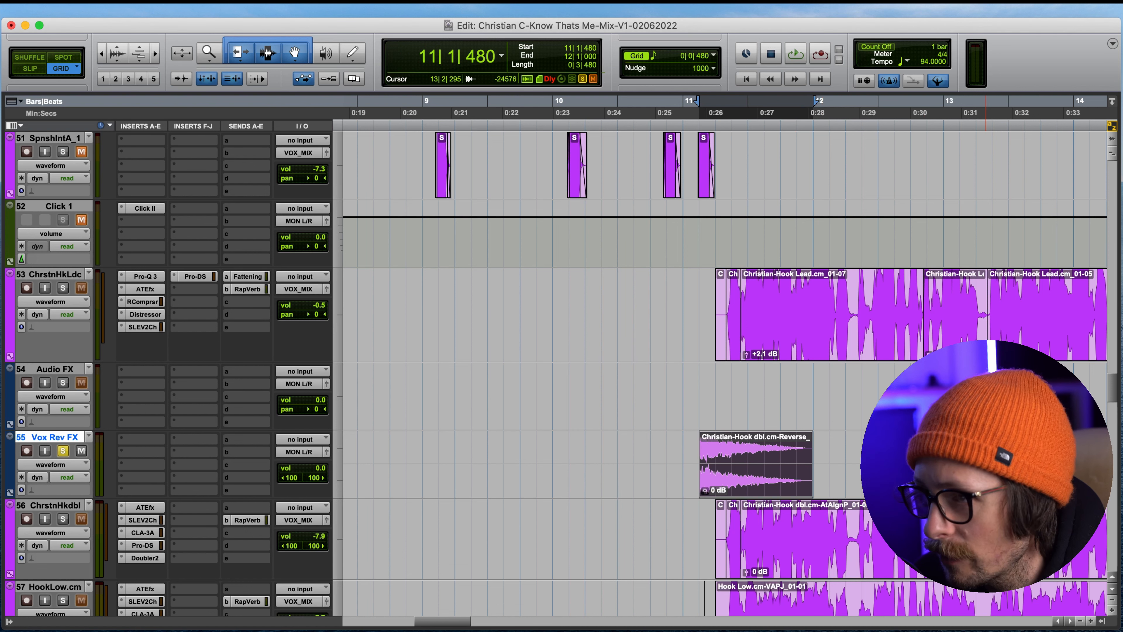
Step: Undo the reversal and audition the unreversed reverb, undoing the reverb render as well to restore the dry Vox Rev FX word
{"action": "key", "text": "super+shift+z"}
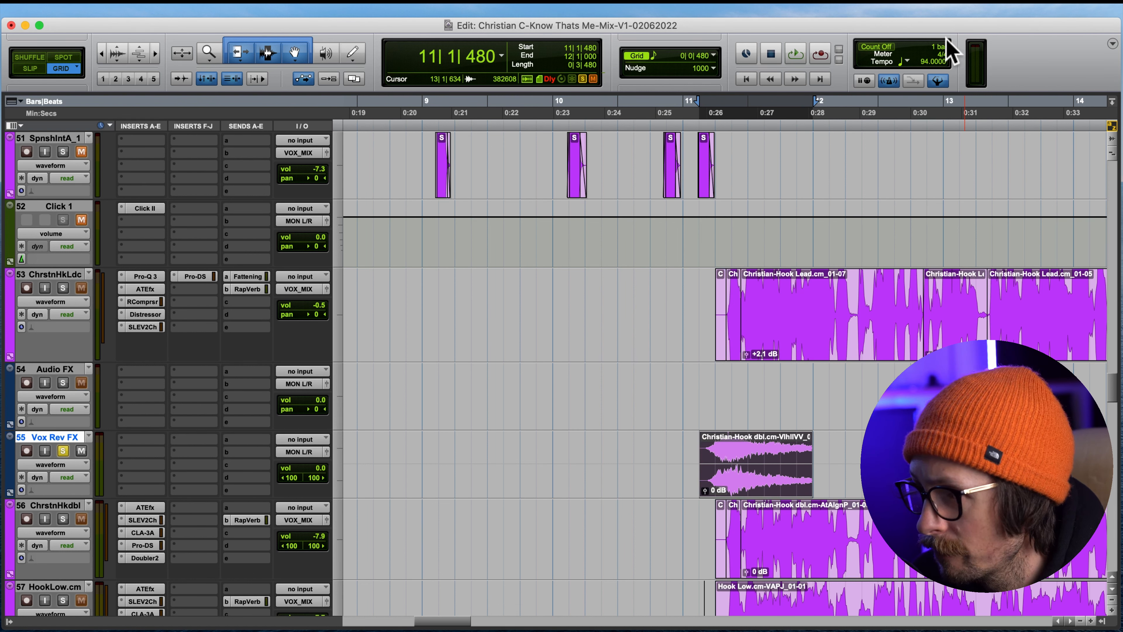
{"action": "key", "text": "space"}
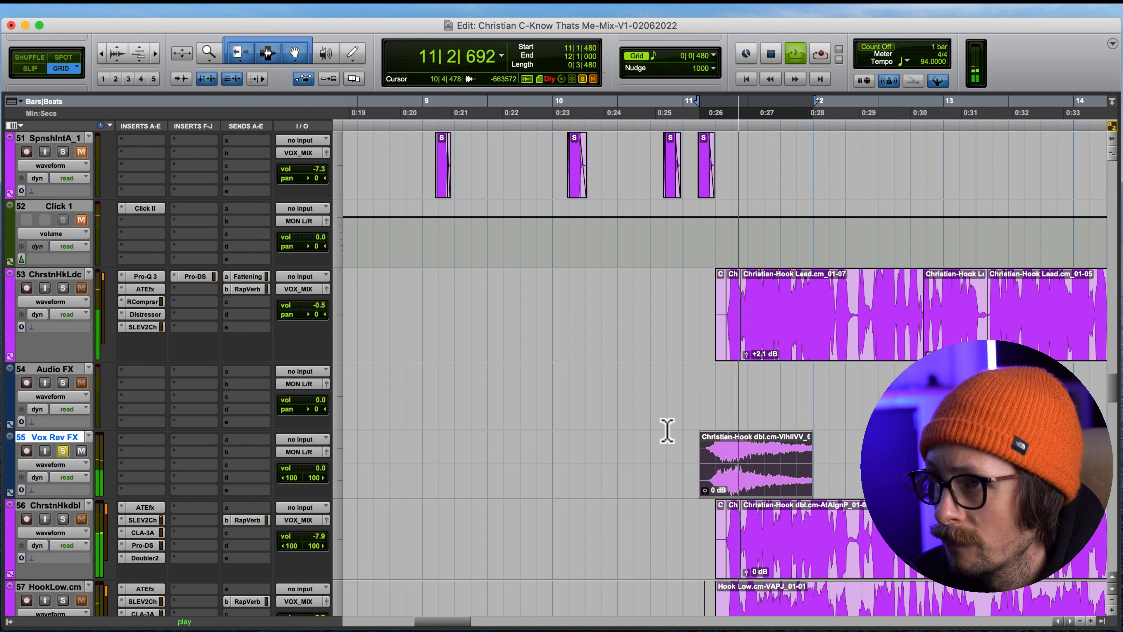
{"action": "key", "text": "space"}
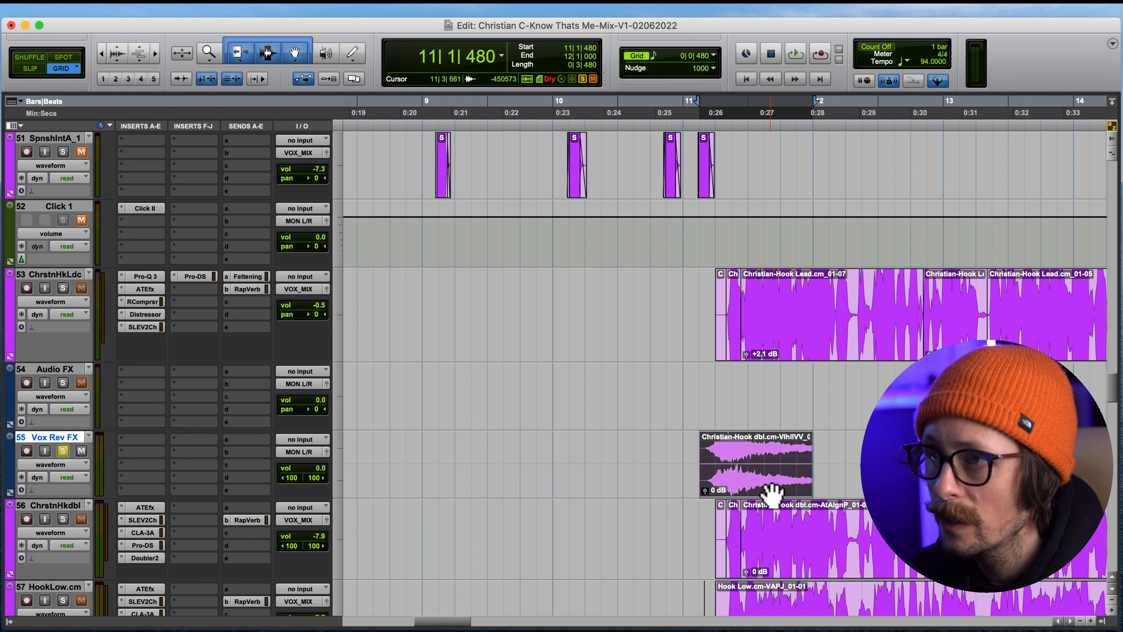
{"action": "key", "text": "Delete"}
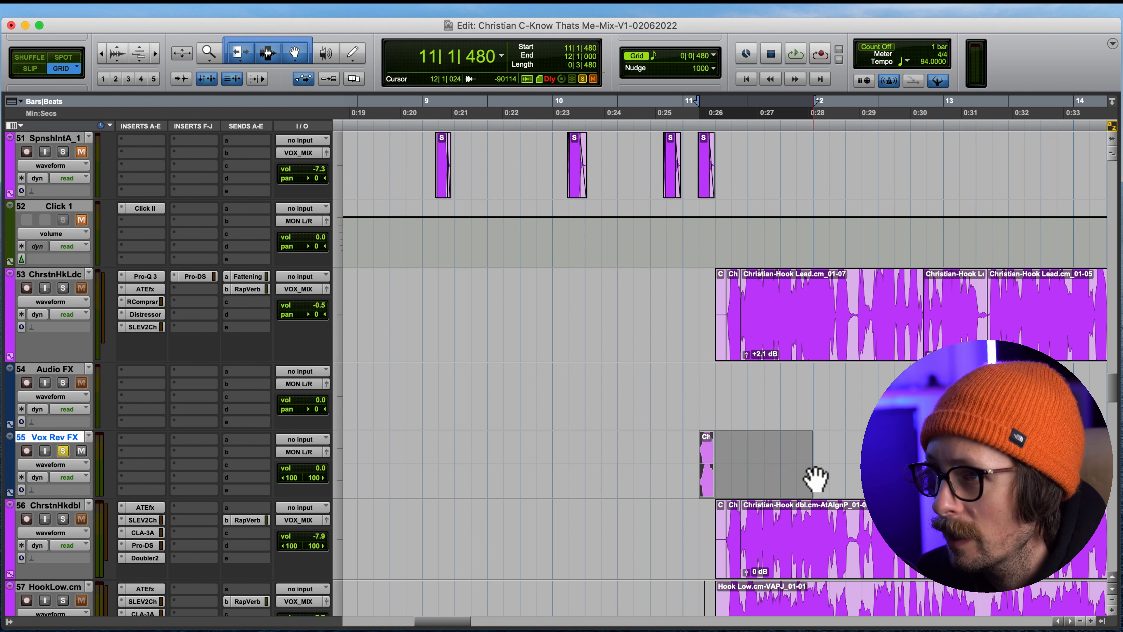
Step: Open the UAD API 2500 AudioSuite compressor for the Vox Rev FX selection
{"action": "left_click", "coordinate": [376, 6]}
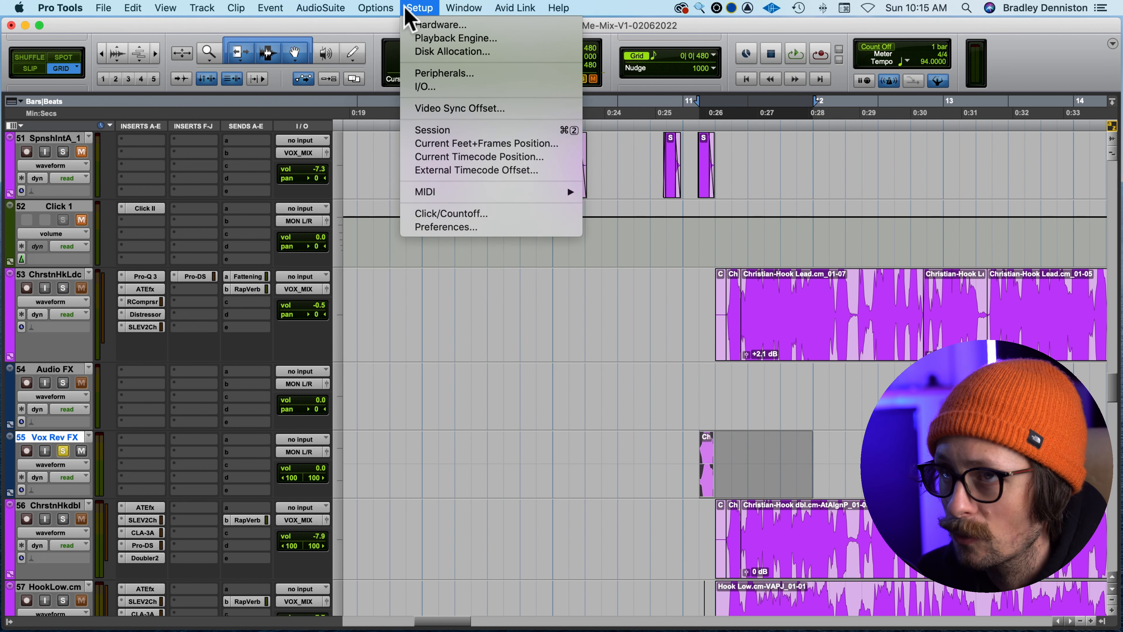
{"action": "mouse_move", "coordinate": [346, 6]}
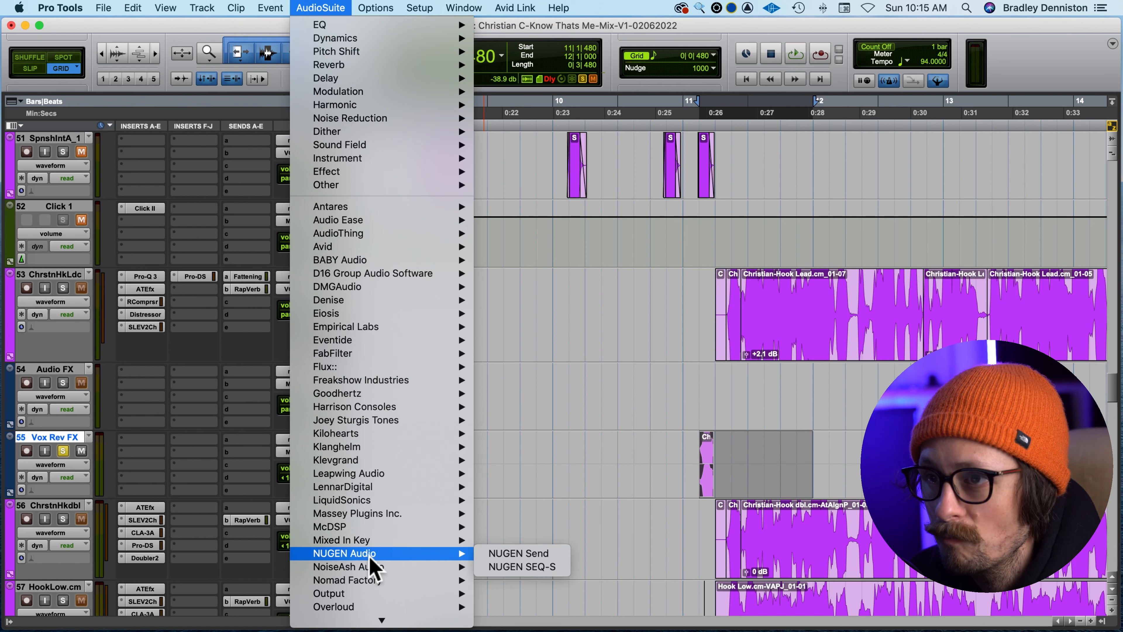
{"action": "scroll", "coordinate": [401, 469], "scroll_direction": "down", "scroll_amount": 2}
{"action": "mouse_move", "coordinate": [389, 312]}
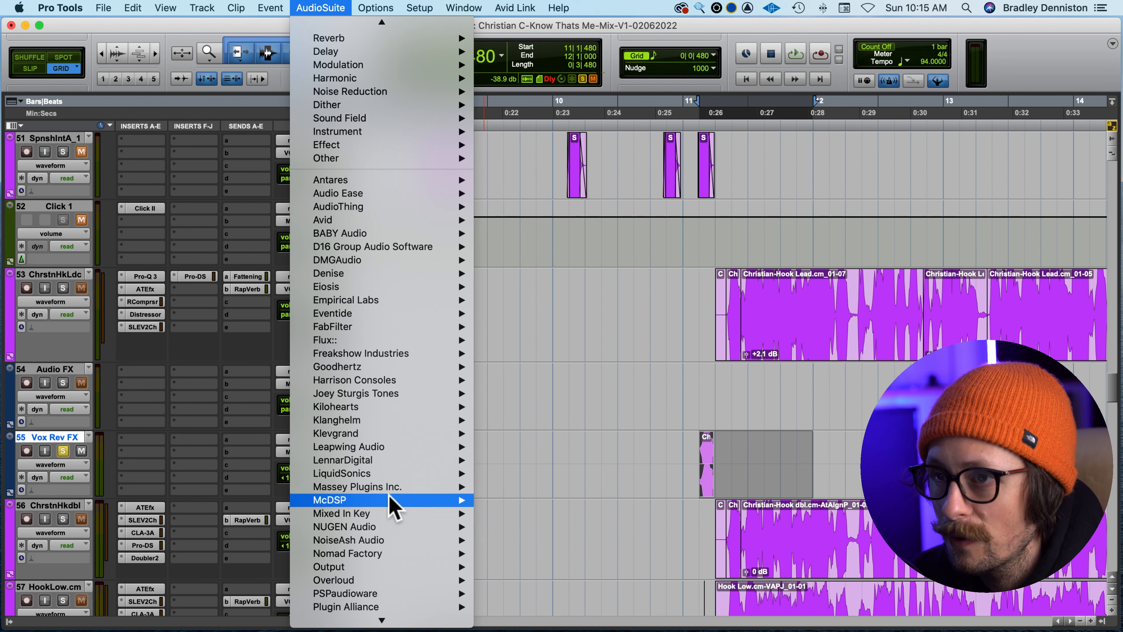
{"action": "scroll", "coordinate": [385, 559], "scroll_direction": "down", "scroll_amount": 3}
{"action": "scroll", "coordinate": [380, 546], "scroll_direction": "down", "scroll_amount": 8}
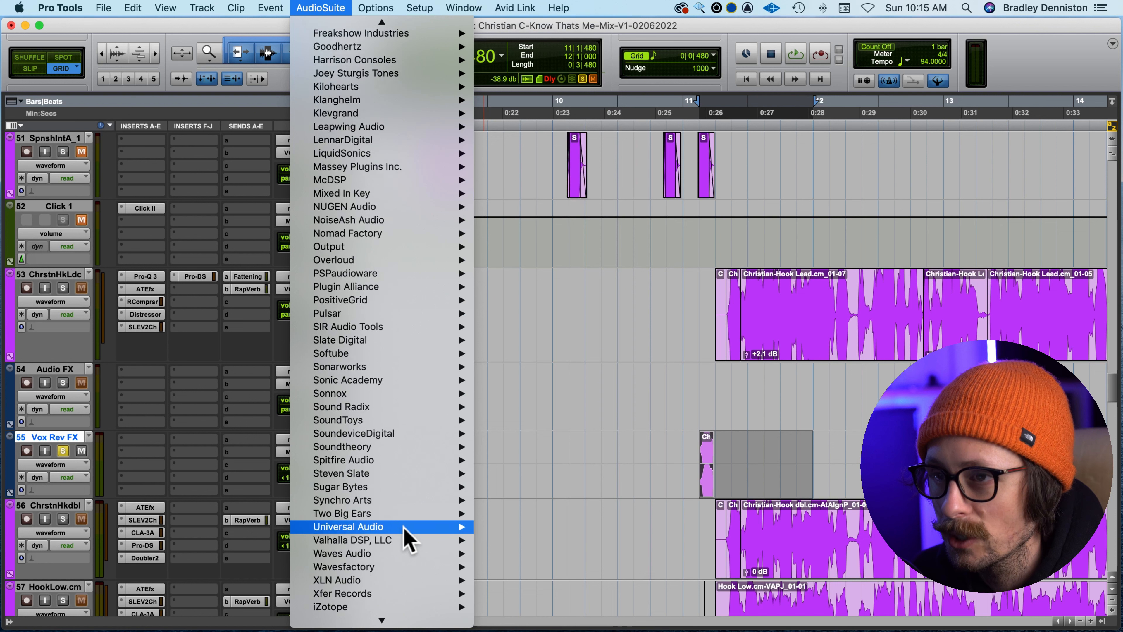
{"action": "mouse_move", "coordinate": [380, 356]}
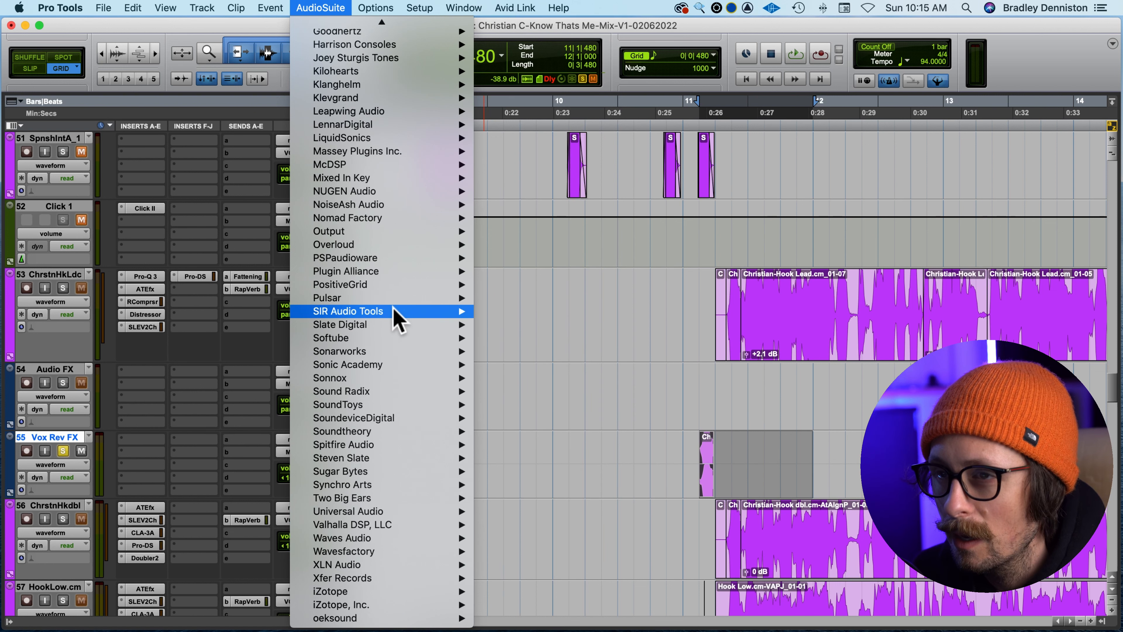
{"action": "mouse_move", "coordinate": [409, 604]}
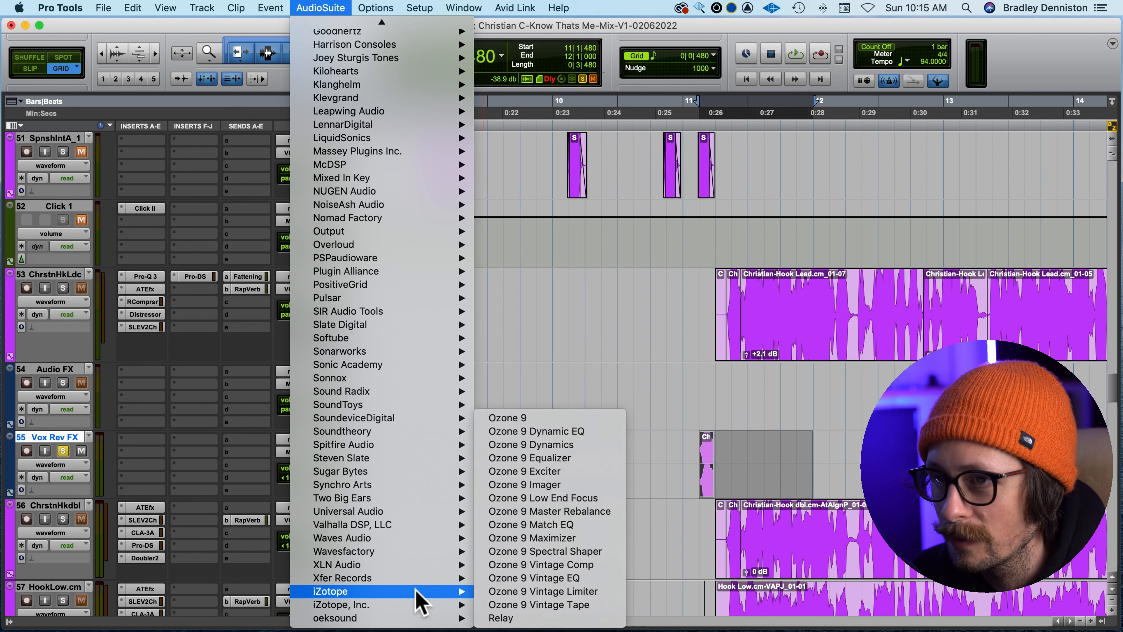
{"action": "mouse_move", "coordinate": [418, 512]}
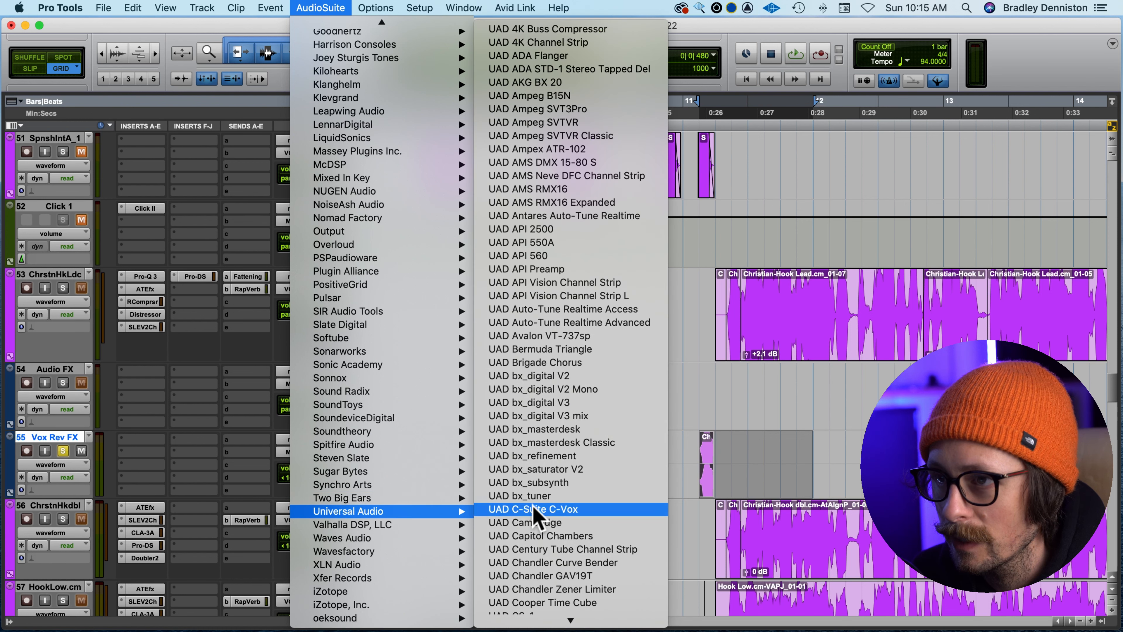
{"action": "left_click", "coordinate": [601, 230]}
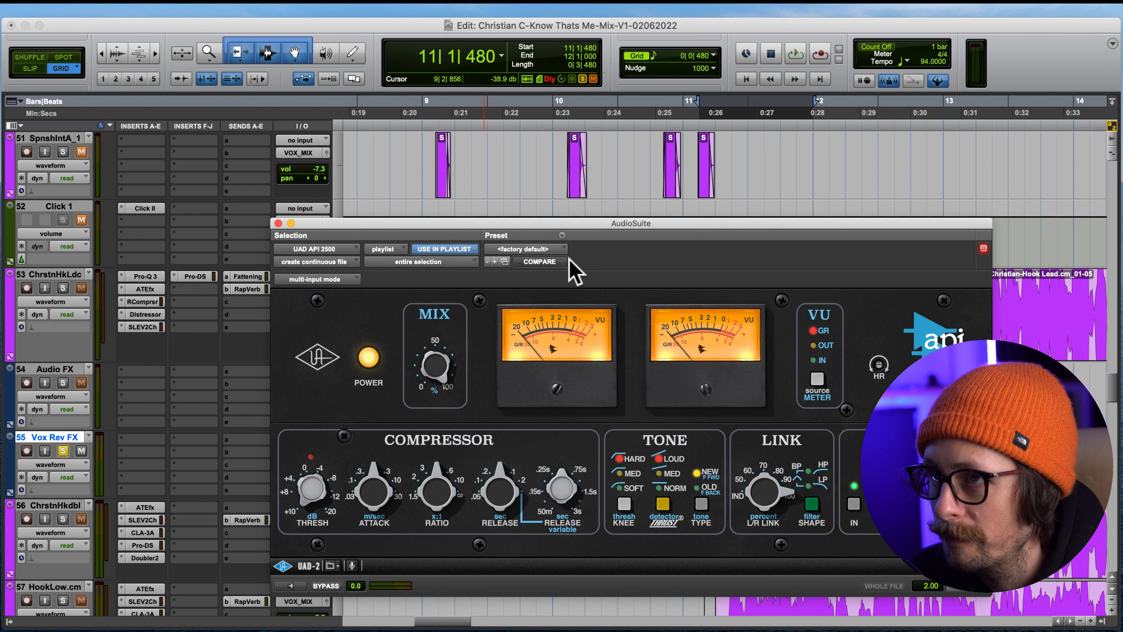
Step: Load the Vocal - Leveler preset in the API 2500 and adjust the compressor's threshold
{"action": "left_click", "coordinate": [563, 249]}
{"action": "mouse_move", "coordinate": [555, 215]}
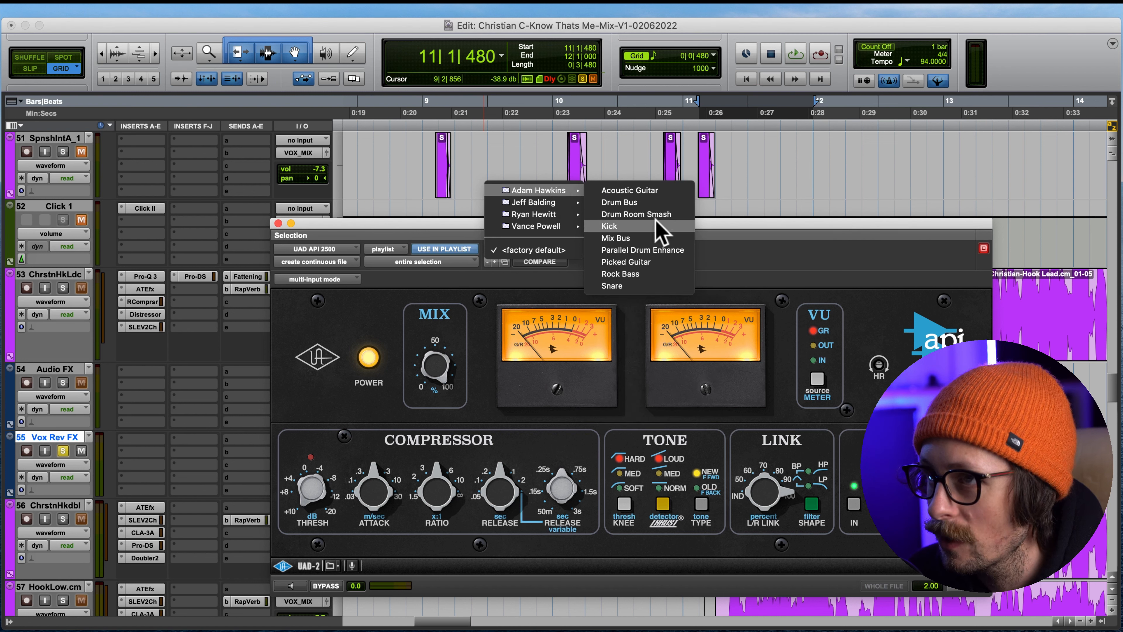
{"action": "left_click", "coordinate": [659, 275]}
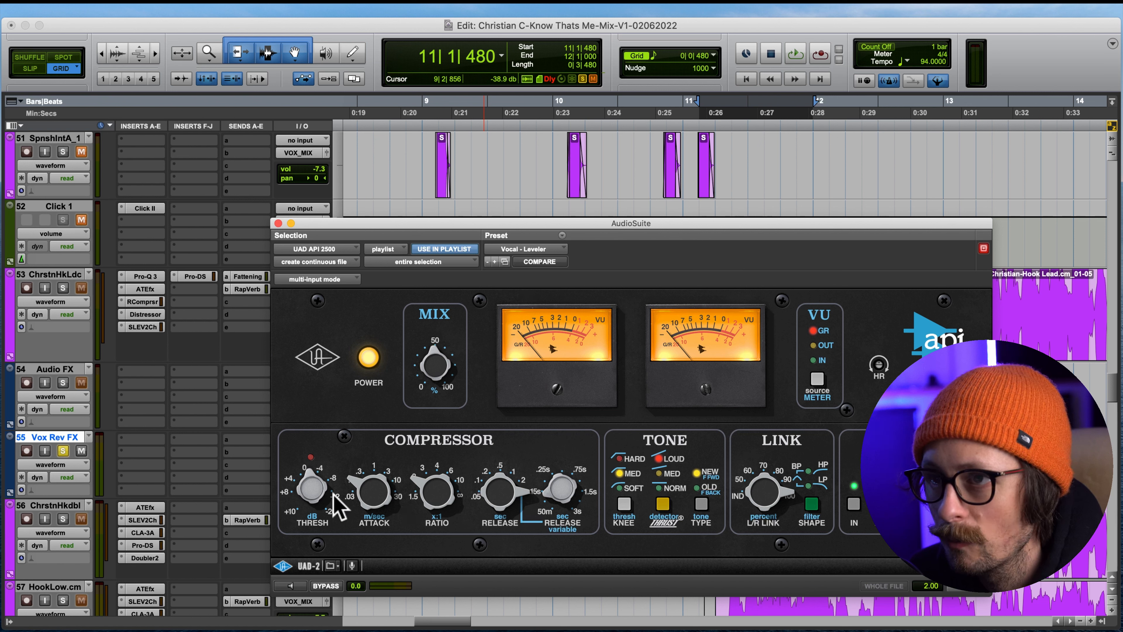
{"action": "left_click_drag", "start_coordinate": [314, 499], "coordinate": [315, 475]}
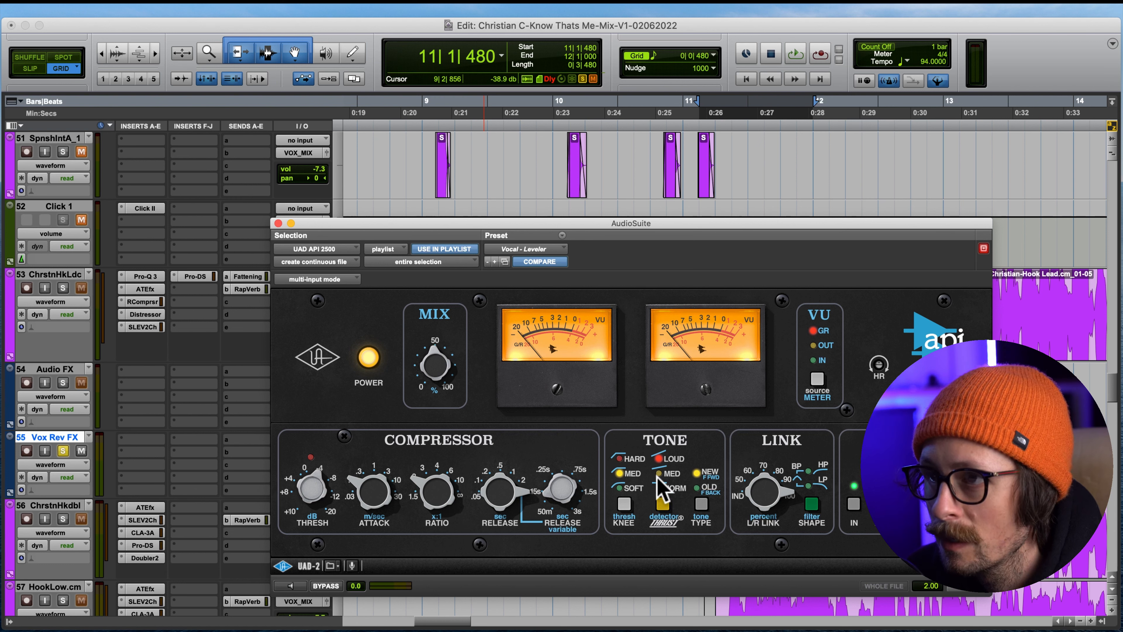
Step: Render the API 2500 compression onto the Vox Rev FX selection and close the compressor window
{"action": "left_click", "coordinate": [966, 589]}
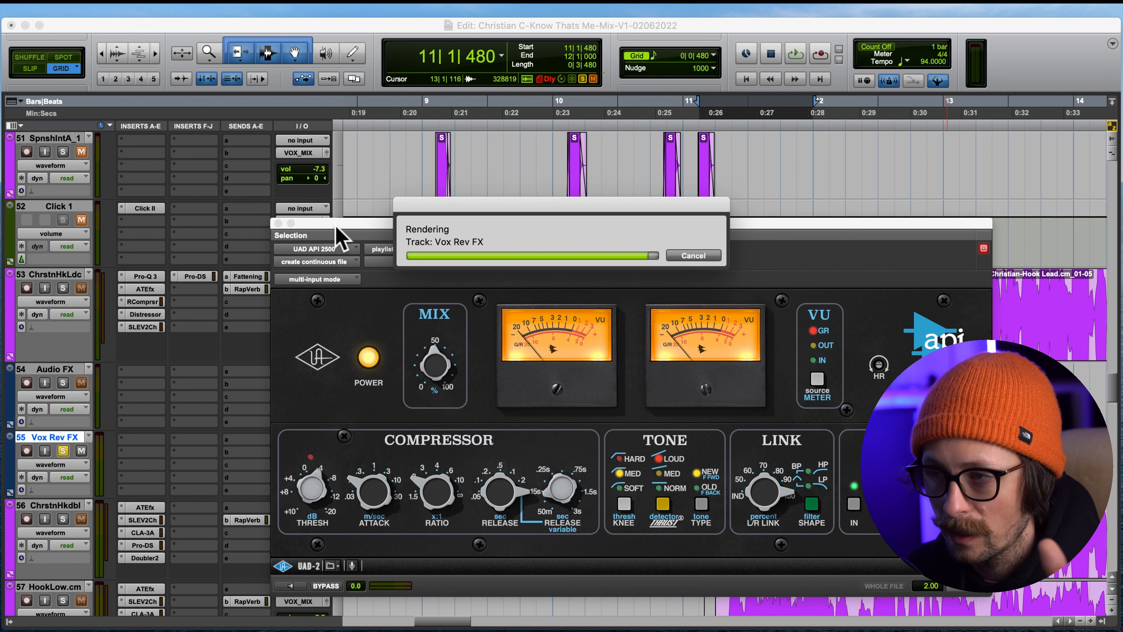
{"action": "left_click", "coordinate": [278, 223]}
Step: Open the ValhallaVintageVerb AudioSuite reverb for the compressed Vox Rev FX clip
{"action": "scroll", "coordinate": [720, 425], "scroll_direction": "down", "scroll_amount": 2}
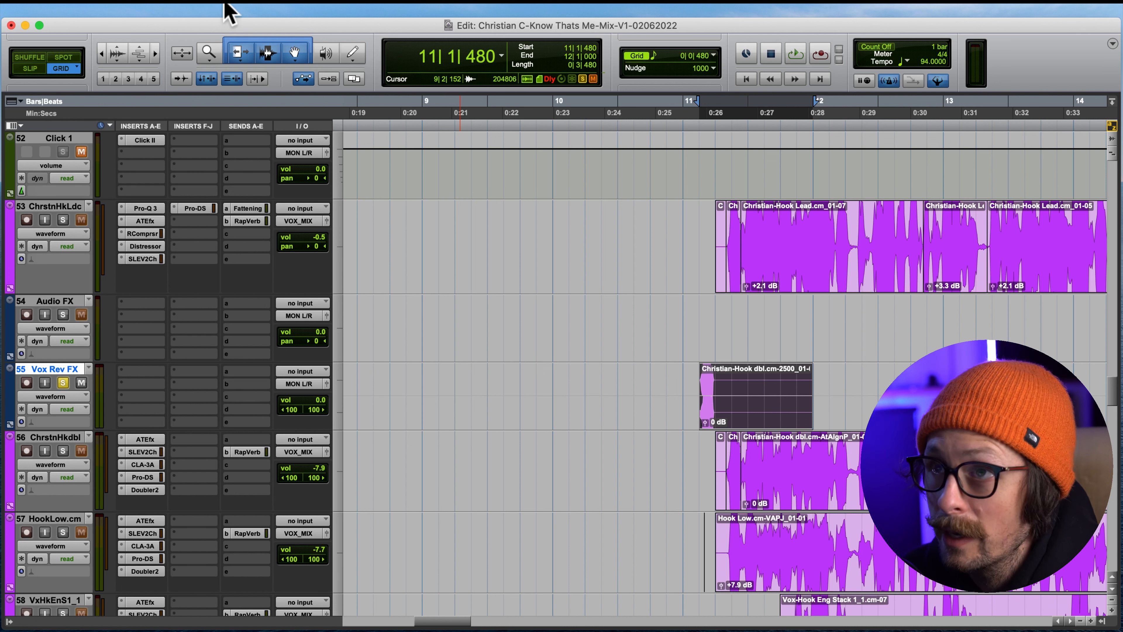
{"action": "left_click", "coordinate": [321, 7]}
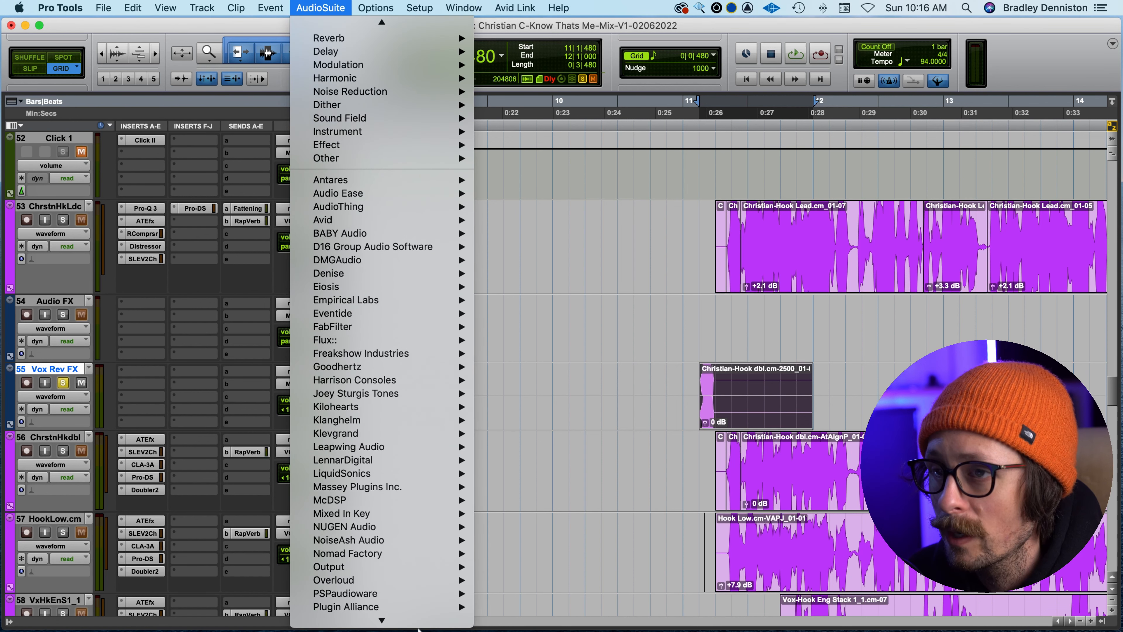
{"action": "mouse_move", "coordinate": [418, 628]}
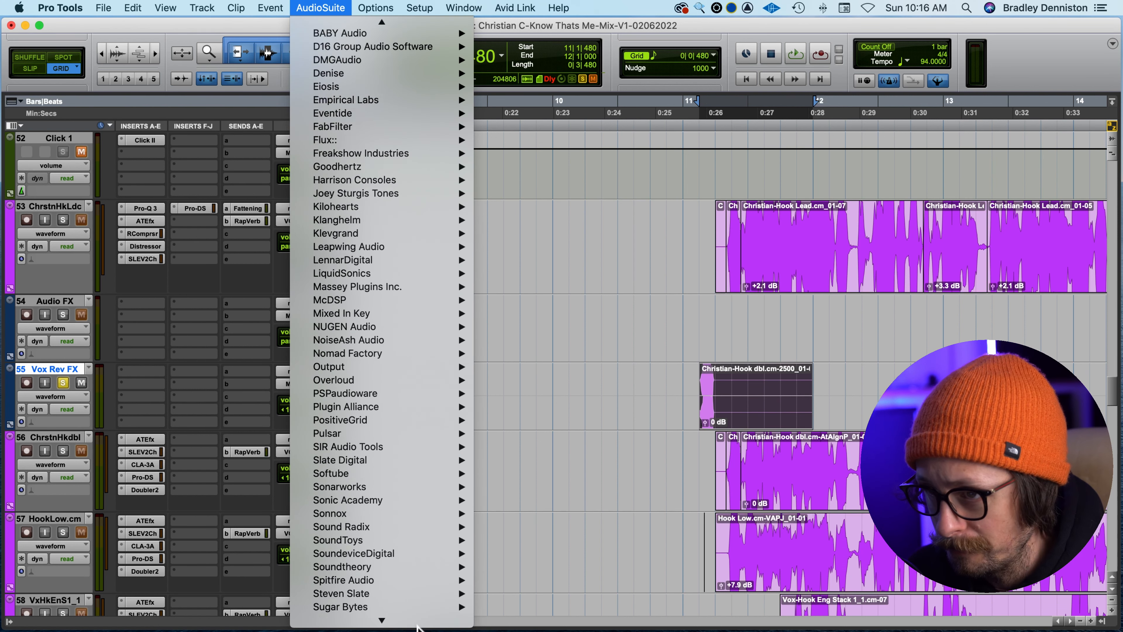
{"action": "mouse_move", "coordinate": [403, 524]}
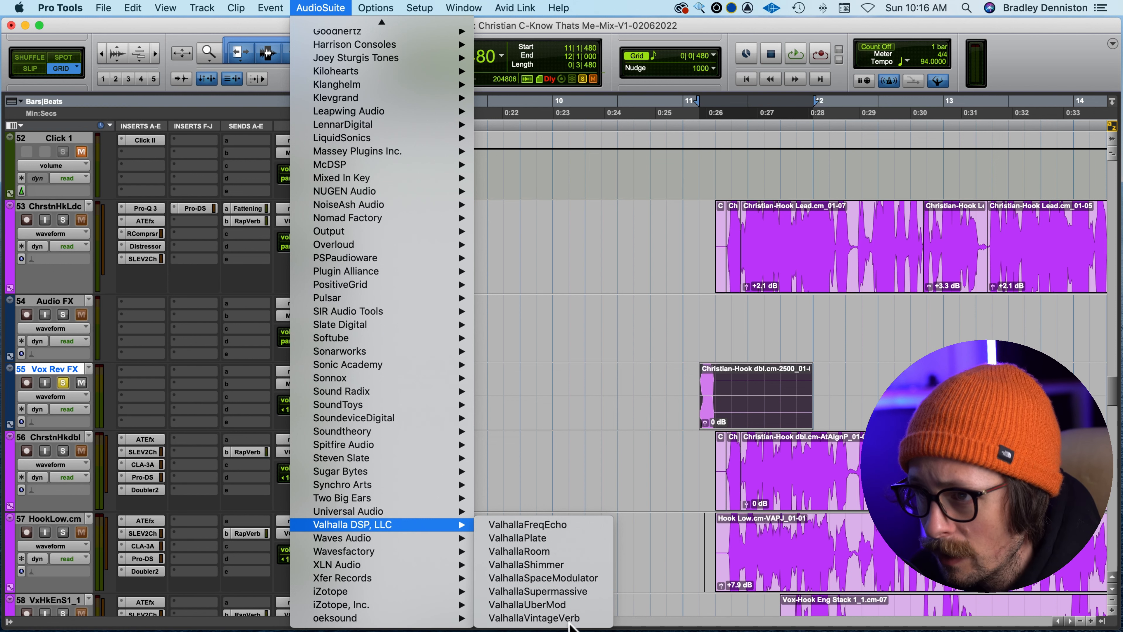
{"action": "left_click", "coordinate": [534, 617]}
Step: Set the ValhallaVintageVerb color to NOW and its reverb mode to Chorus Space
{"action": "left_click_drag", "start_coordinate": [412, 432], "coordinate": [410, 426]}
{"action": "left_click", "coordinate": [570, 531]}
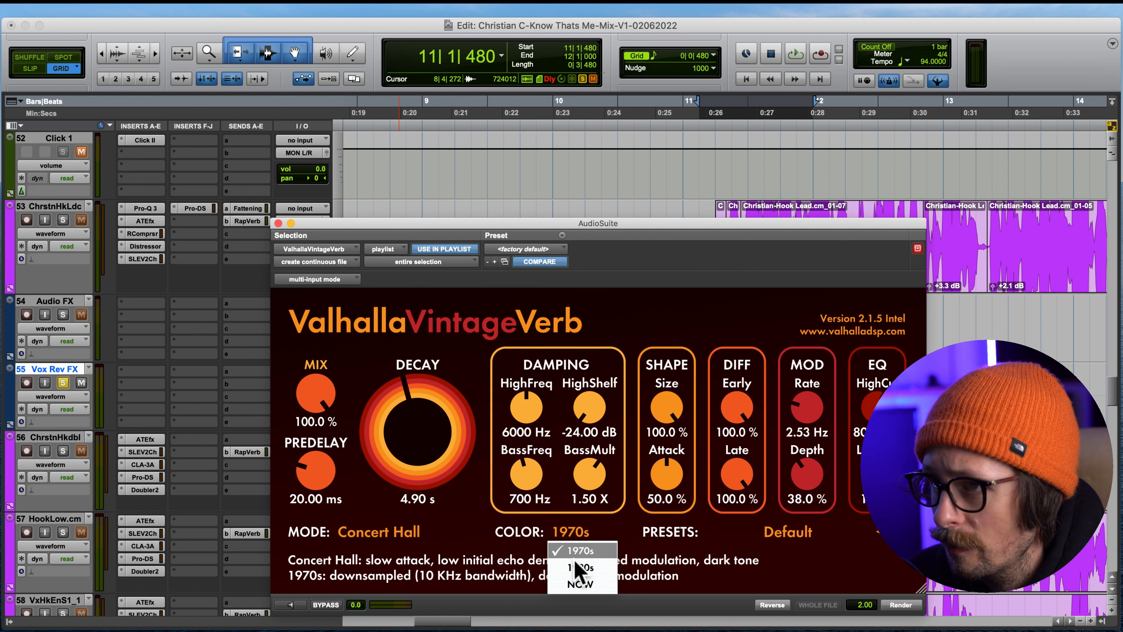
{"action": "left_click", "coordinate": [579, 593]}
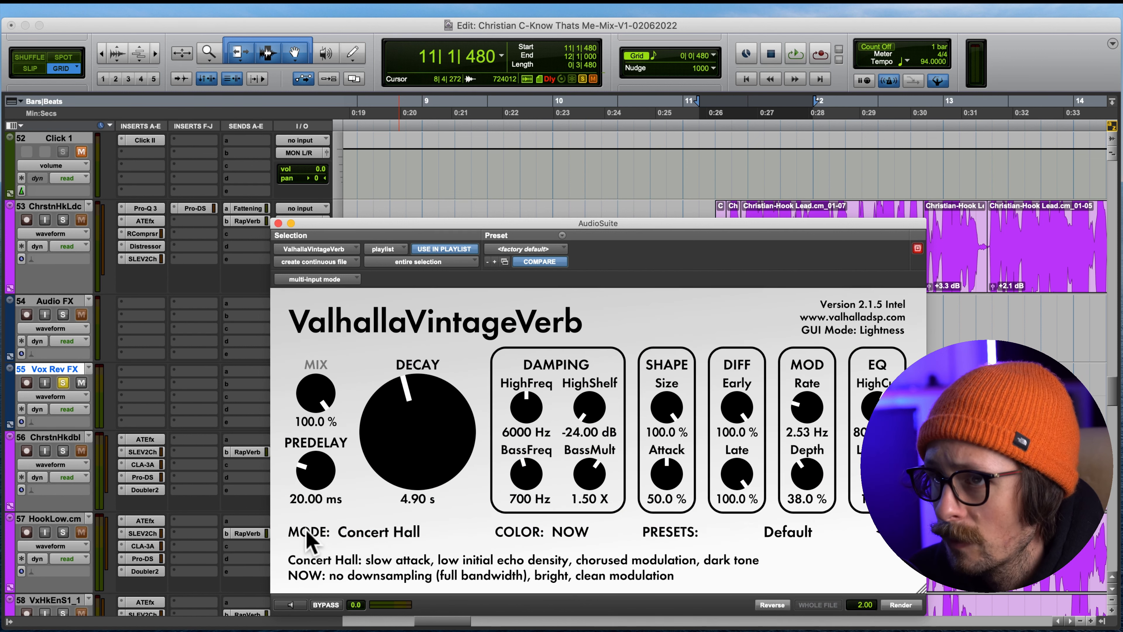
{"action": "left_click", "coordinate": [369, 532]}
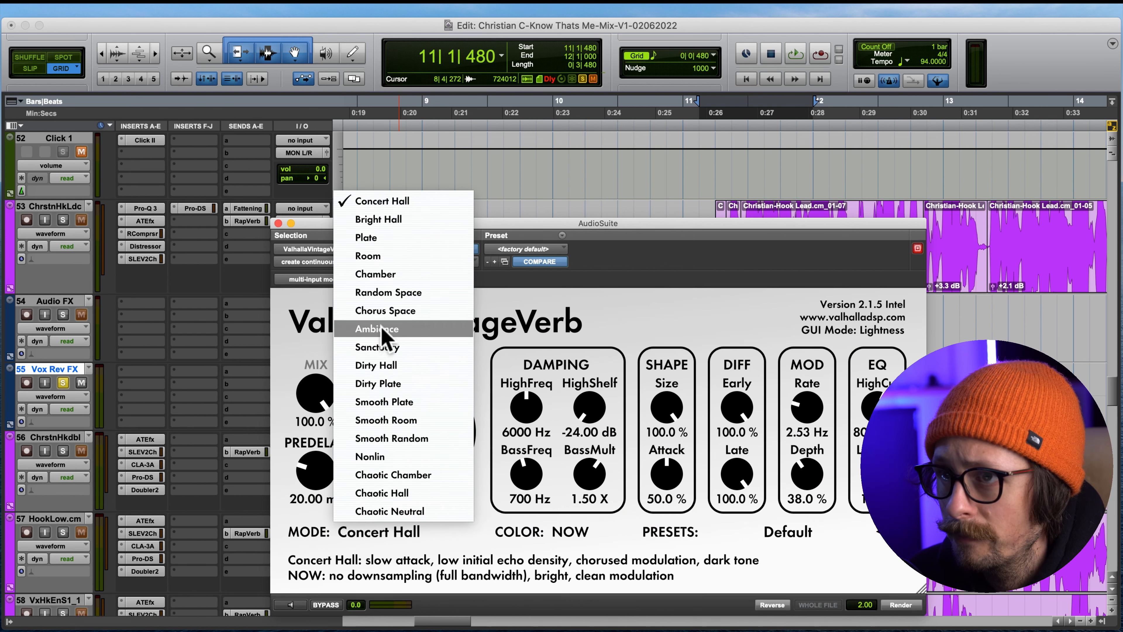
{"action": "left_click", "coordinate": [382, 311]}
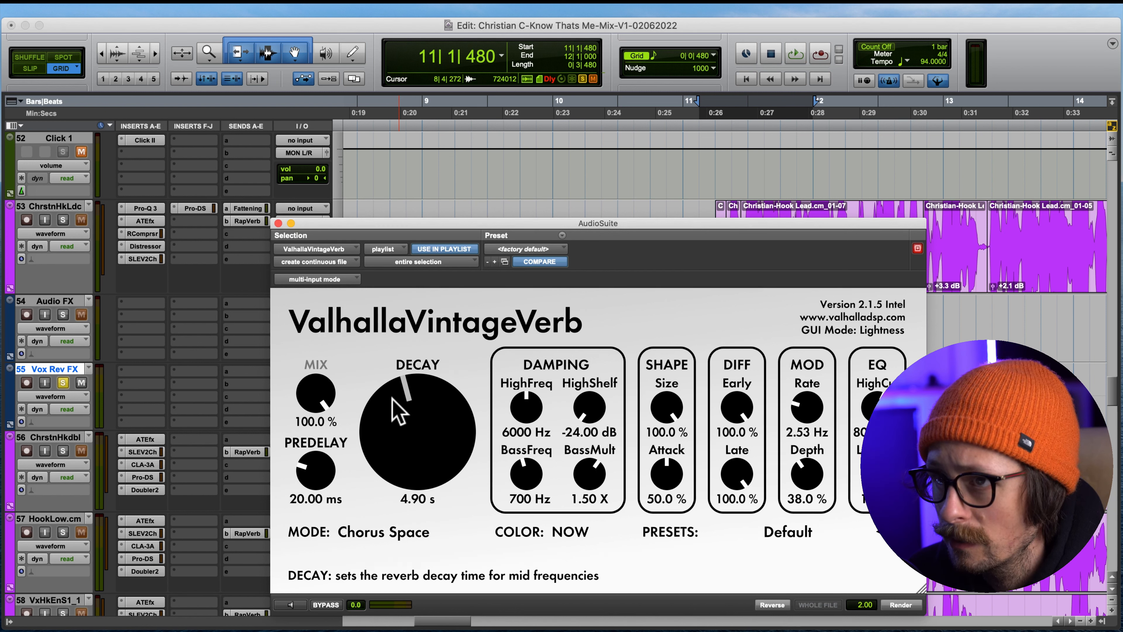
Step: Set the reverb decay to 5.19 s and narrow its EQ with a lower high cut and a higher low cut
{"action": "left_click_drag", "start_coordinate": [395, 400], "coordinate": [394, 393]}
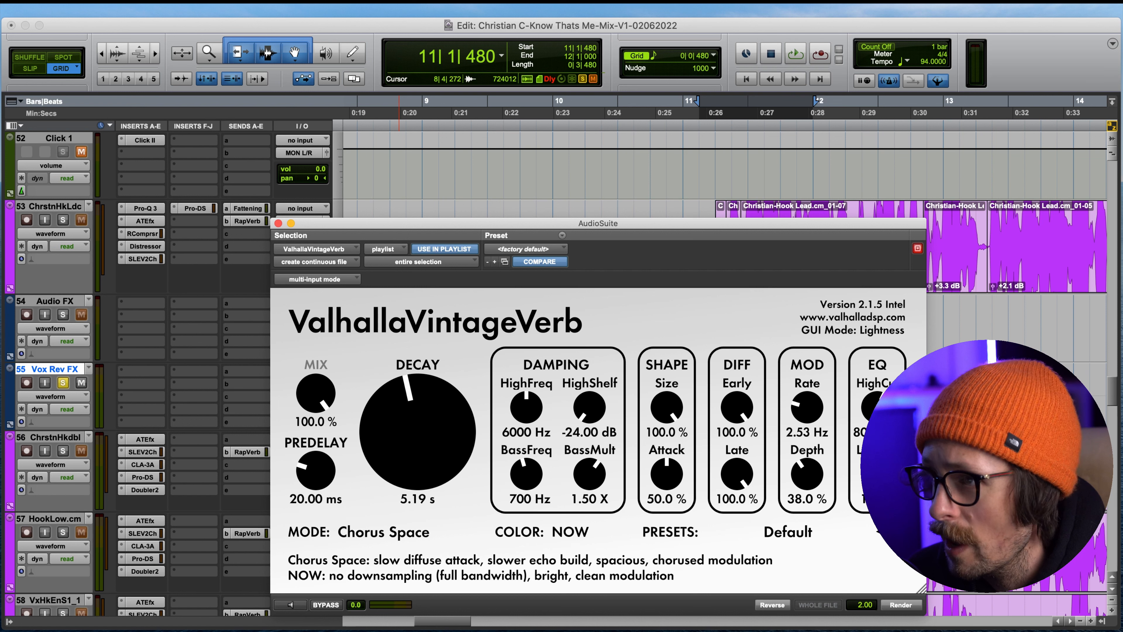
{"action": "left_click_drag", "start_coordinate": [882, 407], "coordinate": [882, 412]}
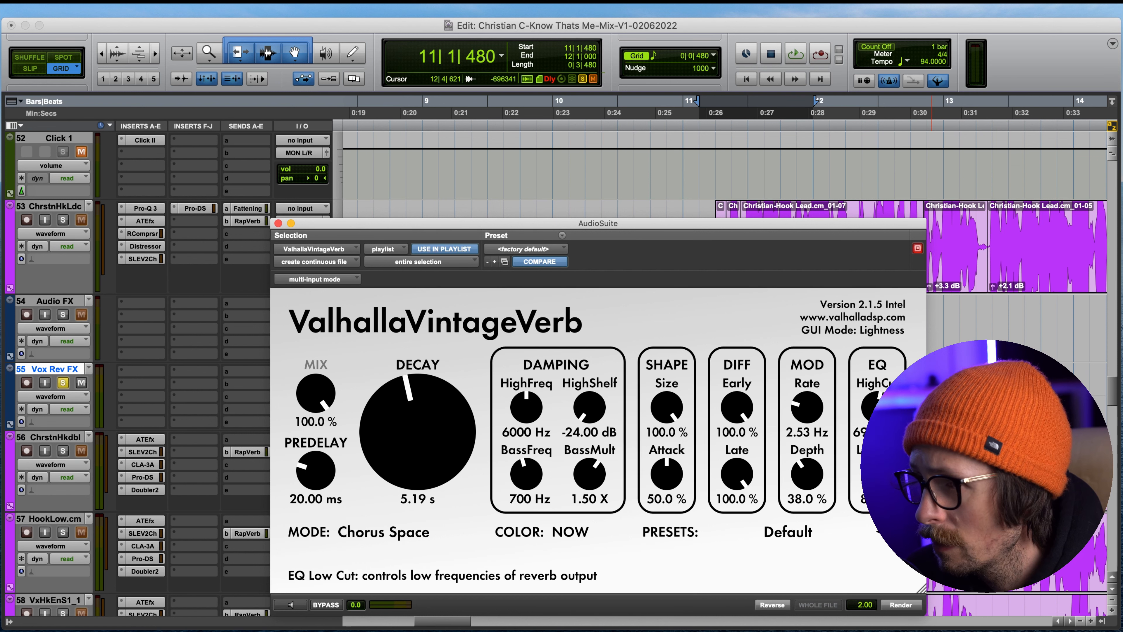
{"action": "left_click_drag", "start_coordinate": [878, 474], "coordinate": [877, 469]}
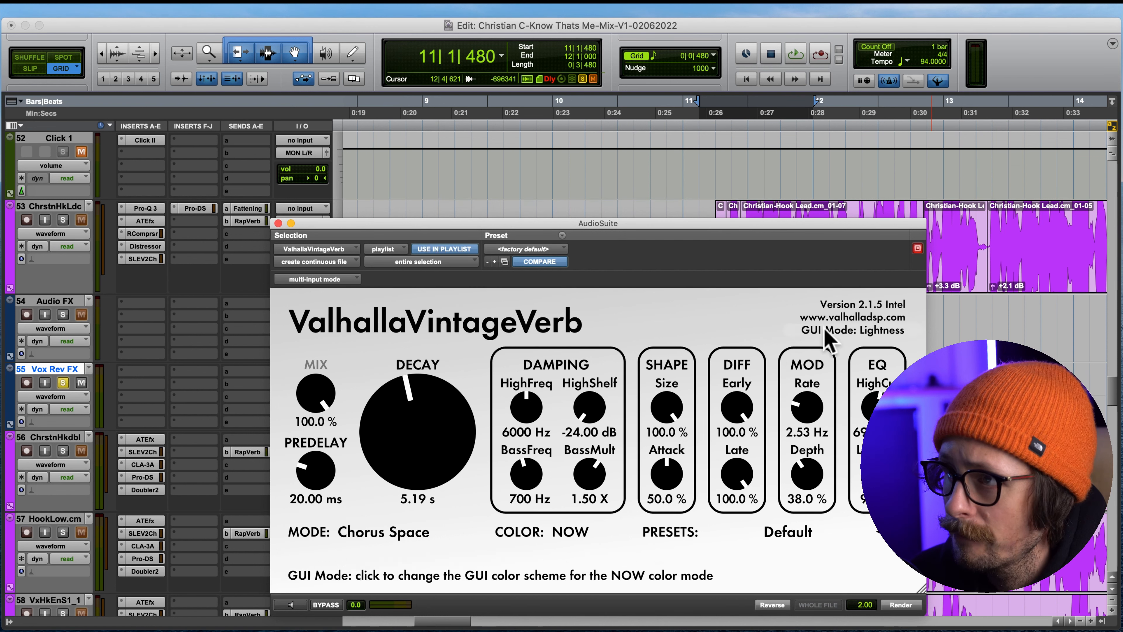
Step: Render the reverb onto the Vox Rev FX clip and, with the plug-in window closed, extend the clip's end to 12|4|000
{"action": "left_click", "coordinate": [278, 222]}
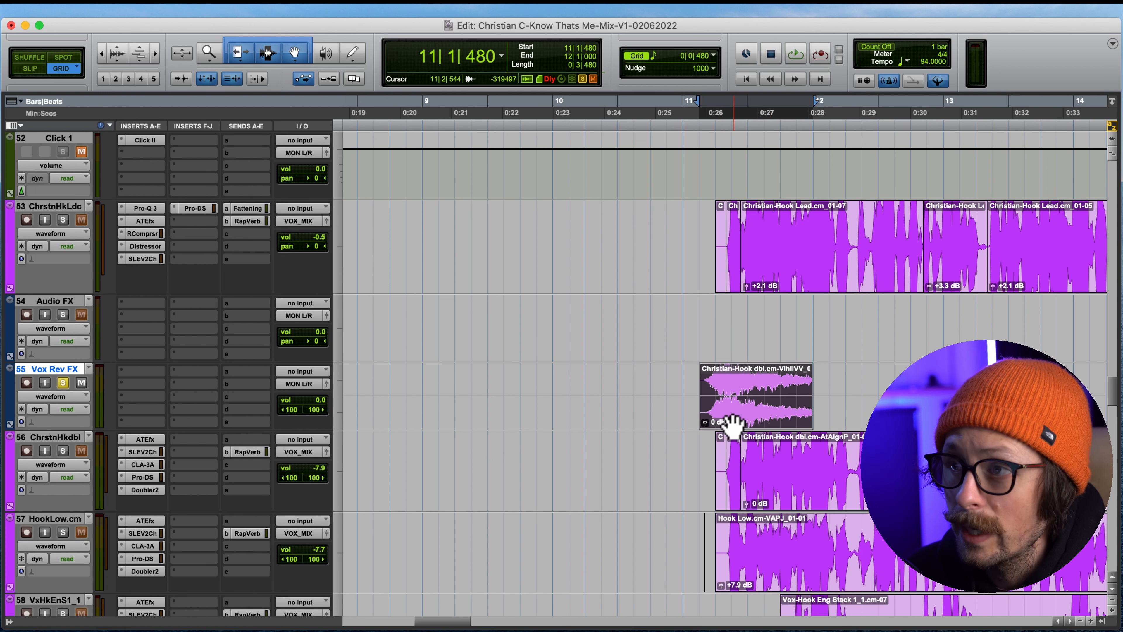
{"action": "left_click_drag", "start_coordinate": [813, 414], "coordinate": [911, 414]}
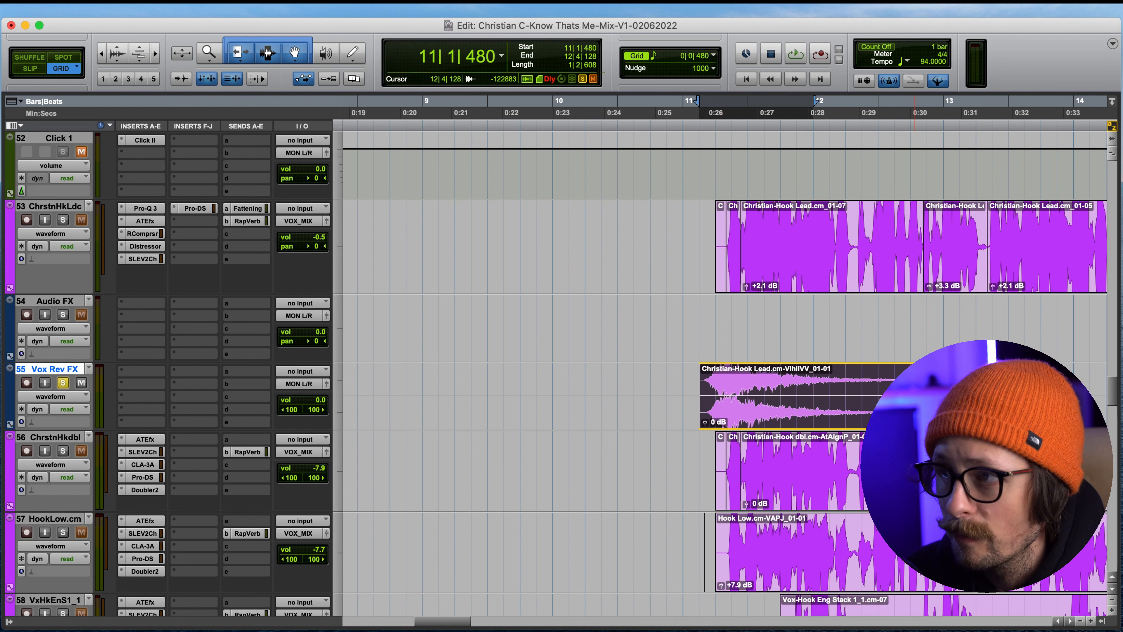
{"action": "left_click_drag", "start_coordinate": [910, 414], "coordinate": [911, 413]}
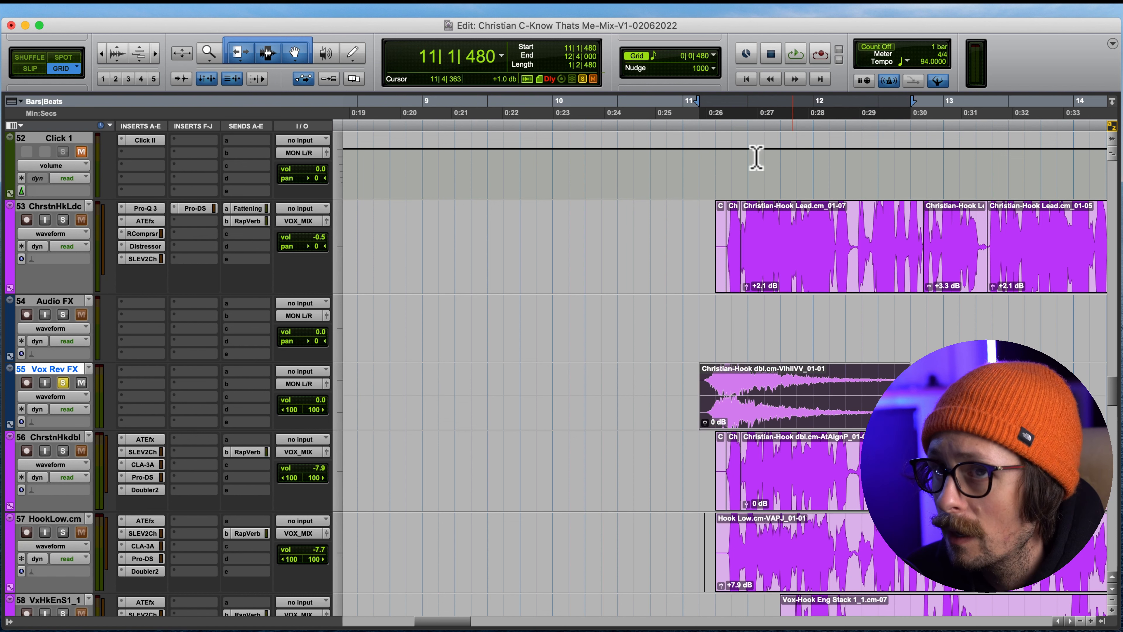
Step: Route the Vox Rev FX track's output to VOX_MIX and audition the reverb clip
{"action": "left_click", "coordinate": [301, 384]}
{"action": "mouse_move", "coordinate": [318, 414]}
{"action": "left_click", "coordinate": [427, 392]}
{"action": "key", "text": "space"}
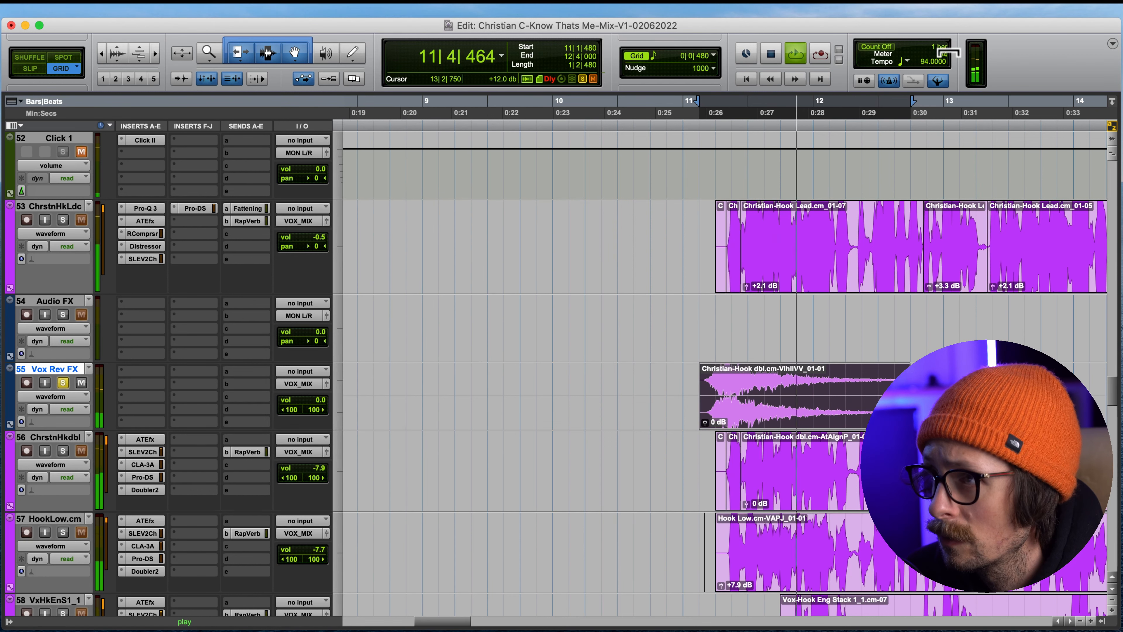
{"action": "key", "text": "space"}
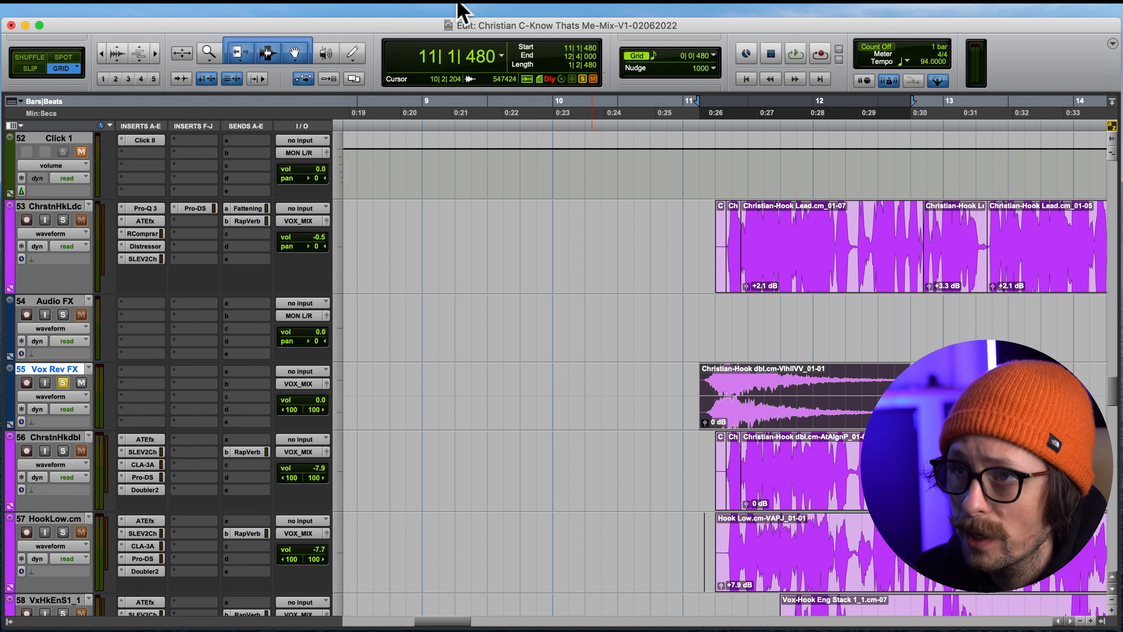
Step: Render the Avid Reverse AudioSuite process onto the Vox Rev FX reverb clip and close its window
{"action": "left_click", "coordinate": [405, 8]}
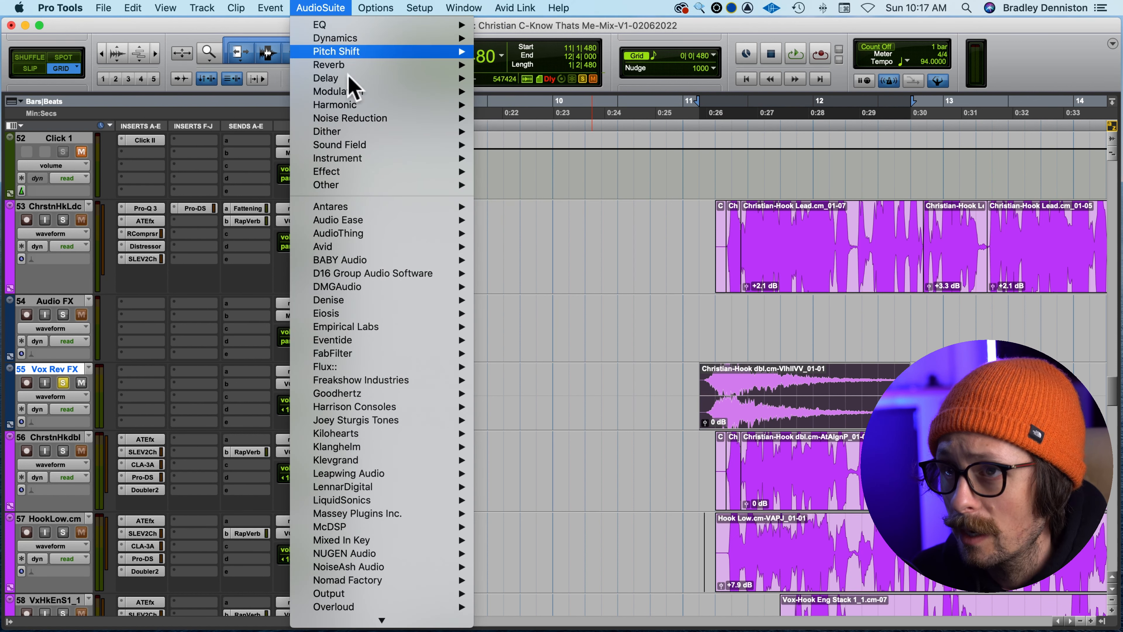
{"action": "mouse_move", "coordinate": [389, 227]}
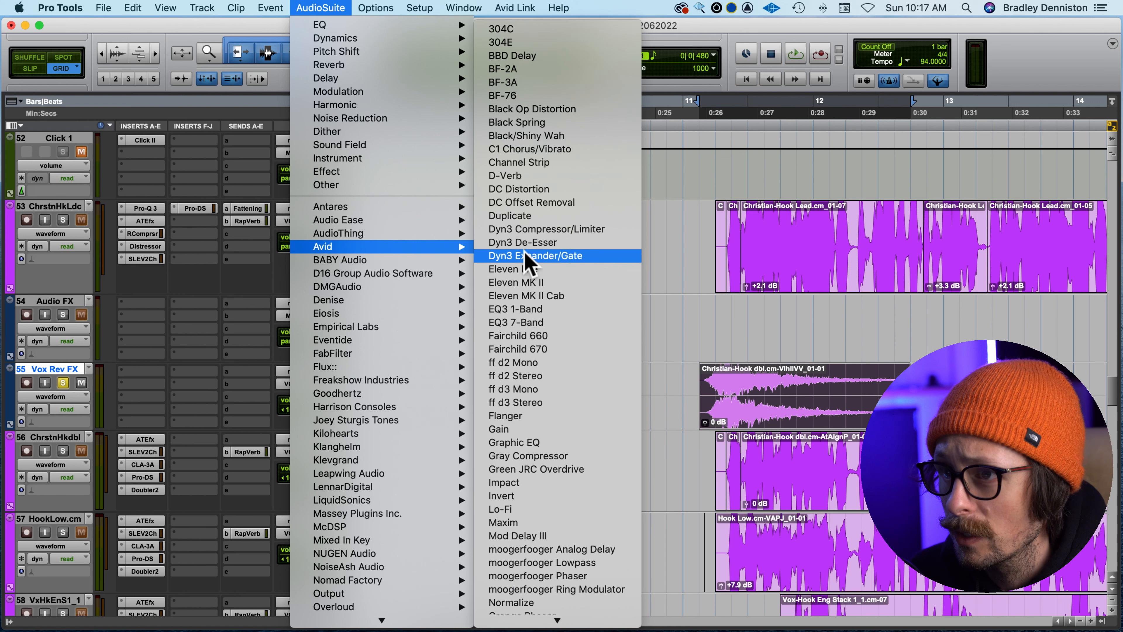
{"action": "scroll", "coordinate": [564, 389], "scroll_direction": "down", "scroll_amount": 10}
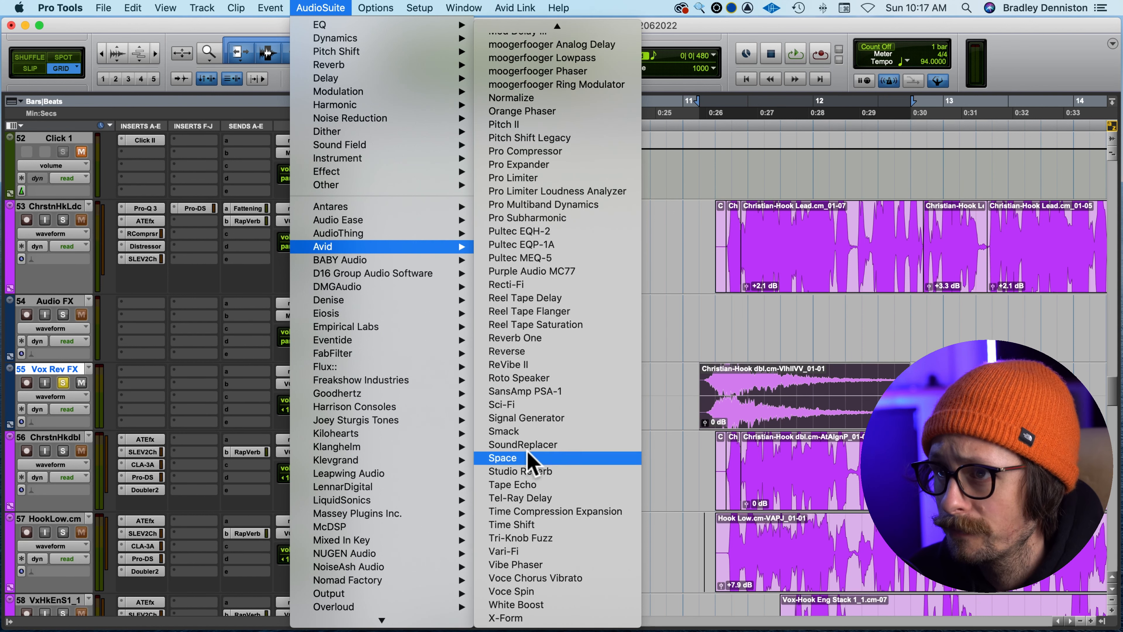
{"action": "left_click", "coordinate": [520, 353]}
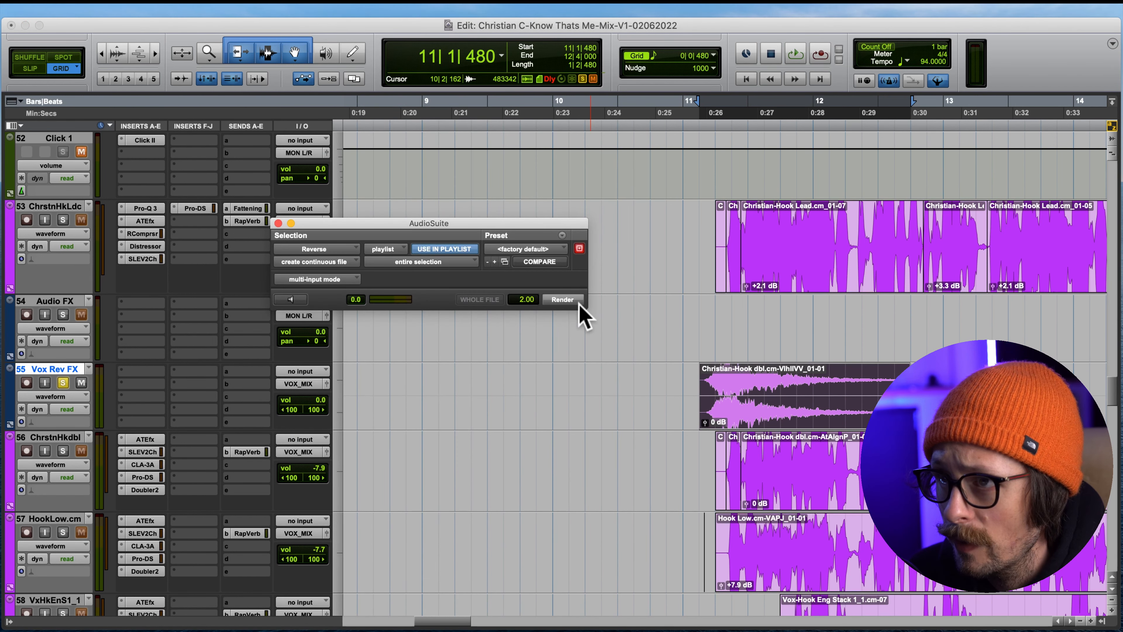
{"action": "left_click", "coordinate": [574, 302]}
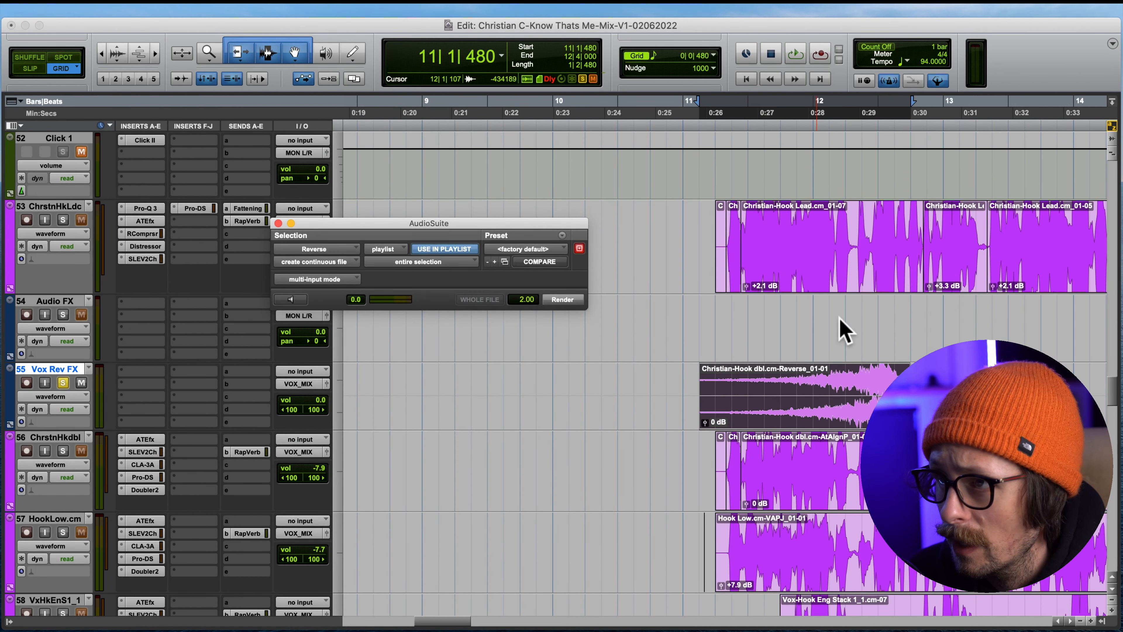
{"action": "left_click", "coordinate": [278, 223]}
Step: Move the reversed clip earlier to start at 9|4|480 and trim off its tail after 11|2|480
{"action": "left_click_drag", "start_coordinate": [860, 414], "coordinate": [703, 413]}
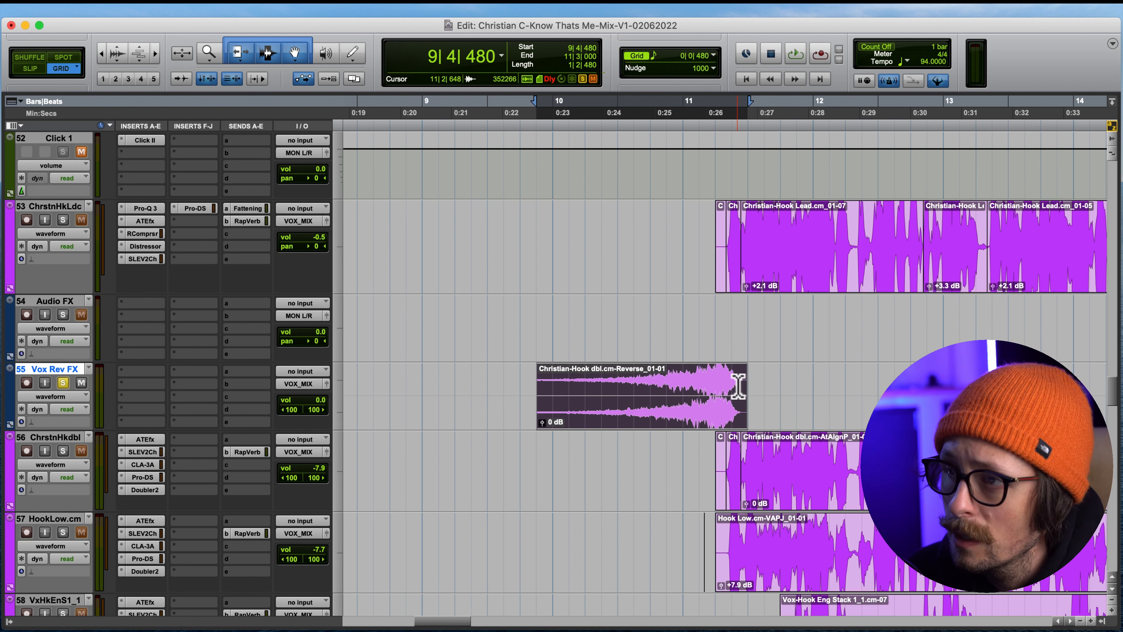
{"action": "key", "text": "super+bracketright"}
{"action": "key", "text": "super+bracketright"}
{"action": "scroll", "coordinate": [738, 386], "scroll_direction": "right", "scroll_amount": 10}
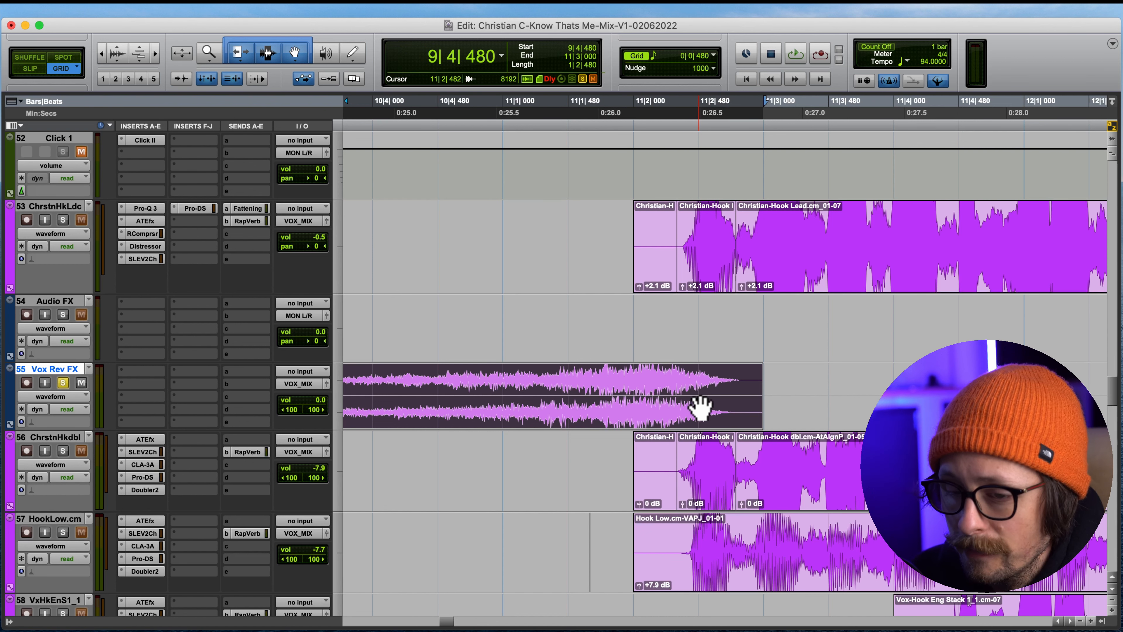
{"action": "key", "text": "t"}
{"action": "key", "text": "t"}
{"action": "scroll", "coordinate": [528, 361], "scroll_direction": "left", "scroll_amount": 2}
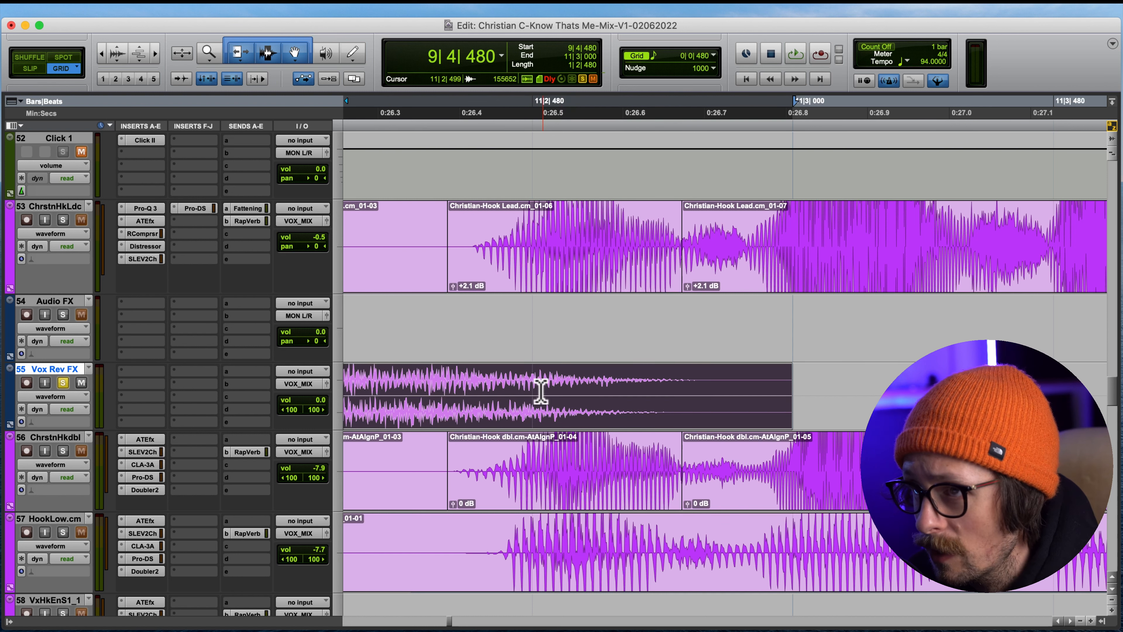
{"action": "left_click", "coordinate": [530, 388]}
{"action": "key", "text": "s"}
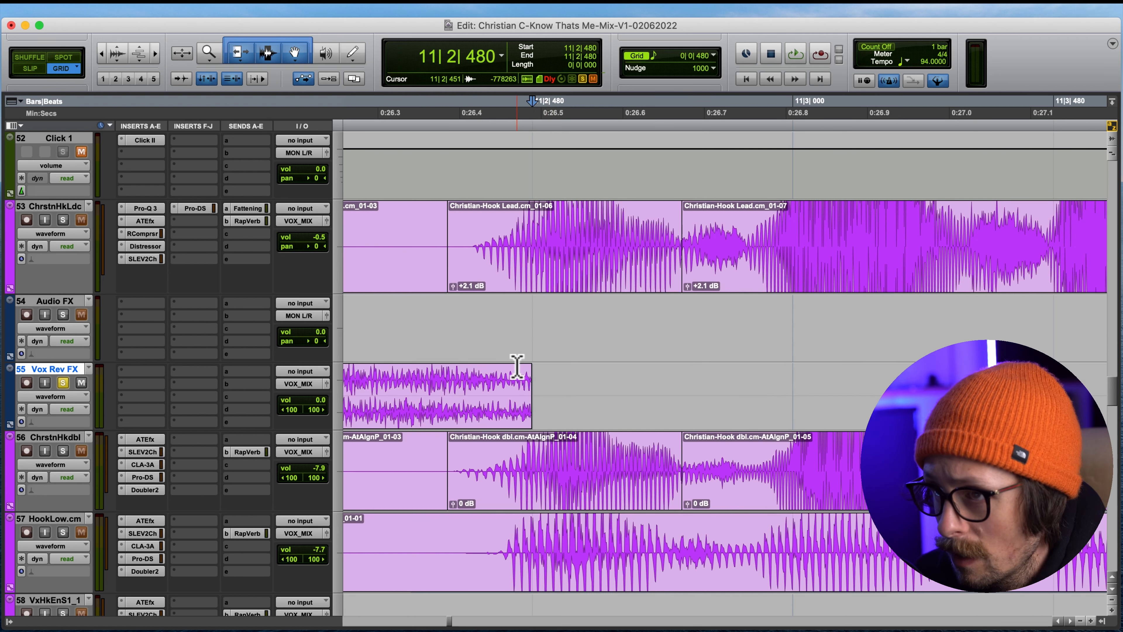
Step: Add a short fade-out to the reversed clip's end, from 11|2|446 to 11|2|480
{"action": "left_click_drag", "start_coordinate": [526, 379], "coordinate": [513, 383]}
{"action": "key", "text": "r"}
{"action": "key", "text": "r"}
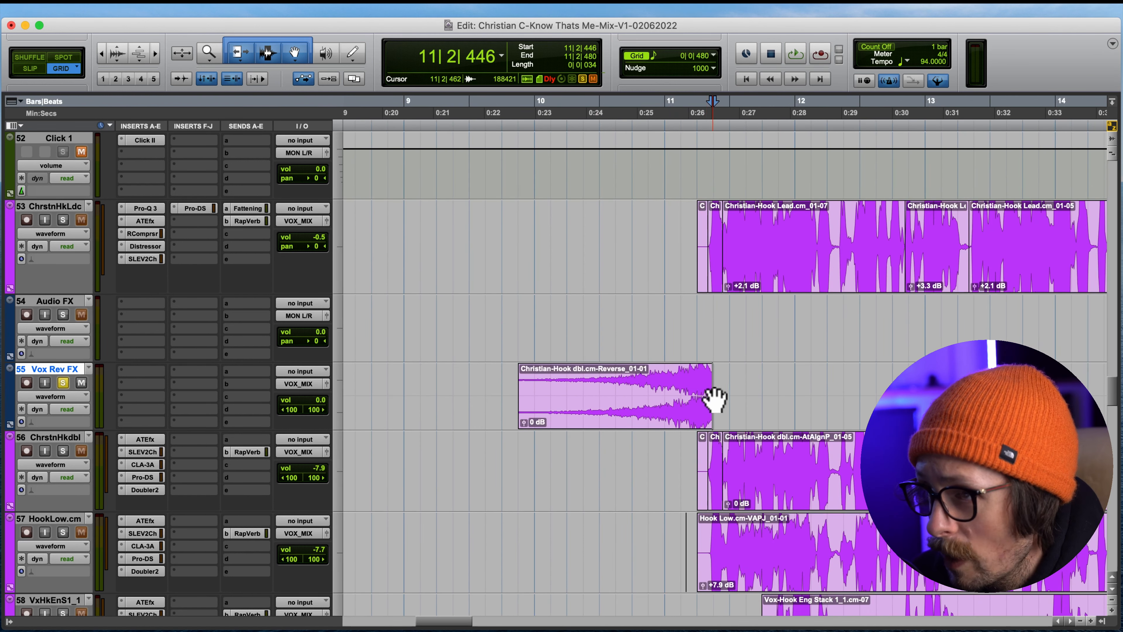
Step: In Slip mode, move the reversed clip later to start at 9|4|834 and trim its end back to 11|2|480
{"action": "left_click", "coordinate": [702, 371]}
{"action": "key", "text": "t"}
{"action": "key", "text": "t"}
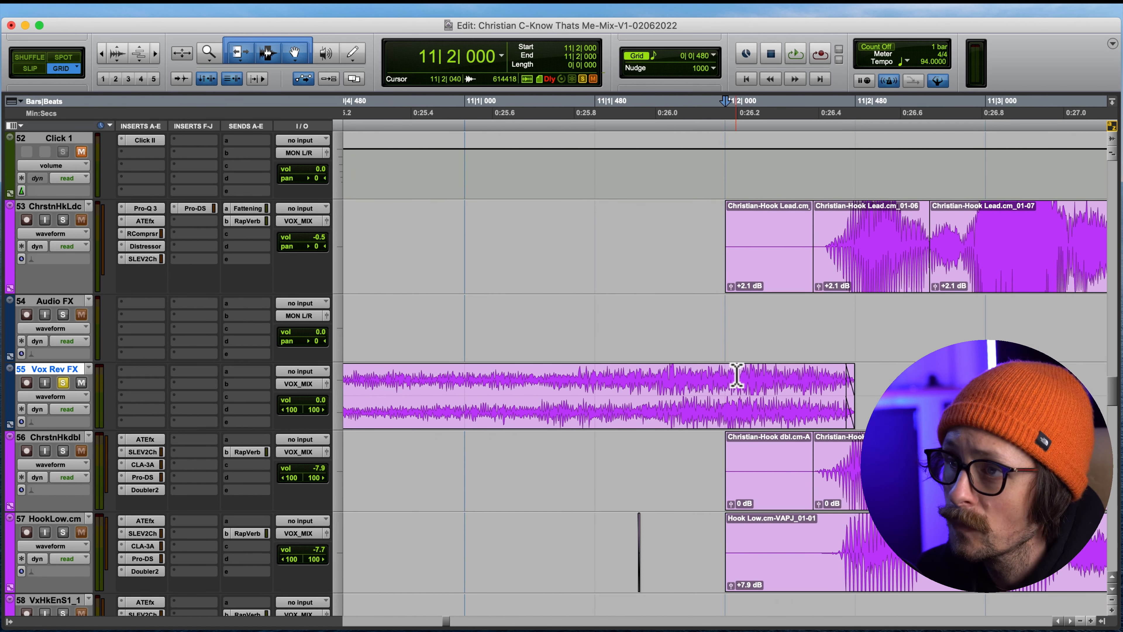
{"action": "left_click", "coordinate": [36, 68]}
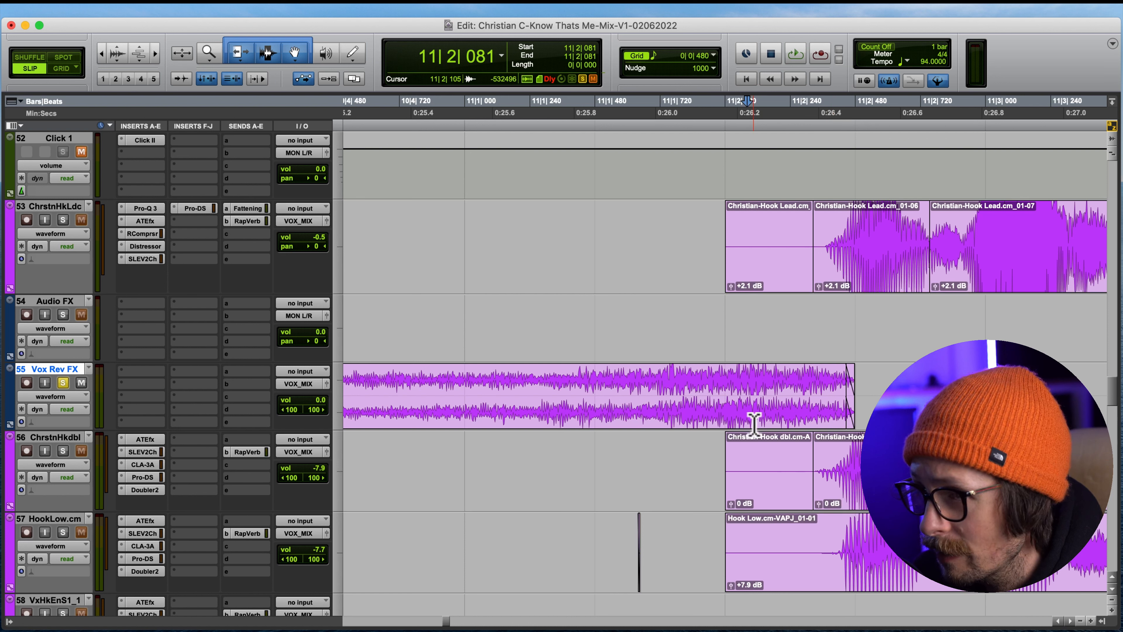
{"action": "left_click_drag", "start_coordinate": [727, 420], "coordinate": [824, 410]}
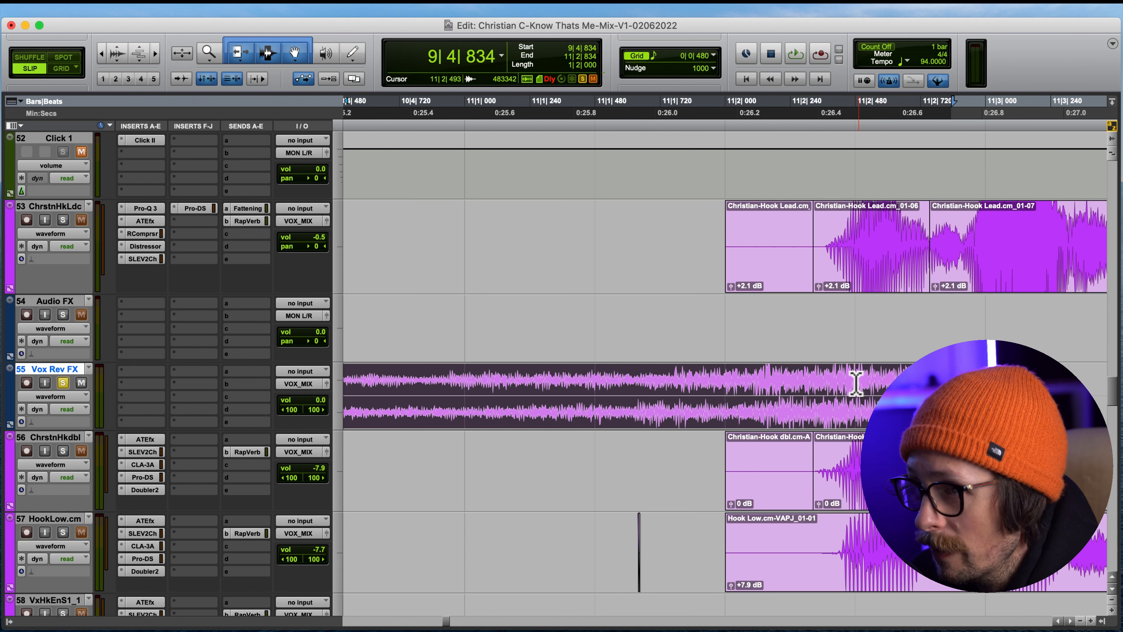
{"action": "left_click", "coordinate": [855, 382]}
{"action": "key", "text": "s"}
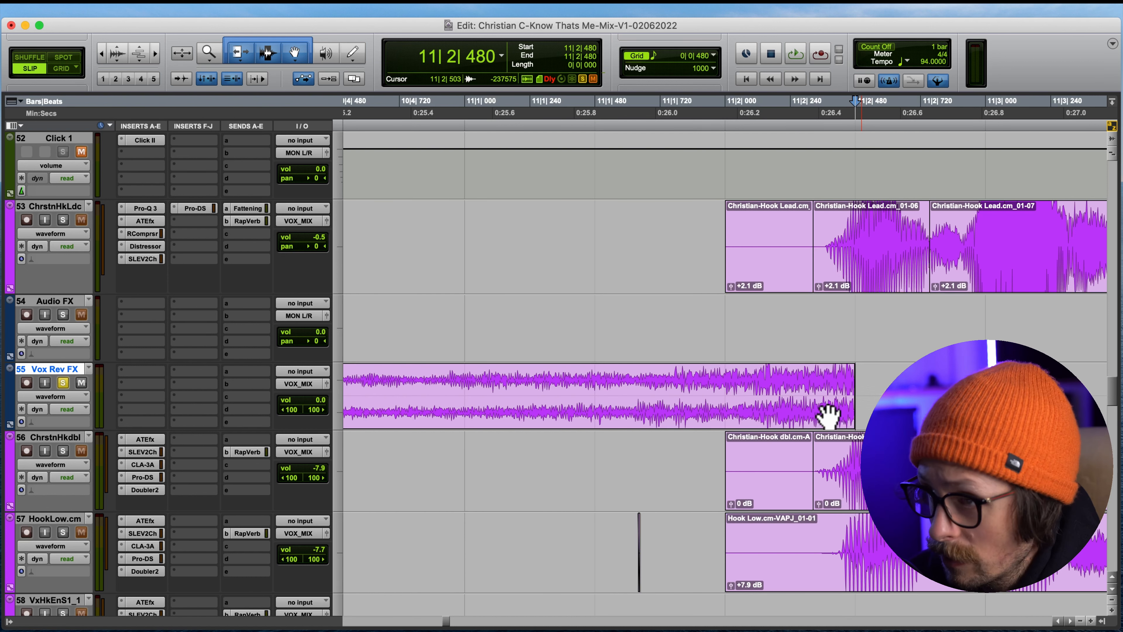
Step: Add a very short fade-out at the end of the reversed clip, from 11|2|472 to 11|2|480
{"action": "double_click", "coordinate": [849, 368]}
{"action": "left_click", "coordinate": [852, 371]}
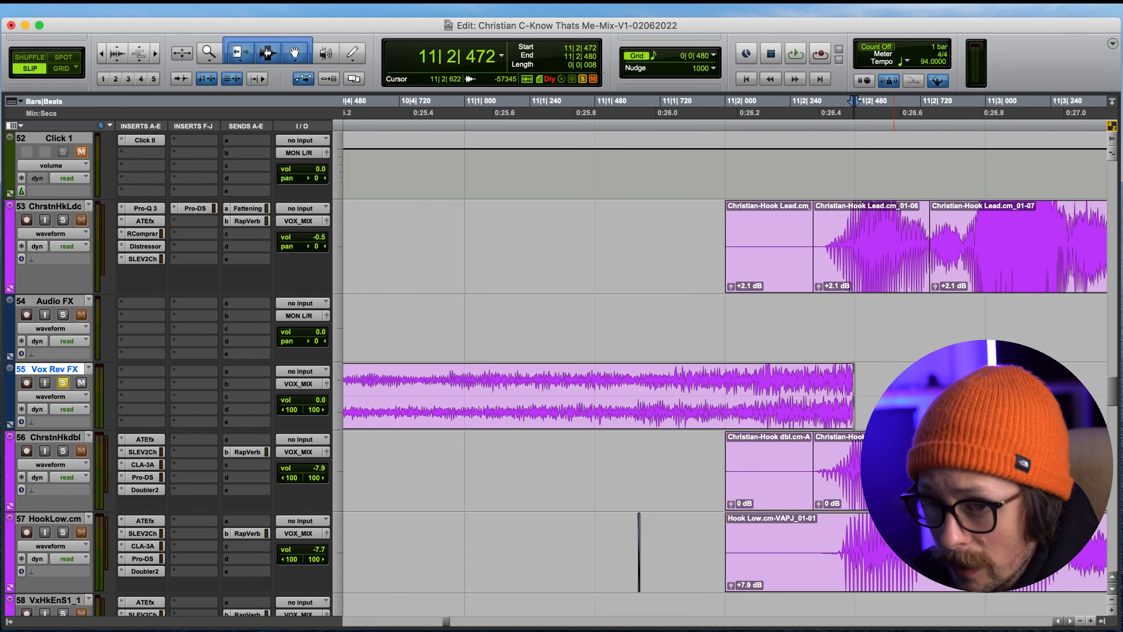
{"action": "key", "text": "t"}
{"action": "key", "text": "t"}
{"action": "key", "text": "t"}
{"action": "key", "text": "t"}
{"action": "key", "text": "r"}
{"action": "key", "text": "r"}
{"action": "key", "text": "r"}
{"action": "key", "text": "r"}
{"action": "key", "text": "r"}
{"action": "key", "text": "r"}
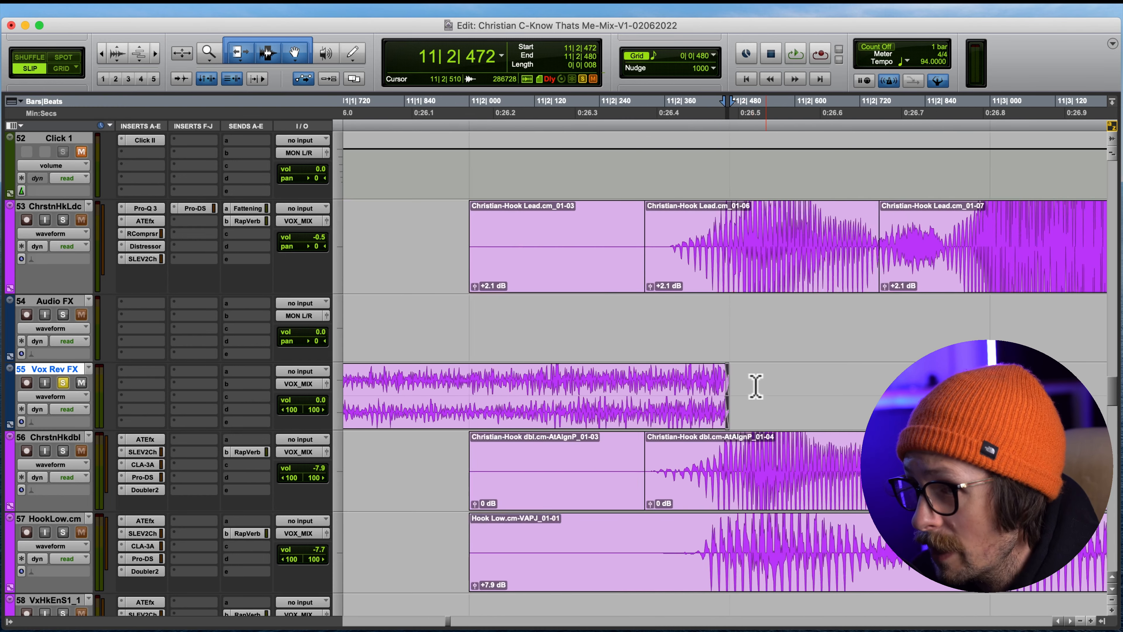
Step: Trim the reversed clip's start to 10|4|000 and, in Grid mode, fade it in up to 11|1|000
{"action": "left_click_drag", "start_coordinate": [363, 402], "coordinate": [564, 418]}
{"action": "left_click", "coordinate": [71, 69]}
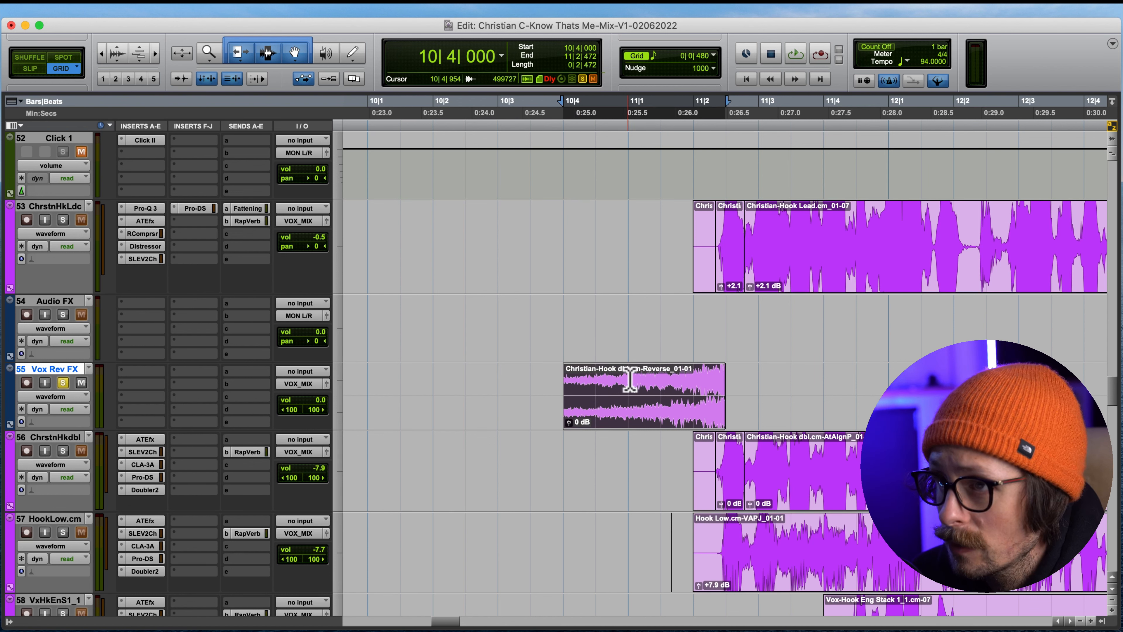
{"action": "left_click_drag", "start_coordinate": [629, 379], "coordinate": [536, 386]}
{"action": "key", "text": "ctrl+super+f"}
Step: Unsolo the Vox Rev FX track and play the transition into the hook from 10|2|000
{"action": "left_click", "coordinate": [438, 382]}
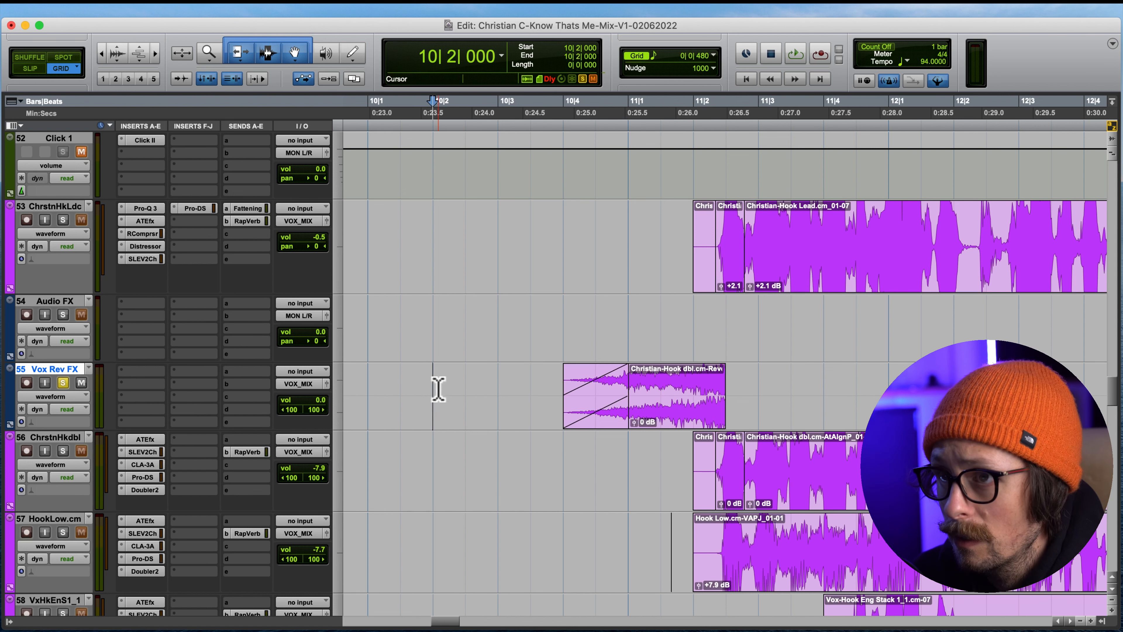
{"action": "left_click", "coordinate": [63, 383]}
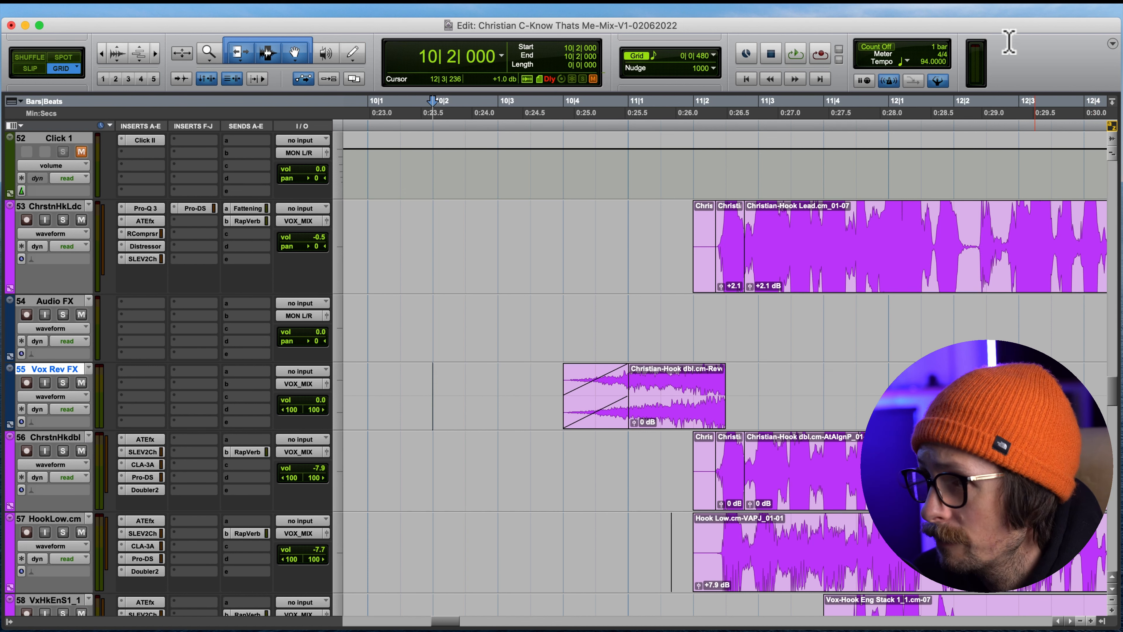
{"action": "key", "text": "space"}
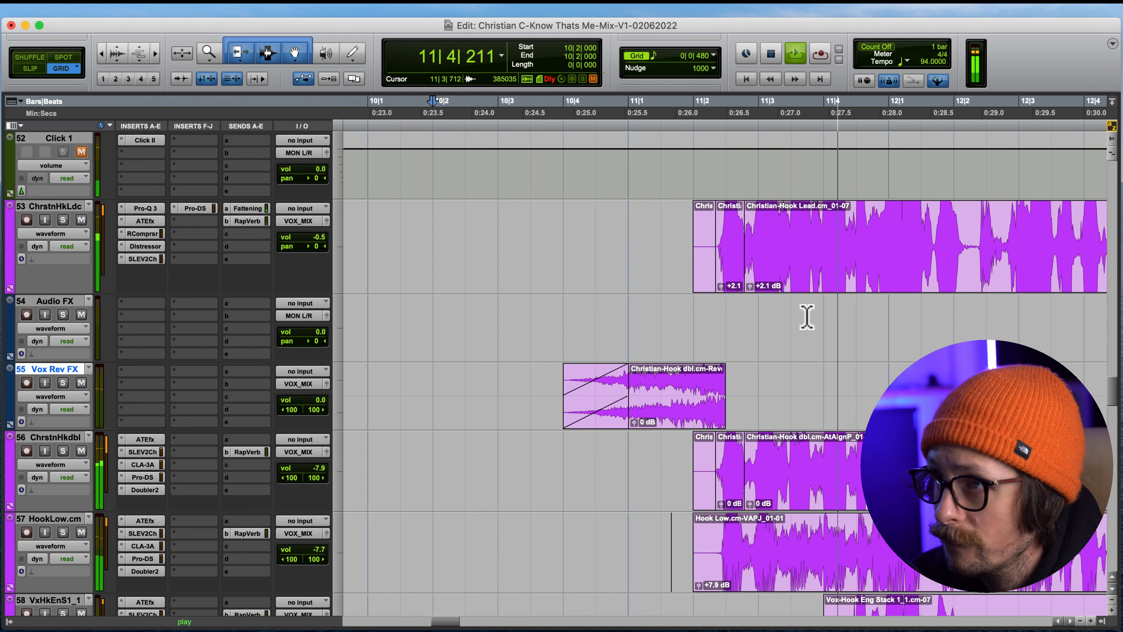
{"action": "key", "text": "space"}
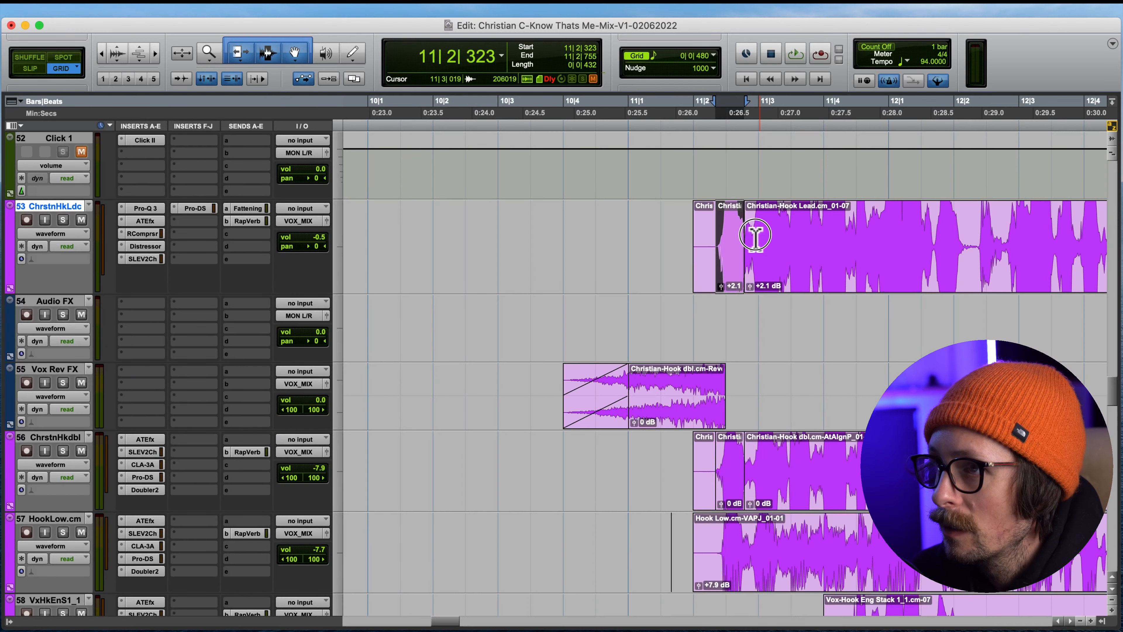
Step: Select the whole reversed clip on Vox Rev FX and raise its clip gain to +6.0 dB
{"action": "left_click", "coordinate": [755, 235]}
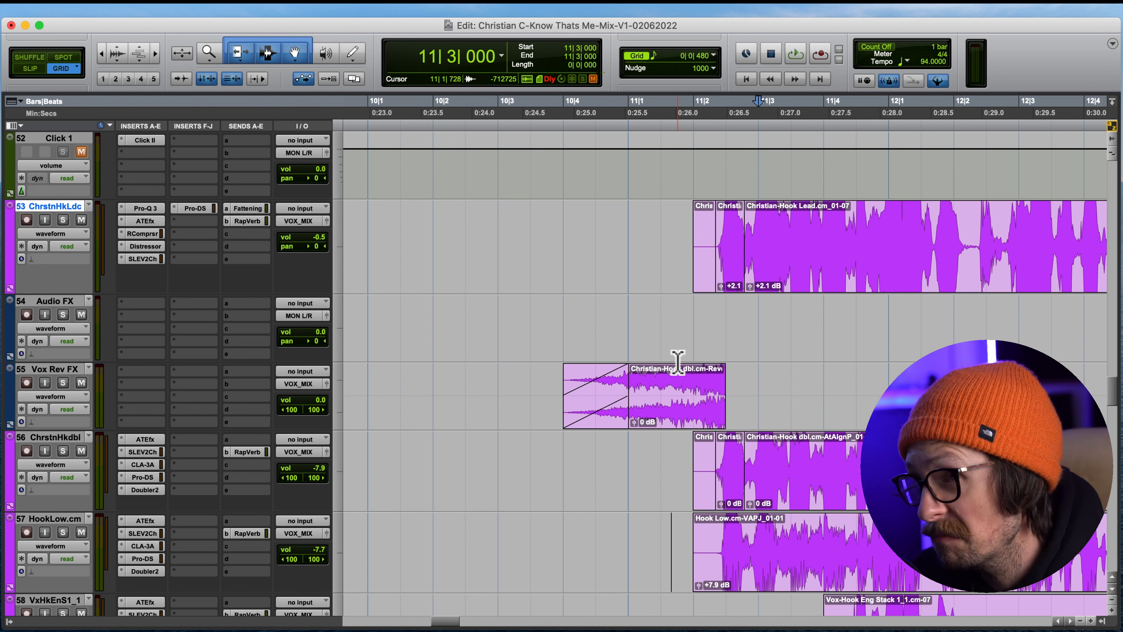
{"action": "double_click", "coordinate": [699, 411]}
{"action": "left_click_drag", "start_coordinate": [634, 424], "coordinate": [633, 419]}
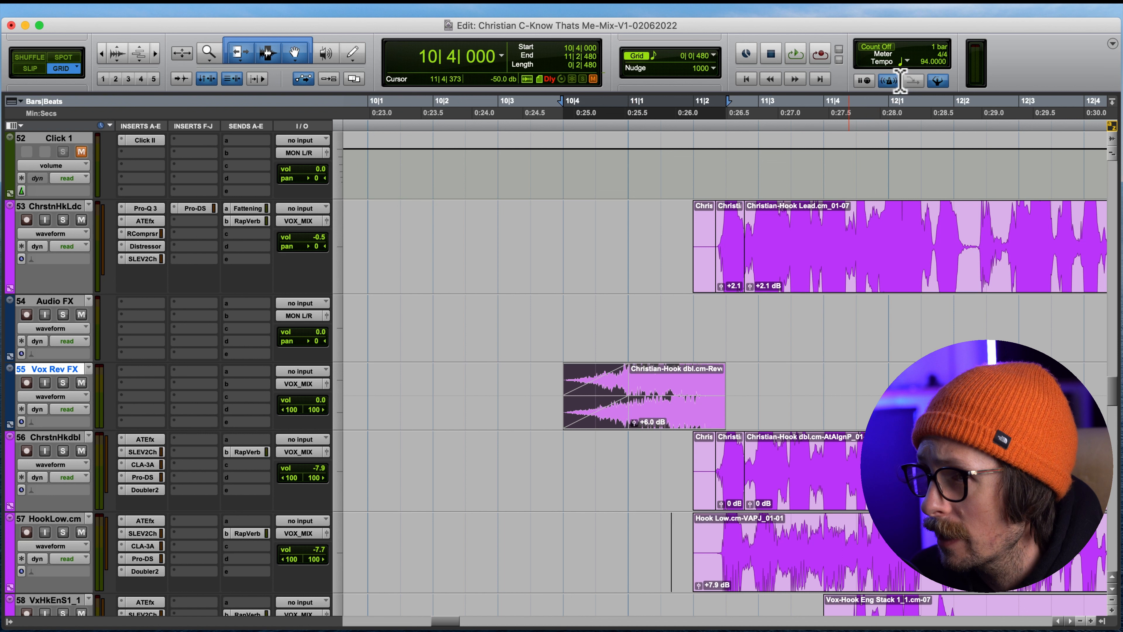
Step: Play the reversed swell on Vox Rev FX into the hook from 10|4|000
{"action": "key", "text": "Down"}
{"action": "key", "text": "space"}
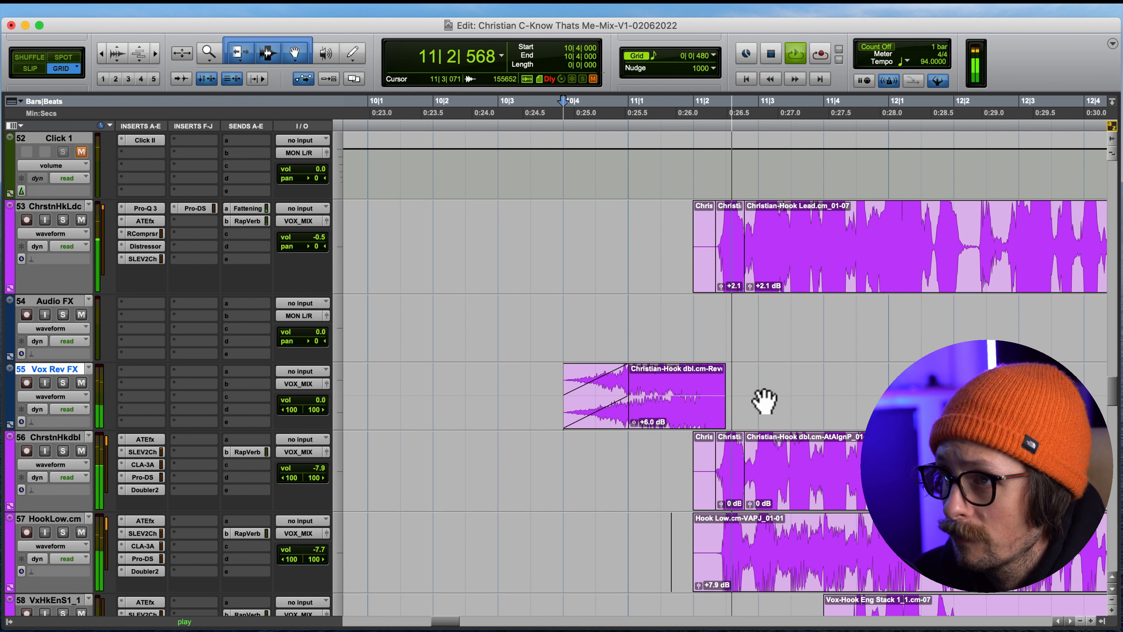
{"action": "key", "text": "space"}
{"action": "key", "text": "space"}
Step: Switch to Slip mode and move the reversed clip on Vox Rev FX earlier to start at 10|3|807
{"action": "key", "text": "t"}
{"action": "key", "text": "t"}
{"action": "key", "text": "t"}
{"action": "scroll", "coordinate": [721, 384], "scroll_direction": "right", "scroll_amount": 2}
{"action": "scroll", "coordinate": [724, 384], "scroll_direction": "right", "scroll_amount": 10}
{"action": "key", "text": "space"}
{"action": "left_click", "coordinate": [945, 407]}
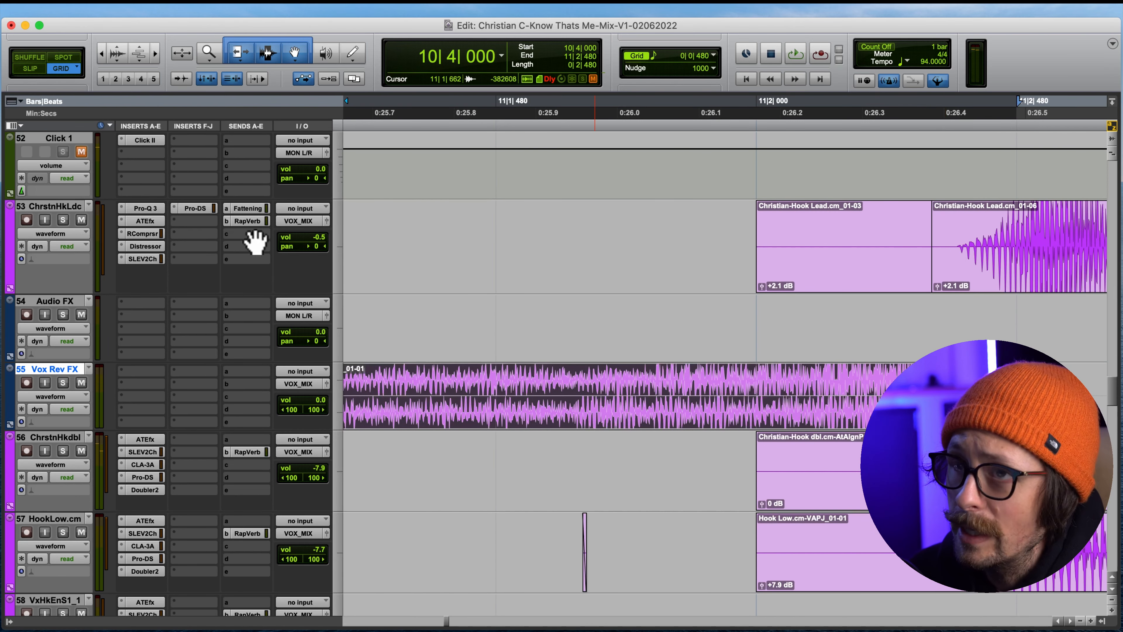
{"action": "left_click", "coordinate": [118, 58]}
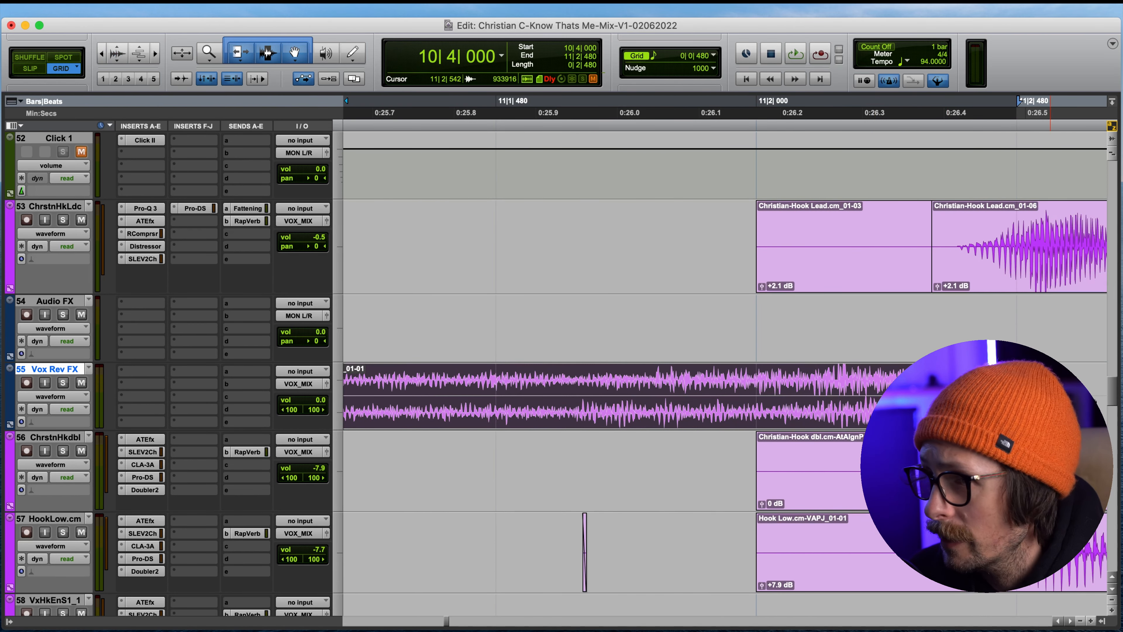
{"action": "left_click", "coordinate": [30, 68]}
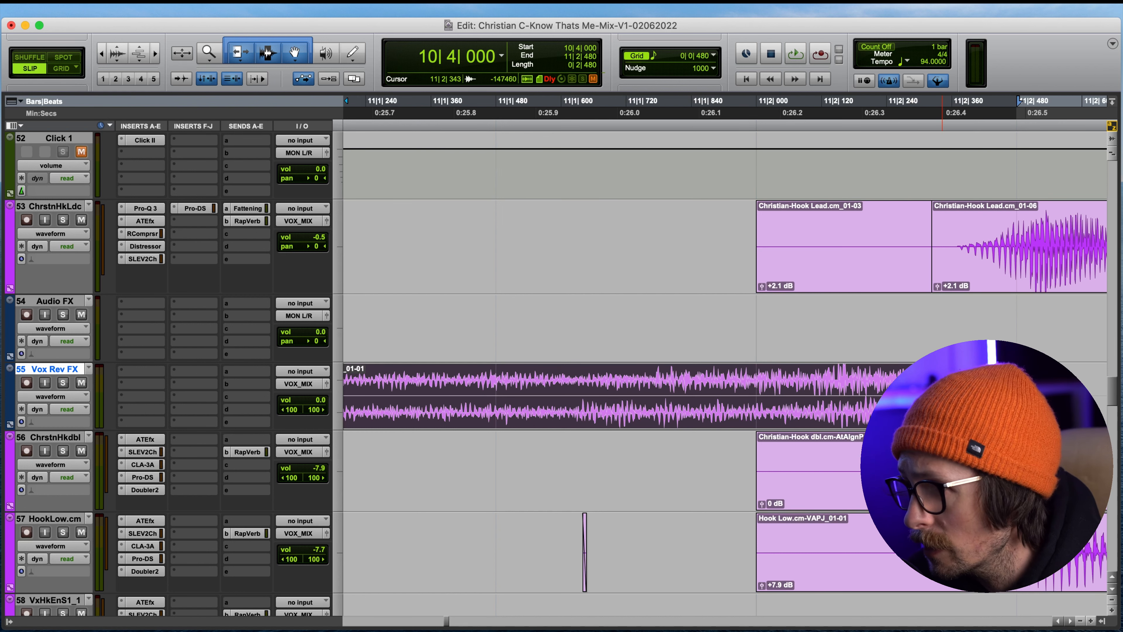
{"action": "left_click_drag", "start_coordinate": [942, 411], "coordinate": [858, 422]}
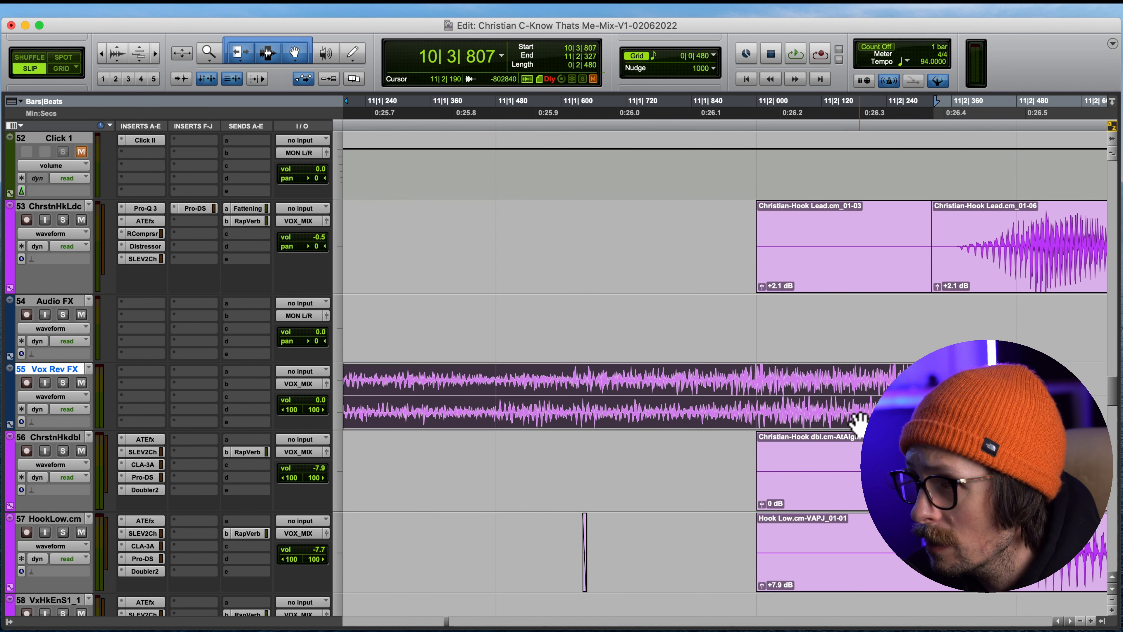
Step: Set the grid value to 1/16 note
{"action": "key", "text": "r"}
{"action": "key", "text": "r"}
{"action": "key", "text": "r"}
{"action": "key", "text": "r"}
{"action": "key", "text": "r"}
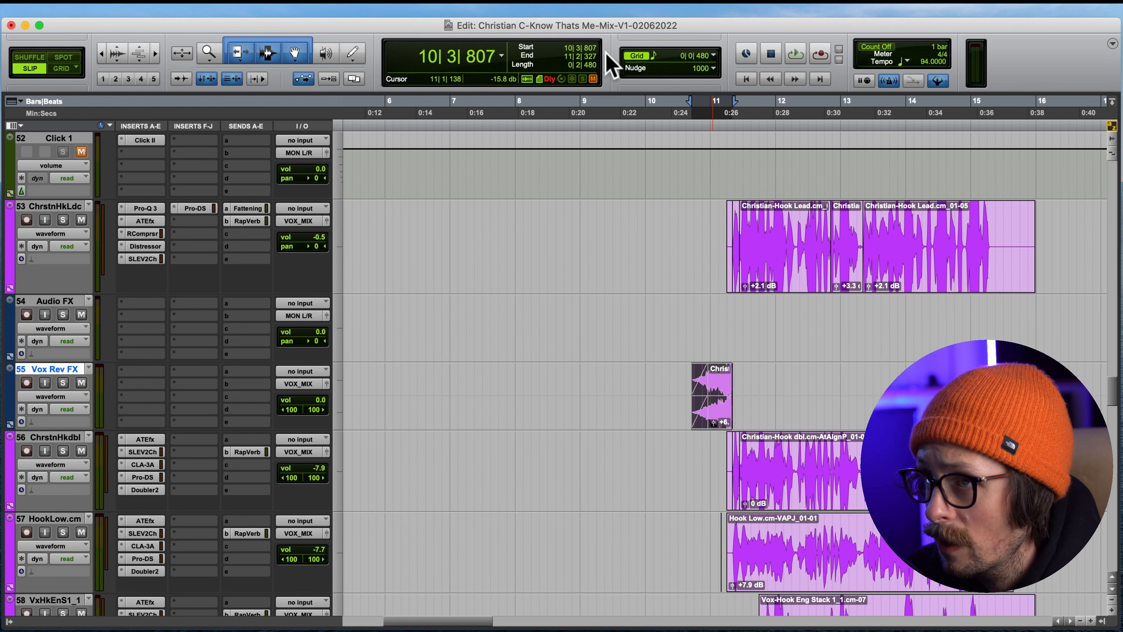
{"action": "left_click", "coordinate": [712, 56]}
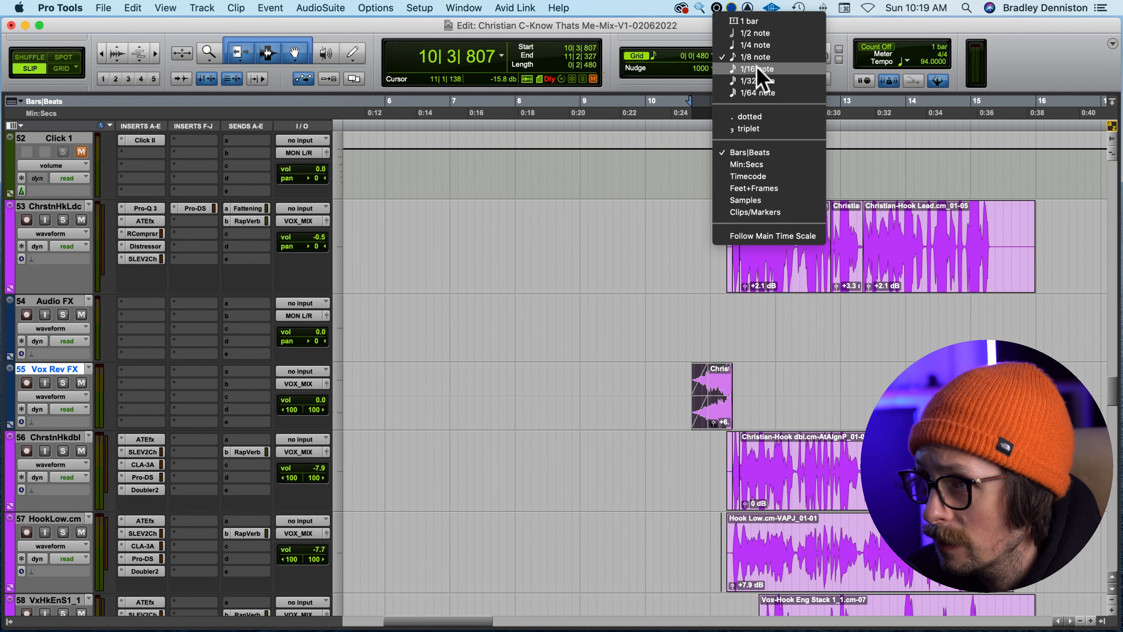
{"action": "left_click", "coordinate": [761, 73]}
Step: Move the reversed clip on Vox Rev FX slightly earlier to start at 10|3|738
{"action": "key", "text": "t"}
{"action": "key", "text": "t"}
{"action": "key", "text": "t"}
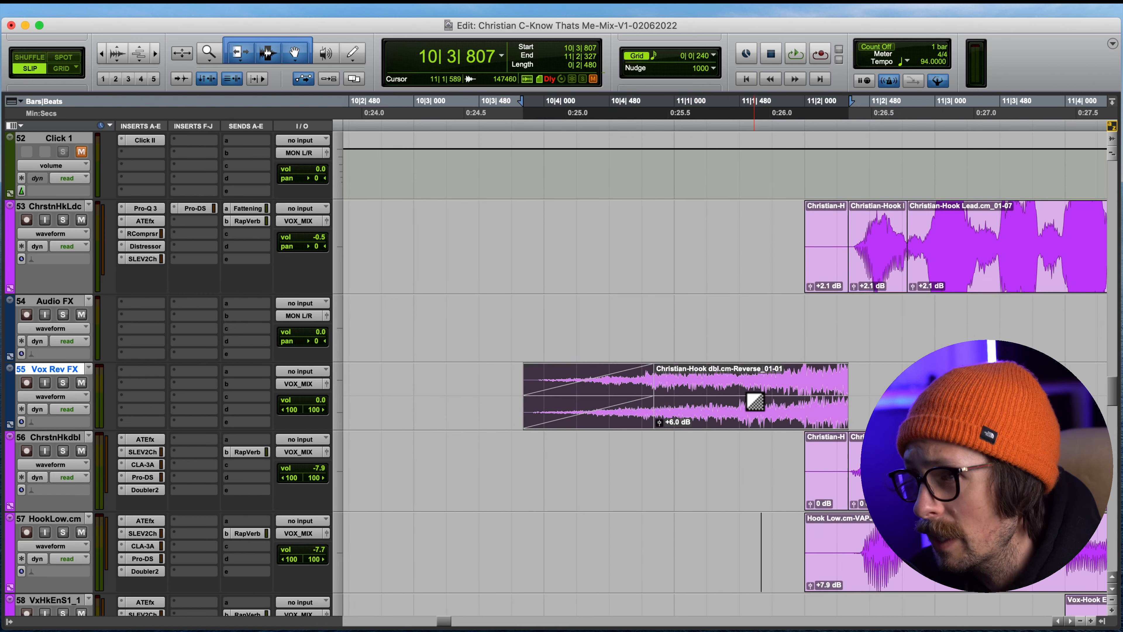
{"action": "key", "text": "t"}
{"action": "scroll", "coordinate": [824, 370], "scroll_direction": "right", "scroll_amount": 5}
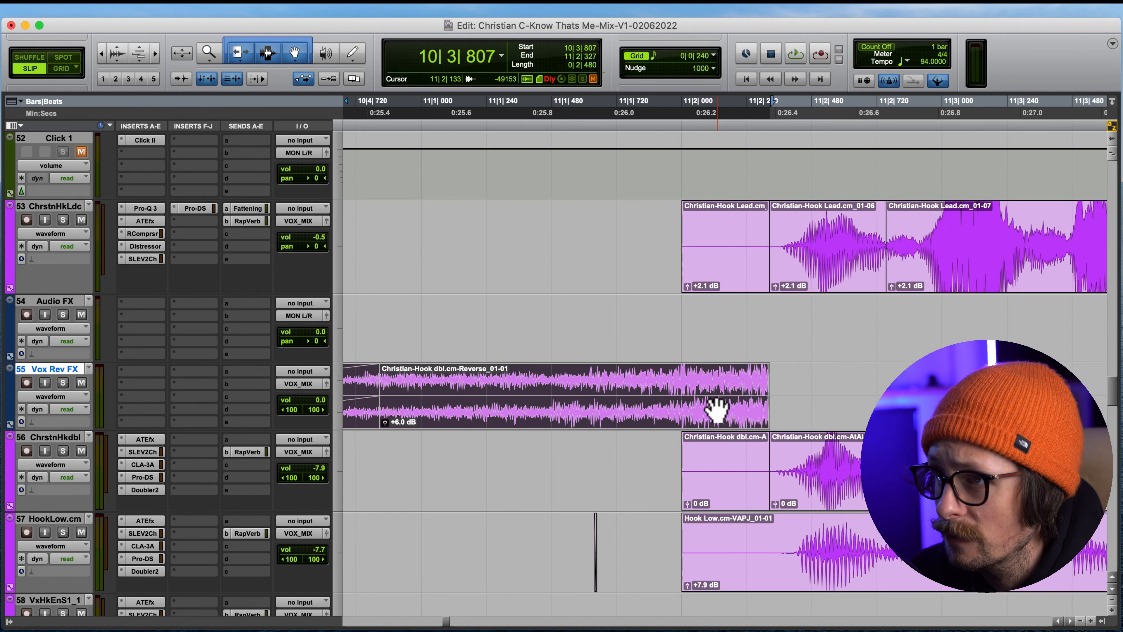
{"action": "left_click_drag", "start_coordinate": [729, 412], "coordinate": [713, 431]}
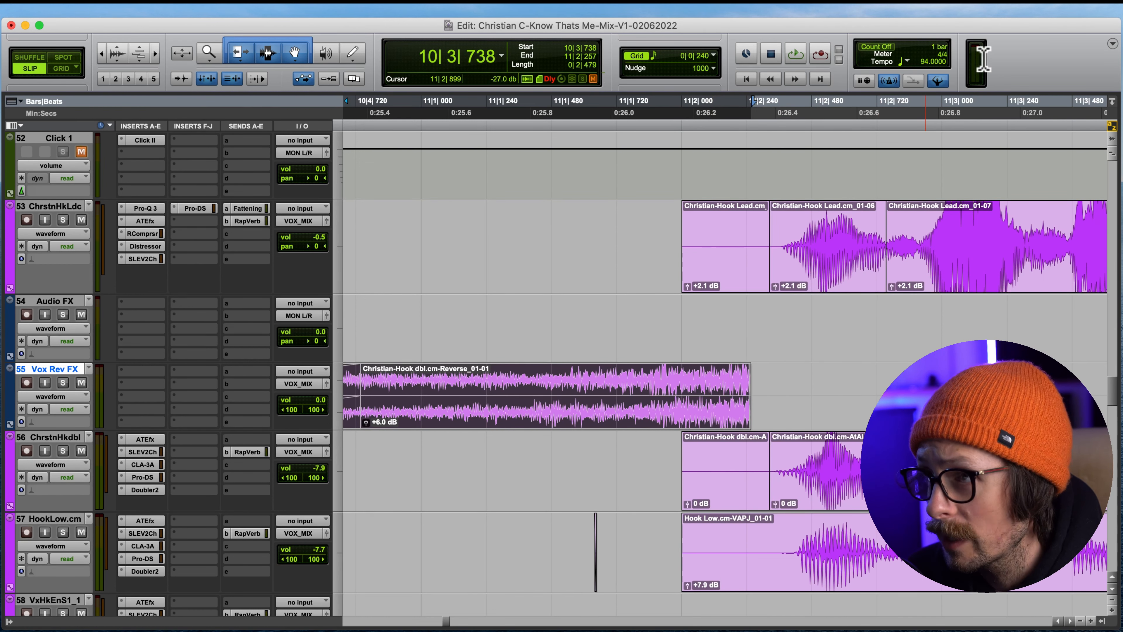
Step: Play the repositioned swell into the hook from 10|3|444
{"action": "key", "text": "space"}
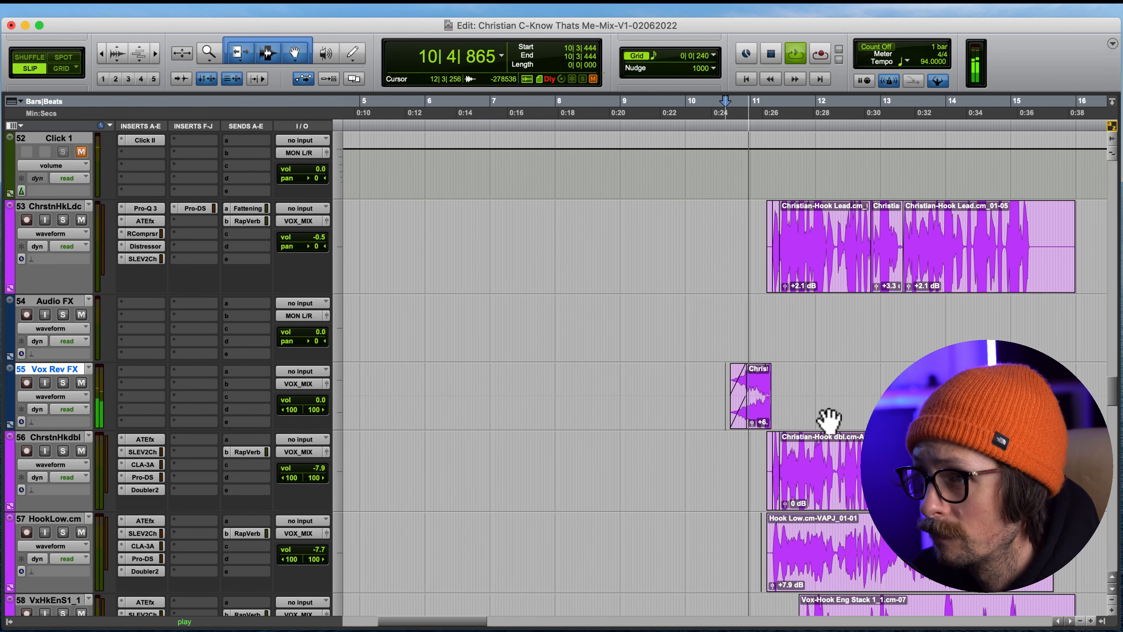
{"action": "key", "text": "space"}
{"action": "key", "text": "super+bracketright"}
{"action": "key", "text": "super+bracketright"}
{"action": "key", "text": "space"}
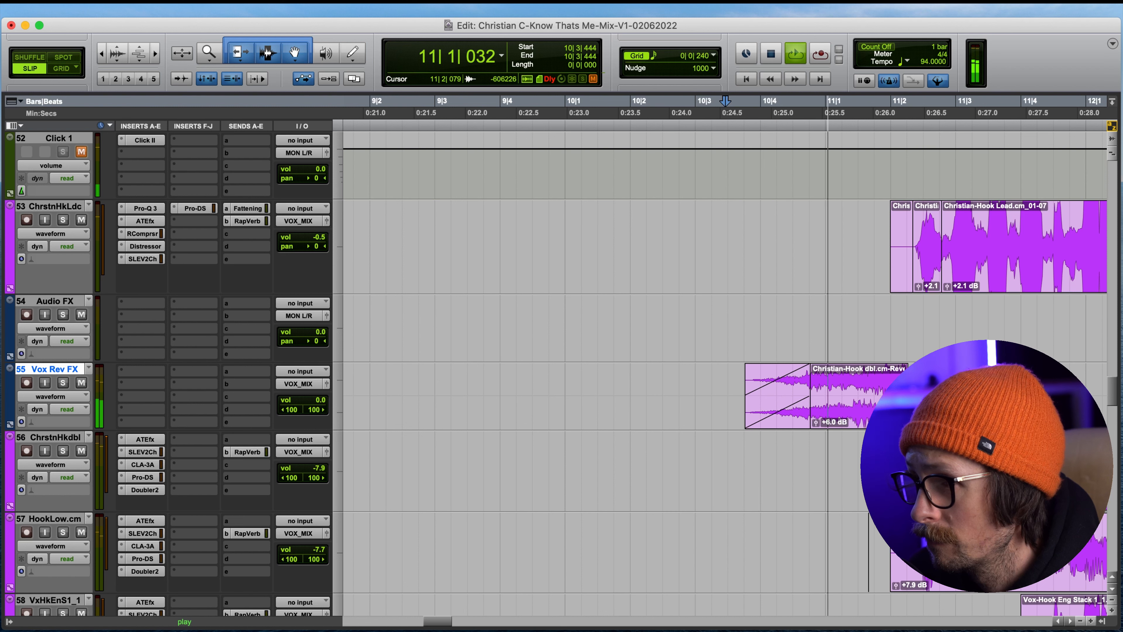
{"action": "key", "text": "space"}
Step: Move the reversed clip later to start at 10|3|955 and play it into the hook
{"action": "left_click_drag", "start_coordinate": [892, 390], "coordinate": [906, 389]}
{"action": "key", "text": "space"}
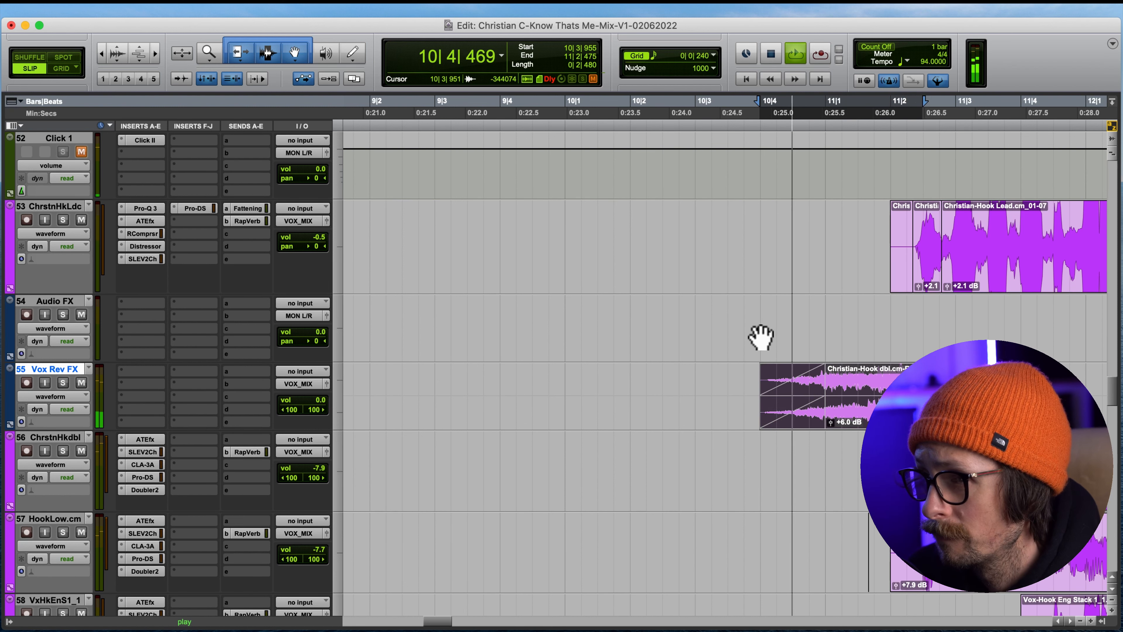
{"action": "left_click", "coordinate": [758, 337]}
{"action": "left_click", "coordinate": [763, 336]}
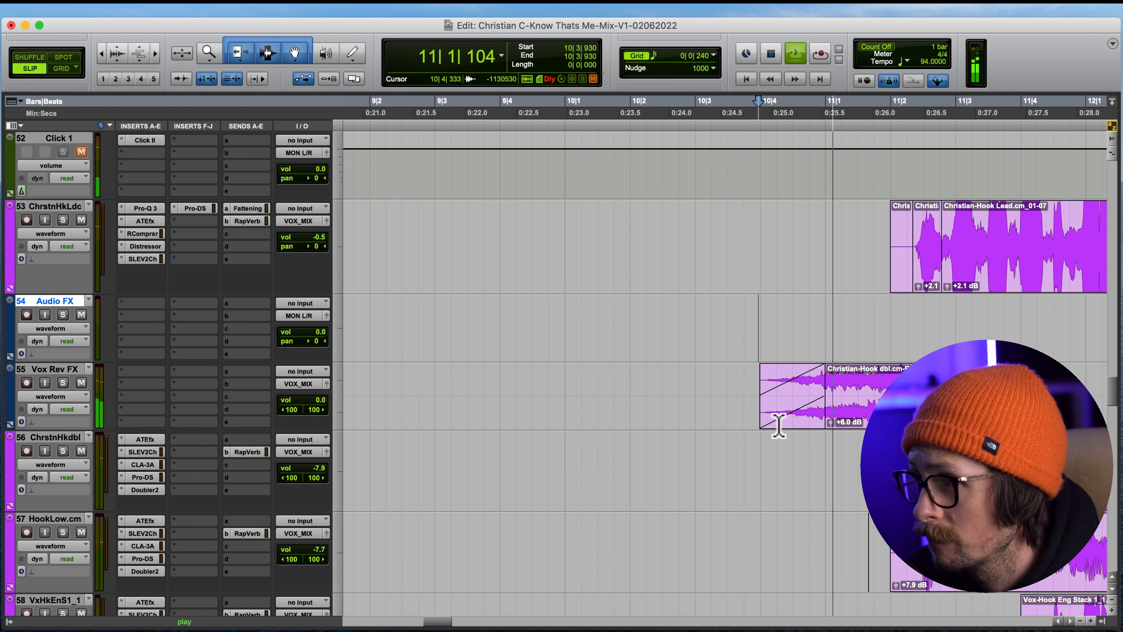
Step: Trim the reversed clip to begin where its fade-in ended, and give it a straight fade-in up to 11|1|946
{"action": "left_click", "coordinate": [760, 405]}
{"action": "left_click", "coordinate": [799, 415]}
{"action": "left_click_drag", "start_coordinate": [830, 401], "coordinate": [894, 389]}
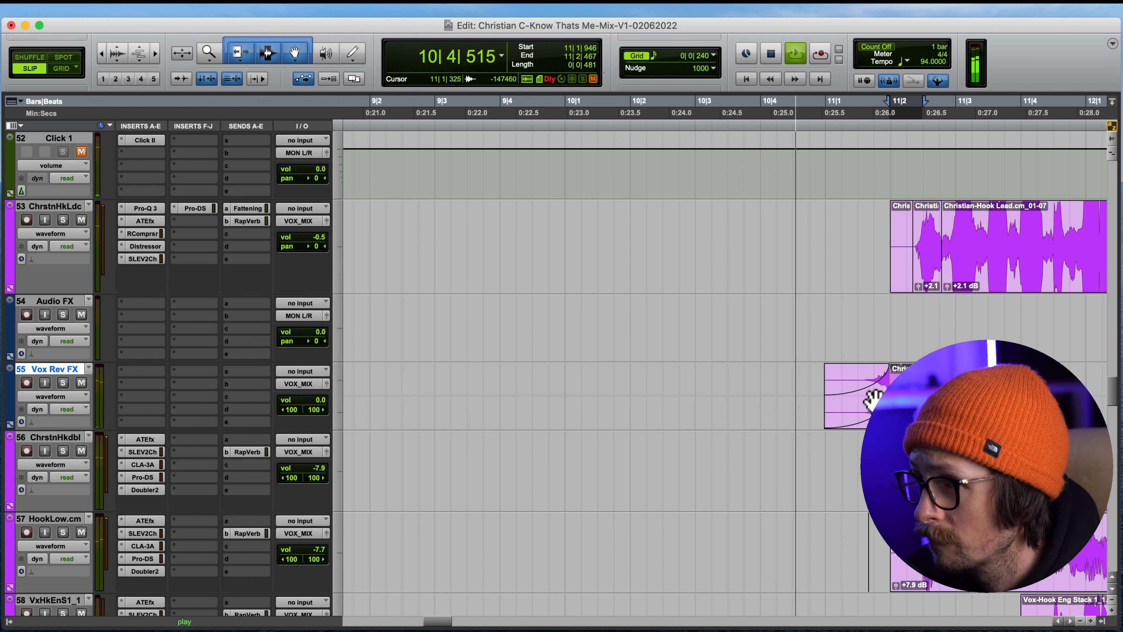
{"action": "left_click_drag", "start_coordinate": [861, 387], "coordinate": [828, 384]}
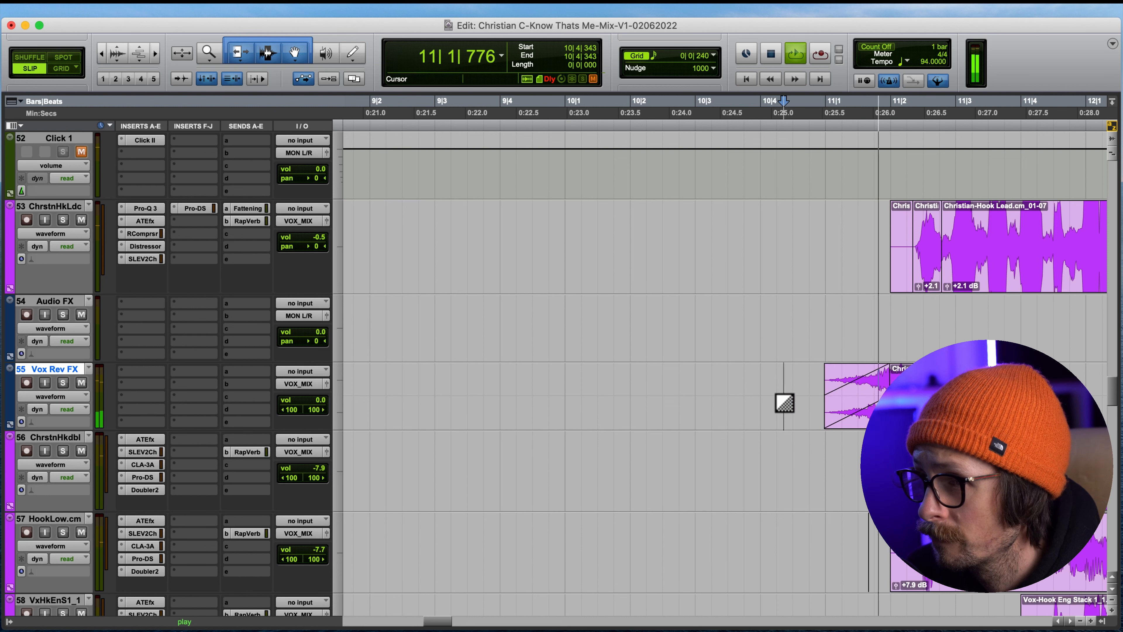
Step: Play the shortened swell into the hook from 10|4|343 and again from 10|4|788
{"action": "key", "text": "space"}
{"action": "key", "text": "space"}
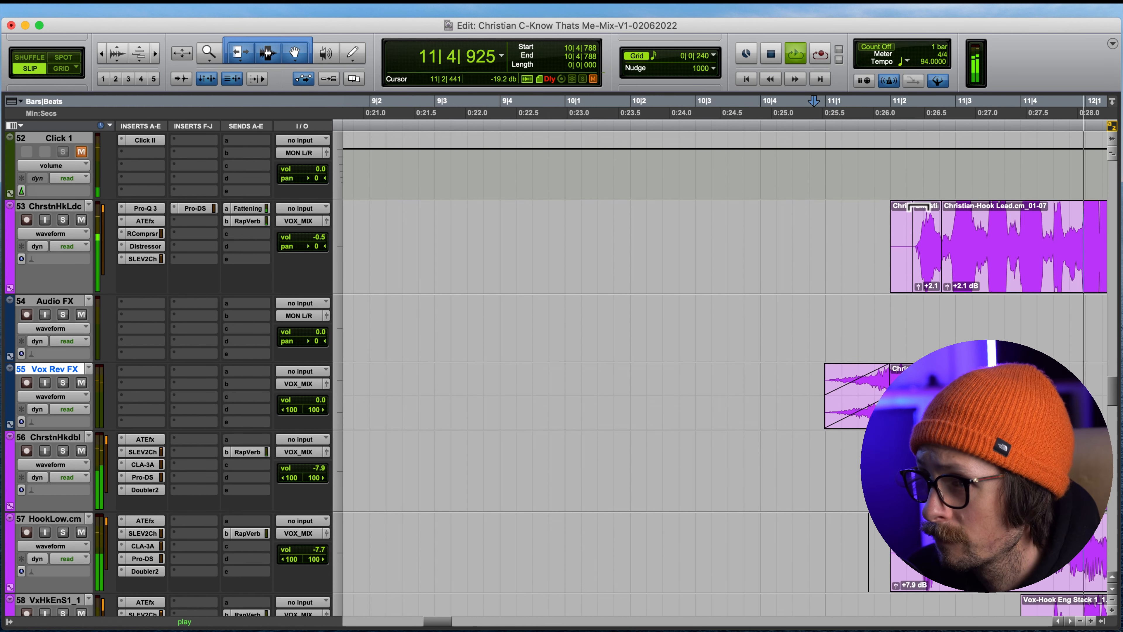
{"action": "key", "text": "space"}
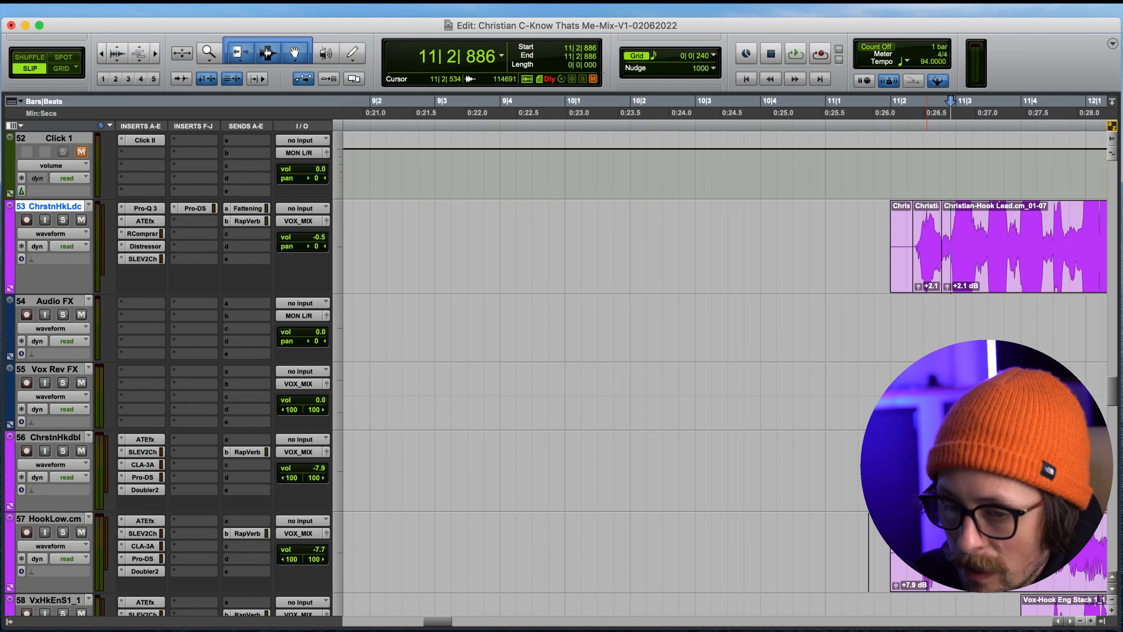
Step: Select 11|2|323 to 11|2|874 across tracks 53 to 56 and separate the lead and double hook clips there
{"action": "key", "text": "t"}
{"action": "key", "text": "t"}
{"action": "key", "text": "t"}
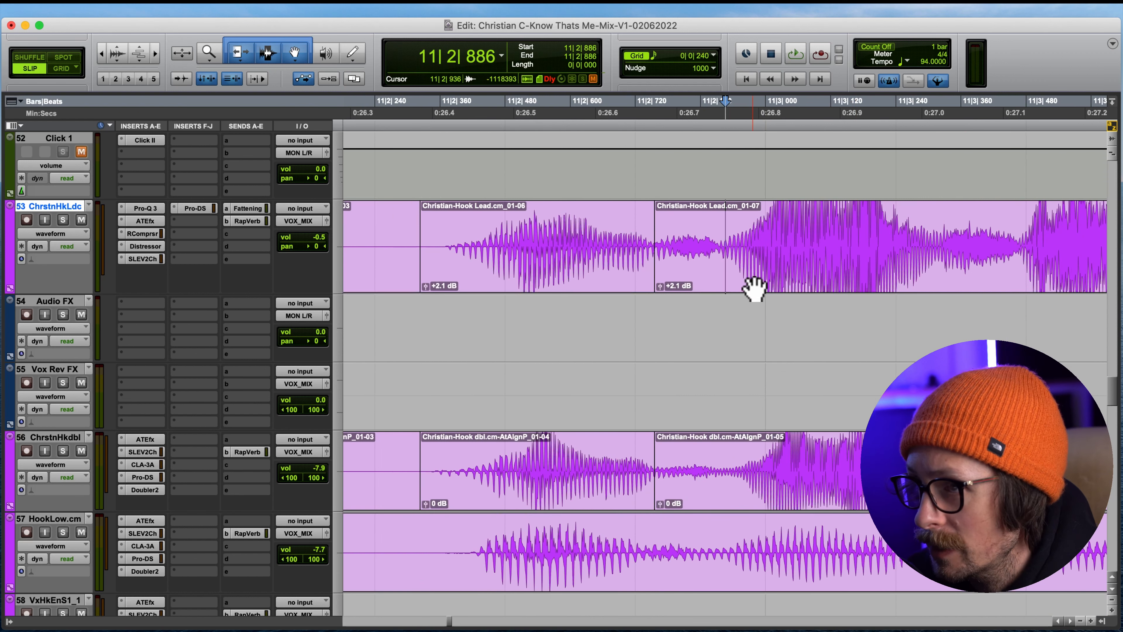
{"action": "left_click_drag", "start_coordinate": [718, 232], "coordinate": [420, 467]}
{"action": "key", "text": "super+e"}
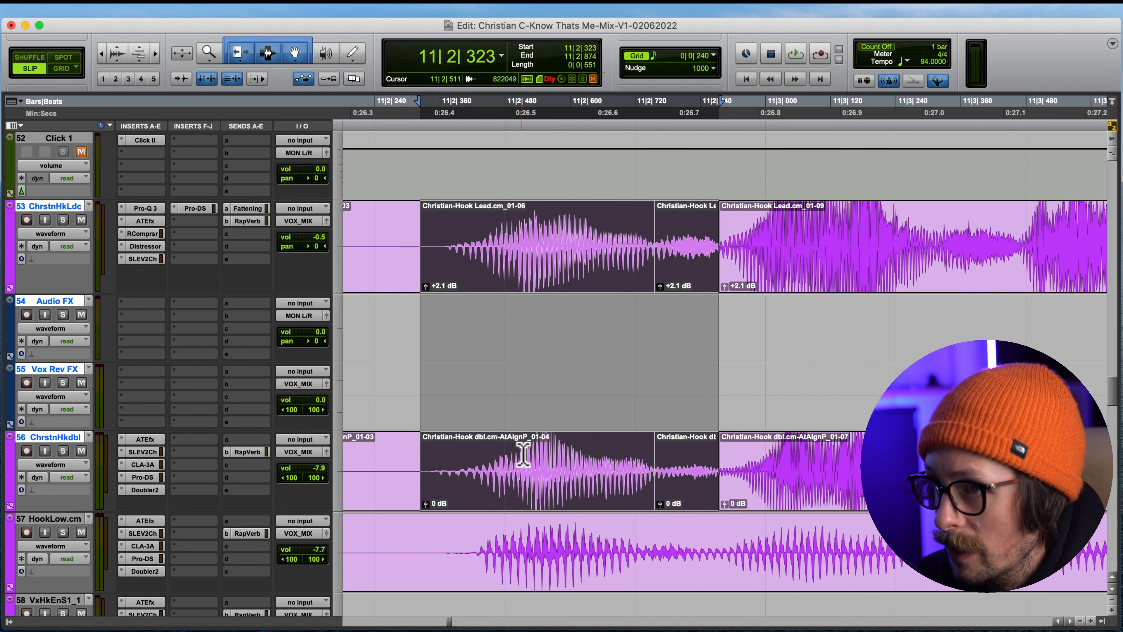
{"action": "left_click_drag", "start_coordinate": [522, 495], "coordinate": [520, 377]}
{"action": "key", "text": "super+z"}
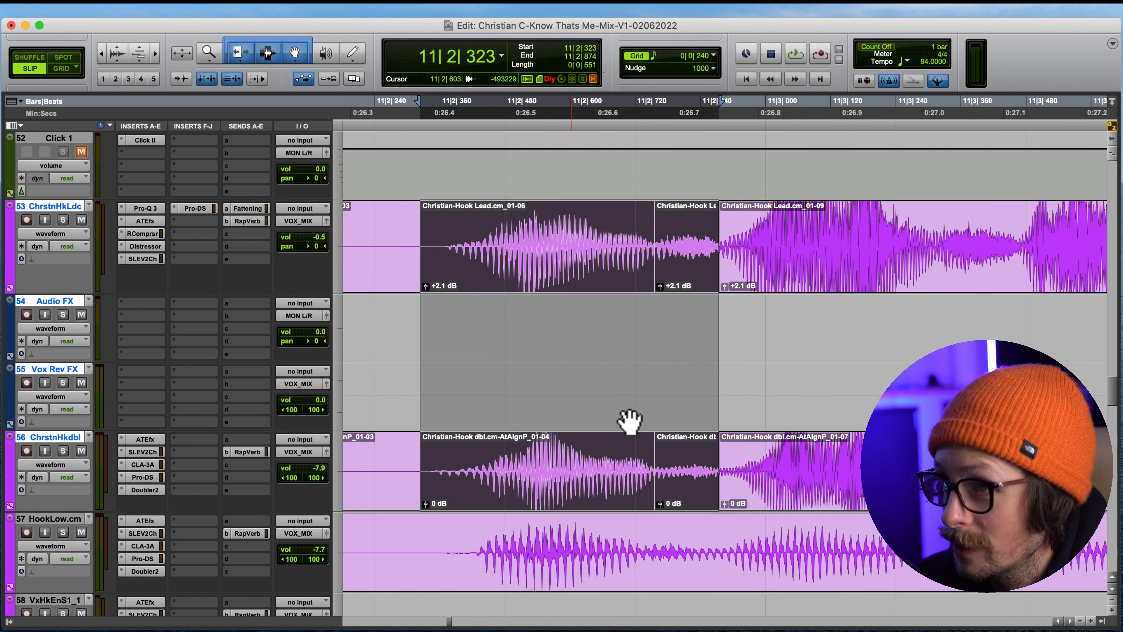
{"action": "left_click", "coordinate": [804, 368]}
Step: Copy the two separated hook double clips onto Vox Rev FX and move the copy earlier to start at 11|1|719
{"action": "left_click", "coordinate": [536, 289]}
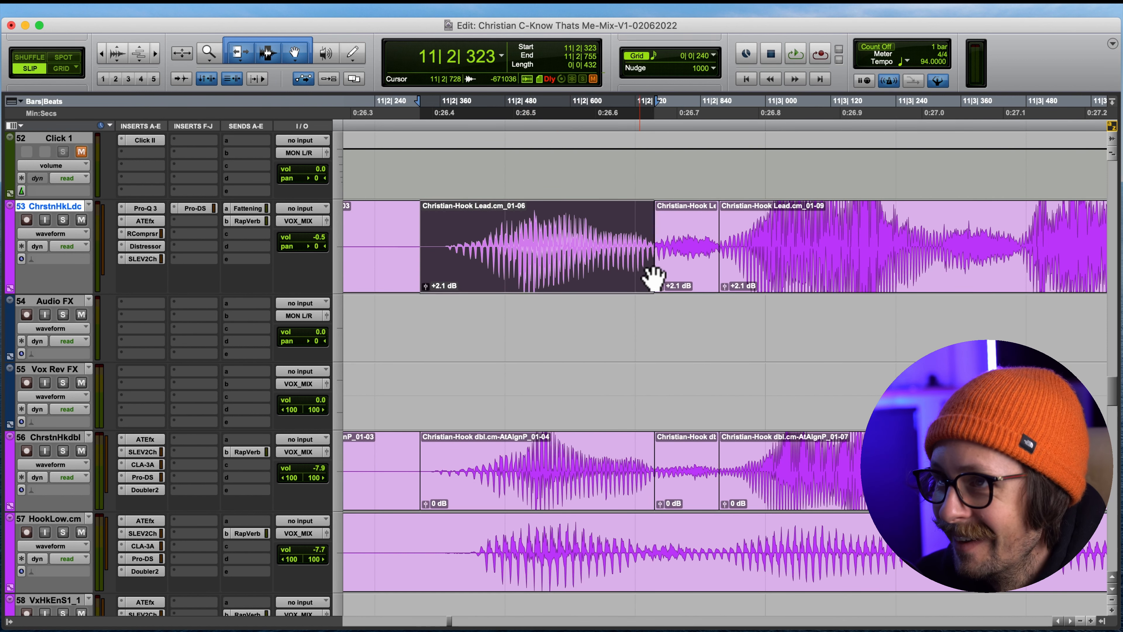
{"action": "left_click", "coordinate": [677, 281], "text": "shift"}
{"action": "left_click", "coordinate": [624, 498], "text": "shift"}
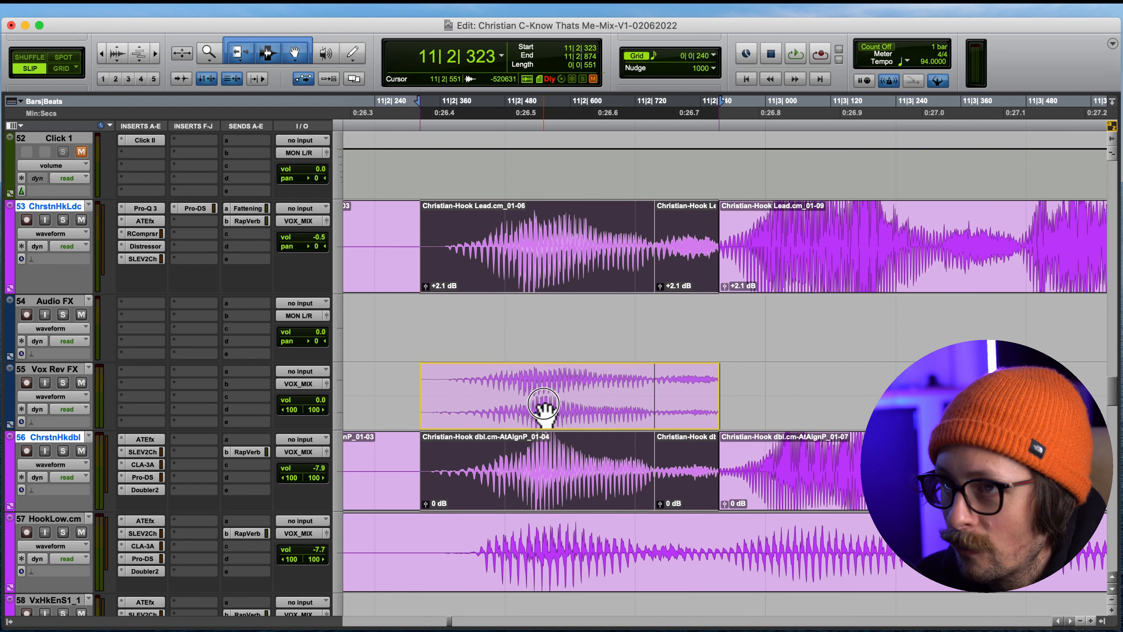
{"action": "left_click_drag", "start_coordinate": [545, 413], "coordinate": [627, 421]}
{"action": "scroll", "coordinate": [627, 421], "scroll_direction": "left", "scroll_amount": 5}
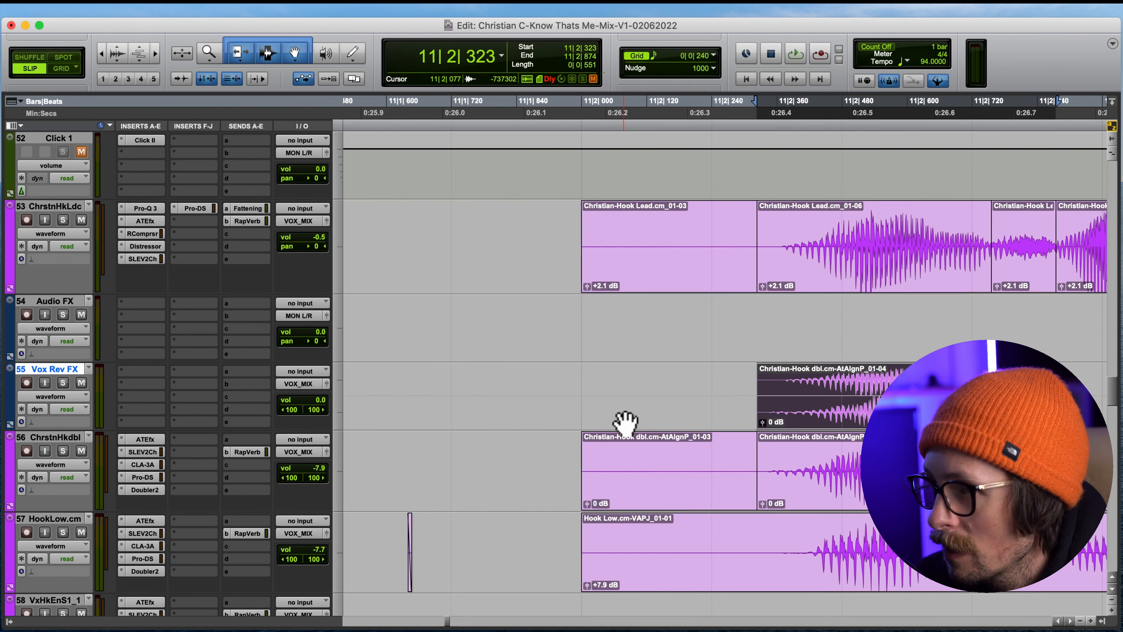
{"action": "left_click_drag", "start_coordinate": [900, 411], "coordinate": [594, 411]}
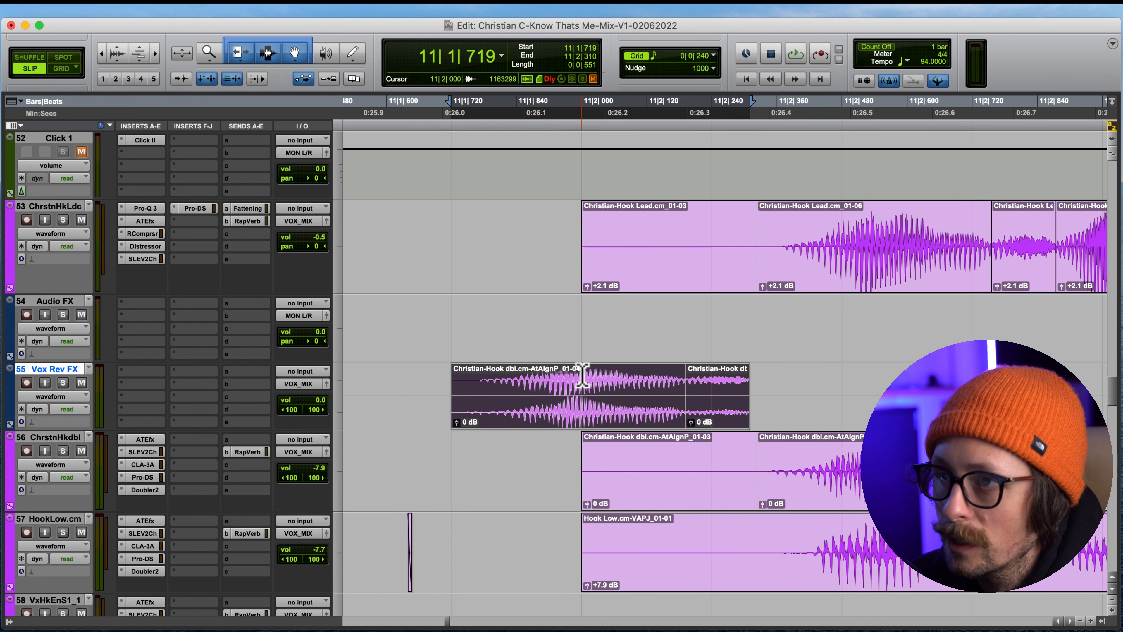
Step: Audition the copied vocal snippet on Vox Rev FX repeatedly from 11|1|705
{"action": "left_click", "coordinate": [561, 378]}
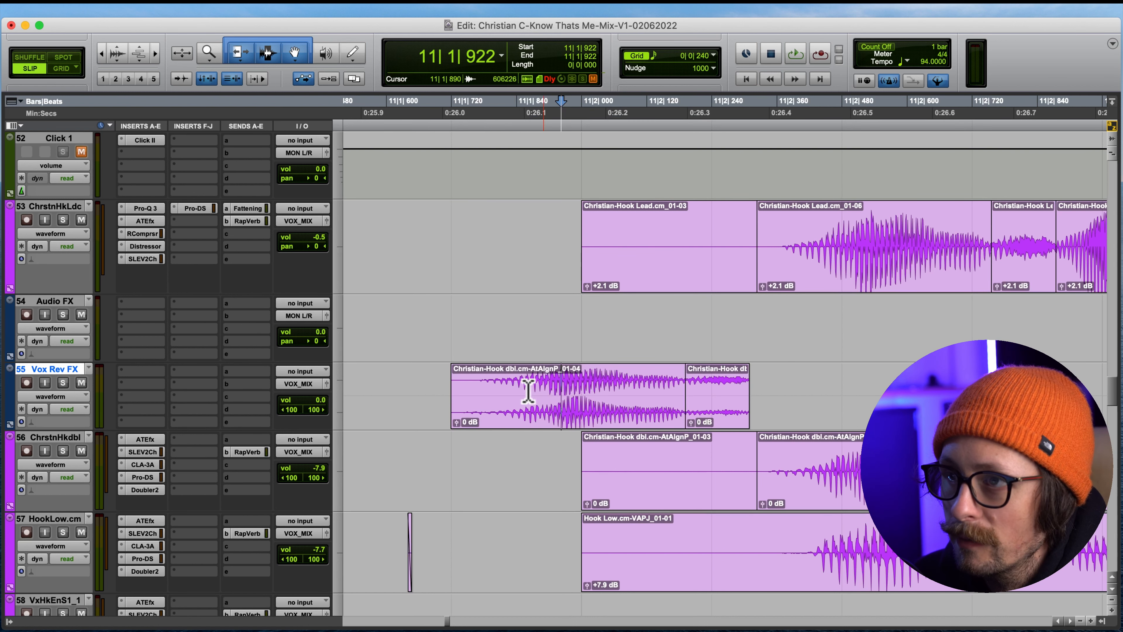
{"action": "left_click", "coordinate": [444, 384]}
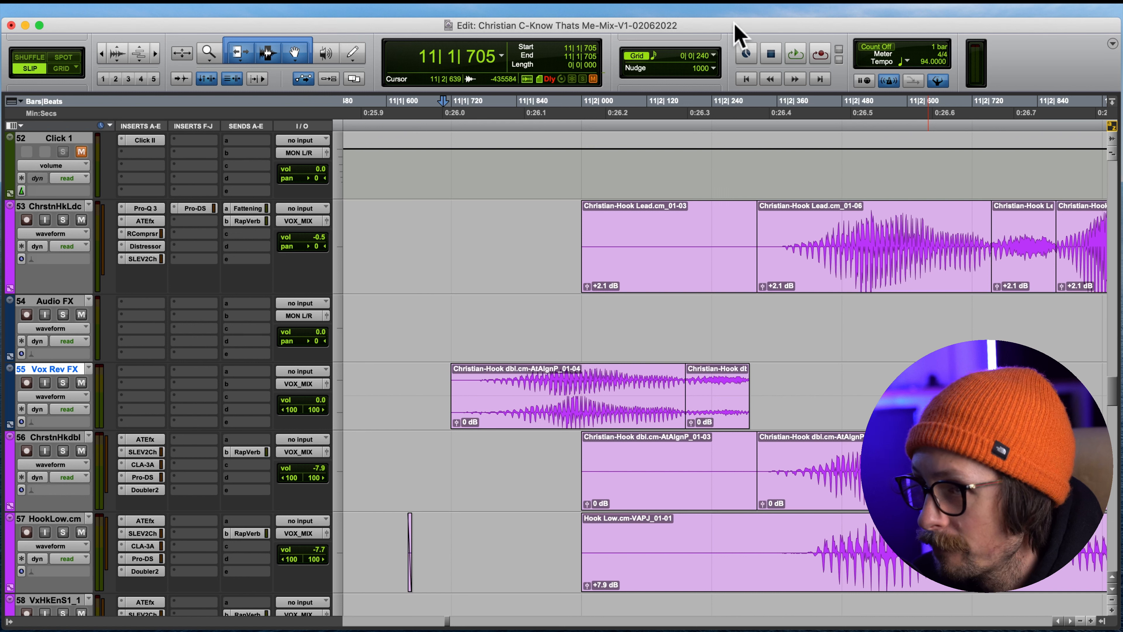
{"action": "key", "text": "space"}
{"action": "key", "text": "space"}
{"action": "key", "text": "space"}
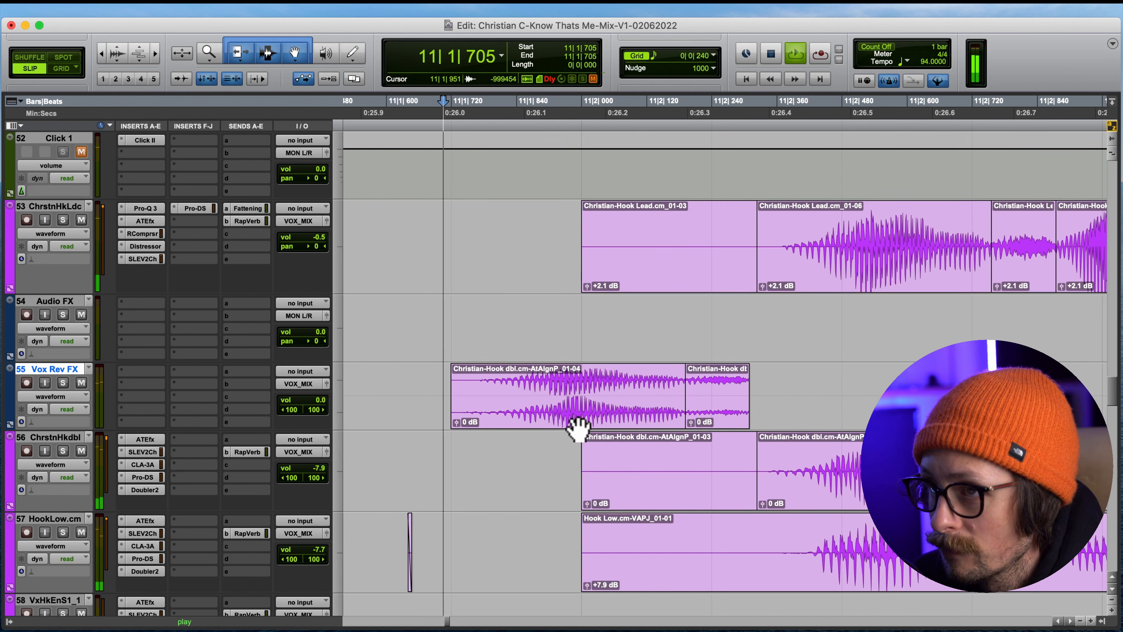
{"action": "key", "text": "space"}
{"action": "key", "text": "space"}
{"action": "key", "text": "space"}
{"action": "key", "text": "space"}
{"action": "key", "text": "space"}
{"action": "key", "text": "space"}
{"action": "key", "text": "space"}
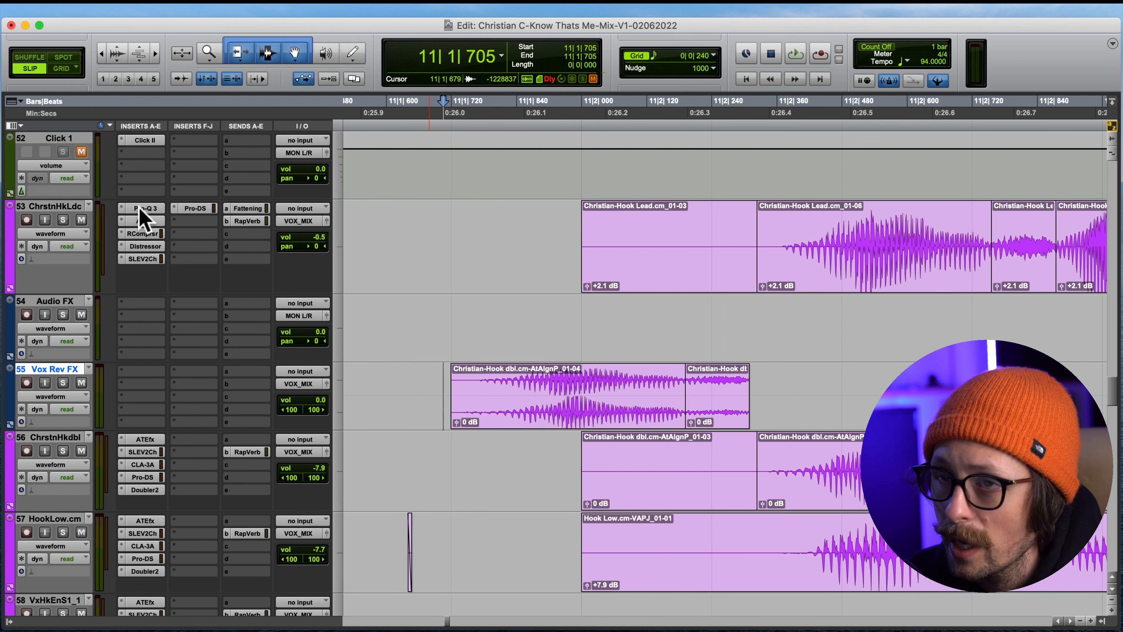
Step: Copy Pro-Q 3, ATEfx, RComprsr, Distressor, SLEV2Ch and Pro-DS from the lead hook track to Vox Rev FX, and make that track taller
{"action": "left_click_drag", "start_coordinate": [139, 214], "coordinate": [133, 372]}
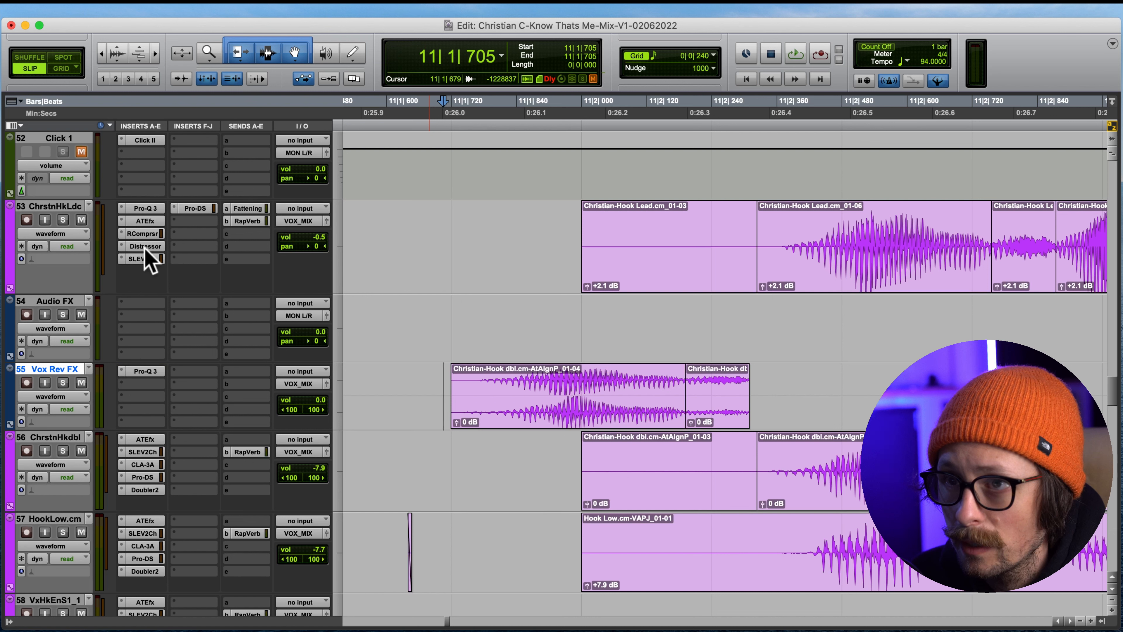
{"action": "left_click_drag", "start_coordinate": [146, 223], "coordinate": [147, 384]}
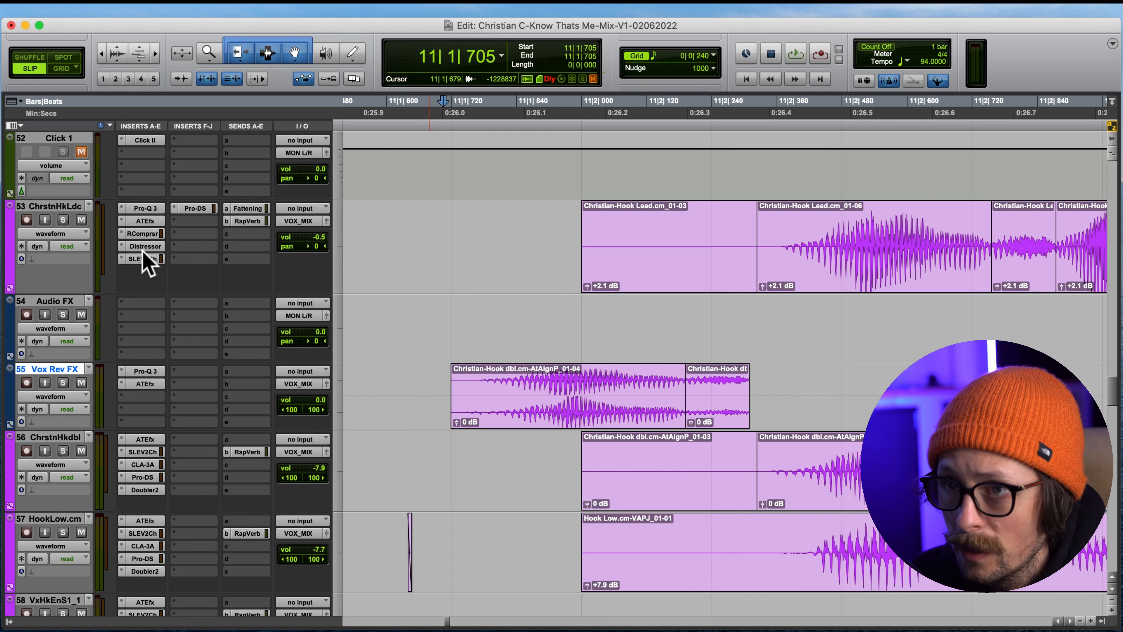
{"action": "left_click_drag", "start_coordinate": [142, 235], "coordinate": [143, 396]}
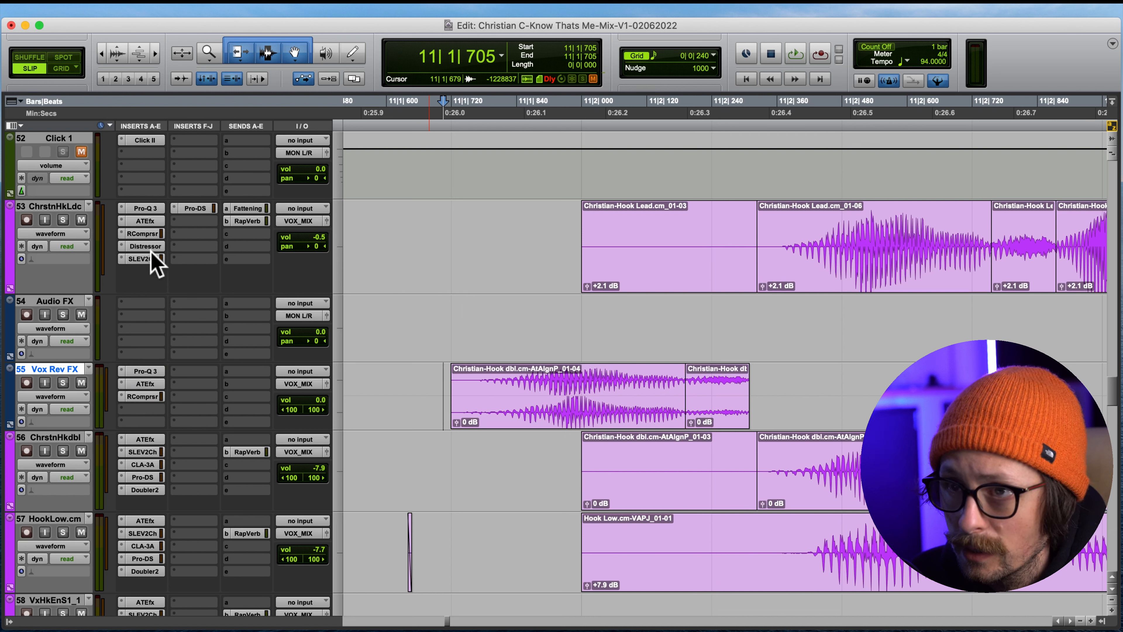
{"action": "left_click_drag", "start_coordinate": [148, 252], "coordinate": [145, 408]}
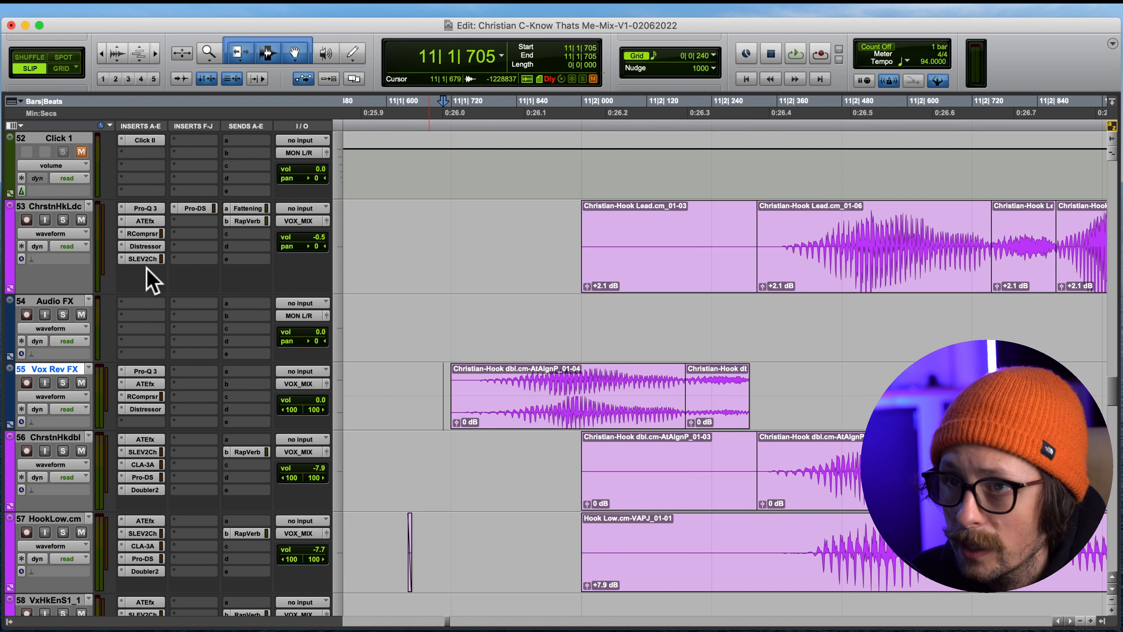
{"action": "left_click_drag", "start_coordinate": [147, 260], "coordinate": [163, 428]}
{"action": "left_click_drag", "start_coordinate": [199, 208], "coordinate": [197, 372]}
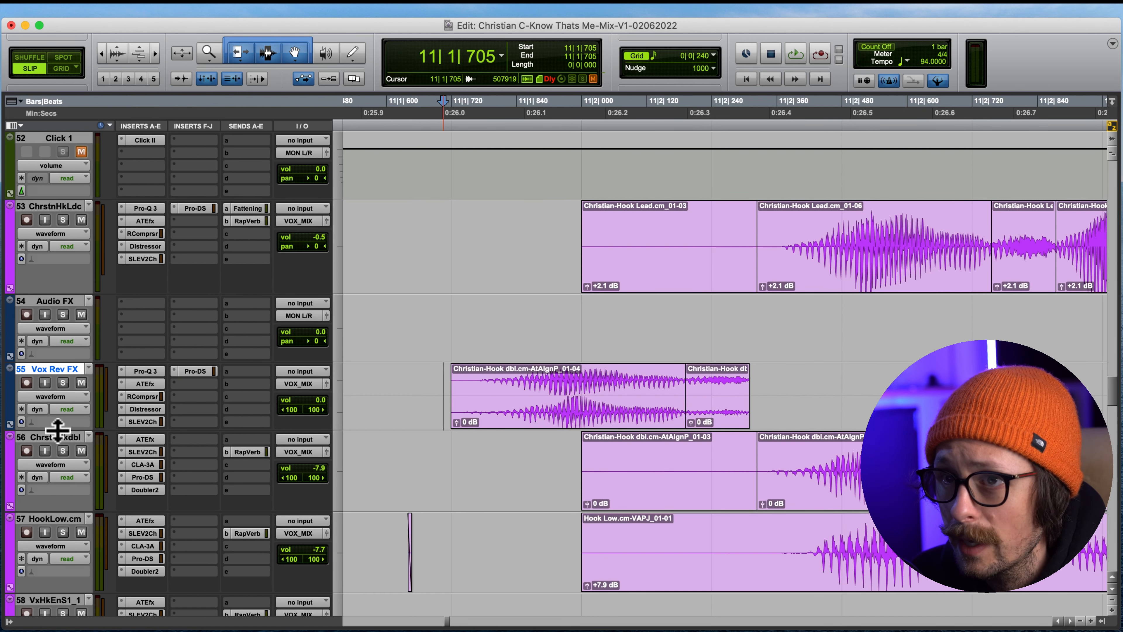
{"action": "left_click_drag", "start_coordinate": [58, 430], "coordinate": [49, 457]}
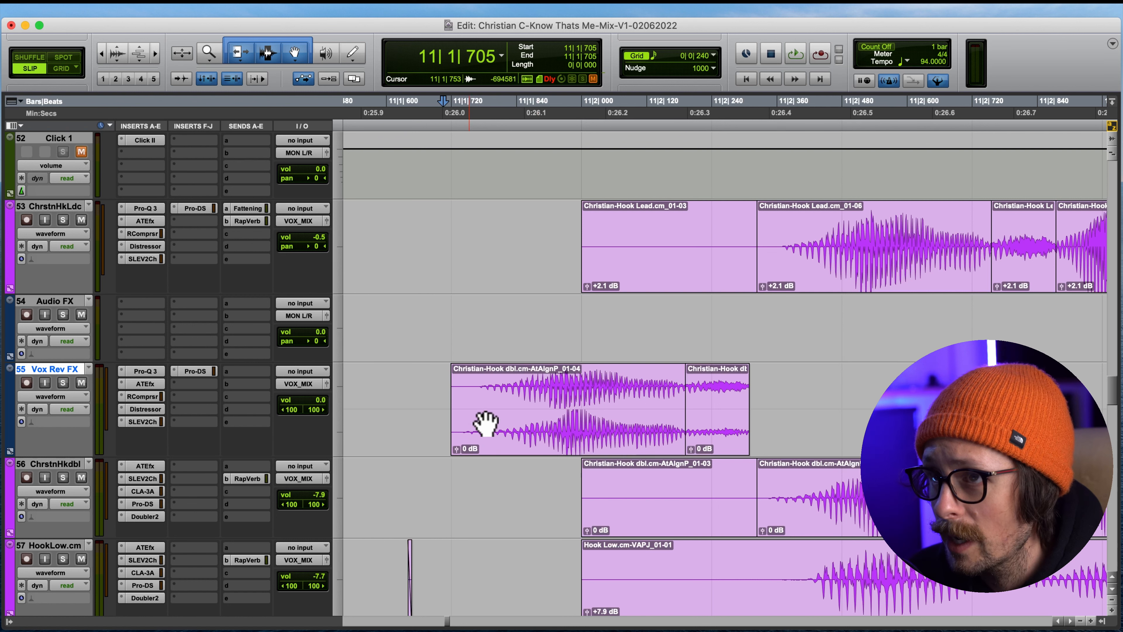
Step: Select the vocal snippet clips on Vox Rev FX and extend the selection from 11|1|719 into empty space to 12|1|014
{"action": "double_click", "coordinate": [558, 416]}
{"action": "left_click", "coordinate": [751, 423], "text": "shift"}
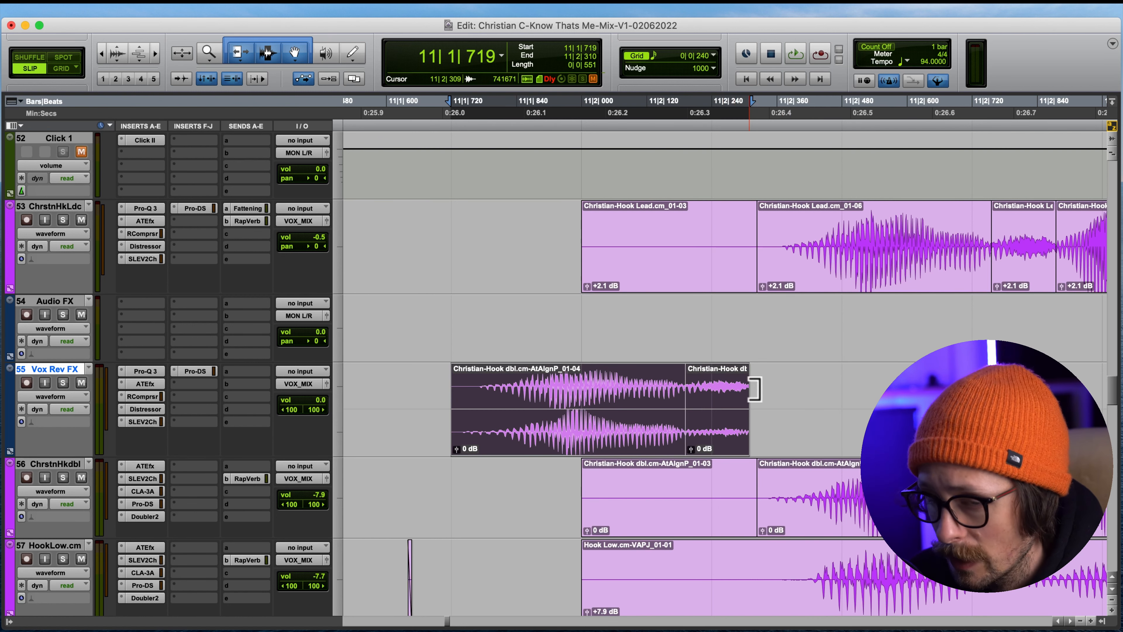
{"action": "key", "text": "r"}
{"action": "key", "text": "r"}
{"action": "key", "text": "r"}
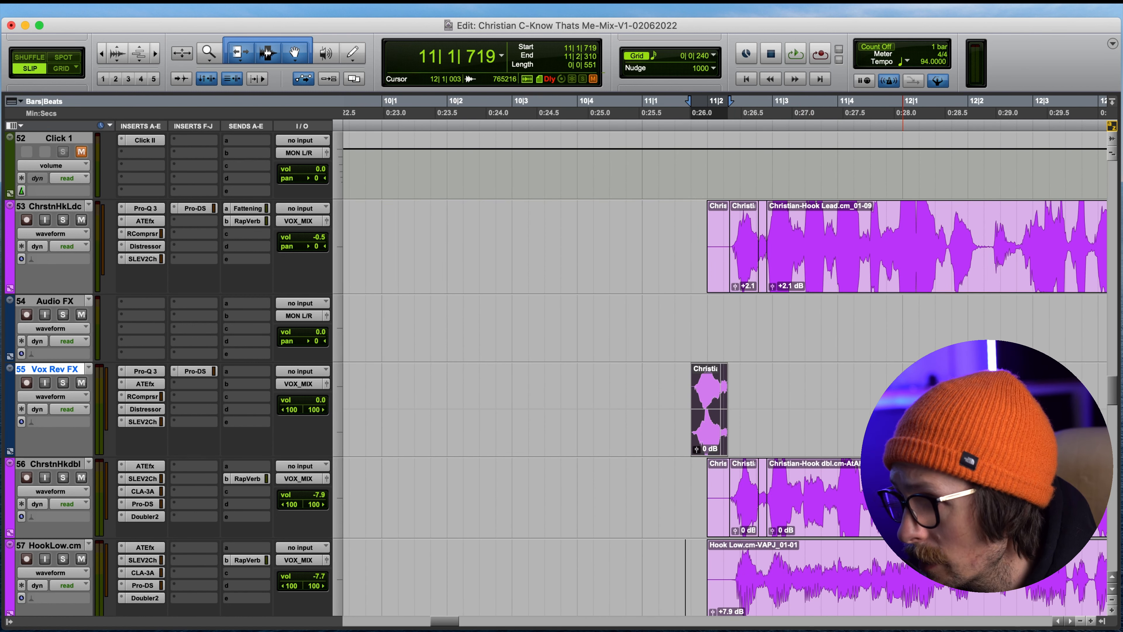
{"action": "left_click", "coordinate": [901, 371], "text": "shift"}
Step: Open BABY Audio's Spaced Out as an AudioSuite plug-in for the selected snippet
{"action": "left_click", "coordinate": [320, 8]}
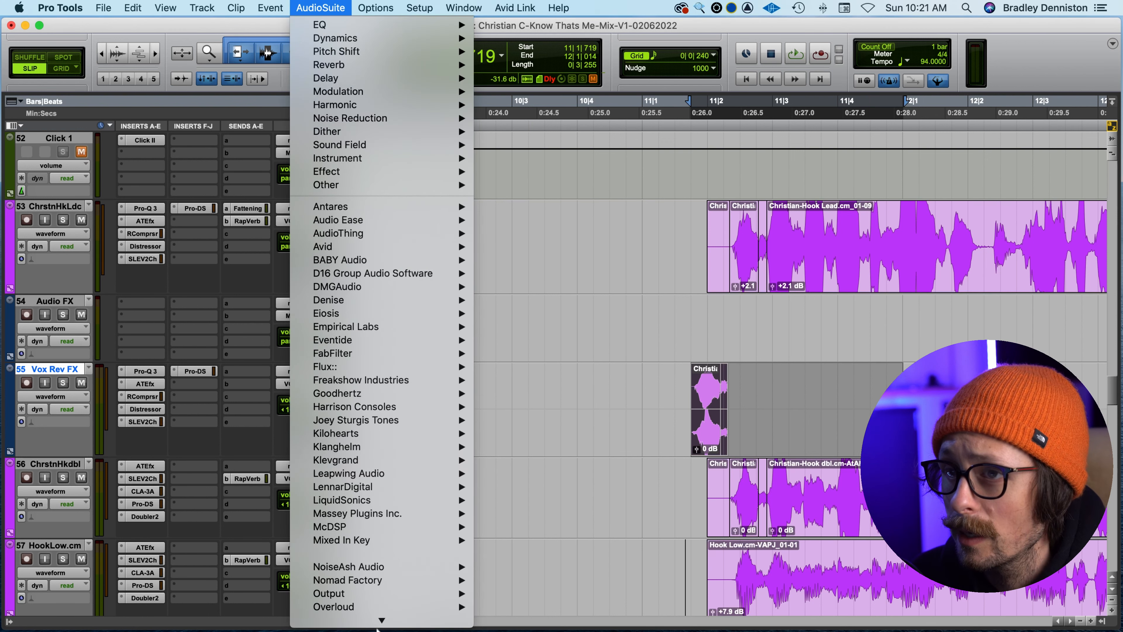
{"action": "scroll", "coordinate": [369, 464], "scroll_direction": "down", "scroll_amount": 10}
{"action": "scroll", "coordinate": [369, 260], "scroll_direction": "up", "scroll_amount": 10}
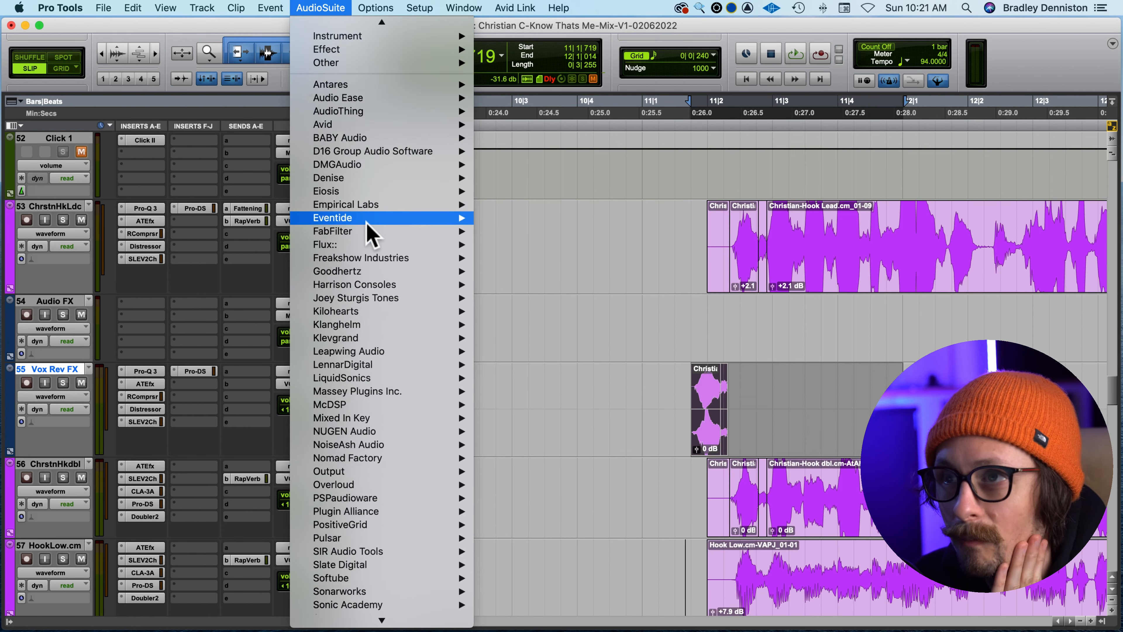
{"action": "mouse_move", "coordinate": [369, 259]}
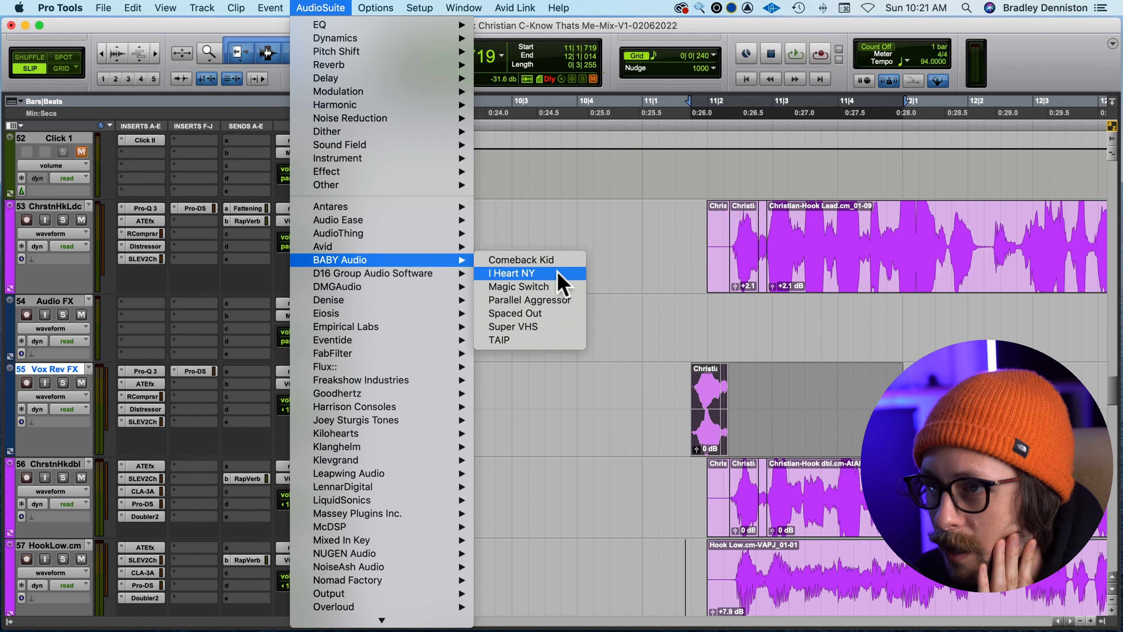
{"action": "left_click", "coordinate": [515, 313]}
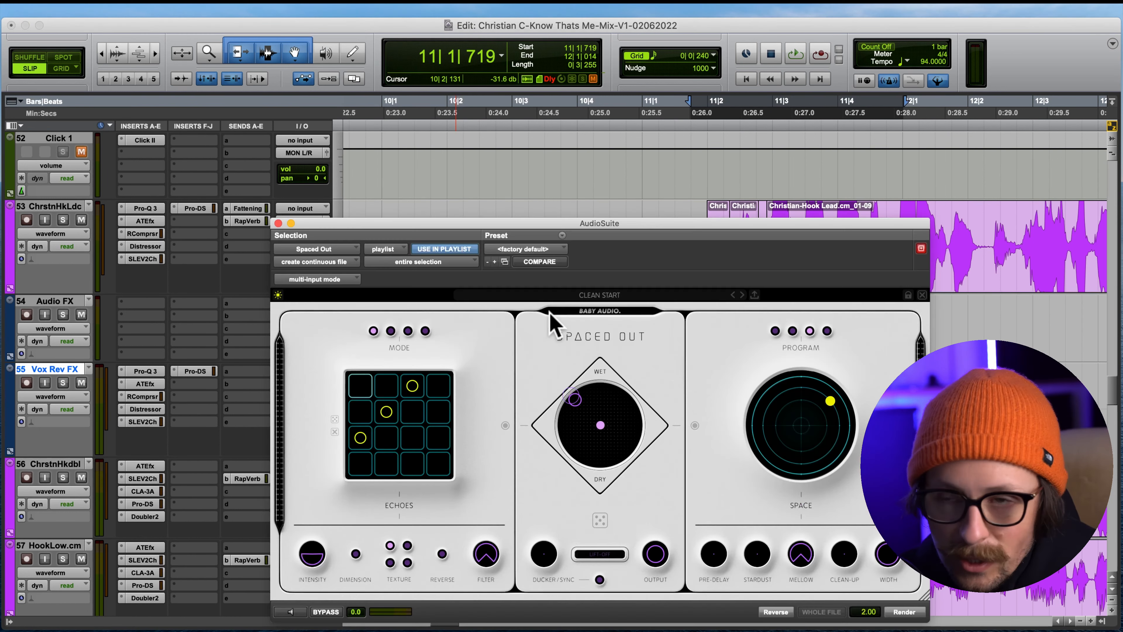
Step: Browse the Spaced Out presets, load 040 Drum Room for Rent and preview it on the snippet
{"action": "left_click", "coordinate": [637, 295]}
{"action": "scroll", "coordinate": [607, 534], "scroll_direction": "down", "scroll_amount": 6}
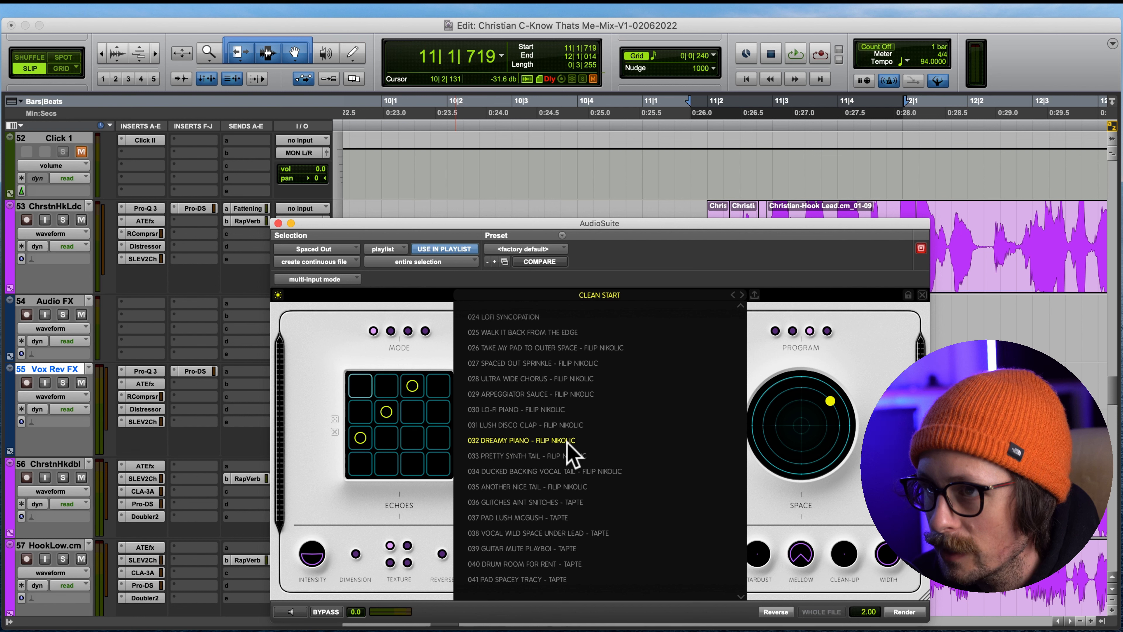
{"action": "scroll", "coordinate": [545, 409], "scroll_direction": "down", "scroll_amount": 3}
{"action": "left_click", "coordinate": [540, 400]}
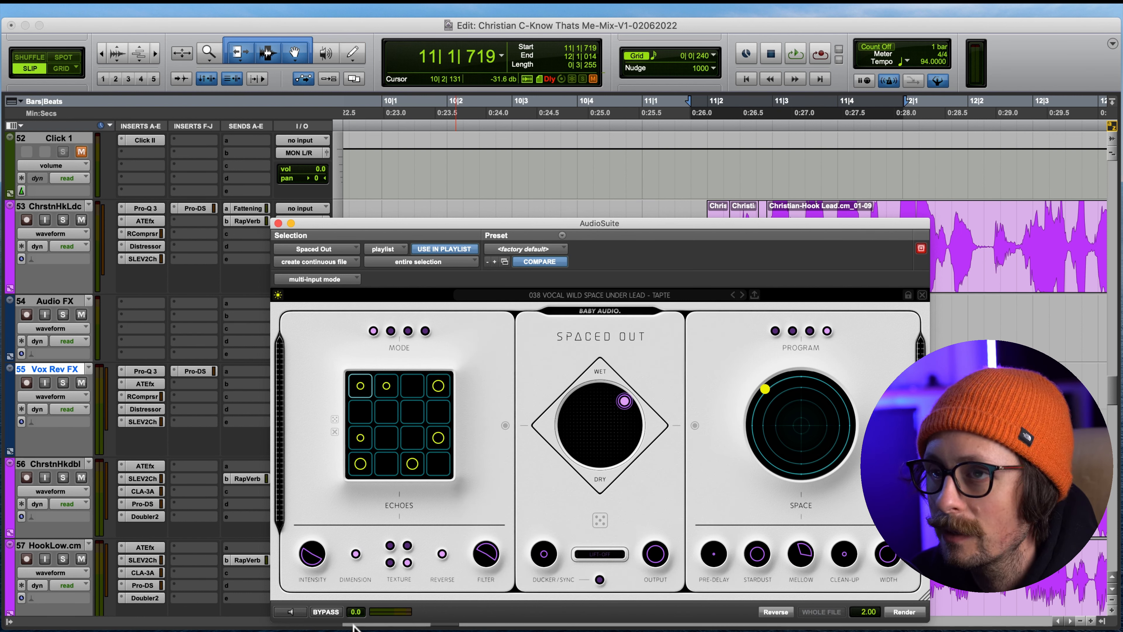
{"action": "left_click", "coordinate": [291, 611]}
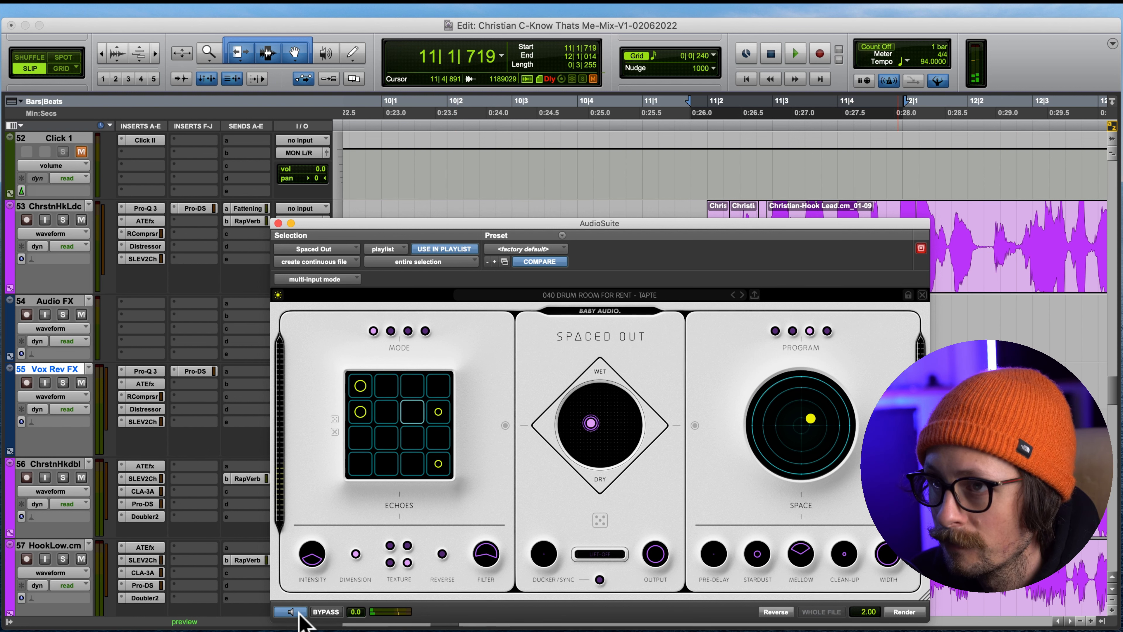
{"action": "left_click", "coordinate": [295, 612]}
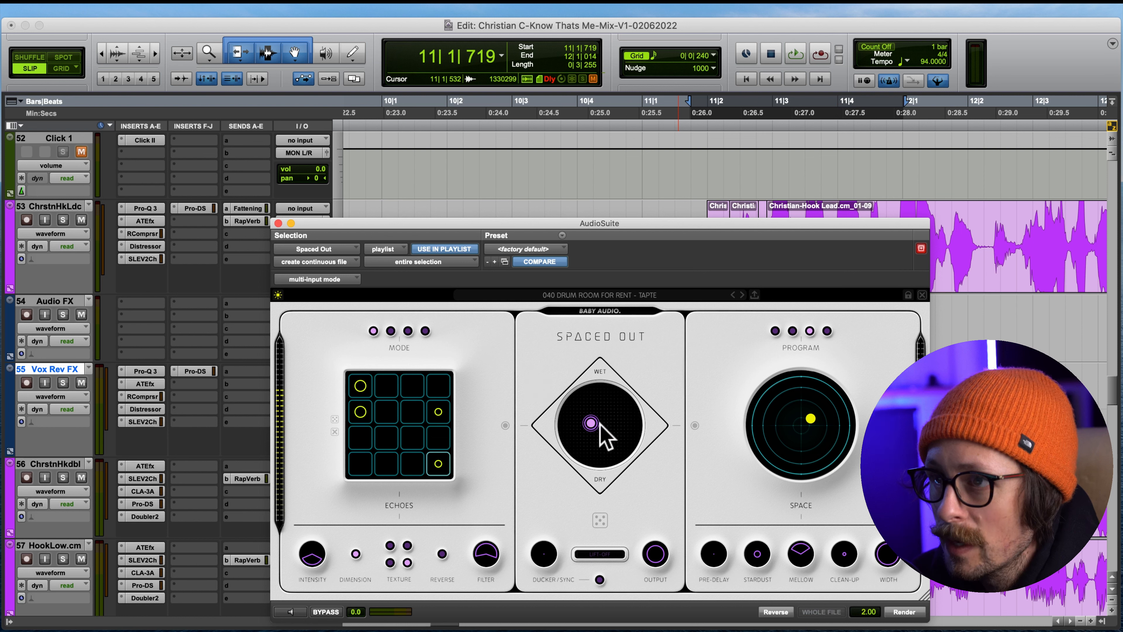
Step: Raise the Spaced Out mix strongly toward Wet and shift it to the Space side while previewing
{"action": "left_click_drag", "start_coordinate": [588, 425], "coordinate": [609, 389]}
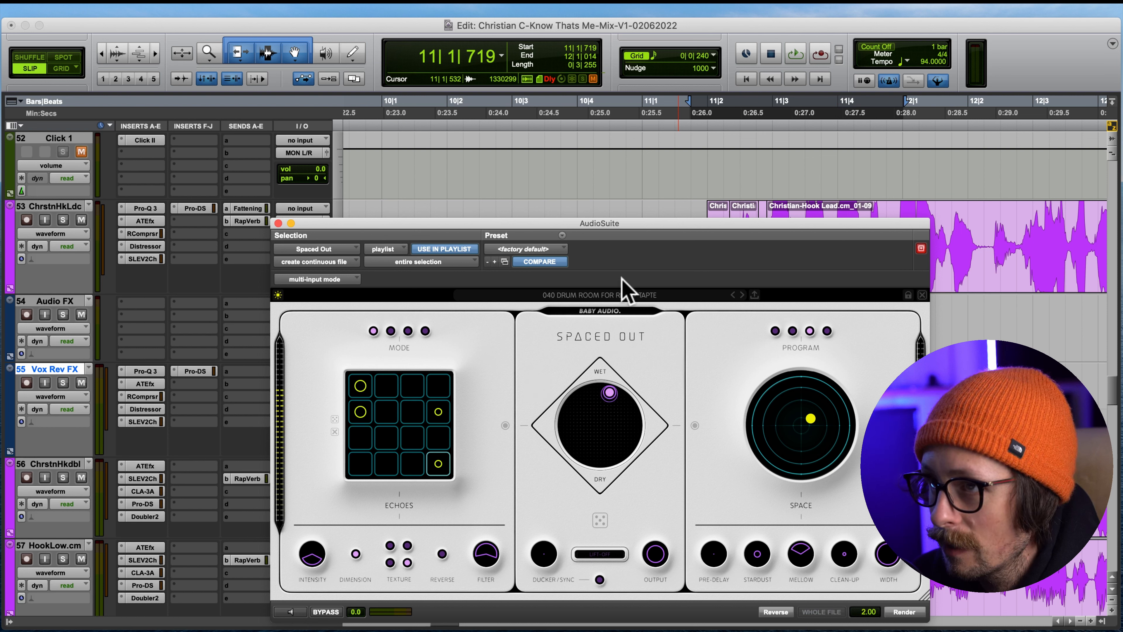
{"action": "left_click", "coordinate": [292, 611]}
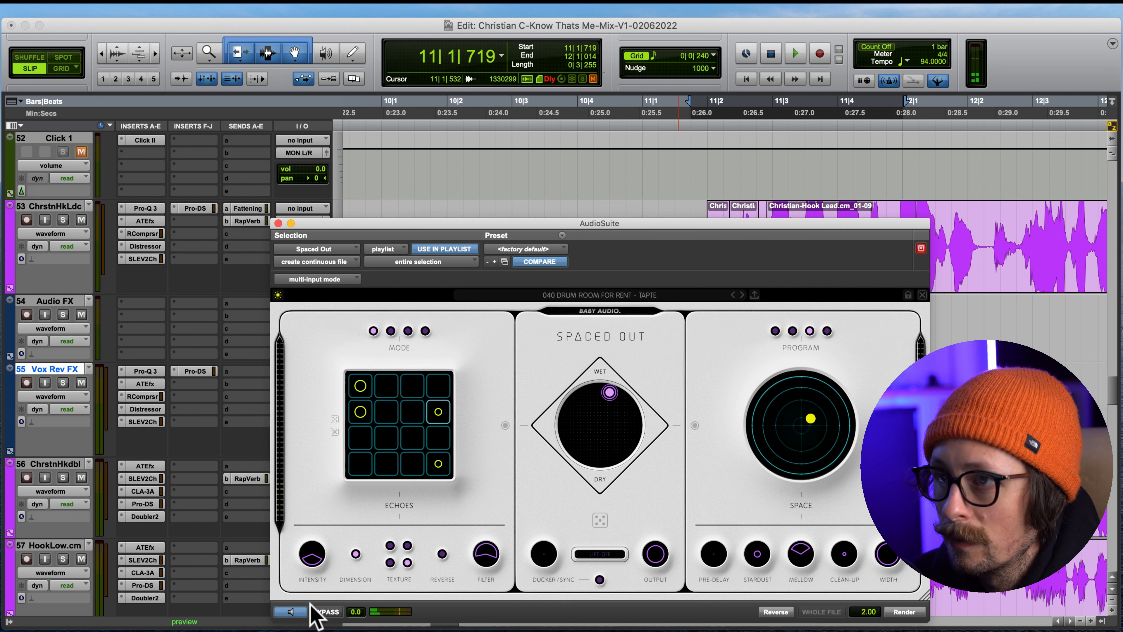
{"action": "mouse_move", "coordinate": [623, 395]}
{"action": "left_click_drag", "start_coordinate": [623, 395], "coordinate": [640, 408]}
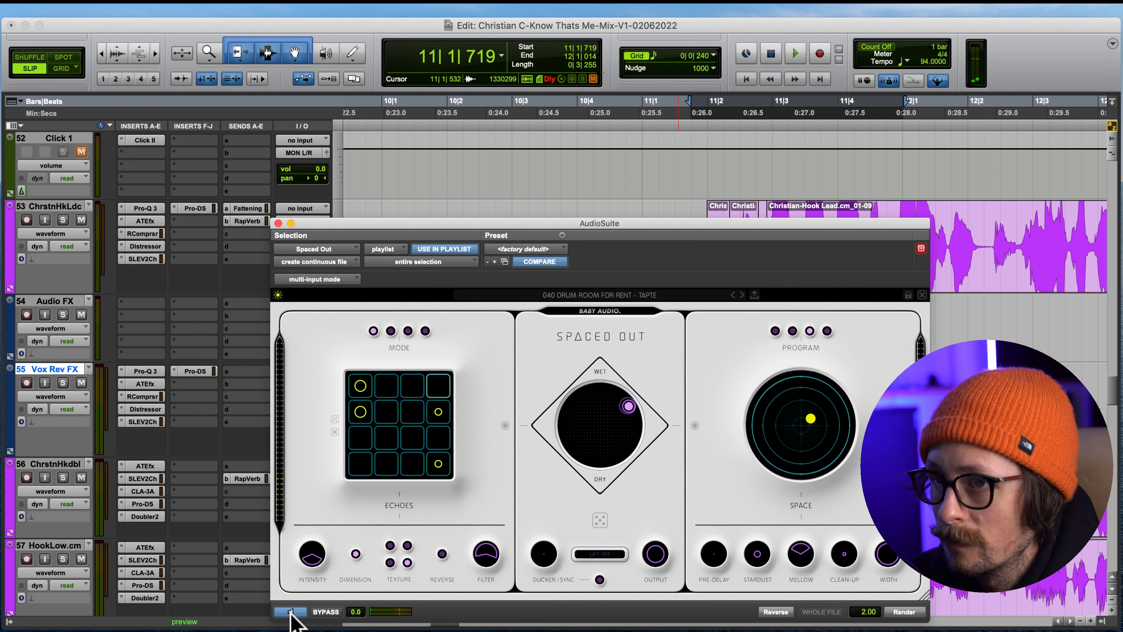
Step: Move the Space point to the lower right edge of its circle and turn up Stardust and Clean-Up
{"action": "left_click_drag", "start_coordinate": [811, 420], "coordinate": [833, 386]}
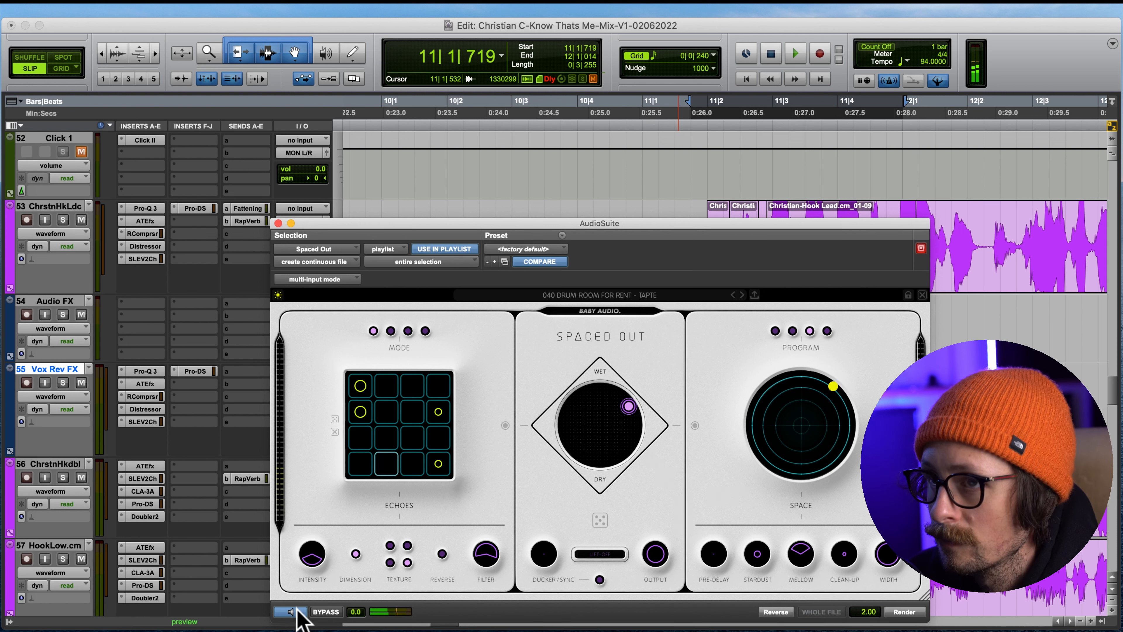
{"action": "left_click_drag", "start_coordinate": [840, 391], "coordinate": [836, 460]}
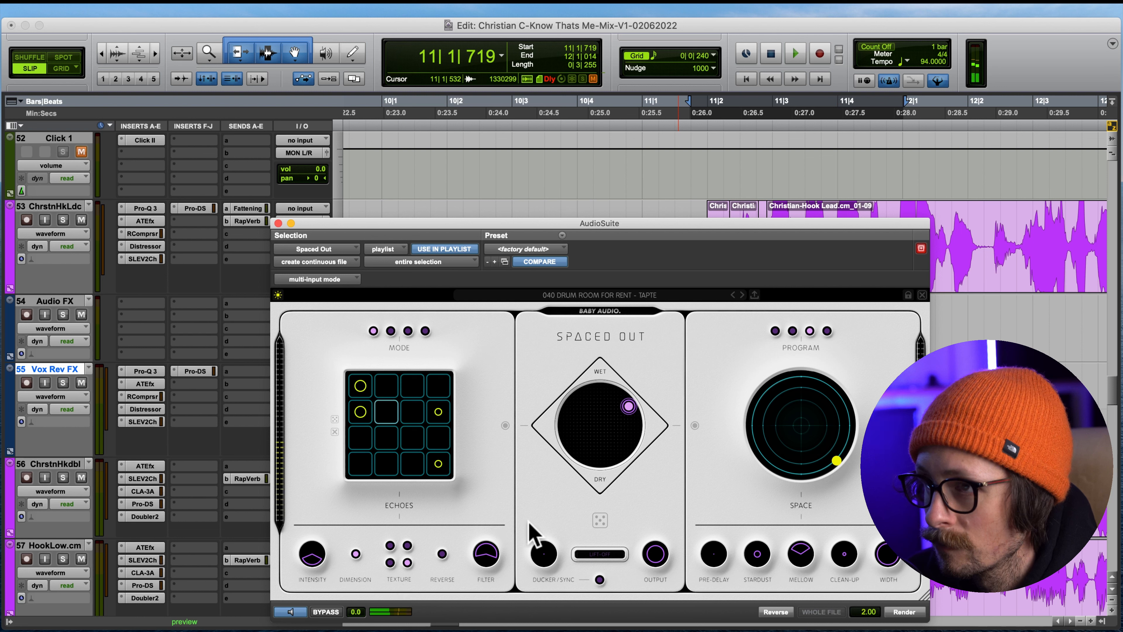
{"action": "mouse_move", "coordinate": [759, 560]}
{"action": "left_click_drag", "start_coordinate": [761, 570], "coordinate": [764, 494]}
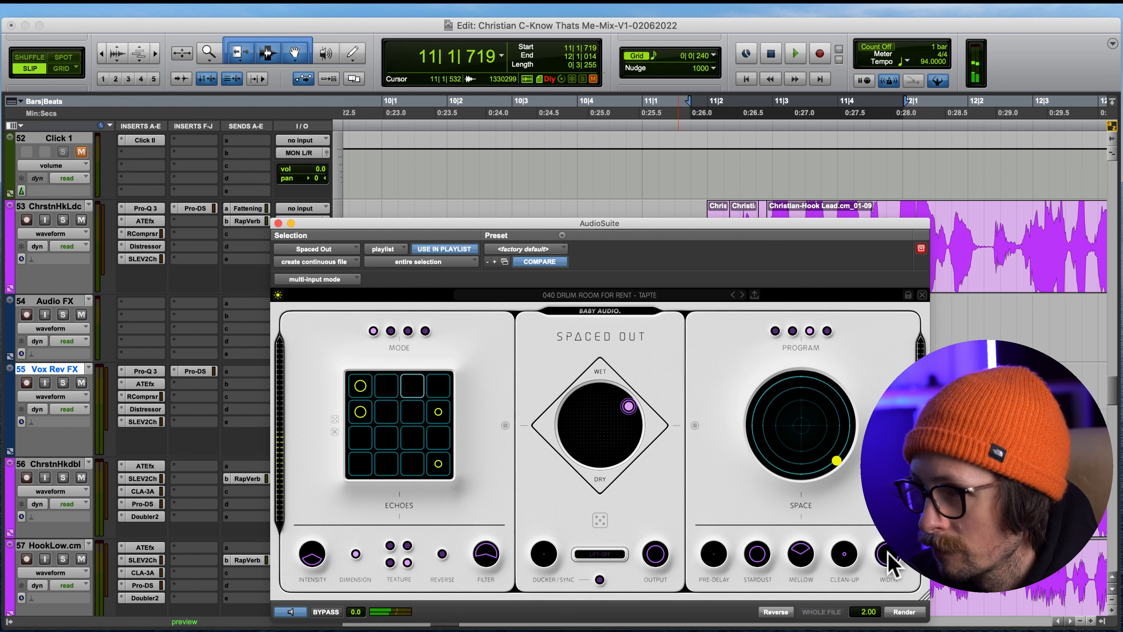
{"action": "left_click_drag", "start_coordinate": [848, 518], "coordinate": [852, 401]}
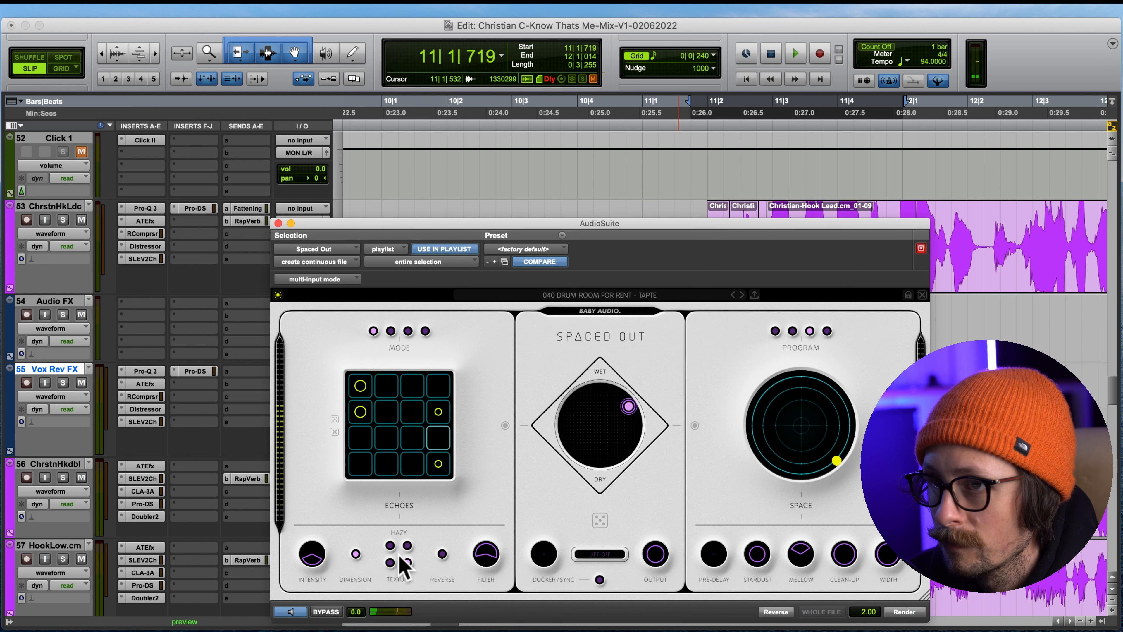
Step: Add an echo in the grid's first column, third row, fine-tune the mix near Wet, and render 11|1|719 to 11|4|953
{"action": "left_click_drag", "start_coordinate": [628, 405], "coordinate": [609, 389]}
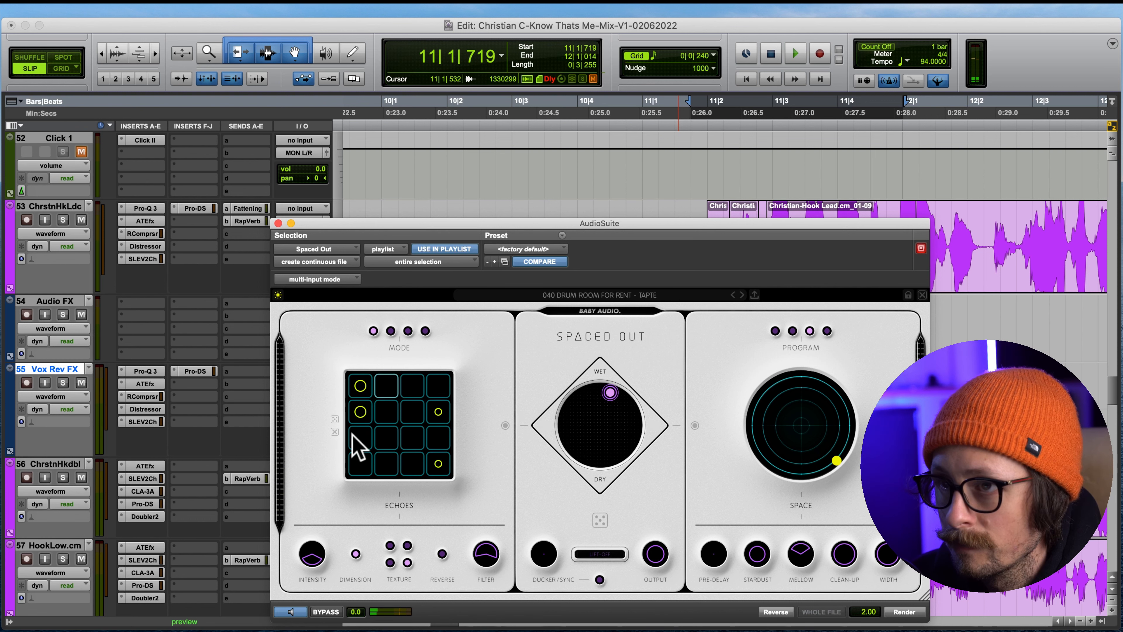
{"action": "left_click", "coordinate": [360, 439]}
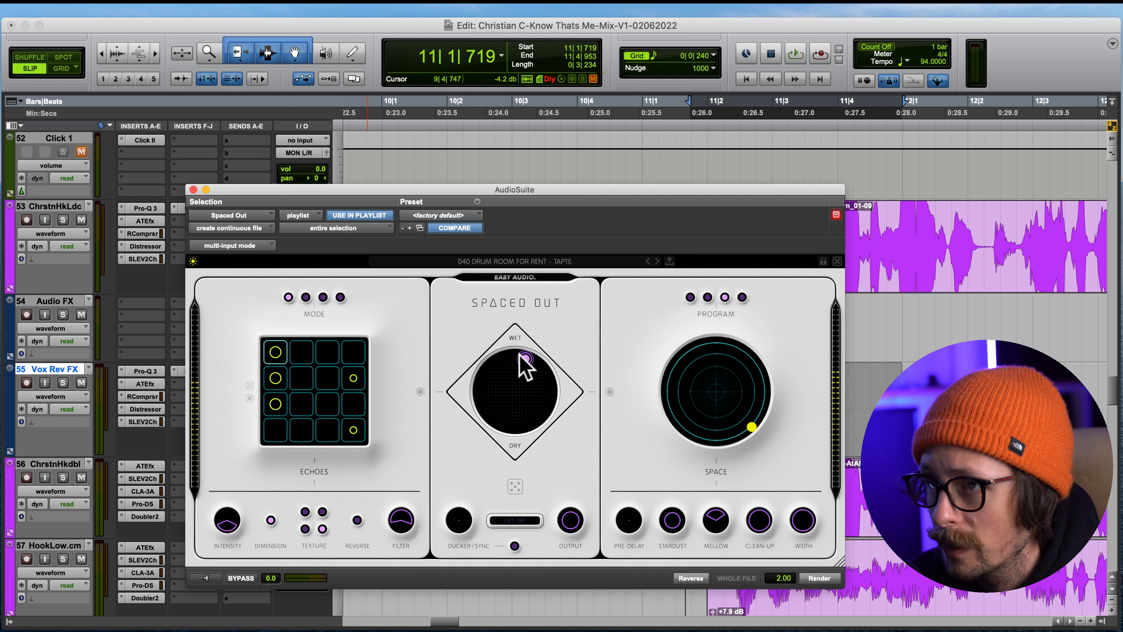
{"action": "left_click_drag", "start_coordinate": [520, 357], "coordinate": [530, 360]}
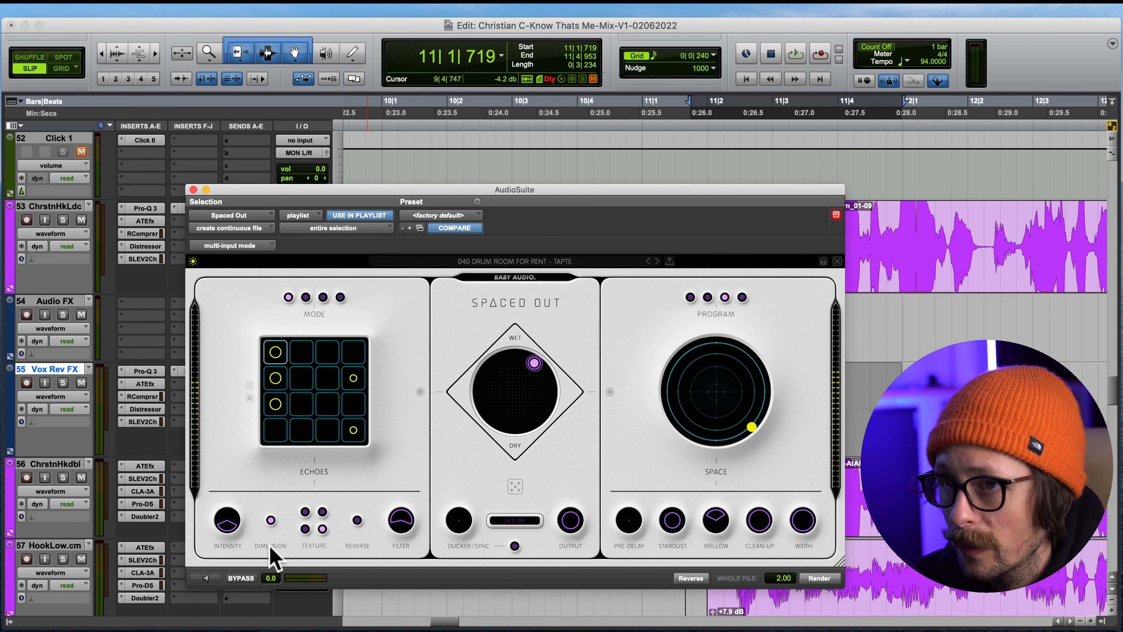
{"action": "left_click", "coordinate": [821, 578]}
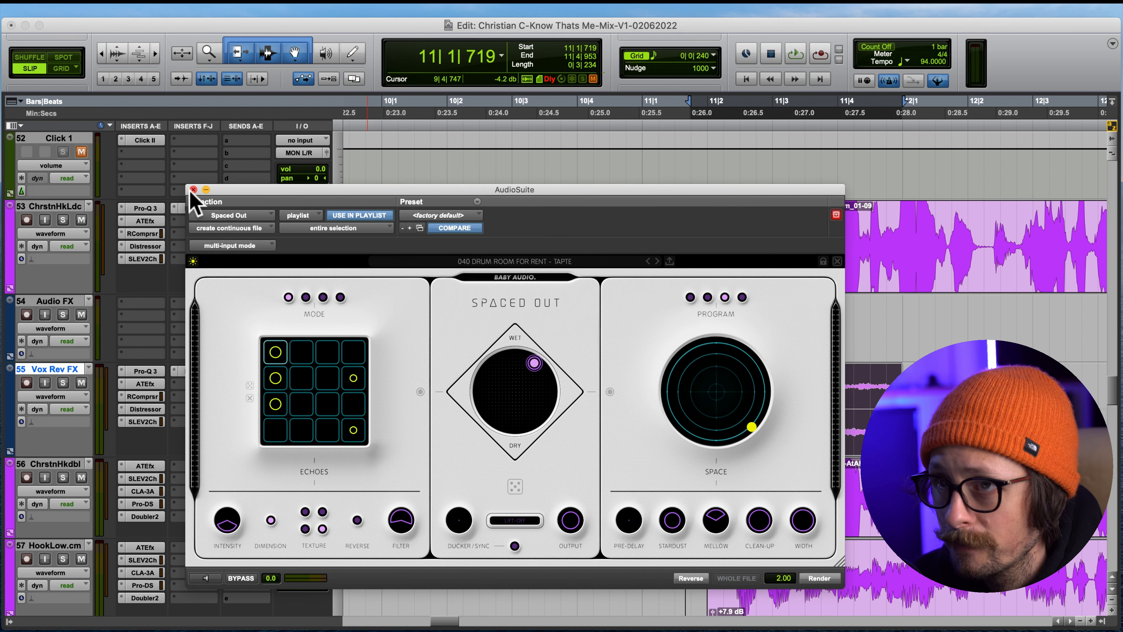
{"action": "left_click", "coordinate": [192, 190]}
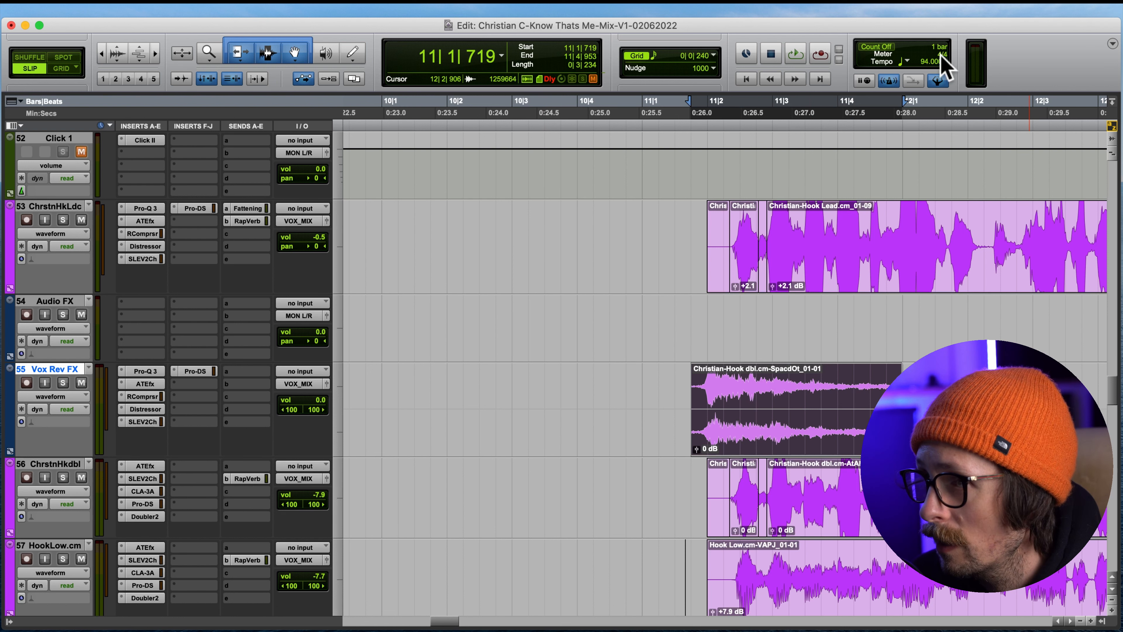
Step: Audition the rendered Spaced Out clip and check the RCompressor settings on Vox Rev FX
{"action": "key", "text": "space"}
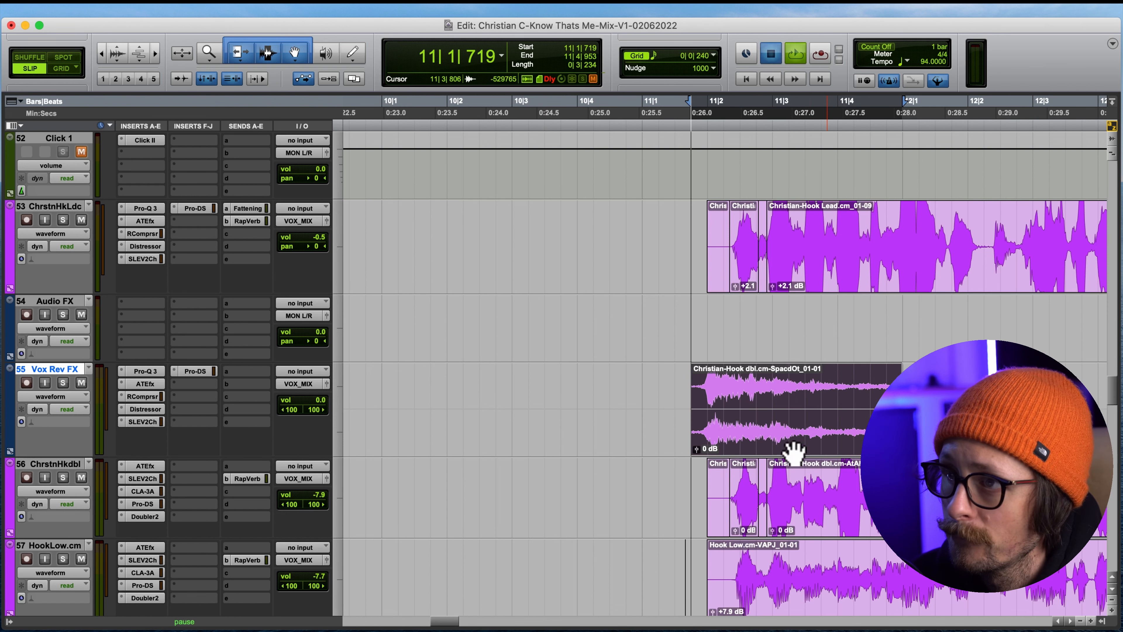
{"action": "key", "text": "space"}
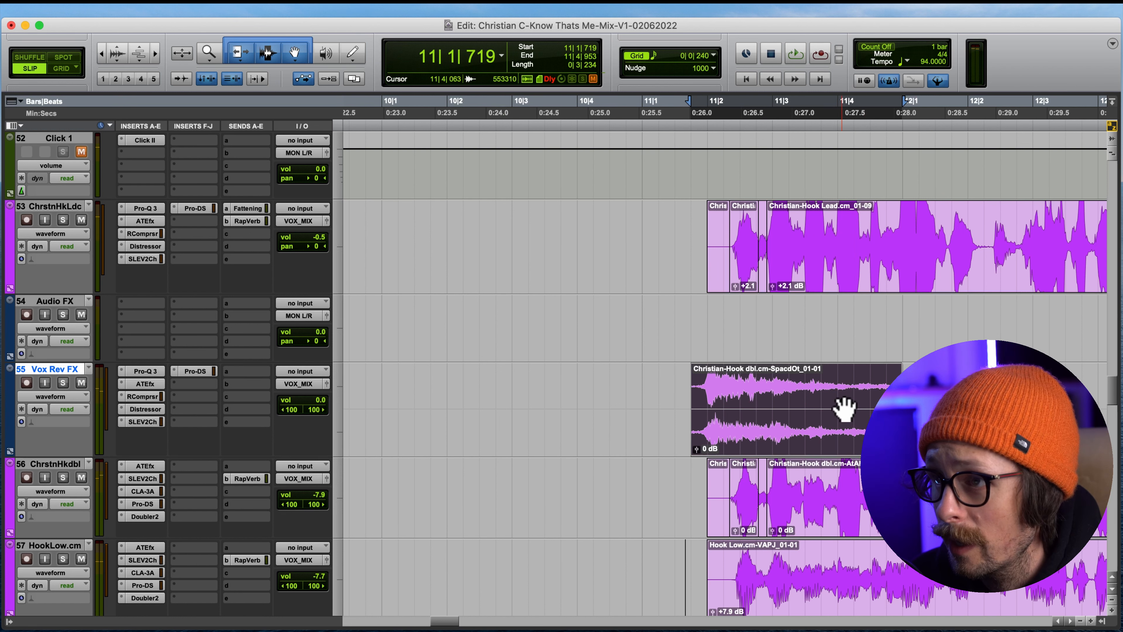
{"action": "left_click", "coordinate": [146, 396]}
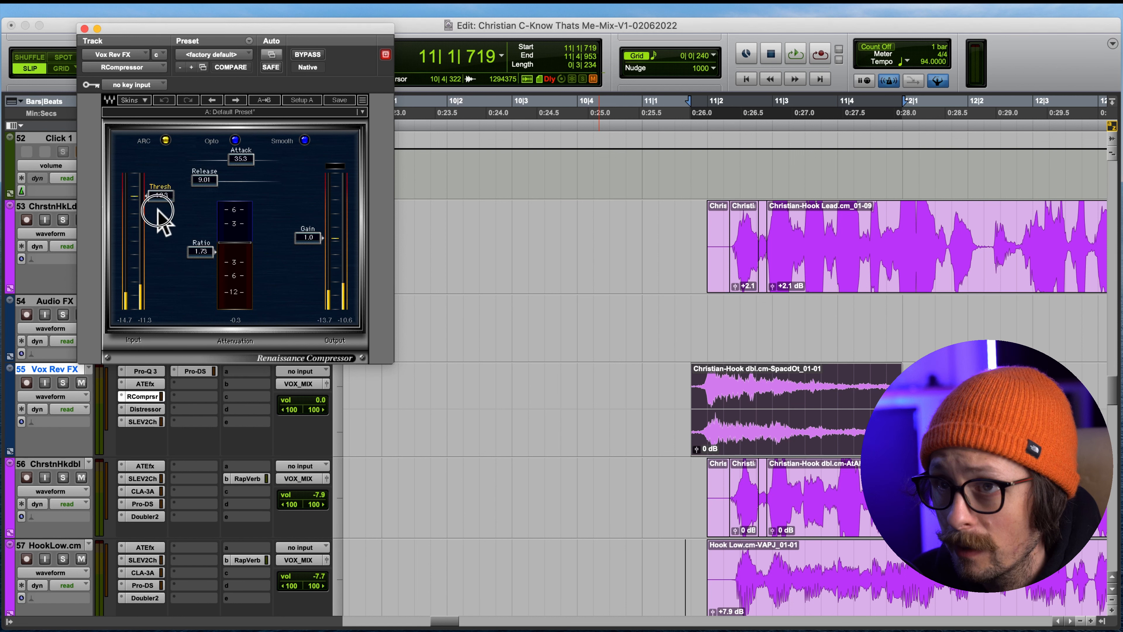
{"action": "left_click", "coordinate": [85, 29]}
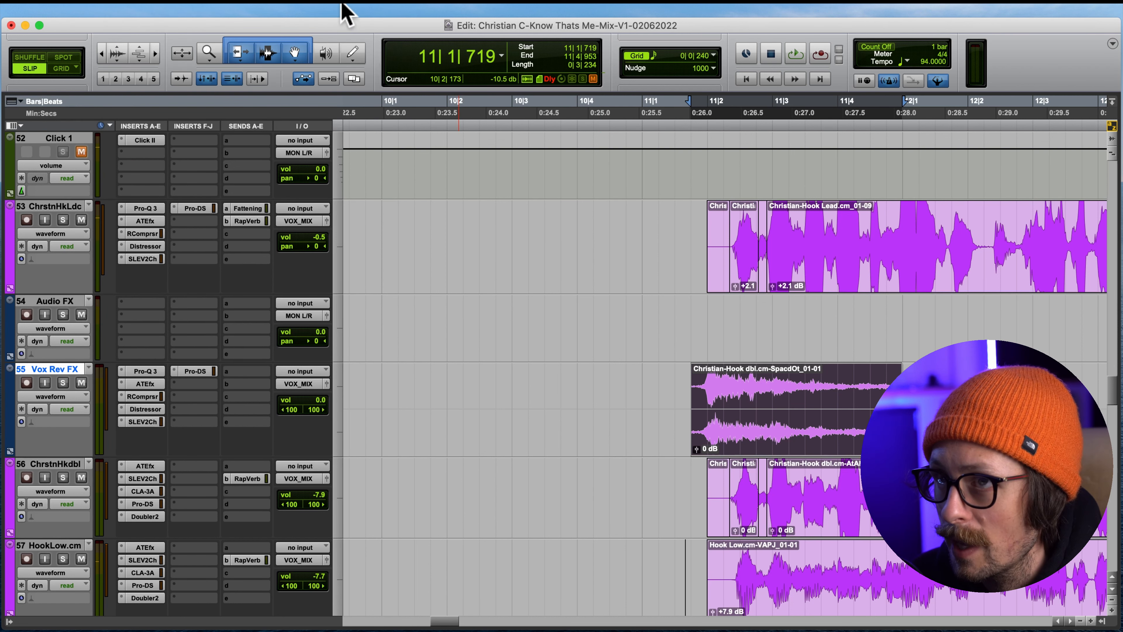
Step: Render the Avid AudioSuite Reverse on the reverb clip and move the reversed clip earlier, toward the hook's start
{"action": "left_click", "coordinate": [320, 8]}
{"action": "mouse_move", "coordinate": [400, 233]}
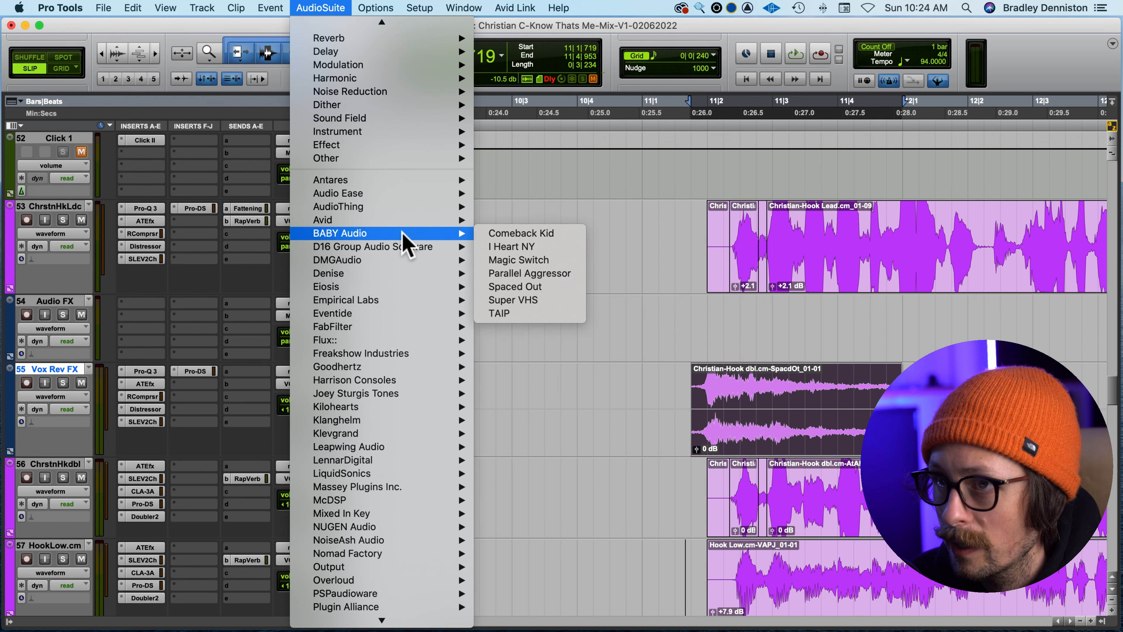
{"action": "mouse_move", "coordinate": [446, 220]}
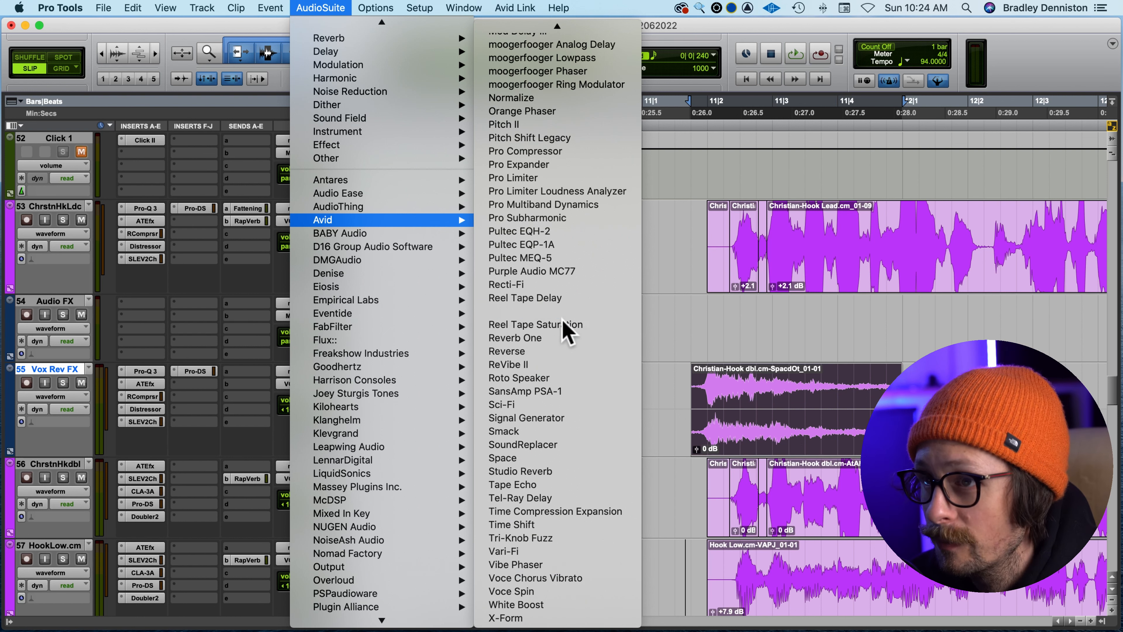
{"action": "left_click", "coordinate": [546, 352]}
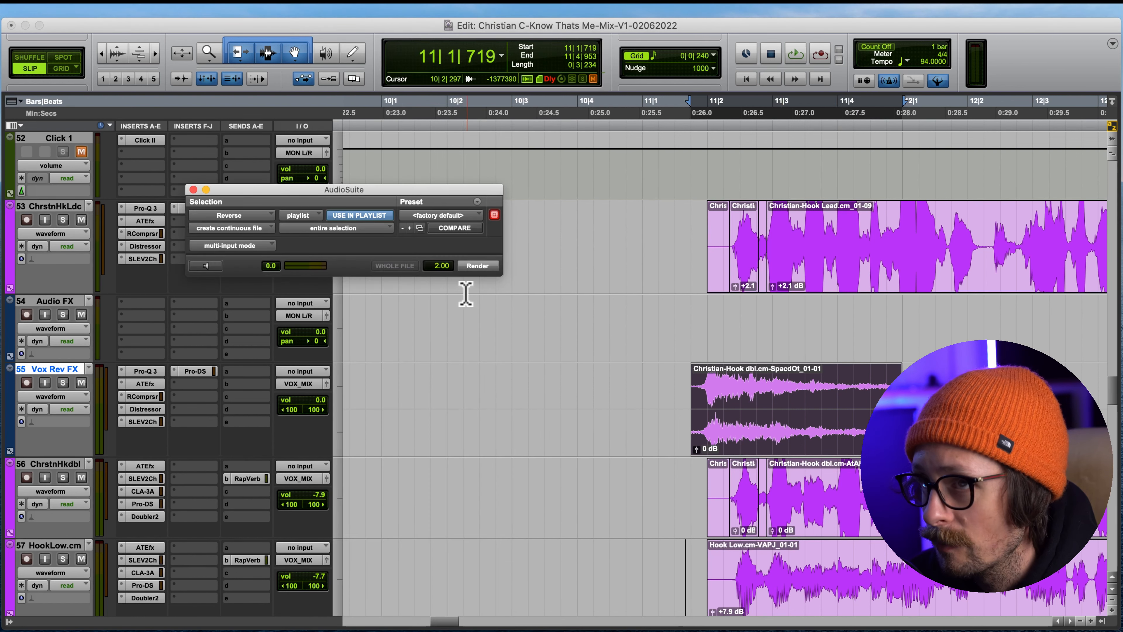
{"action": "left_click", "coordinate": [489, 267]}
{"action": "left_click_drag", "start_coordinate": [865, 416], "coordinate": [717, 420]}
Step: Trim the end of the reversed clip to 11|2|323, where the second lead hook clip begins
{"action": "left_click", "coordinate": [727, 386]}
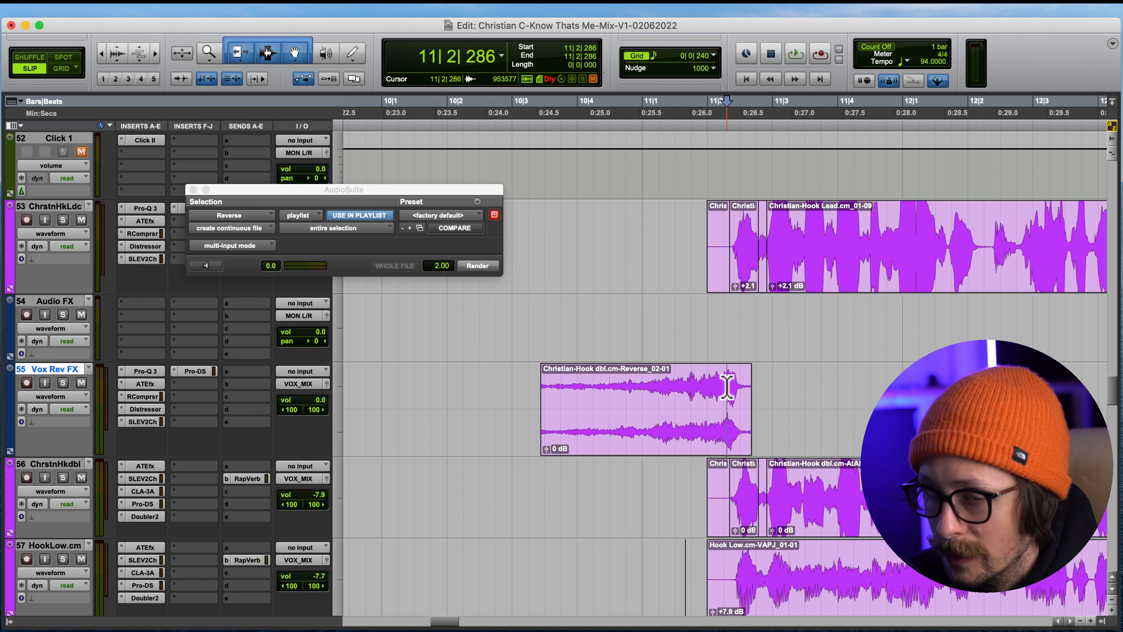
{"action": "key", "text": "t"}
{"action": "key", "text": "t"}
{"action": "key", "text": "t"}
{"action": "left_click", "coordinate": [738, 383]}
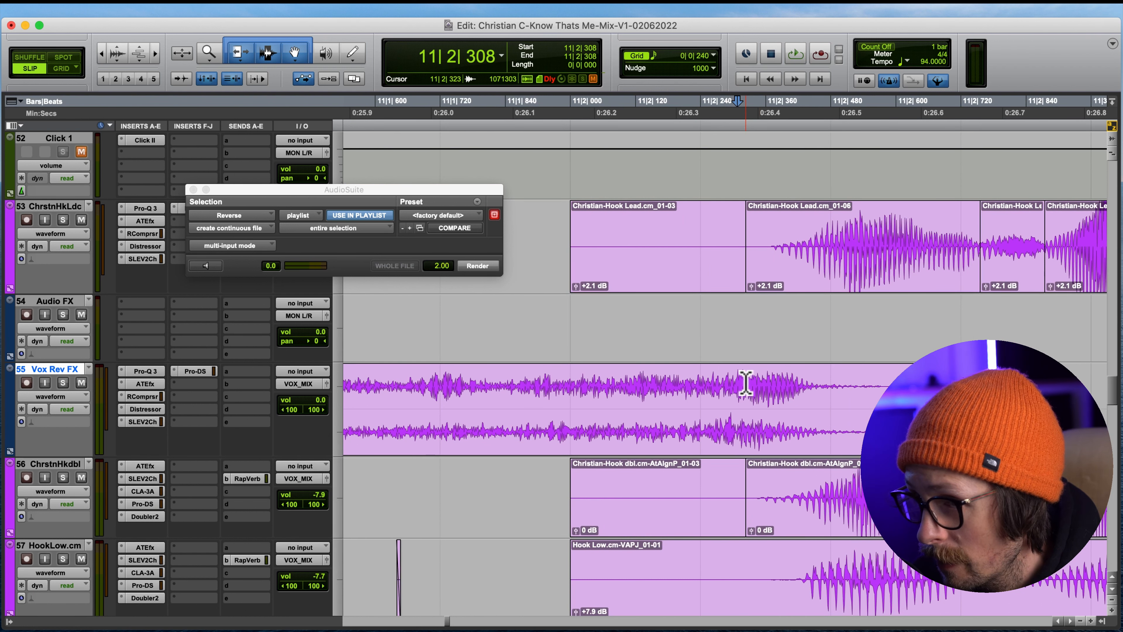
{"action": "left_click", "coordinate": [745, 383]}
{"action": "key", "text": "s"}
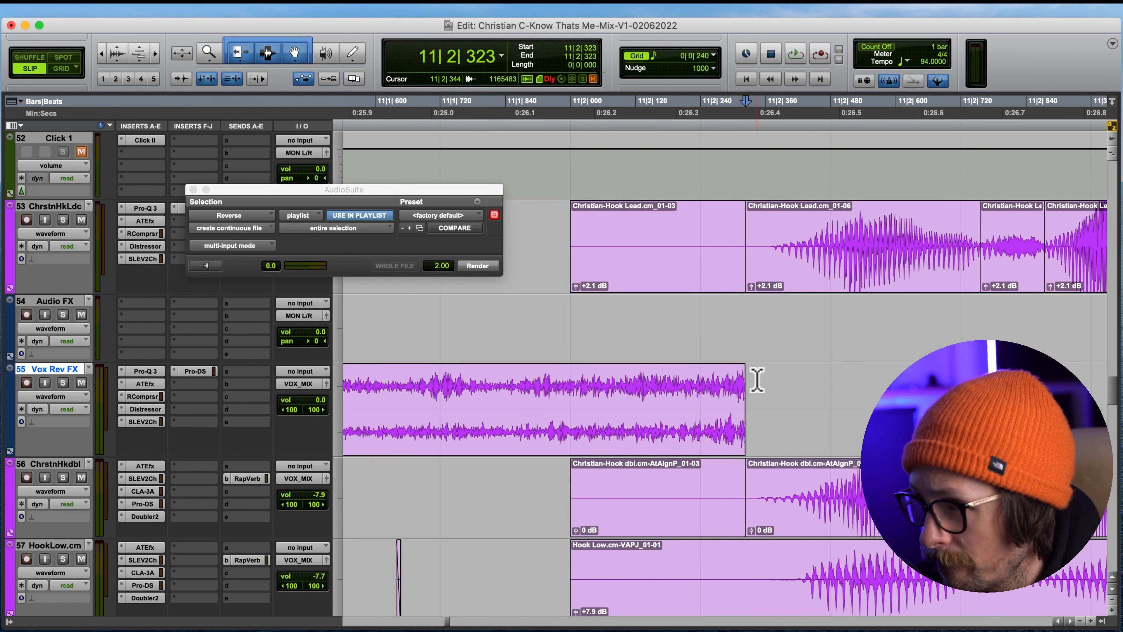
Step: Adjust the reversed clip's end and move the clip later to span 10|3|581 to 11|2|480
{"action": "left_click", "coordinate": [722, 412]}
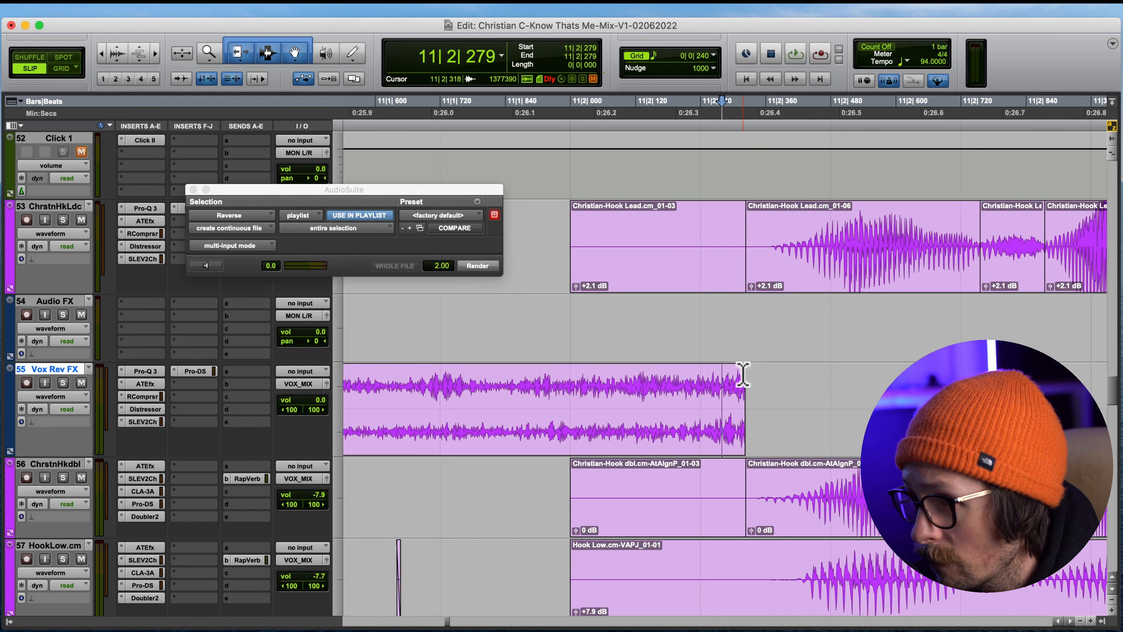
{"action": "left_click_drag", "start_coordinate": [745, 376], "coordinate": [739, 375]}
{"action": "left_click_drag", "start_coordinate": [694, 432], "coordinate": [780, 427]}
{"action": "key", "text": "r"}
{"action": "key", "text": "r"}
{"action": "key", "text": "r"}
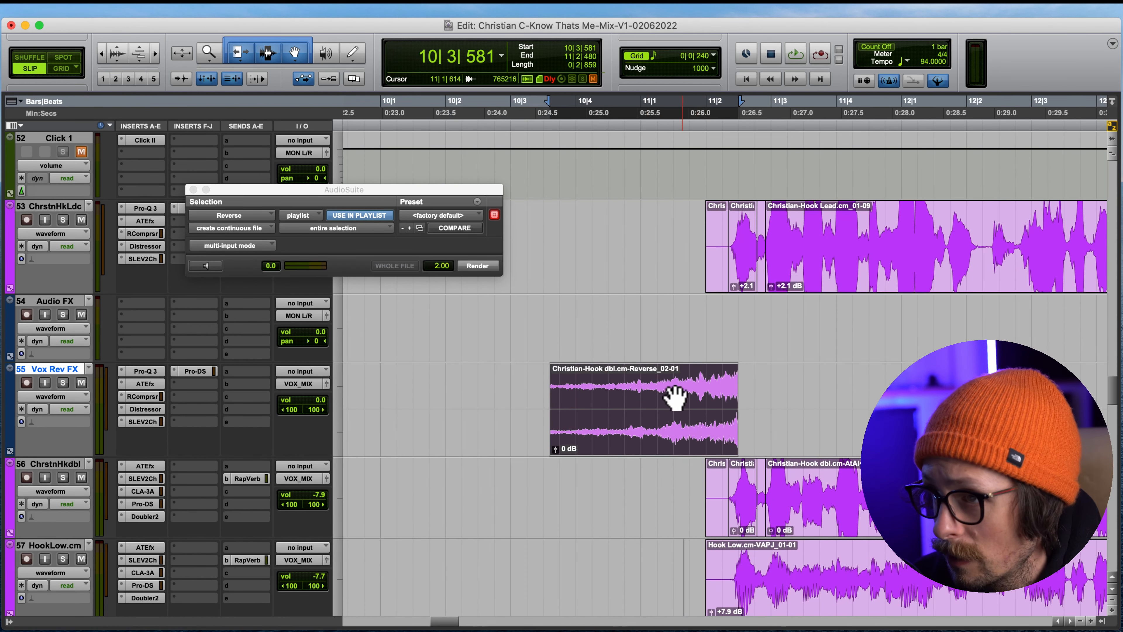
Step: Shorten the reversed clip to start at about 11|1 with a fade-in, and play the transition from 10|3|951
{"action": "mouse_move", "coordinate": [556, 416]}
{"action": "left_mouse_down"}
{"action": "mouse_move", "coordinate": [632, 411]}
{"action": "mouse_move", "coordinate": [645, 397]}
{"action": "mouse_move", "coordinate": [613, 398]}
{"action": "left_mouse_up"}
{"action": "key", "text": "f"}
{"action": "left_click", "coordinate": [575, 389]}
{"action": "key", "text": "space"}
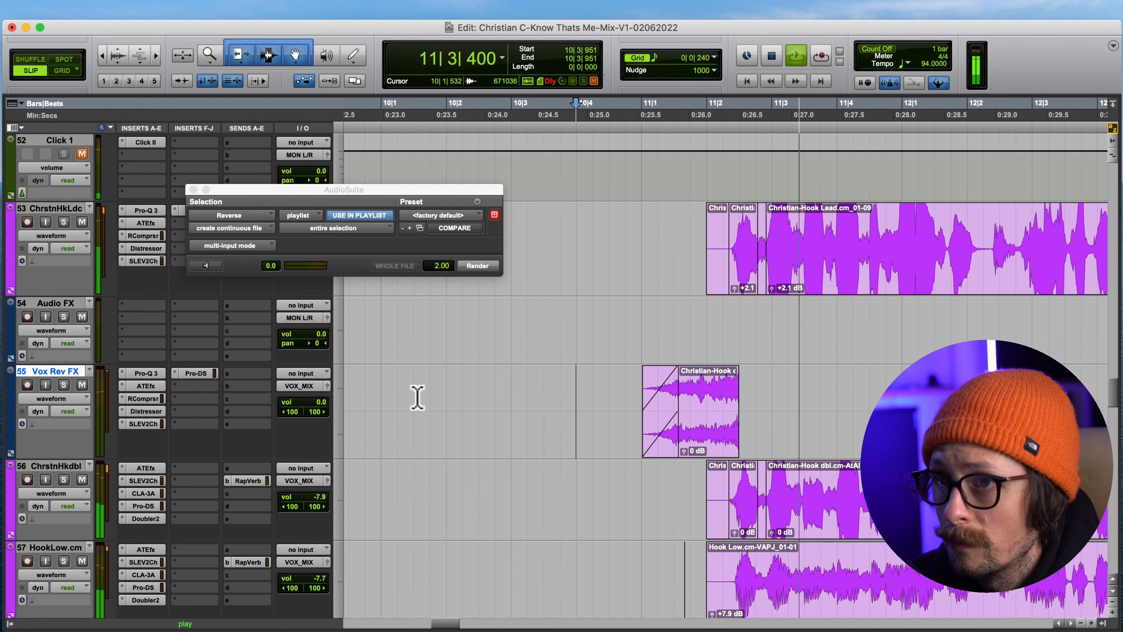
Step: Lengthen the fade-in on the reversed Vox Rev FX clip so that it ends at 11|2|275
{"action": "key", "text": "space"}
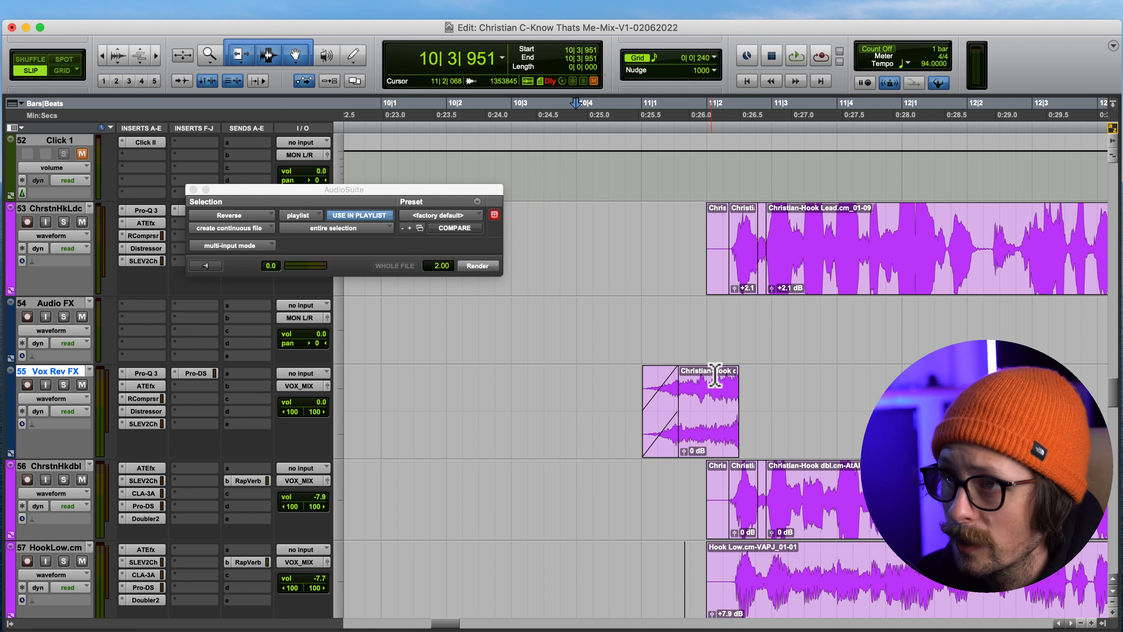
{"action": "left_click_drag", "start_coordinate": [714, 374], "coordinate": [591, 389]}
{"action": "key", "text": "f"}
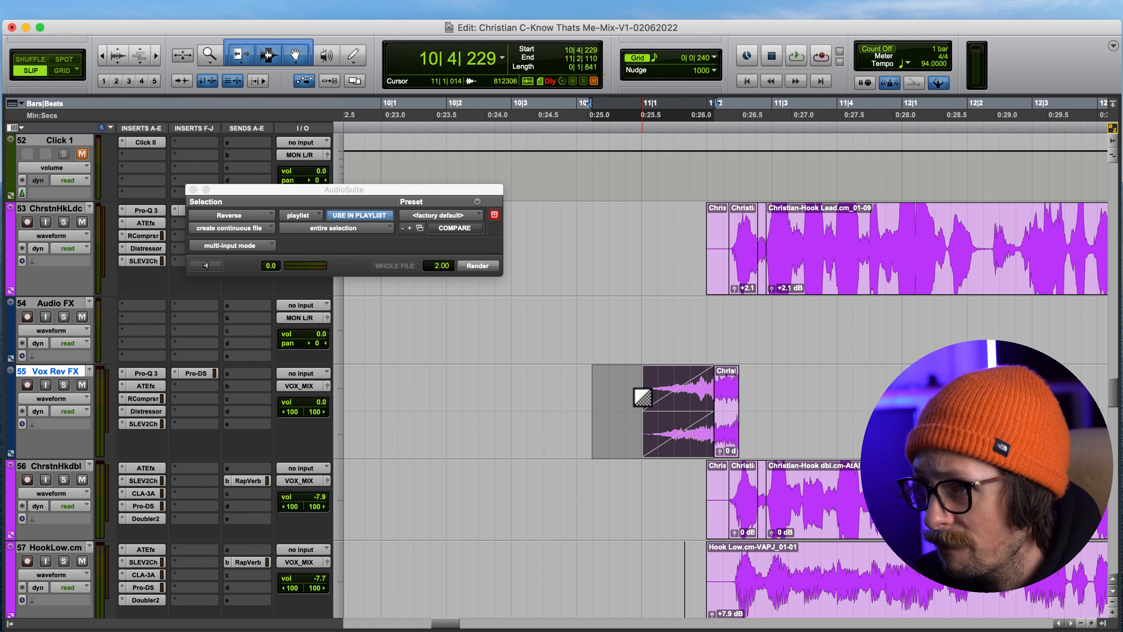
{"action": "left_click_drag", "start_coordinate": [728, 376], "coordinate": [628, 393]}
{"action": "key", "text": "f"}
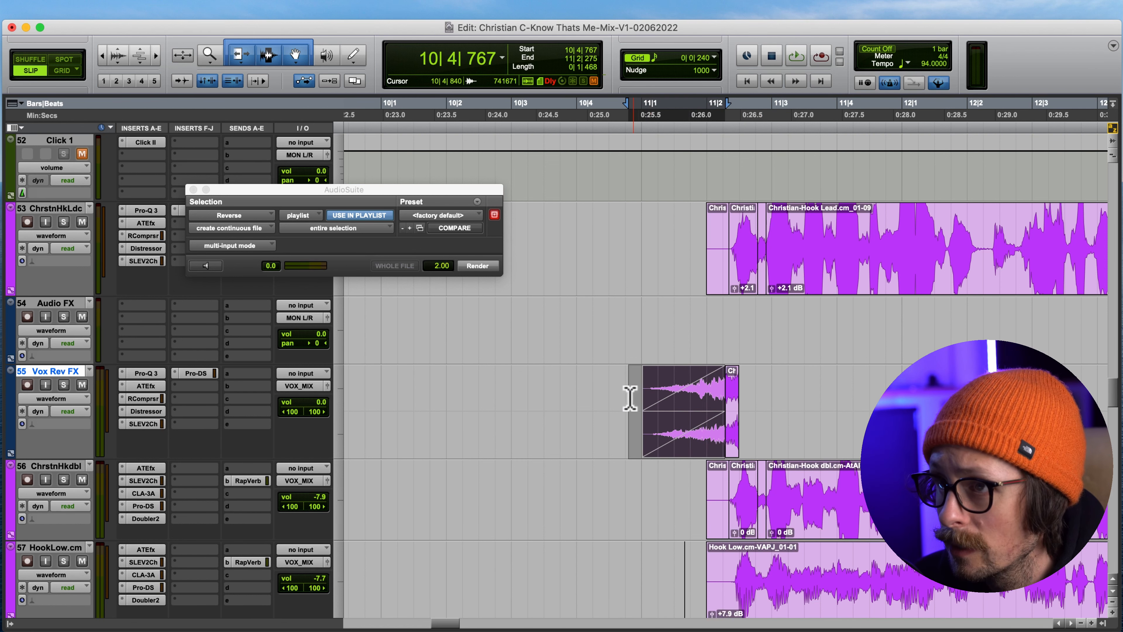
{"action": "left_click", "coordinate": [630, 398]}
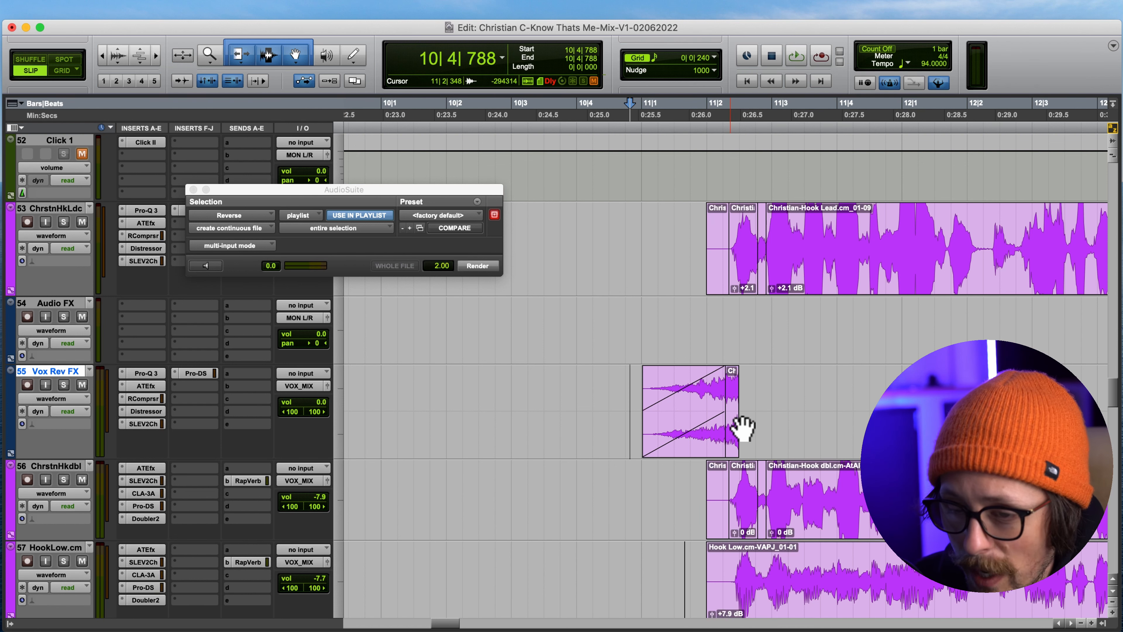
Step: Extend the reversed clip's fade-in to 11|2|369 and bend its curve so the level rises slowly at first
{"action": "key", "text": "t"}
{"action": "key", "text": "t"}
{"action": "key", "text": "r"}
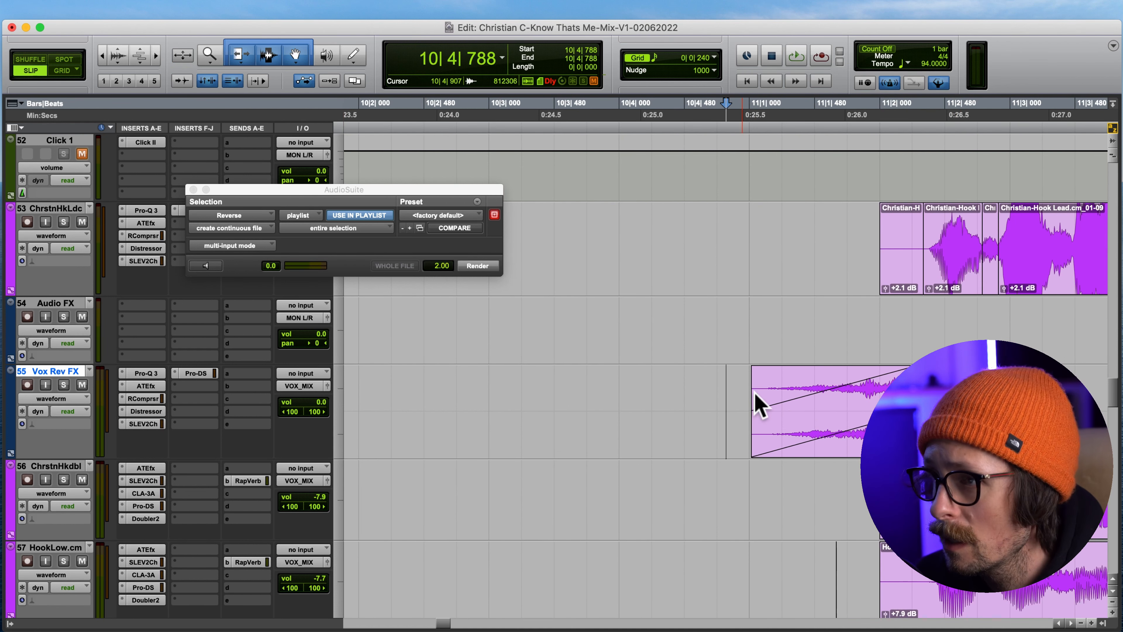
{"action": "left_click_drag", "start_coordinate": [922, 451], "coordinate": [921, 442]}
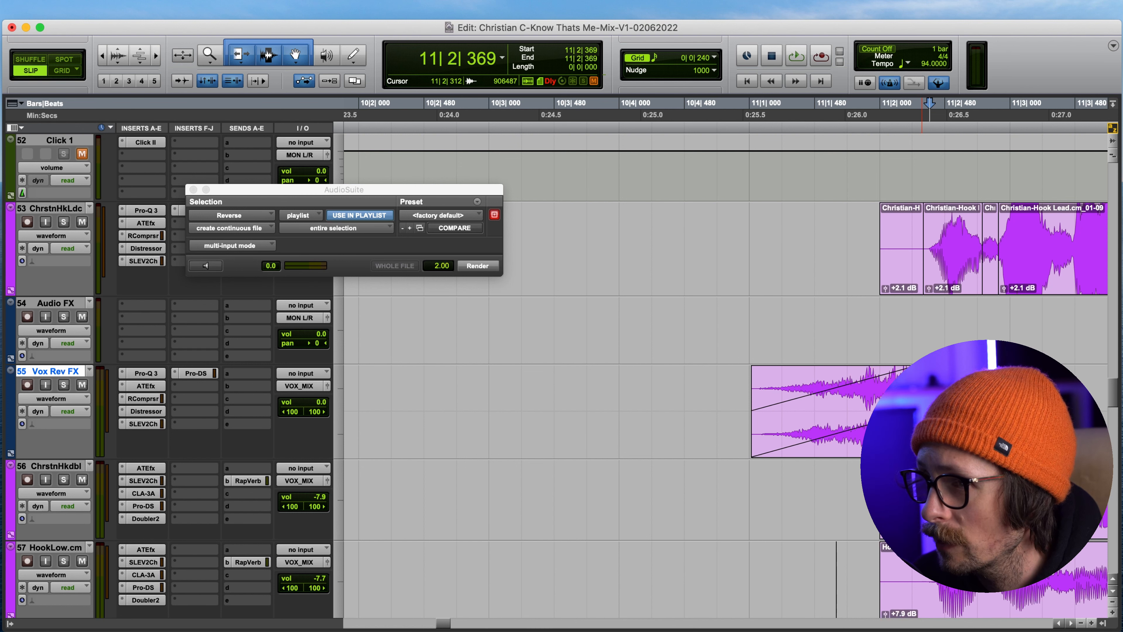
{"action": "left_click_drag", "start_coordinate": [928, 398], "coordinate": [727, 397]}
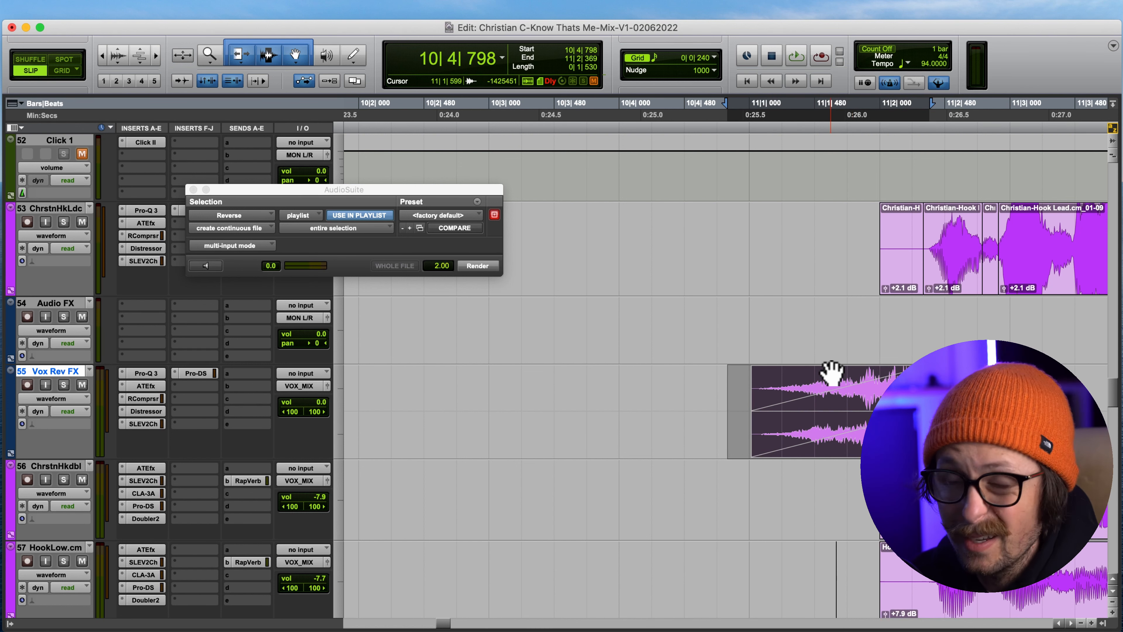
{"action": "mouse_move", "coordinate": [853, 438]}
{"action": "left_mouse_down"}
{"action": "mouse_move", "coordinate": [855, 464]}
{"action": "mouse_move", "coordinate": [853, 402]}
{"action": "mouse_move", "coordinate": [858, 418]}
{"action": "left_mouse_up"}
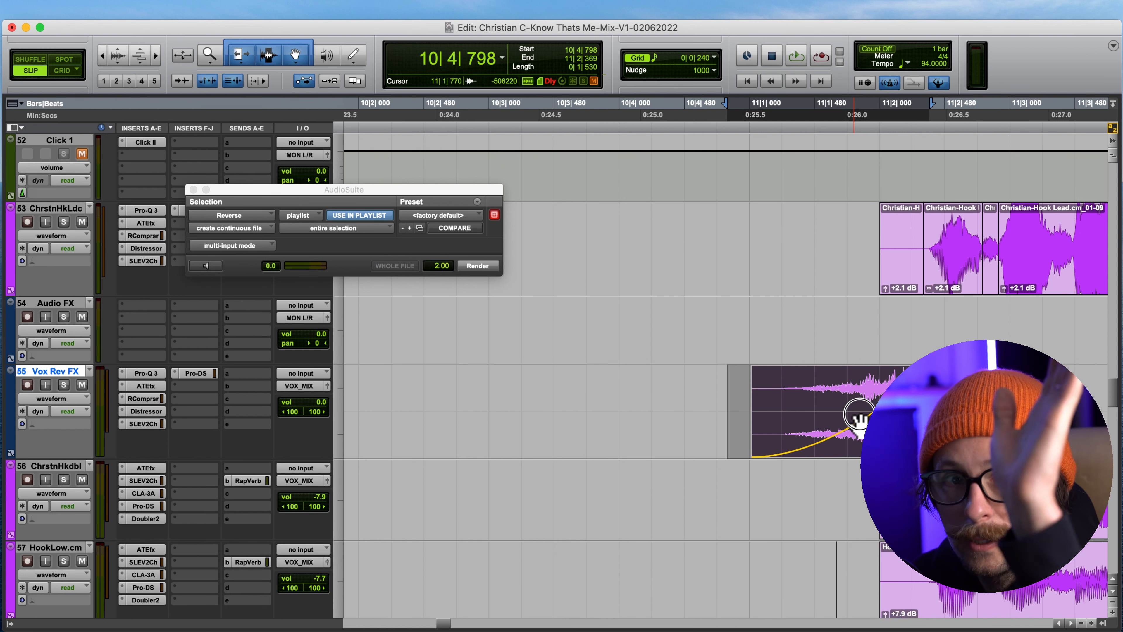
{"action": "left_click_drag", "start_coordinate": [858, 418], "coordinate": [859, 420]}
Step: Play the reversed swell into the hook from 10|4|716
{"action": "left_click", "coordinate": [715, 407]}
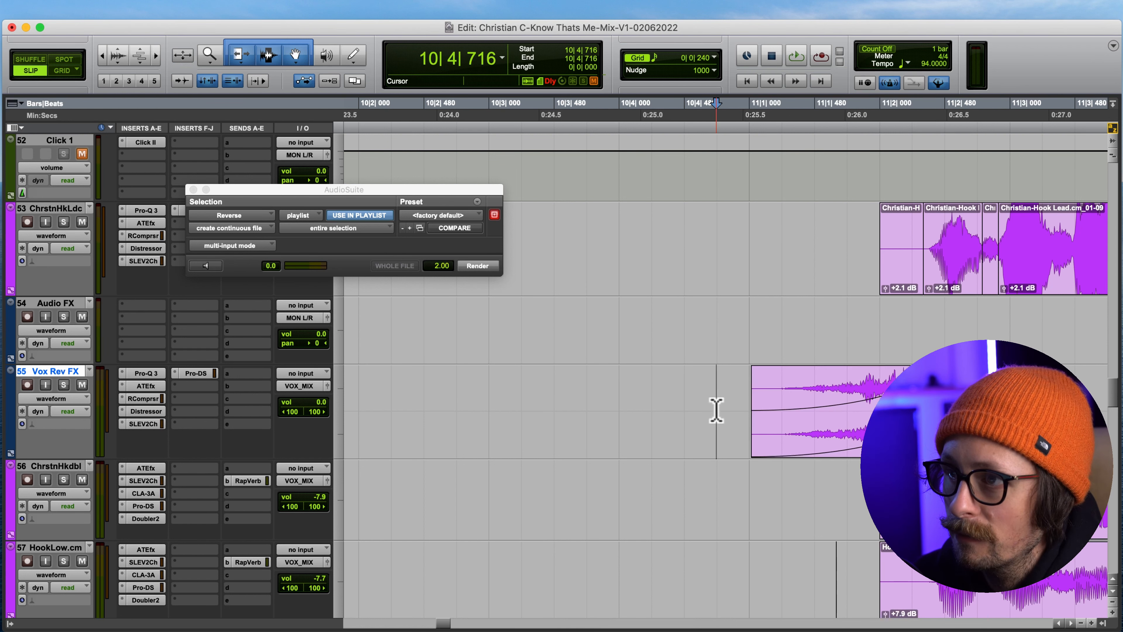
{"action": "key", "text": "space"}
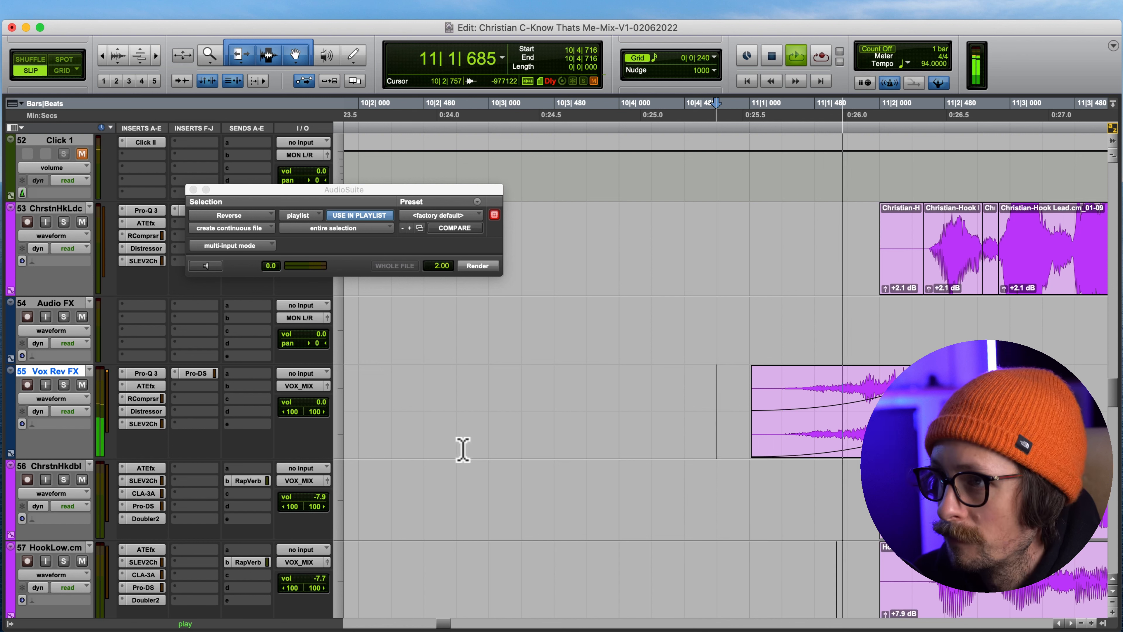
{"action": "key", "text": "space"}
{"action": "key", "text": "space"}
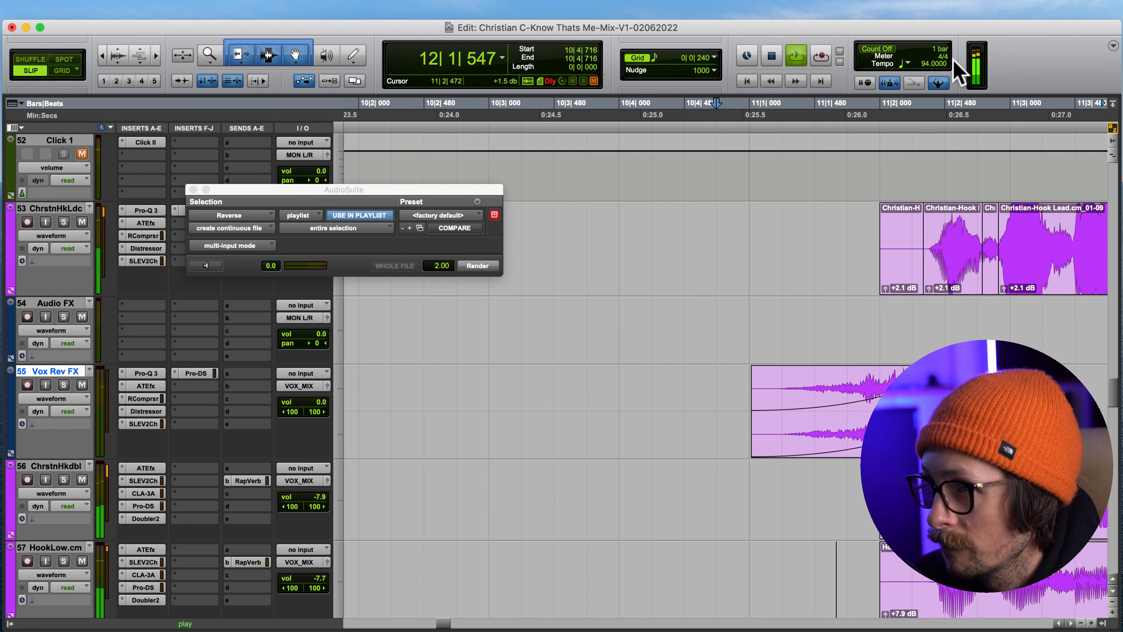
{"action": "key", "text": "space"}
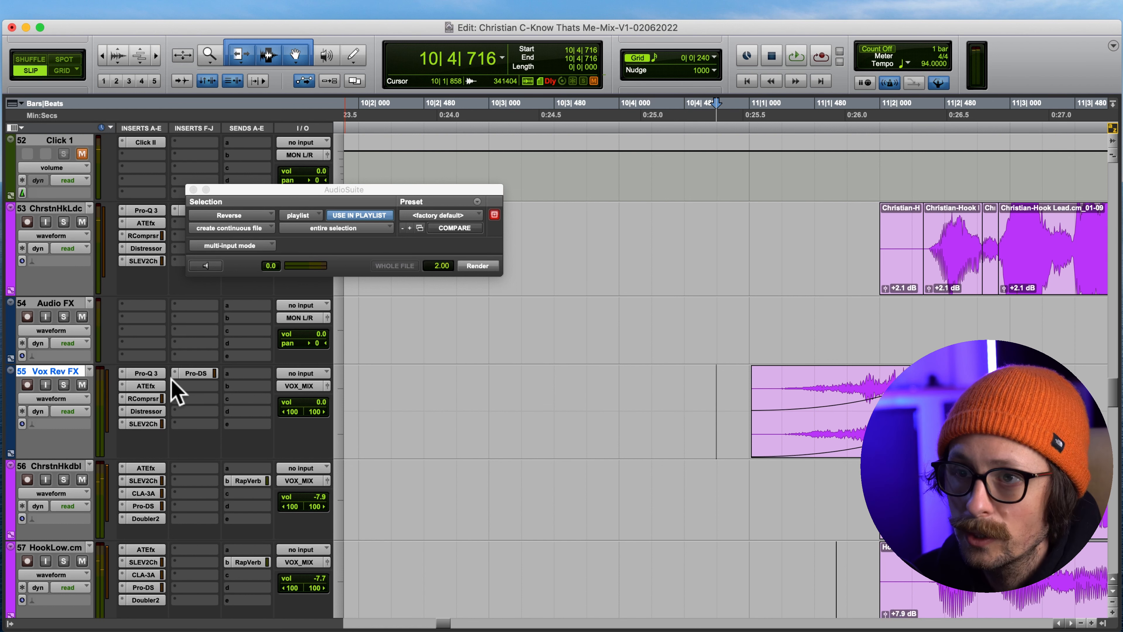
Step: In the SSL EV2 Channel on Vox Rev FX, boost the HMF gain, set the low-pass filter to about 15 kHz and raise the high-pass toward 350 Hz
{"action": "left_click", "coordinate": [146, 423]}
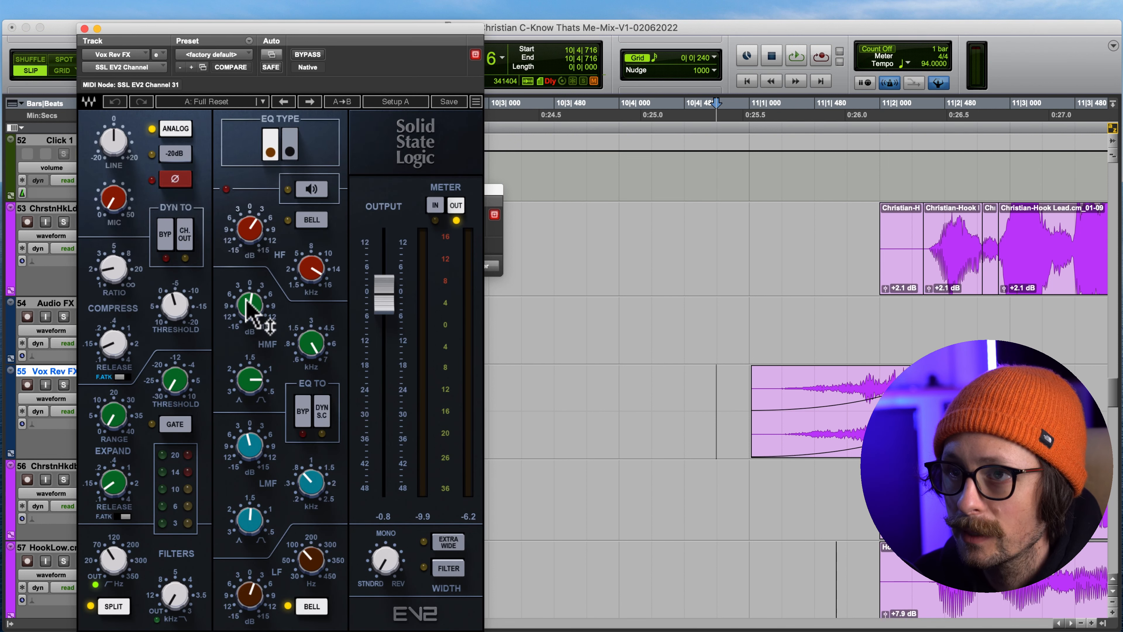
{"action": "left_click_drag", "start_coordinate": [250, 310], "coordinate": [267, 231]}
{"action": "left_click_drag", "start_coordinate": [117, 562], "coordinate": [120, 504]}
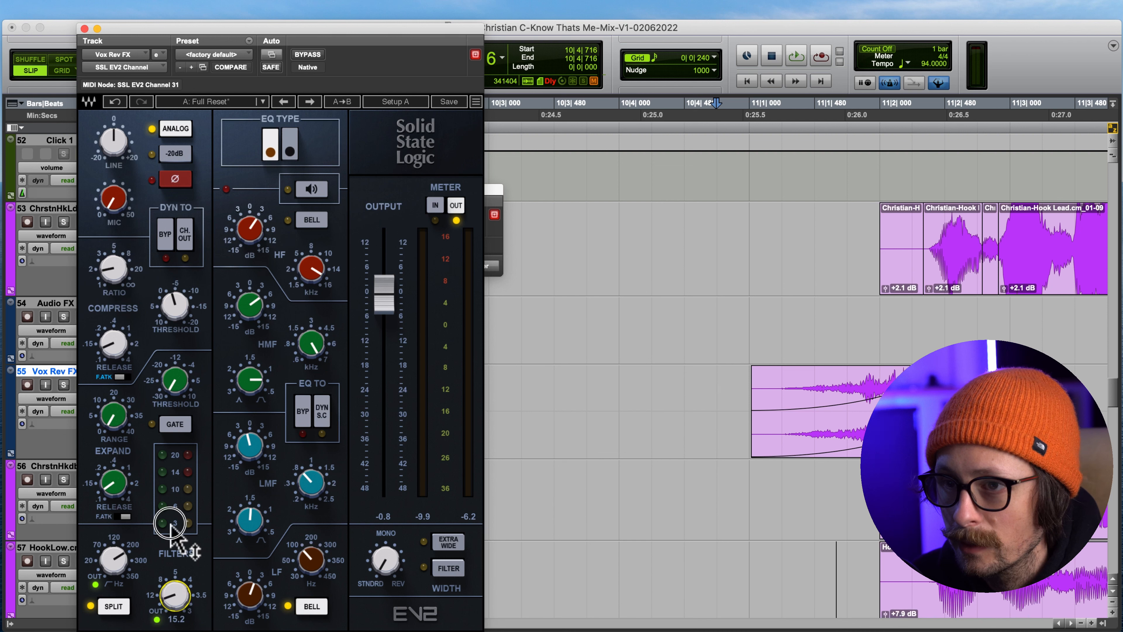
{"action": "left_click_drag", "start_coordinate": [133, 595], "coordinate": [125, 498]}
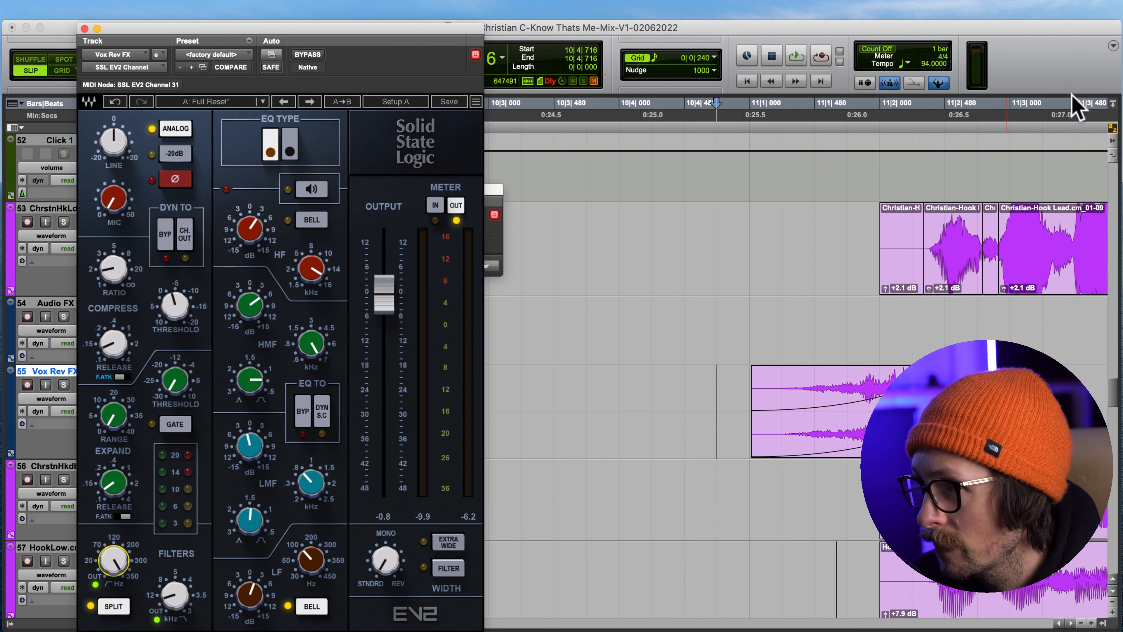
Step: Audition the transition with the SSL EV2 Channel changes, and close the plug-in window
{"action": "left_click", "coordinate": [1048, 170]}
{"action": "key", "text": "space"}
{"action": "key", "text": "space"}
{"action": "key", "text": "space"}
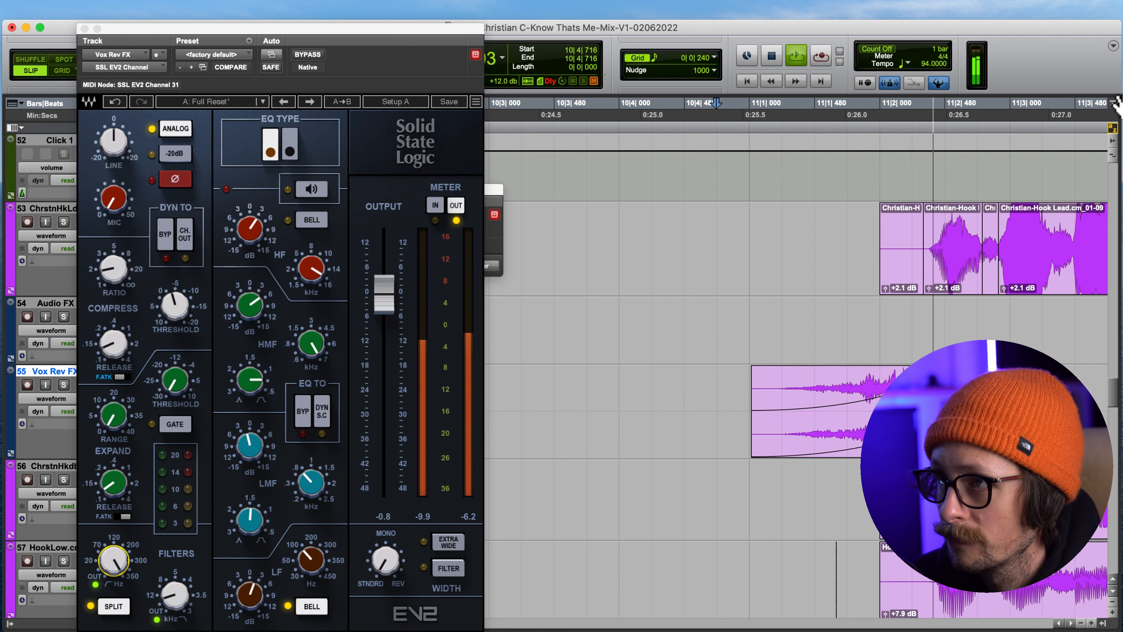
{"action": "key", "text": "space"}
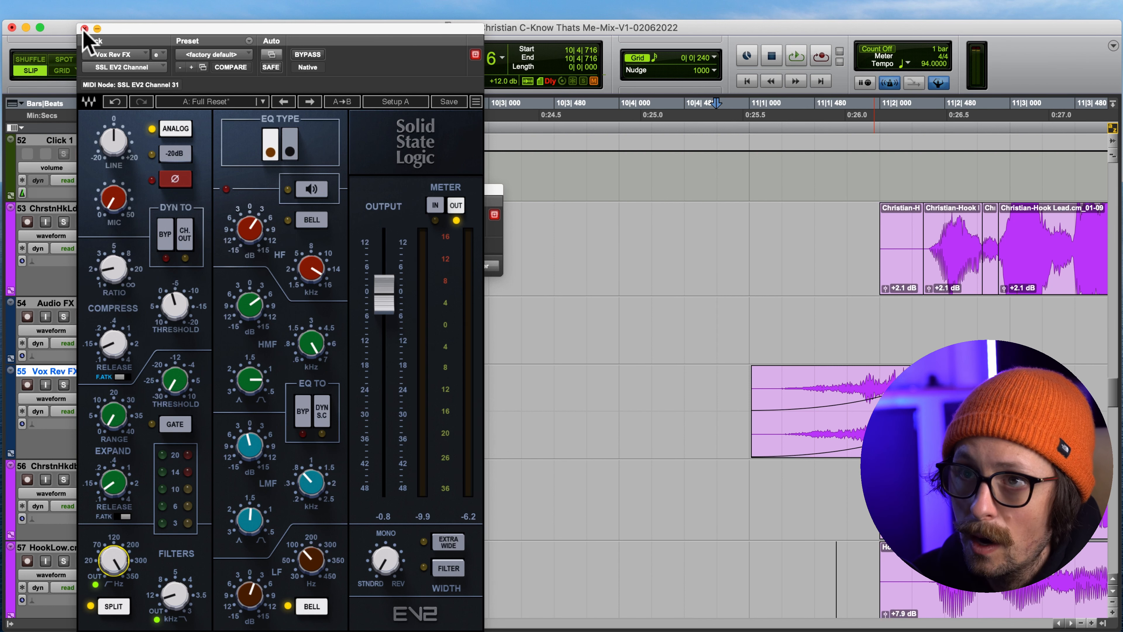
{"action": "left_click", "coordinate": [84, 29]}
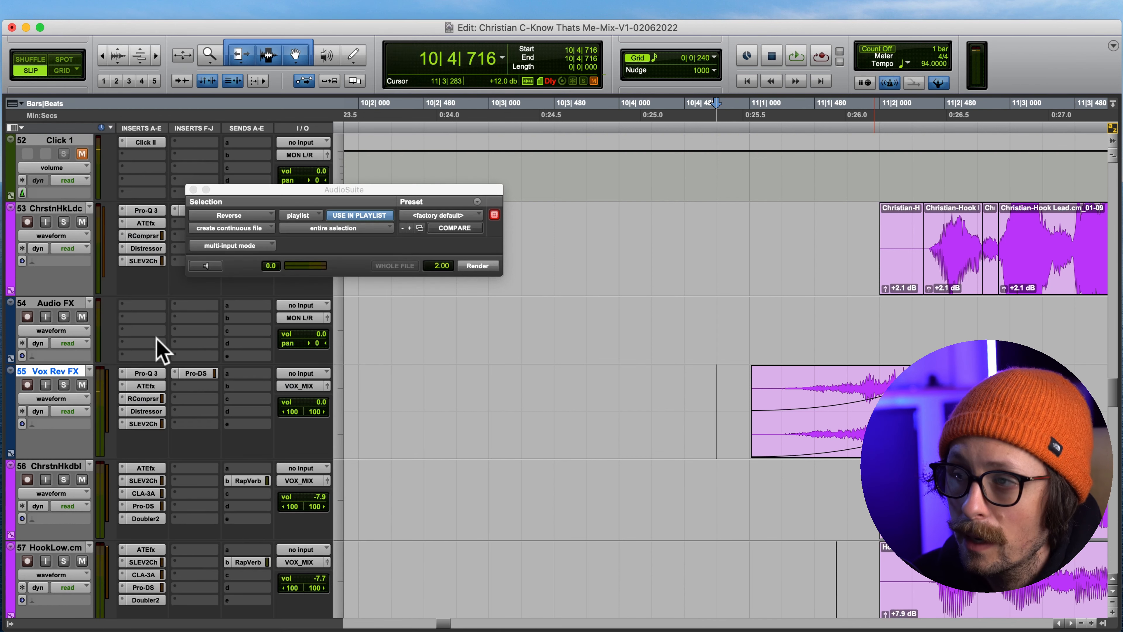
Step: Insert the stereo SoundToys PanMan after Pro-DS on Vox Rev FX and move it down one slot
{"action": "left_click", "coordinate": [189, 383]}
{"action": "mouse_move", "coordinate": [230, 387]}
{"action": "scroll", "coordinate": [381, 571], "scroll_direction": "down", "scroll_amount": 5}
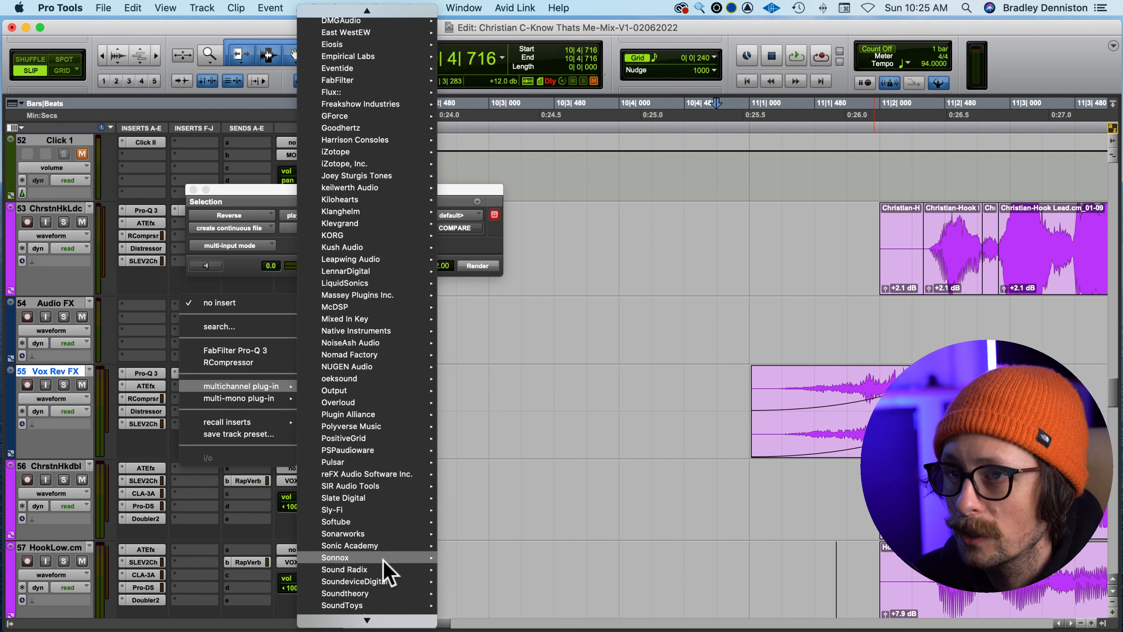
{"action": "scroll", "coordinate": [383, 560], "scroll_direction": "down", "scroll_amount": 4}
{"action": "mouse_move", "coordinate": [360, 506]}
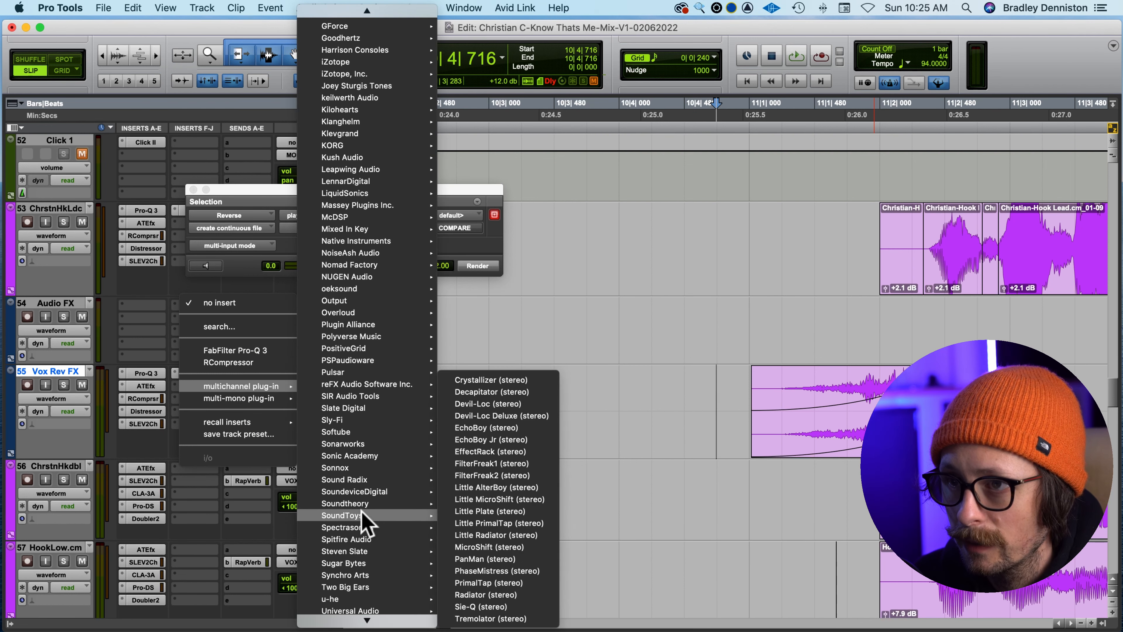
{"action": "left_click", "coordinate": [487, 560]}
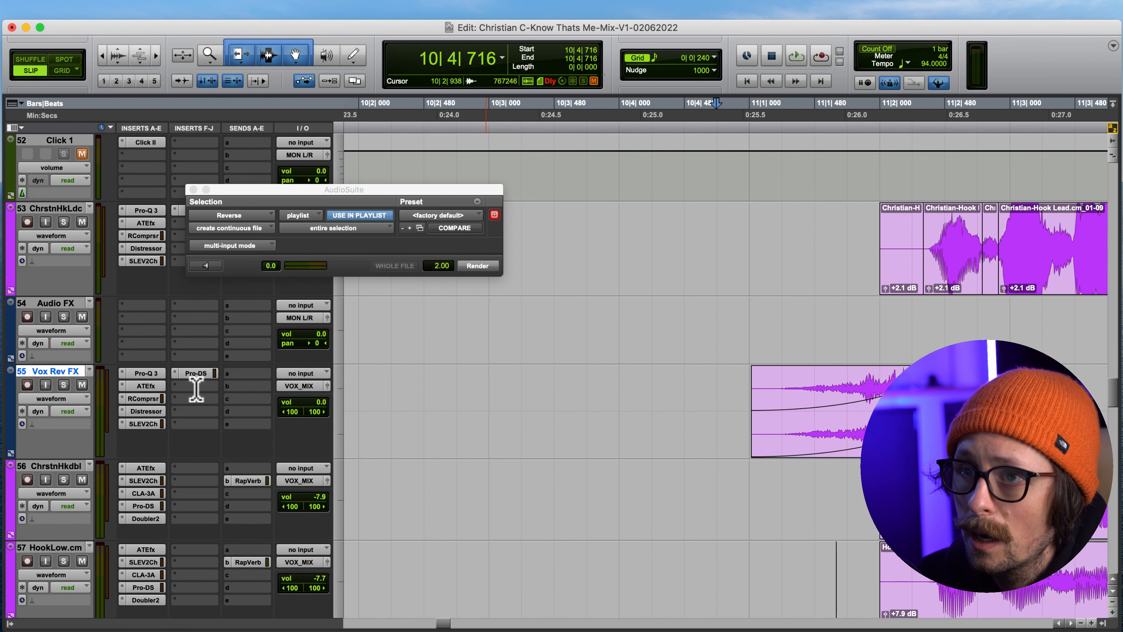
{"action": "left_click", "coordinate": [208, 400]}
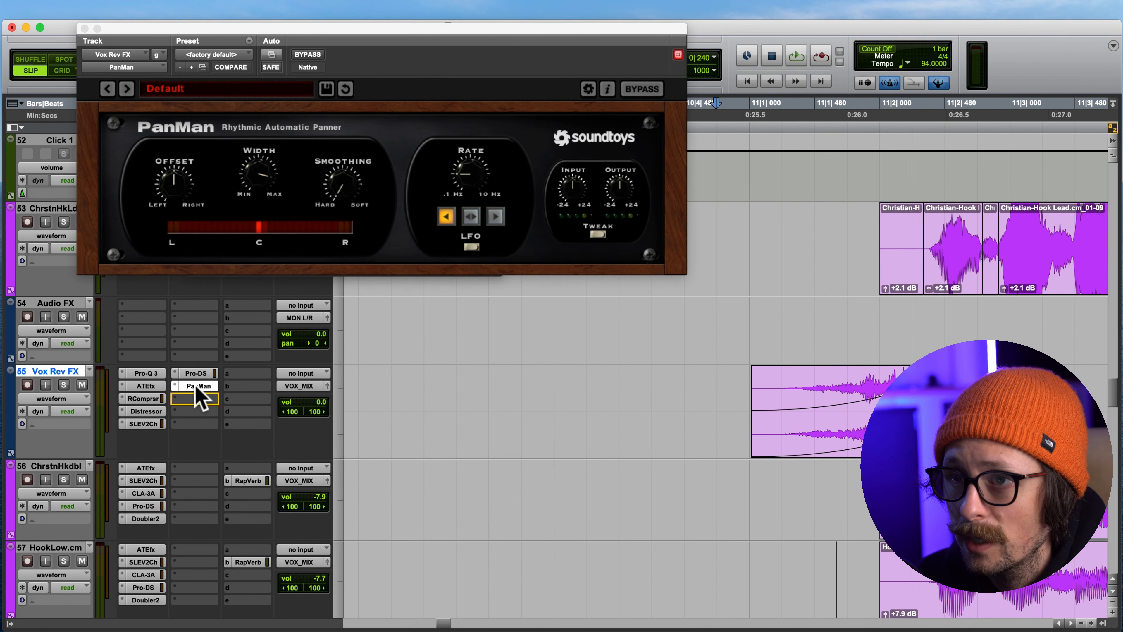
{"action": "left_click", "coordinate": [194, 398]}
Step: Insert the stereo SoundToys MicroShift between Pro-DS and PanMan on Vox Rev FX
{"action": "mouse_move", "coordinate": [257, 387]}
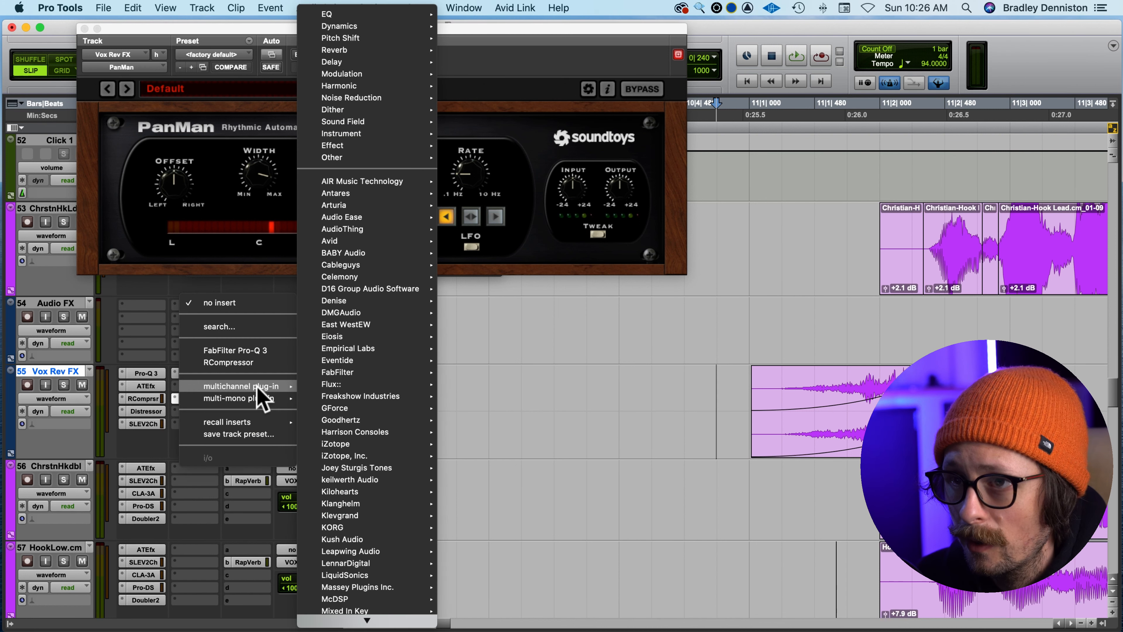
{"action": "scroll", "coordinate": [359, 522], "scroll_direction": "down", "scroll_amount": 10}
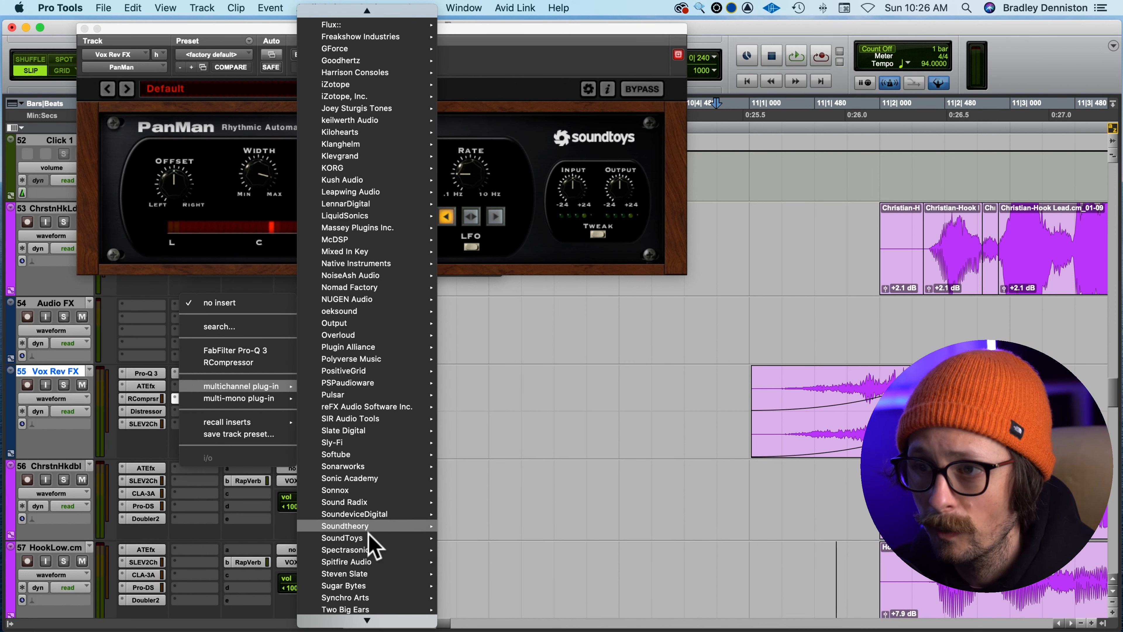
{"action": "mouse_move", "coordinate": [369, 537]}
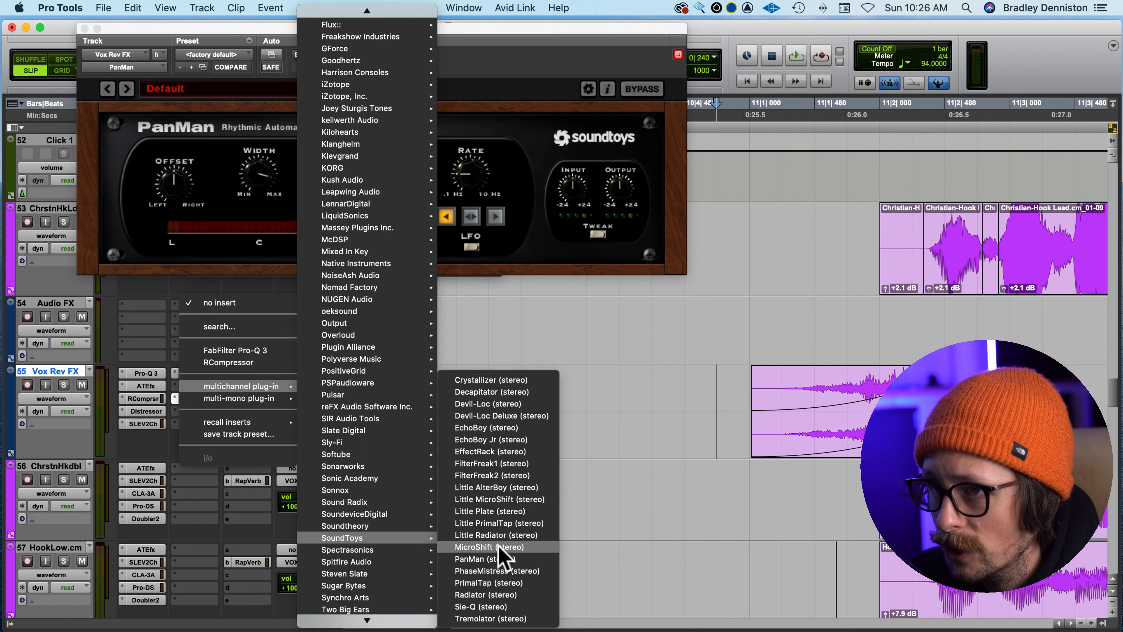
{"action": "left_click", "coordinate": [499, 558]}
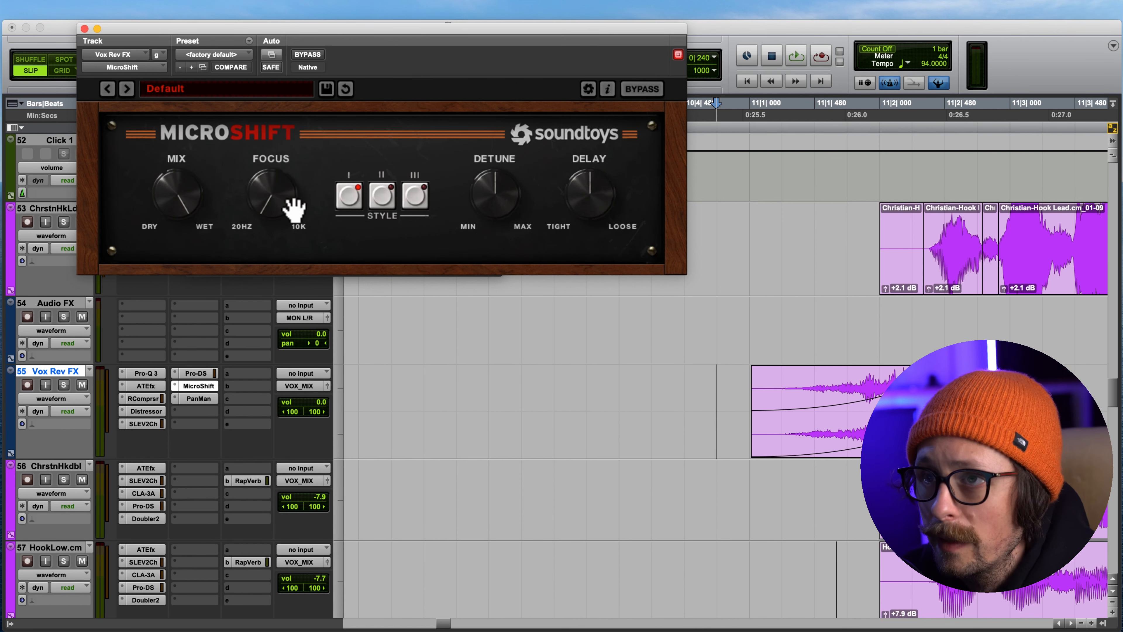
Step: Load MicroShift's Fat Wide Pads preset with the mix at about half, and audition the reversed swell
{"action": "left_click_drag", "start_coordinate": [170, 208], "coordinate": [156, 251]}
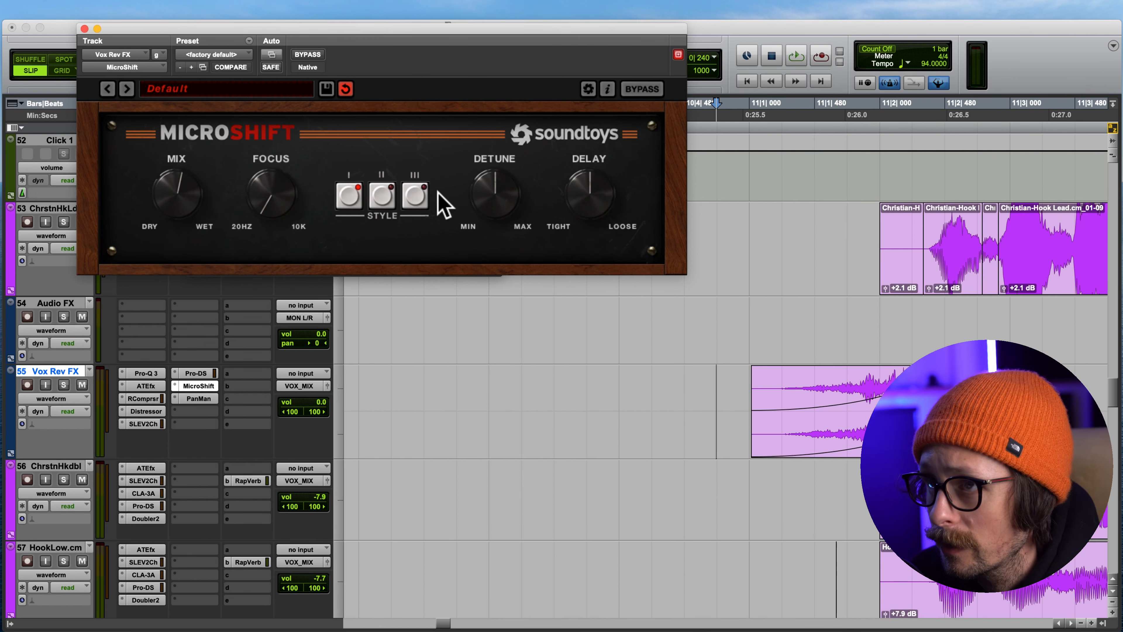
{"action": "left_click", "coordinate": [254, 89]}
{"action": "scroll", "coordinate": [245, 195], "scroll_direction": "down", "scroll_amount": 3}
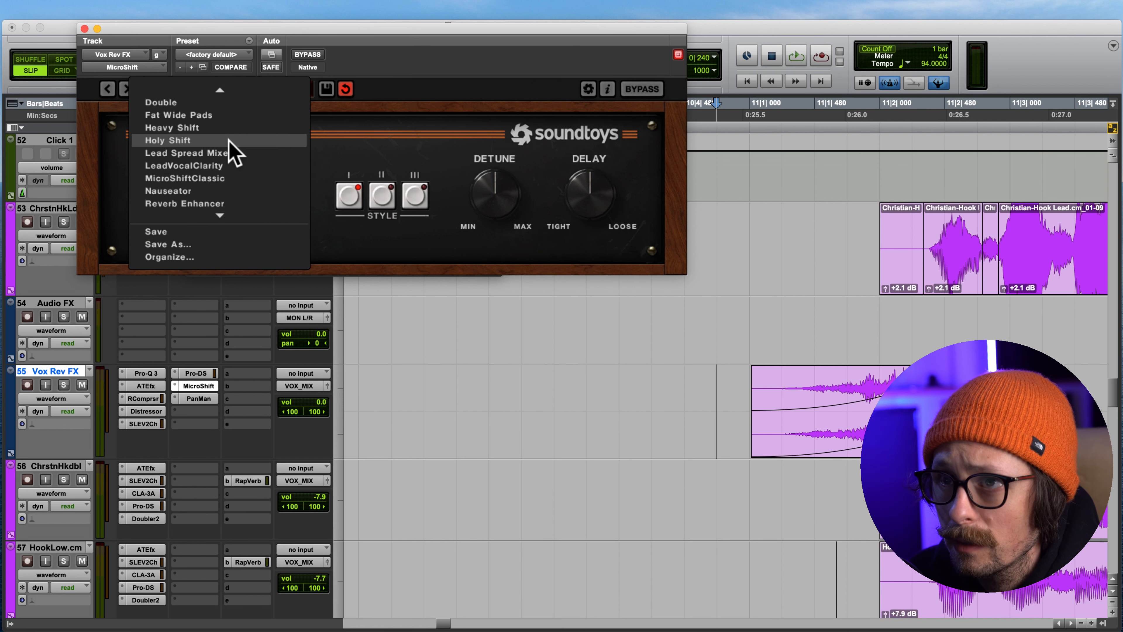
{"action": "left_click", "coordinate": [219, 116]}
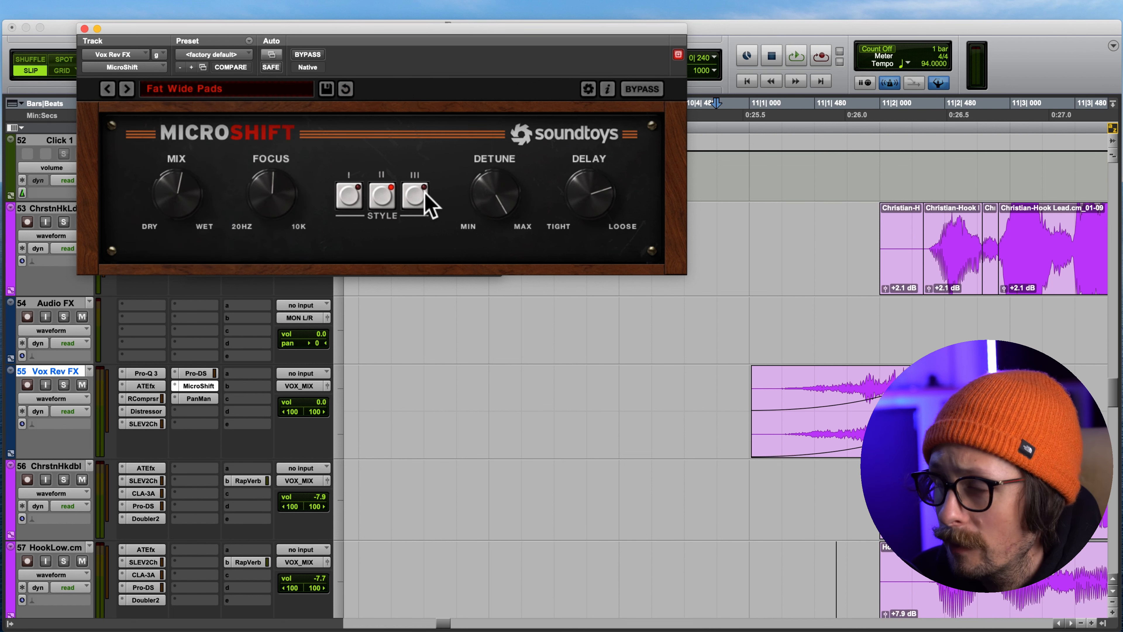
{"action": "left_click", "coordinate": [944, 41]}
{"action": "key", "text": "space"}
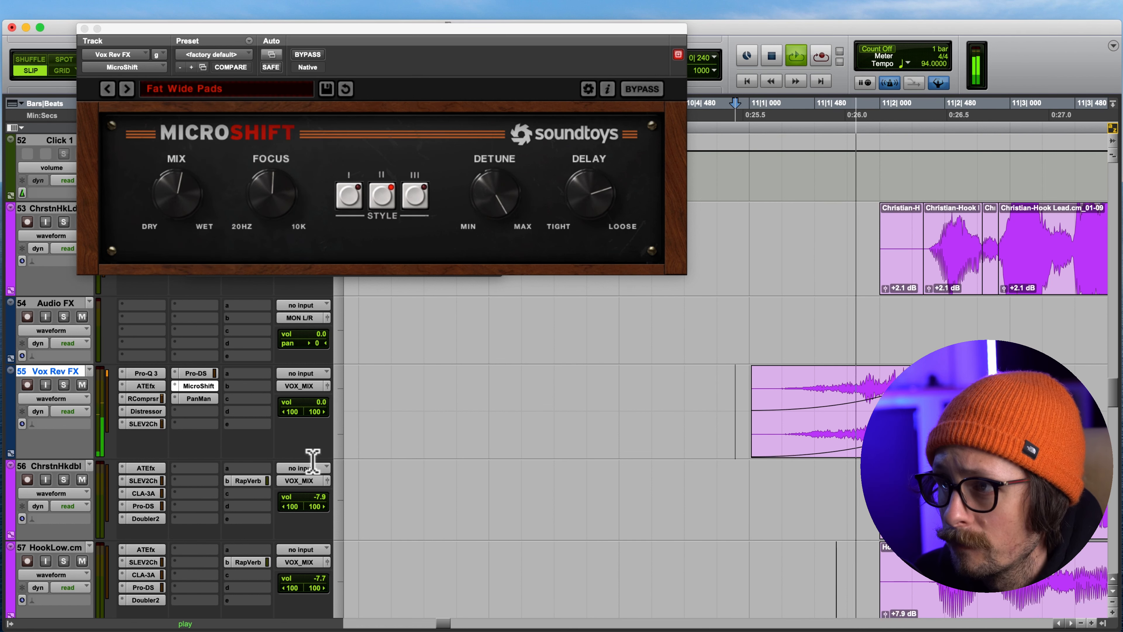
{"action": "key", "text": "space"}
Step: Load the Basic Panning preset 2 BarWideSlow MIDI in PanMan on Vox Rev FX
{"action": "left_click", "coordinate": [209, 399]}
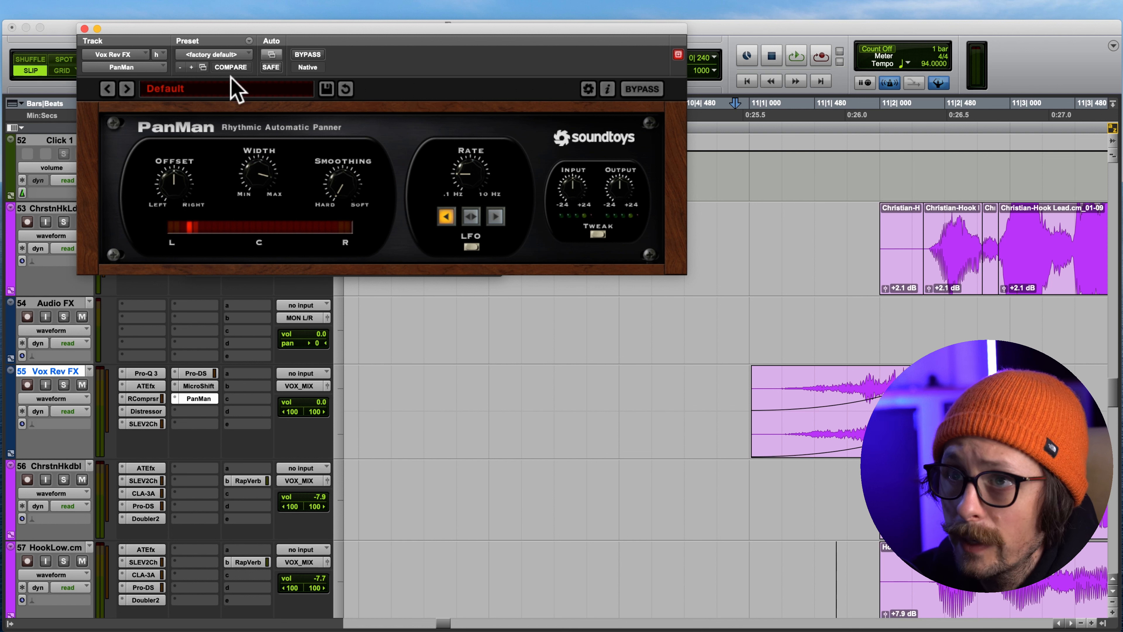
{"action": "left_click", "coordinate": [228, 88]}
{"action": "mouse_move", "coordinate": [223, 89]}
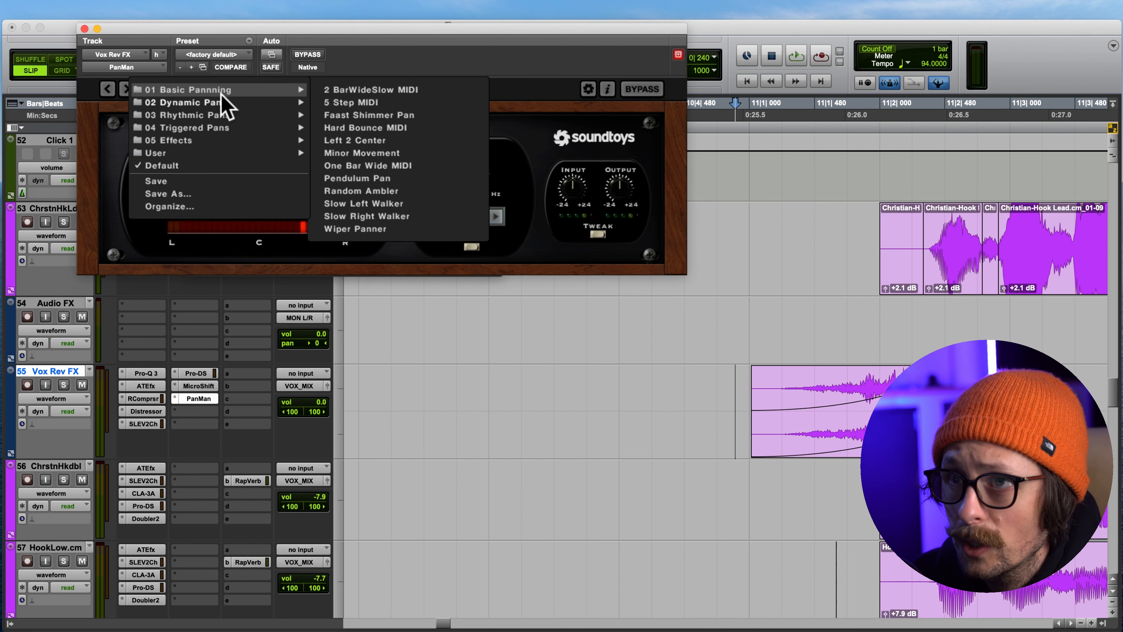
{"action": "left_click", "coordinate": [363, 91]}
Step: Set PanMan's rhythm to 1/16th, increase its width and reduce its smoothing
{"action": "left_click", "coordinate": [442, 189]}
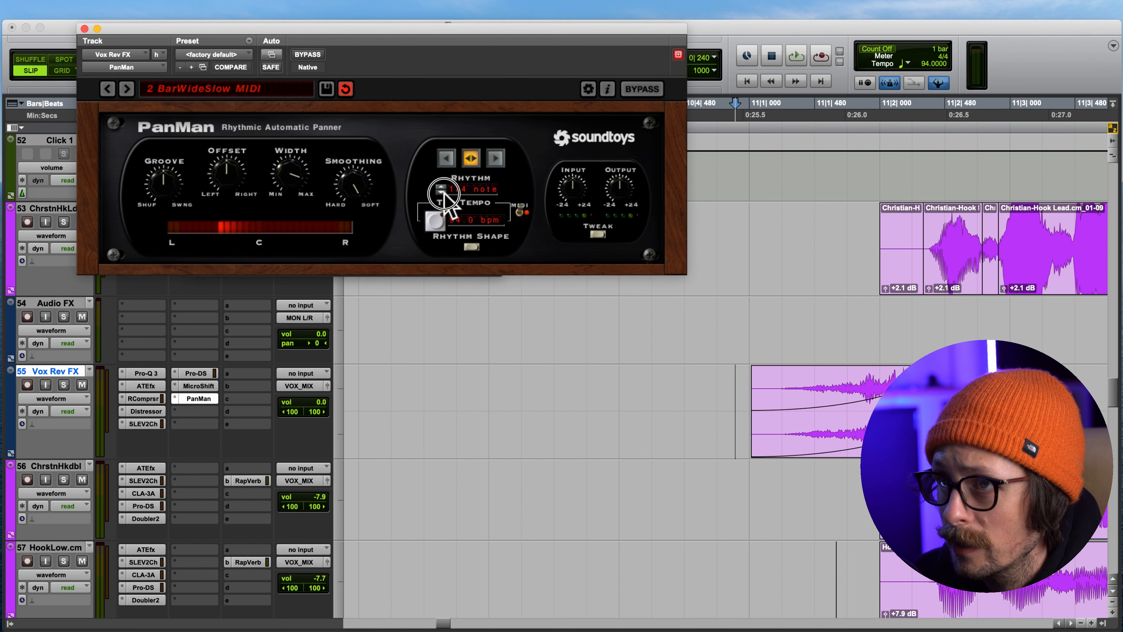
{"action": "left_click", "coordinate": [441, 190]}
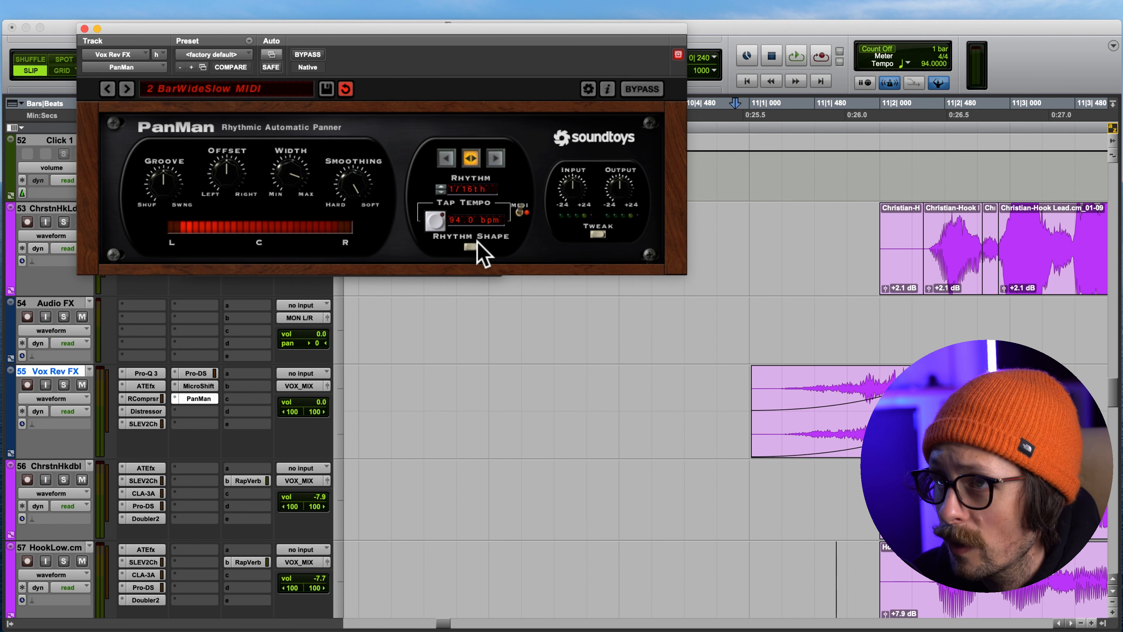
{"action": "left_click_drag", "start_coordinate": [291, 165], "coordinate": [303, 106]}
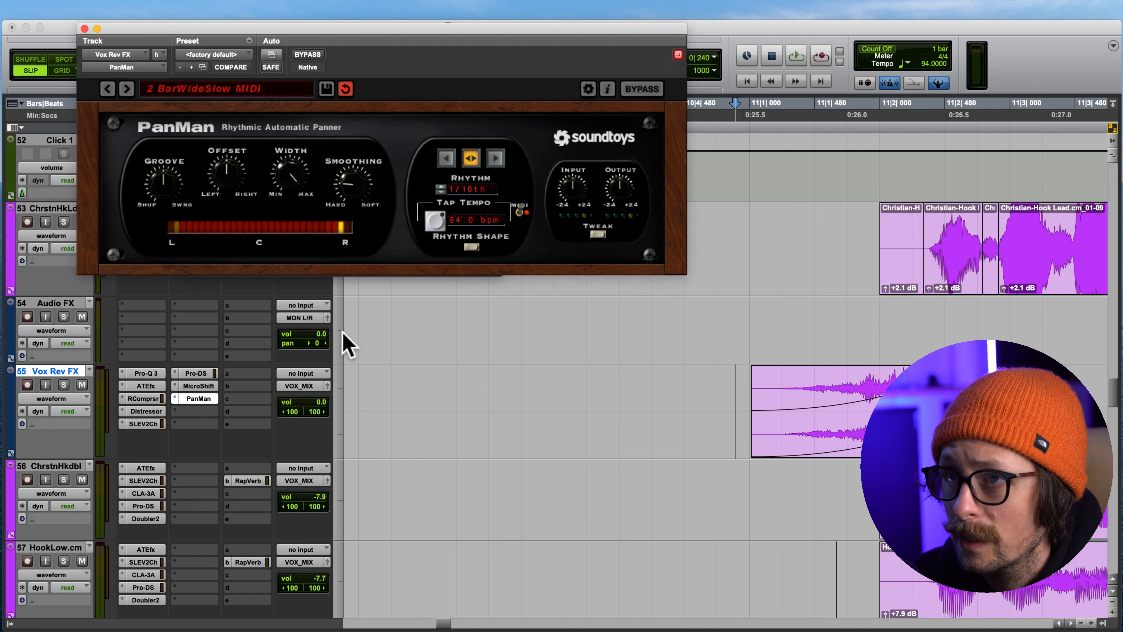
Step: Bypass MicroShift on Vox Rev FX and enable the Distressor's Dist 2 mode, adjusting its input while auditioning the swell
{"action": "left_click", "coordinate": [795, 55]}
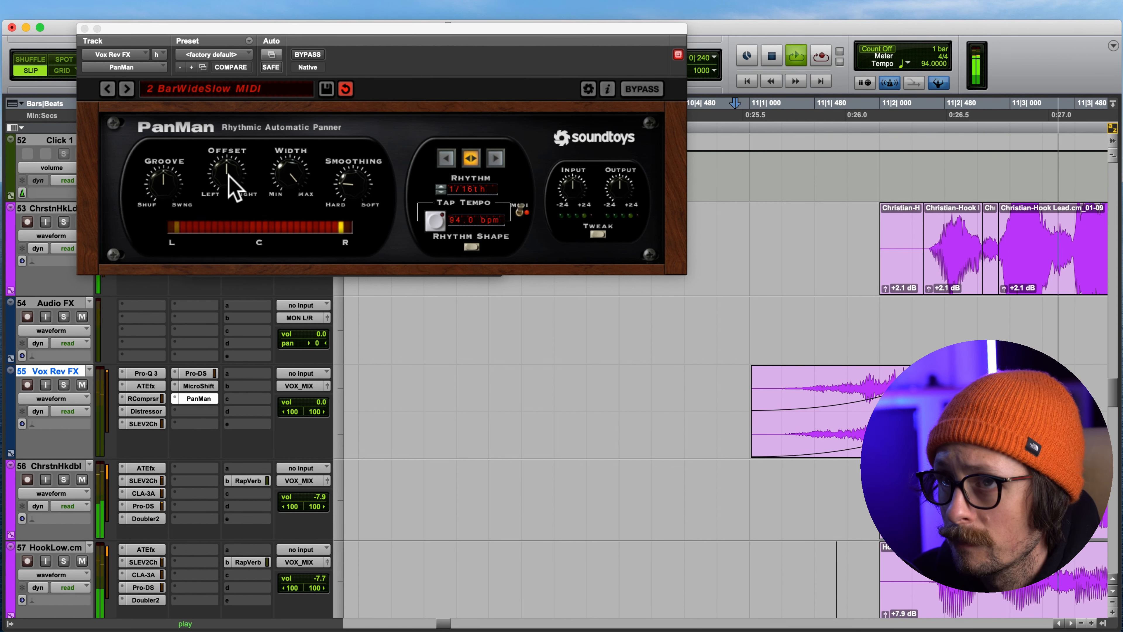
{"action": "left_click", "coordinate": [203, 386], "text": "super"}
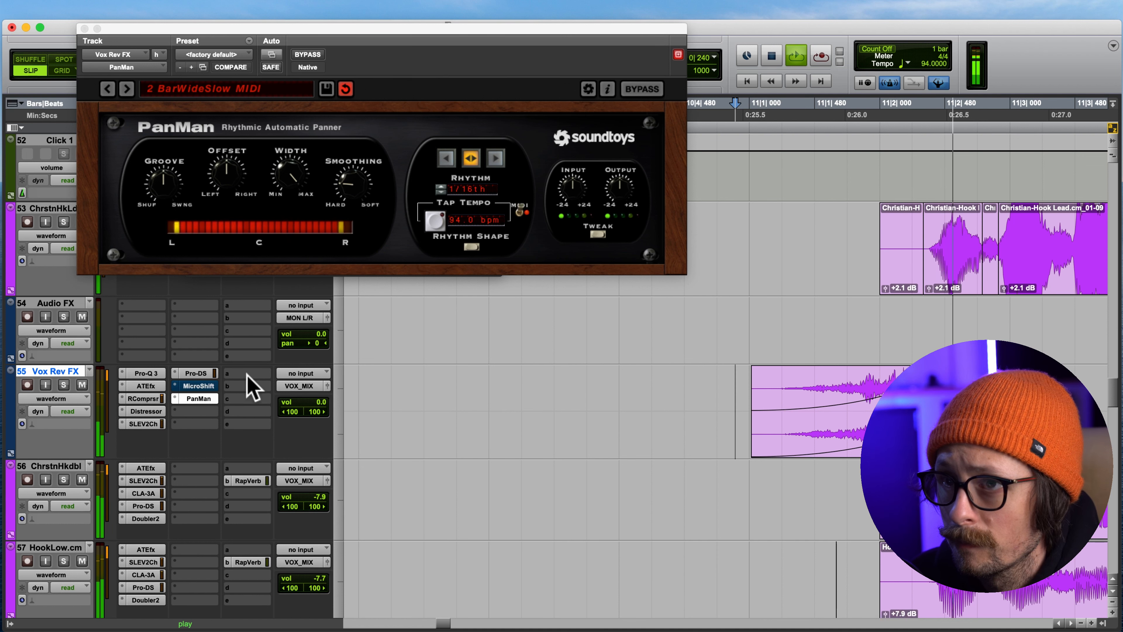
{"action": "left_click", "coordinate": [148, 412]}
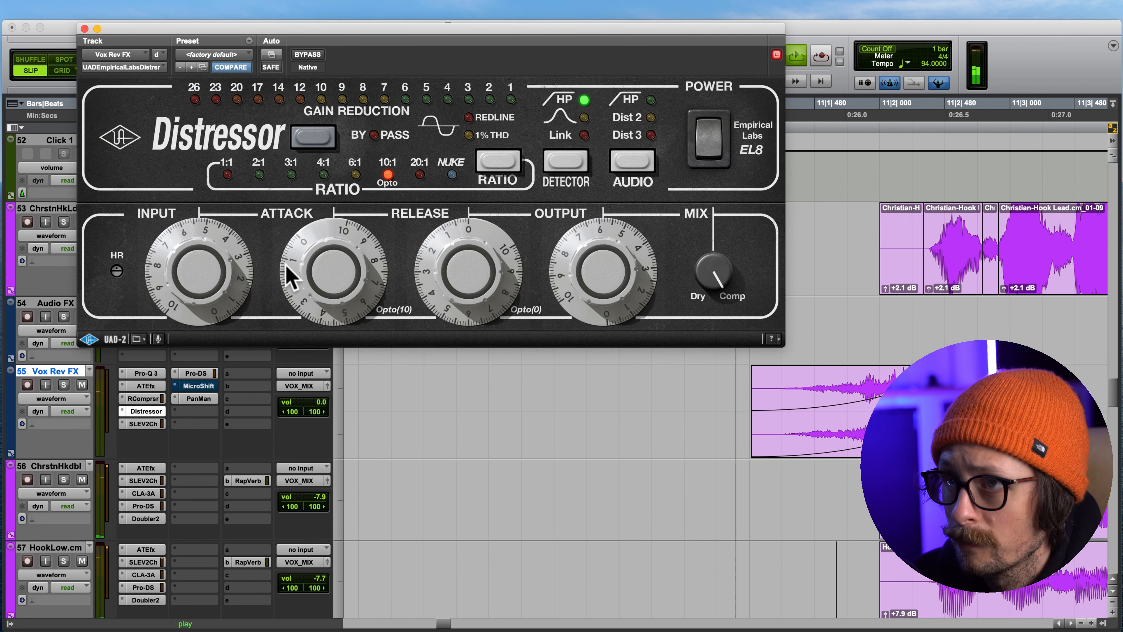
{"action": "left_click_drag", "start_coordinate": [213, 264], "coordinate": [213, 238]}
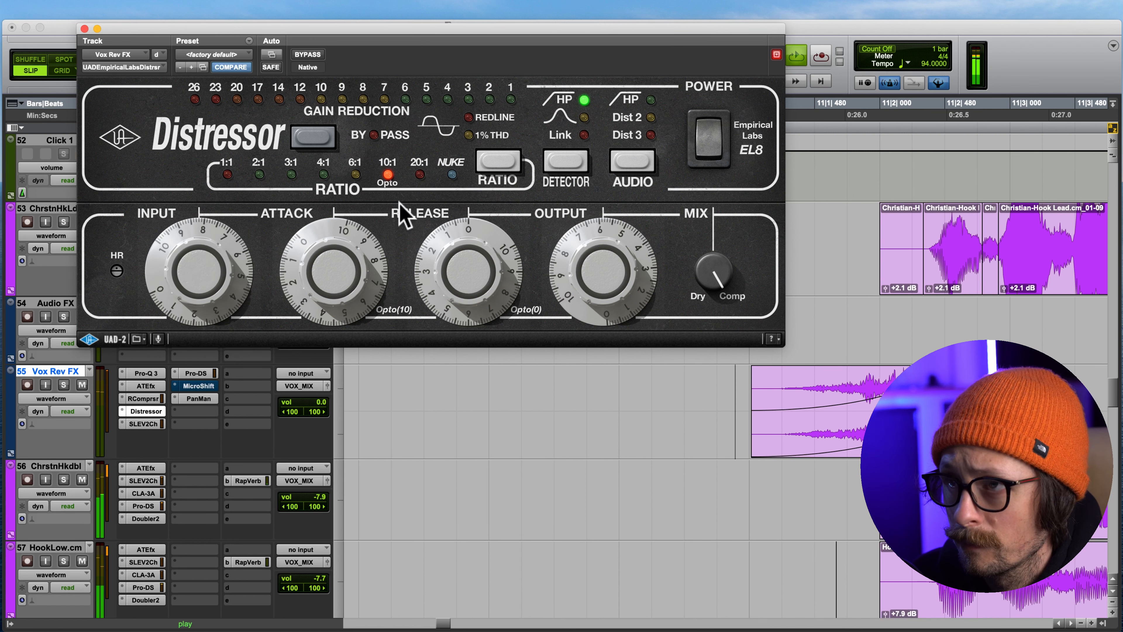
{"action": "left_click", "coordinate": [632, 159]}
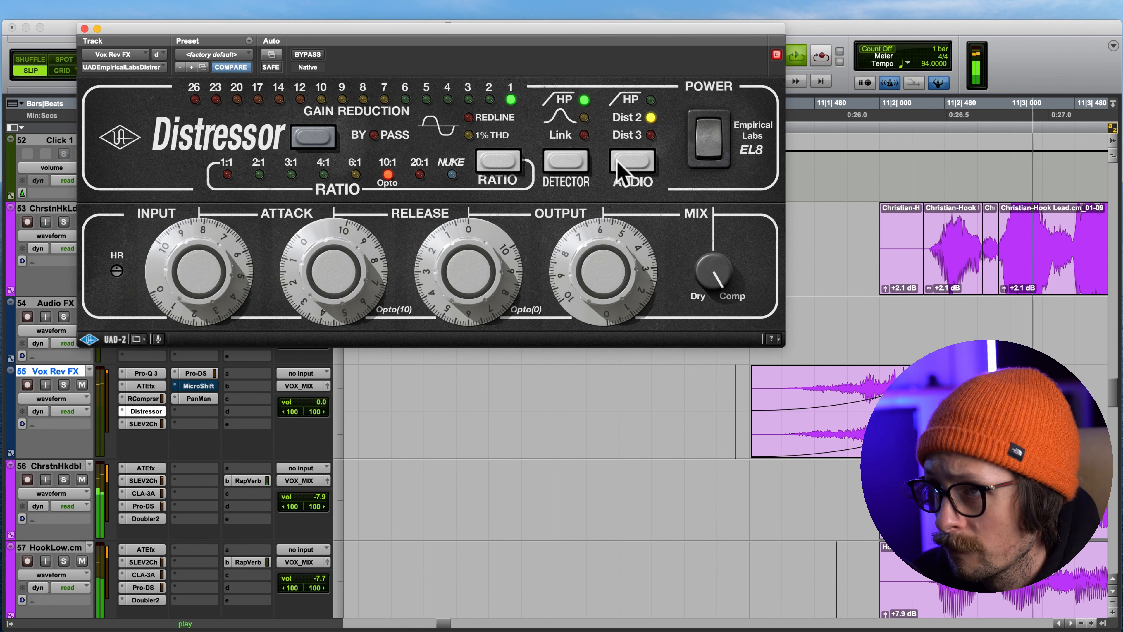
{"action": "left_click_drag", "start_coordinate": [201, 250], "coordinate": [198, 276]}
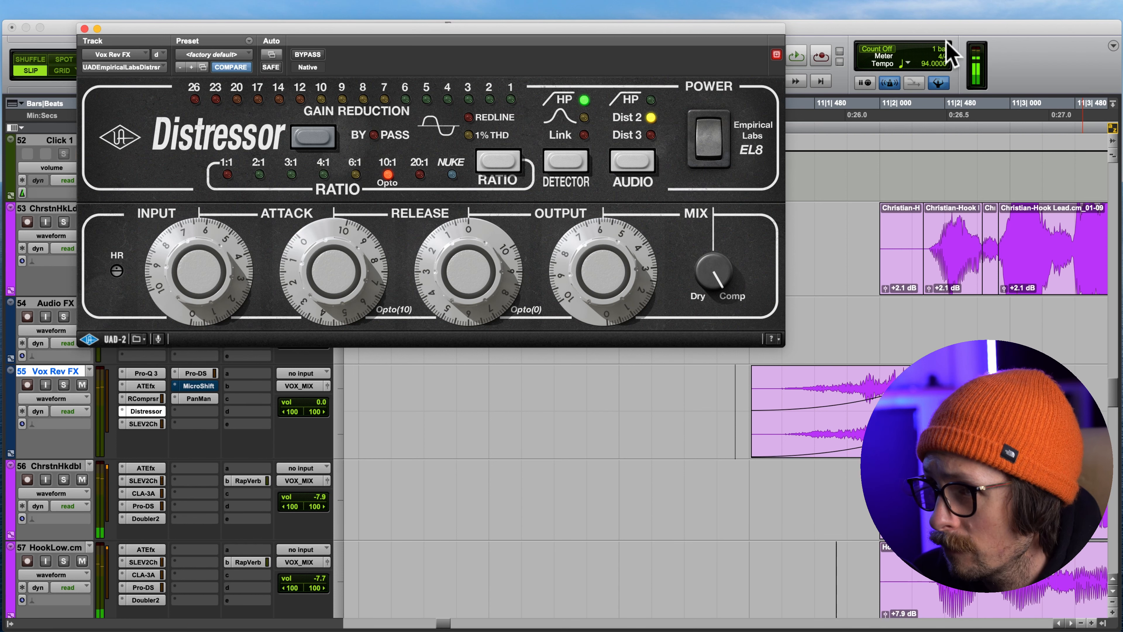
{"action": "left_click", "coordinate": [84, 28]}
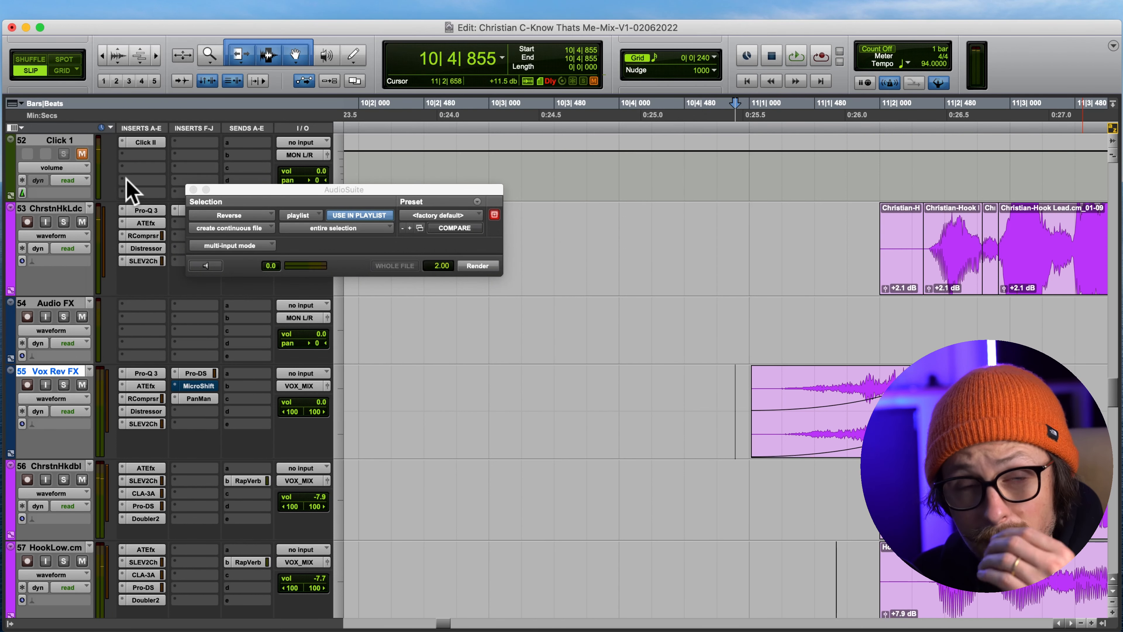
Step: Remove MicroShift from Vox Rev FX and check the SSL EV2 Channel settings
{"action": "left_click", "coordinate": [194, 189]}
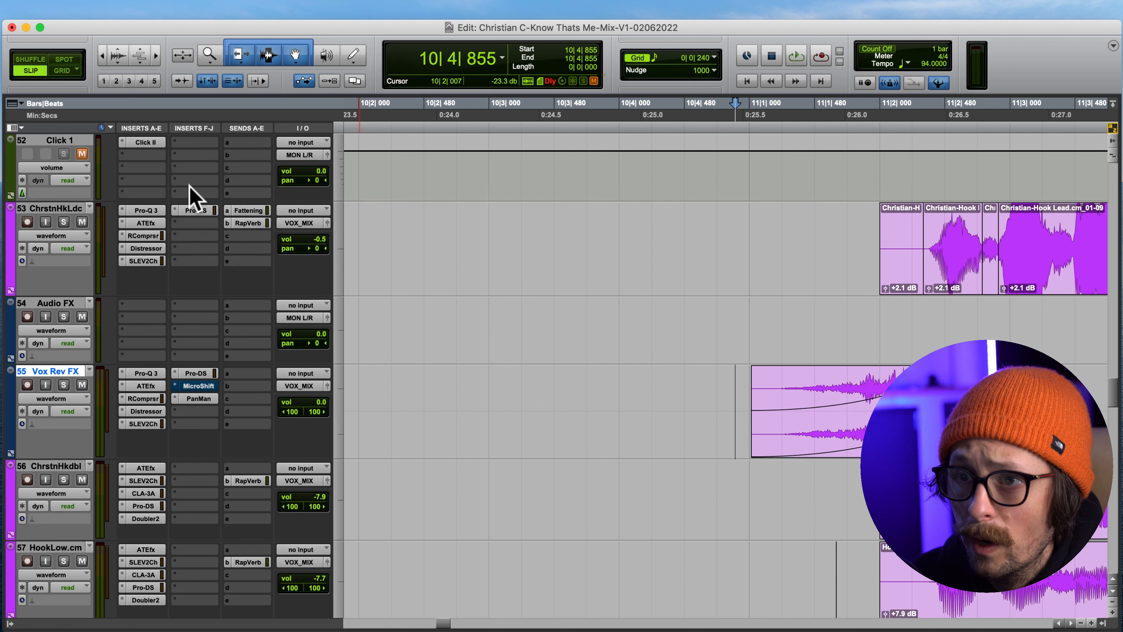
{"action": "left_click", "coordinate": [175, 389]}
{"action": "left_click", "coordinate": [216, 309]}
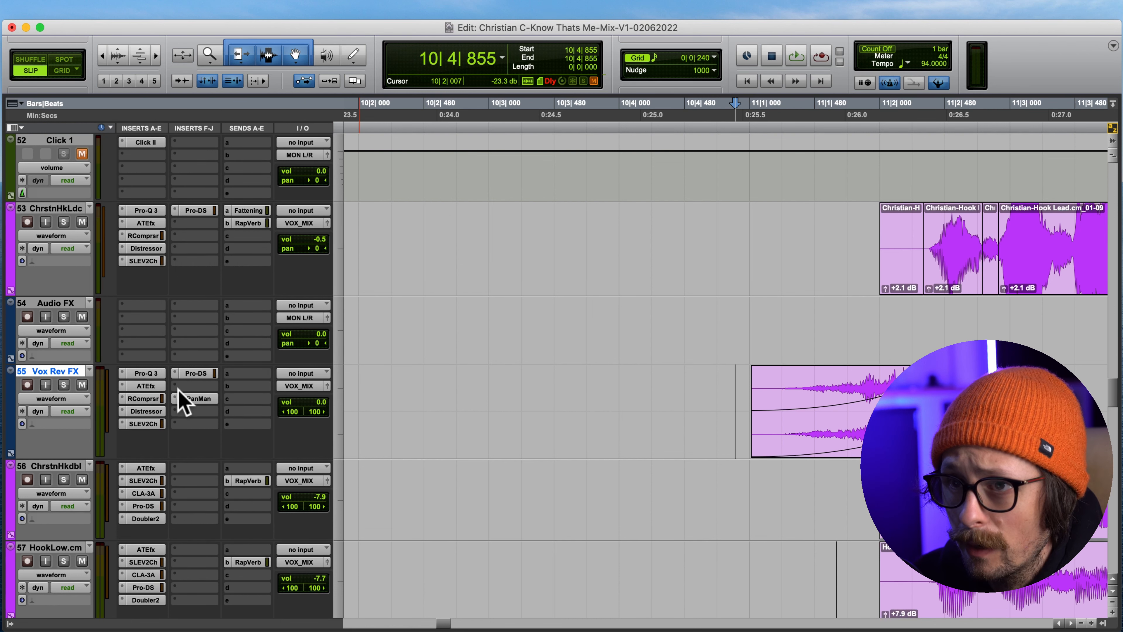
{"action": "left_click", "coordinate": [142, 424]}
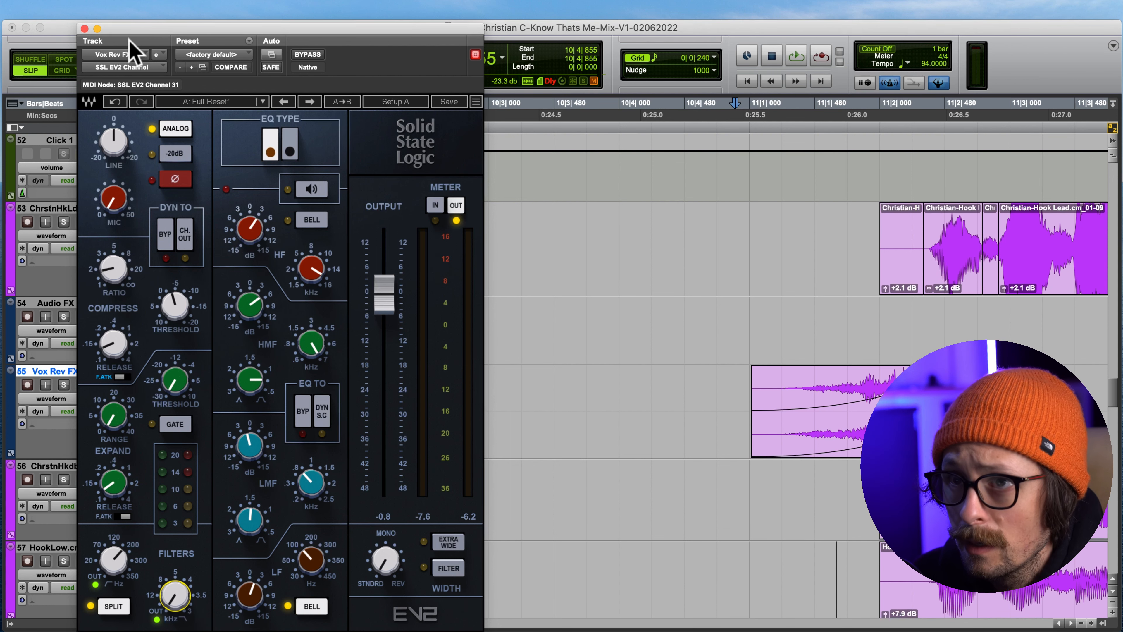
{"action": "left_click", "coordinate": [85, 29]}
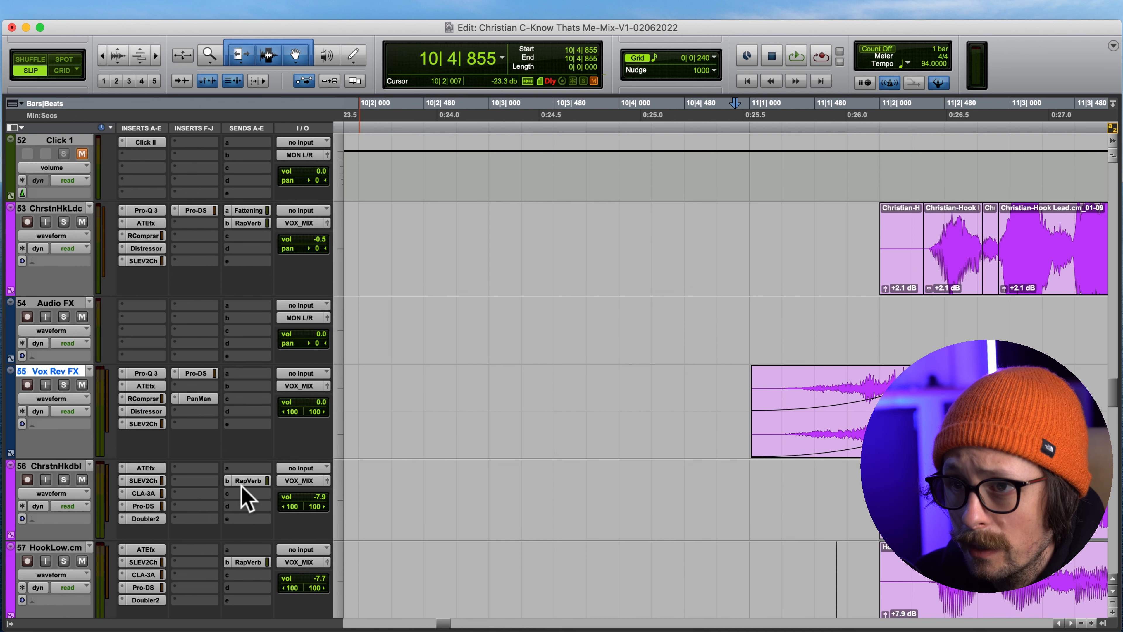
Step: Set PanMan's rhythm to 1/8th and reduce its width while auditioning the swell into the hook
{"action": "left_click", "coordinate": [198, 398]}
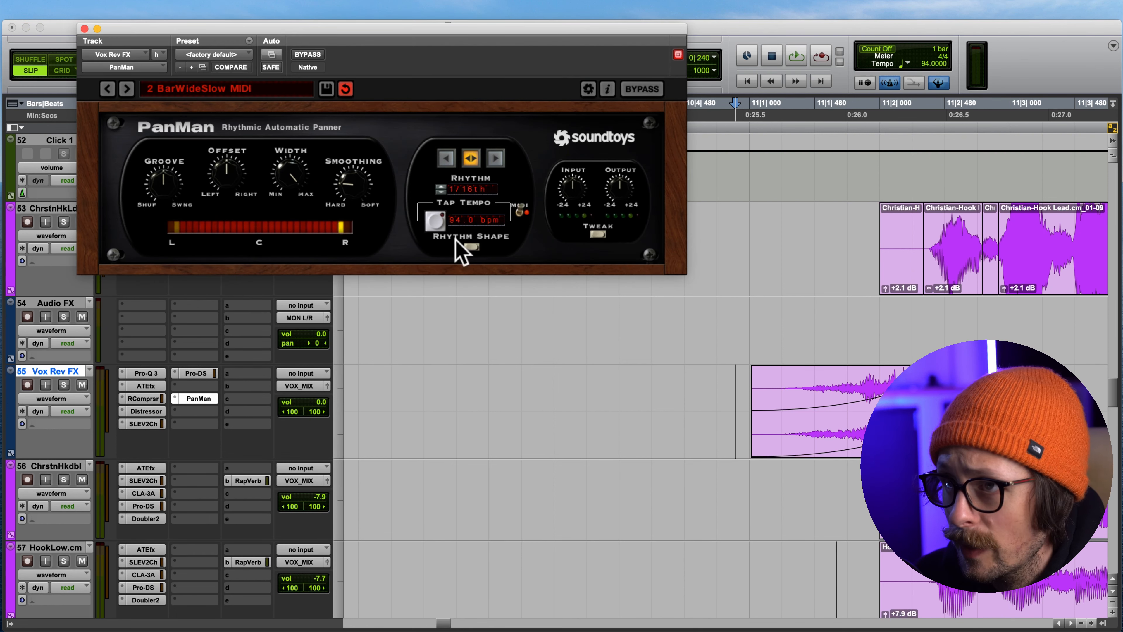
{"action": "left_click", "coordinate": [442, 189]}
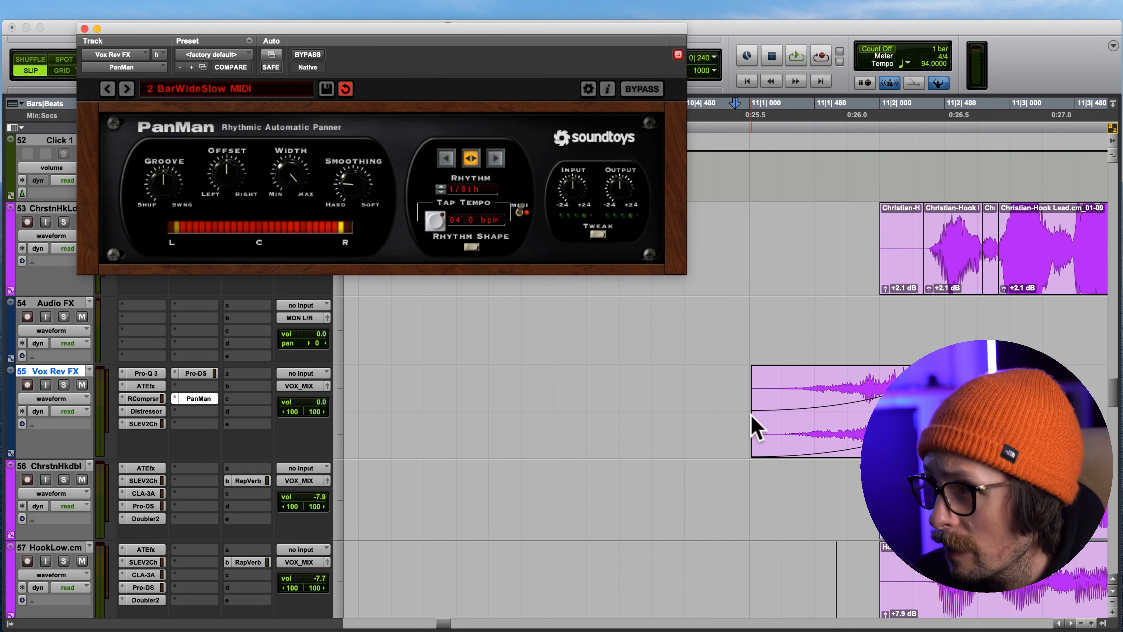
{"action": "left_click", "coordinate": [753, 28]}
{"action": "key", "text": "space"}
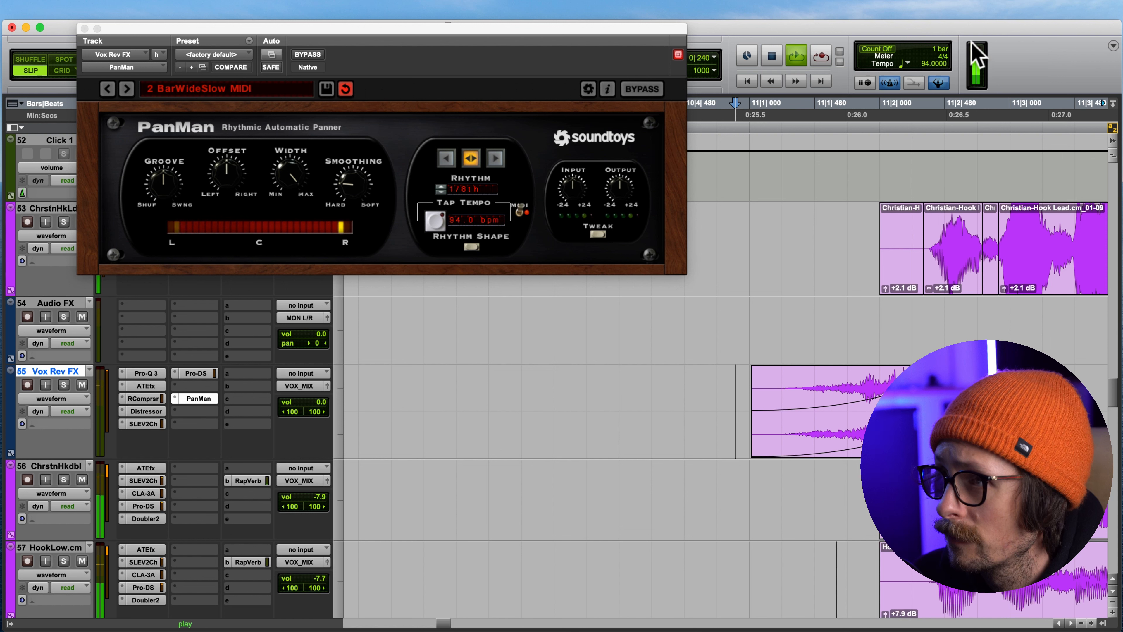
{"action": "key", "text": "space"}
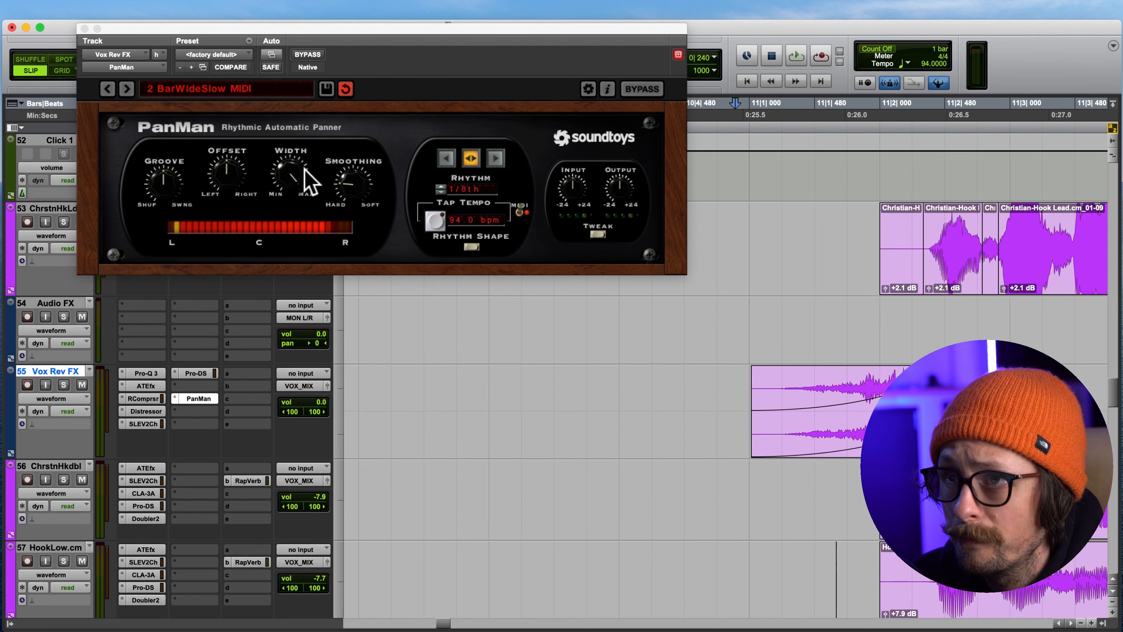
{"action": "key", "text": "space"}
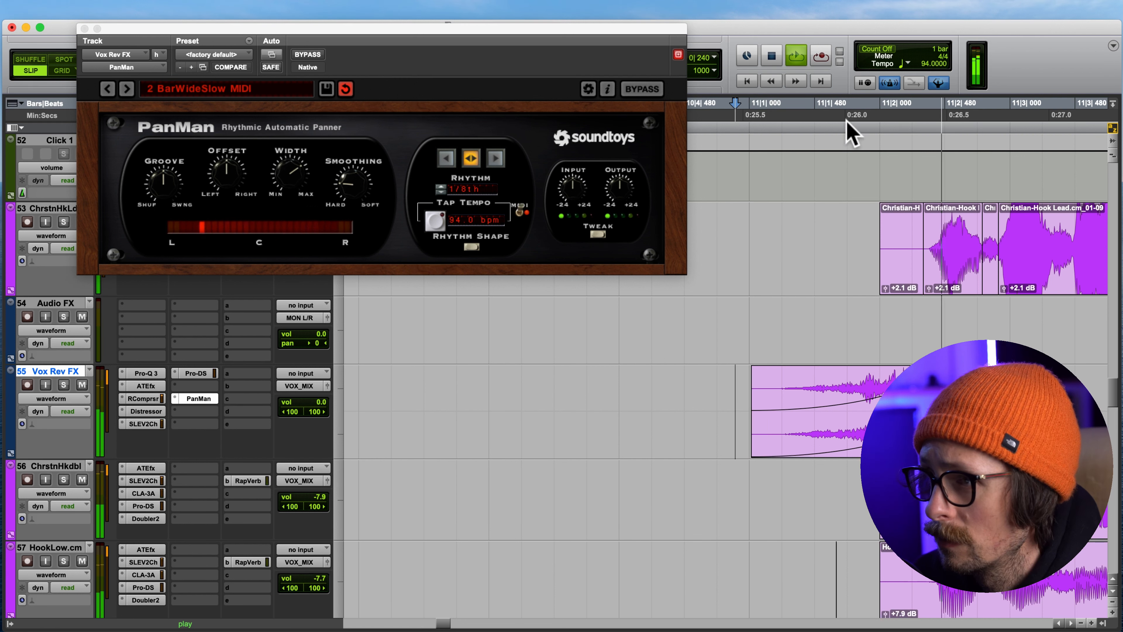
{"action": "key", "text": "space"}
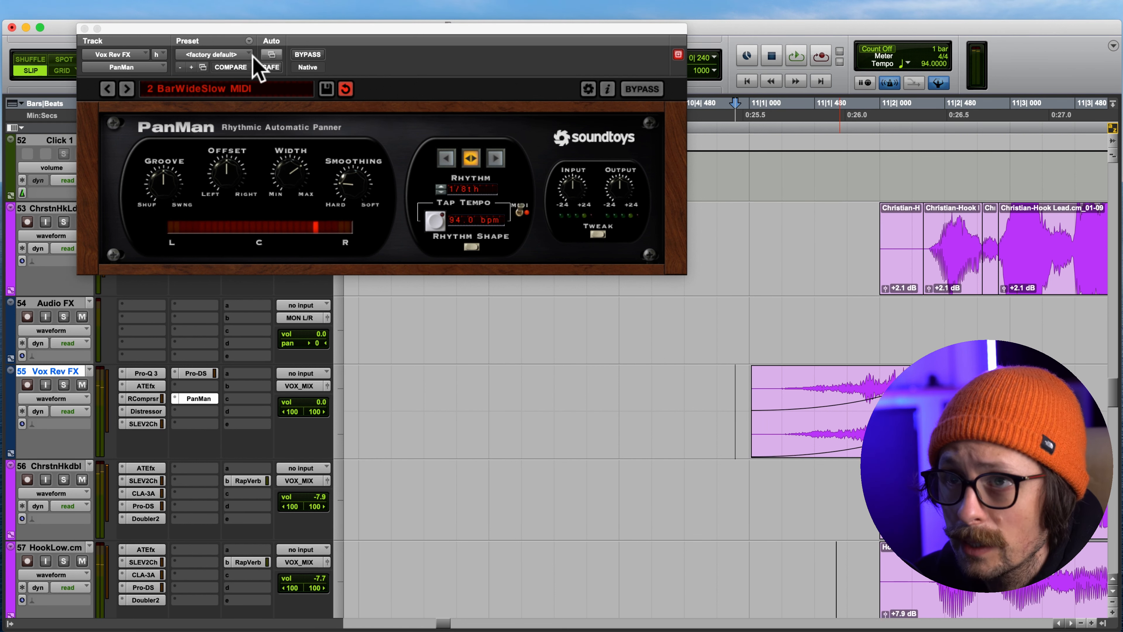
{"action": "left_click", "coordinate": [84, 29]}
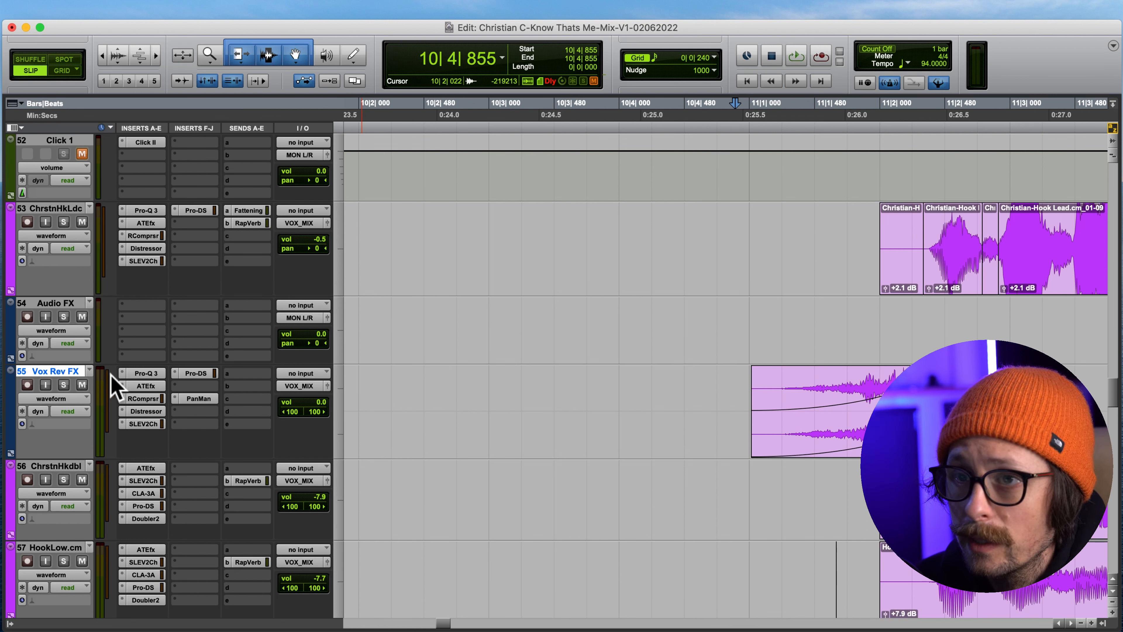
Step: Select the full reversed swell on Vox Rev FX from 11|1|014 to 11|2|480
{"action": "right_click", "coordinate": [80, 373]}
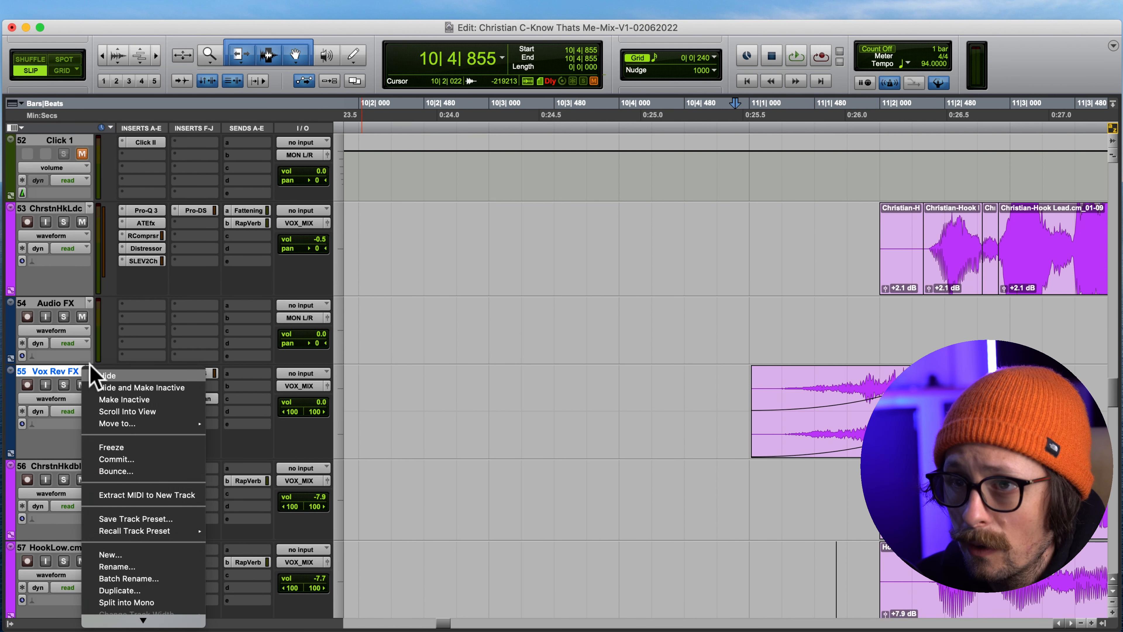
{"action": "left_click", "coordinate": [554, 407]}
{"action": "left_click", "coordinate": [856, 436]}
{"action": "left_click_drag", "start_coordinate": [922, 436], "coordinate": [919, 435]}
{"action": "key", "text": "super+z"}
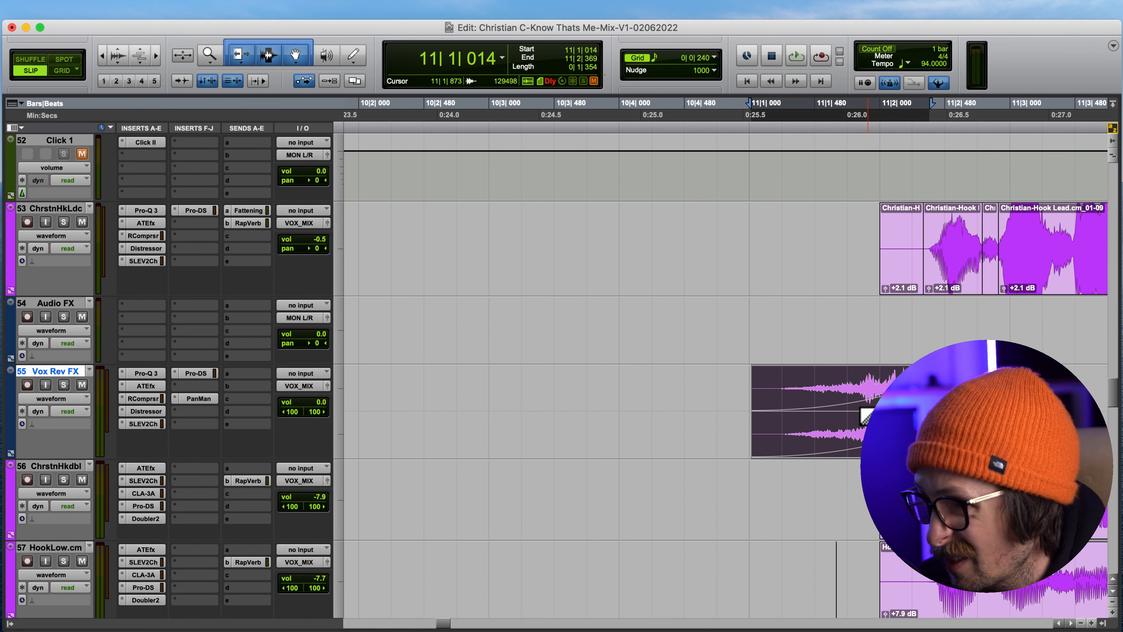
{"action": "left_click_drag", "start_coordinate": [862, 400], "coordinate": [859, 399]}
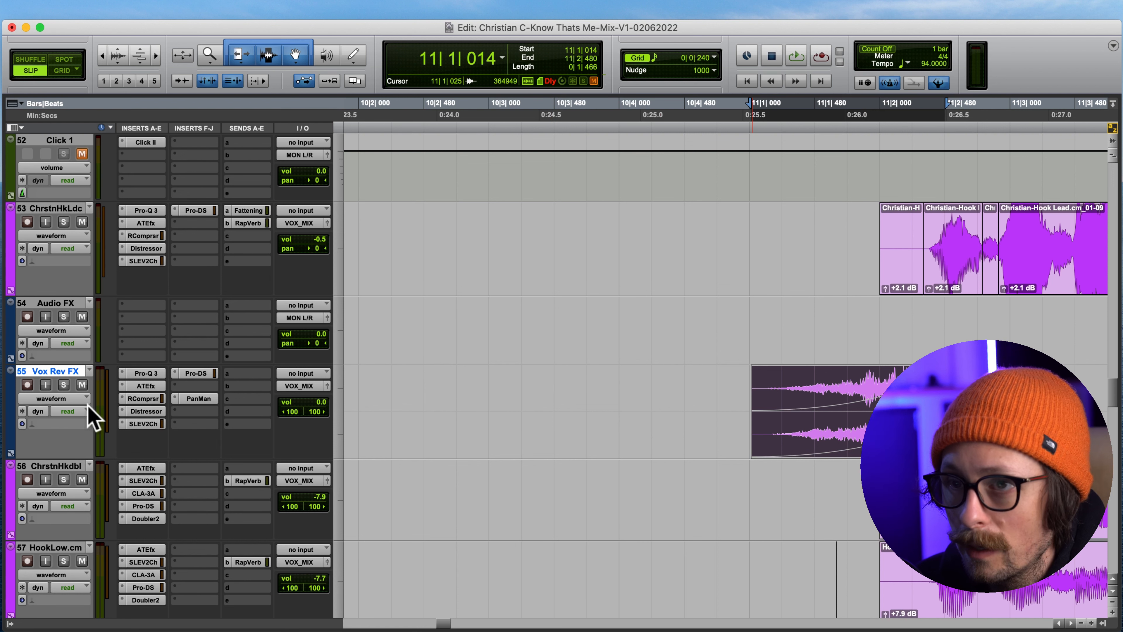
Step: Commit the edit selection on Vox Rev FX through the PanMan insert, with the source track set to Make Inactive
{"action": "right_click", "coordinate": [190, 397]}
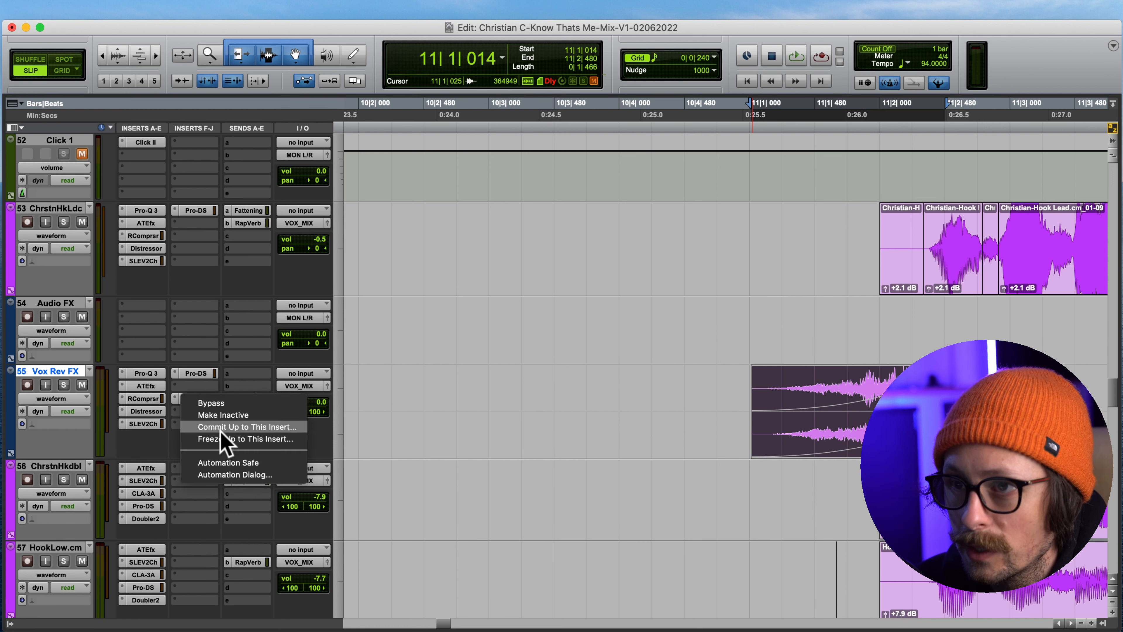
{"action": "left_click", "coordinate": [266, 427]}
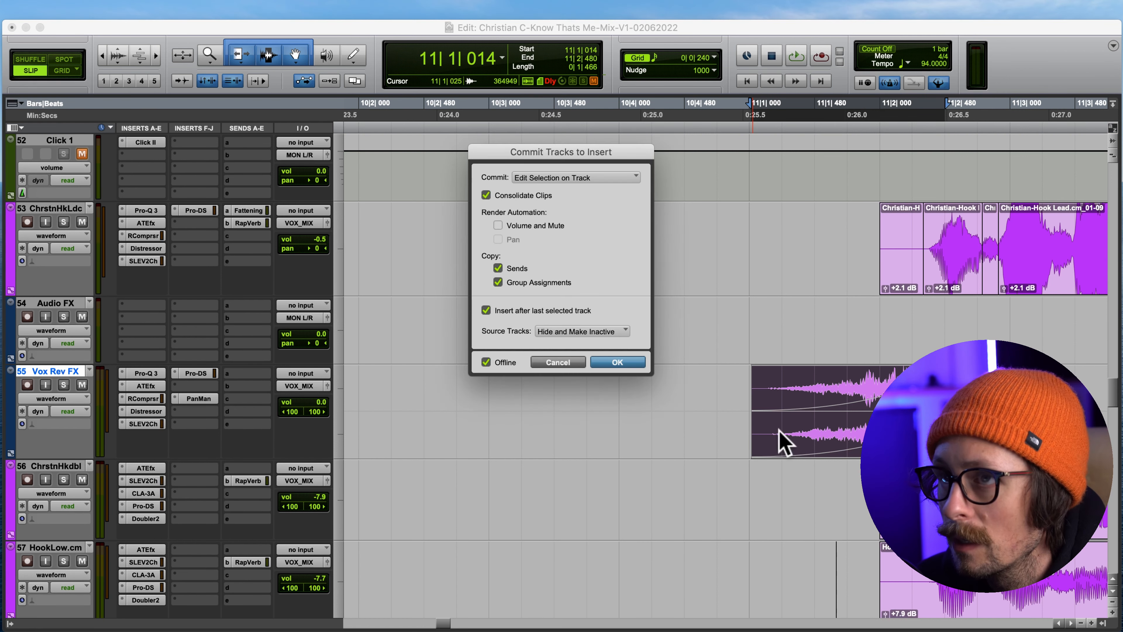
{"action": "left_click", "coordinate": [588, 178]}
{"action": "left_click", "coordinate": [586, 185]}
{"action": "left_click", "coordinate": [593, 331]}
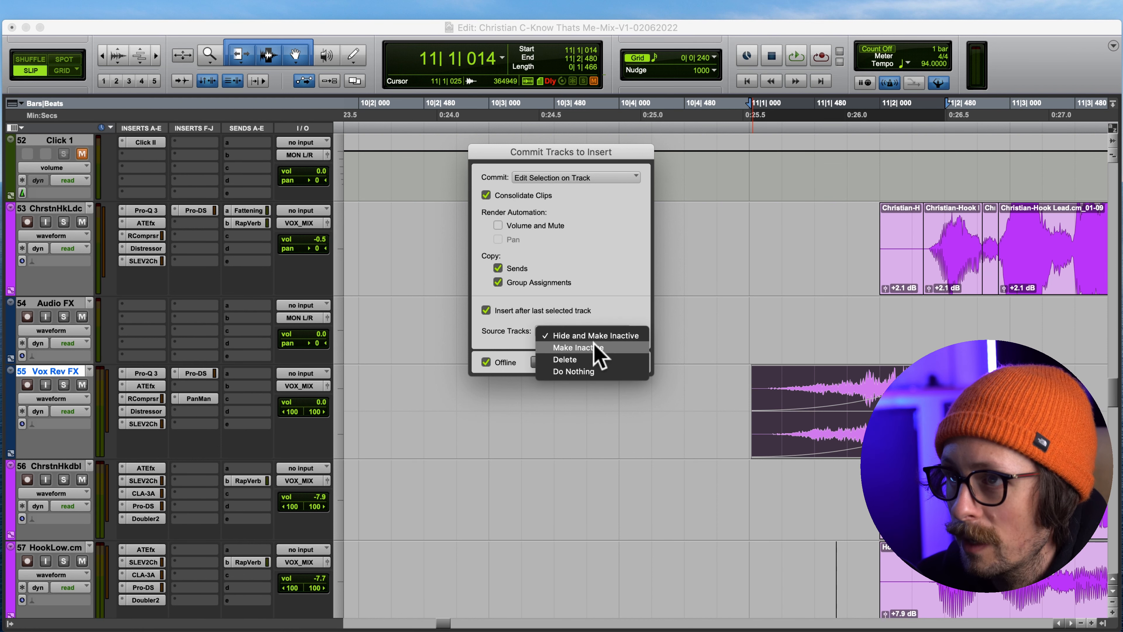
{"action": "left_click", "coordinate": [588, 348]}
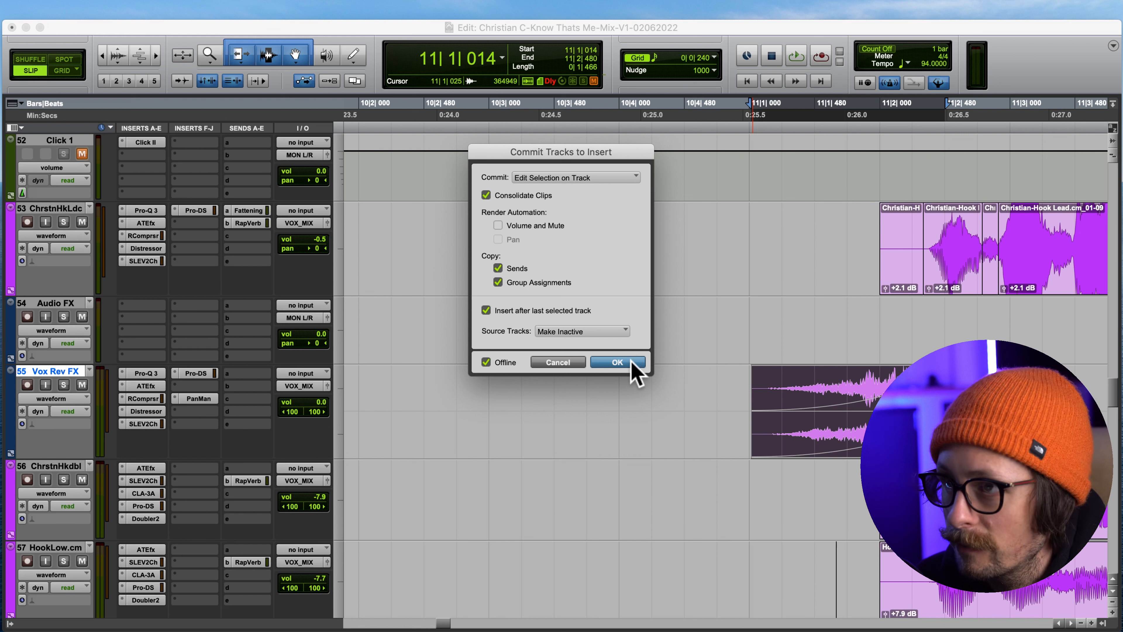
{"action": "left_click", "coordinate": [618, 362]}
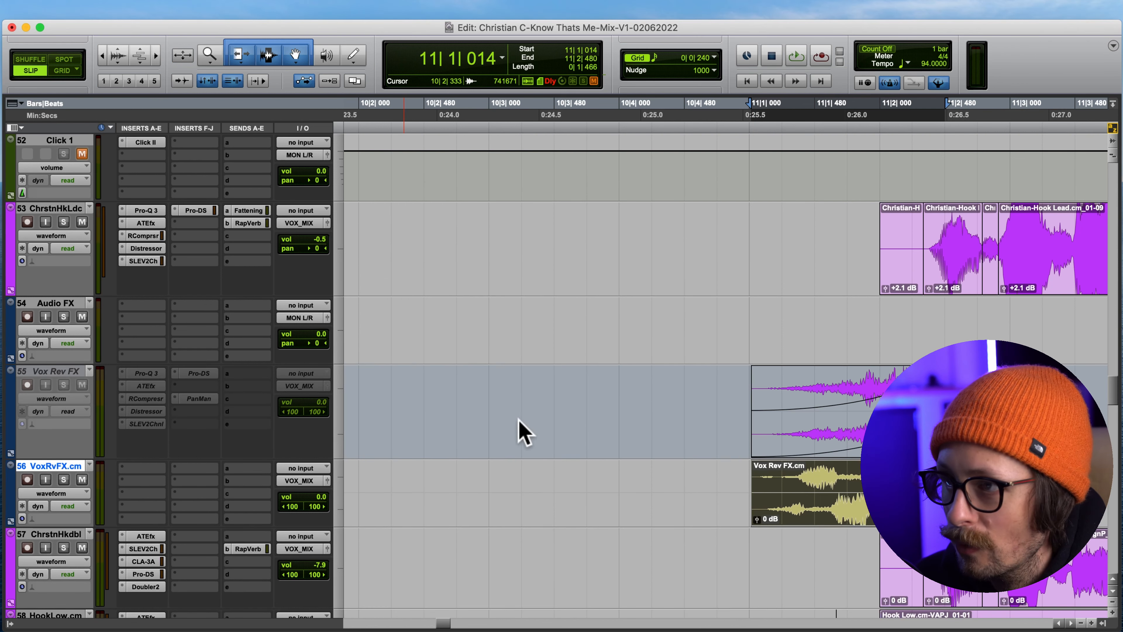
Step: Audition the committed Vox Rev FX swell leading into the hook
{"action": "left_click_drag", "start_coordinate": [942, 493], "coordinate": [944, 493]}
{"action": "left_click", "coordinate": [726, 486]}
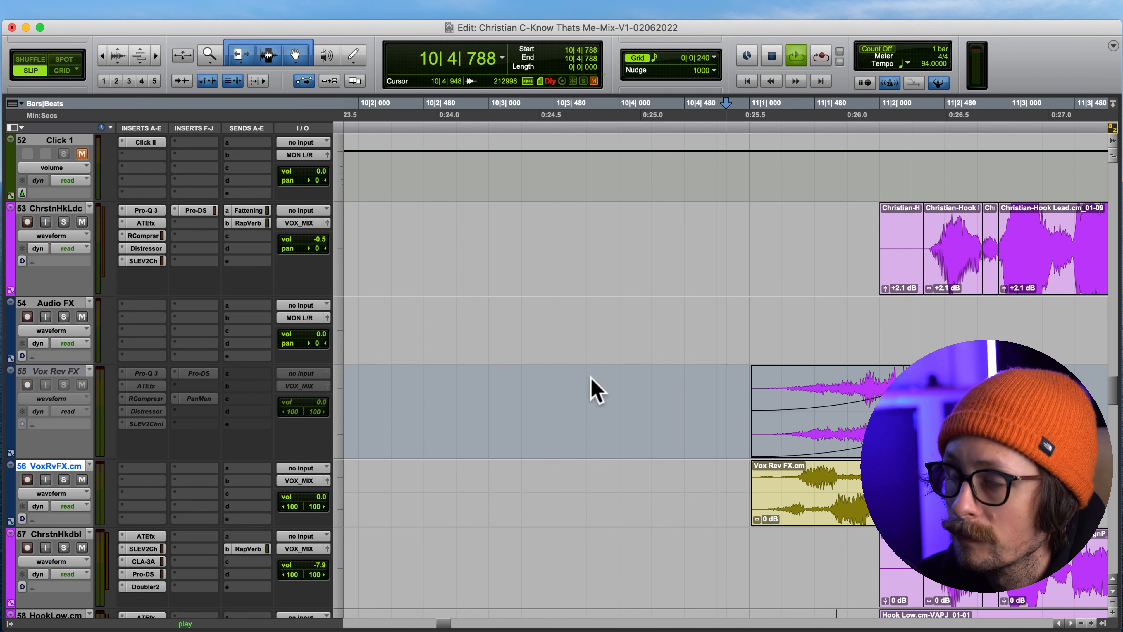
{"action": "key", "text": "space"}
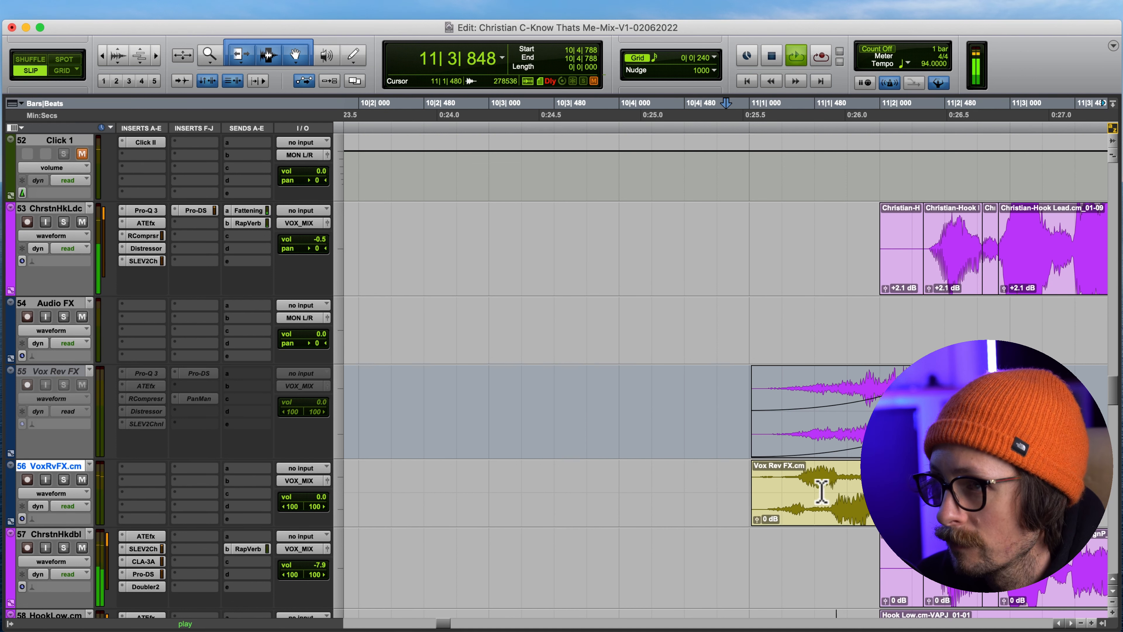
{"action": "key", "text": "space"}
{"action": "key", "text": "space"}
Step: Add a fade-in from the start of the committed swell to about 11|1|304 and audition it
{"action": "left_click_drag", "start_coordinate": [792, 491], "coordinate": [723, 507]}
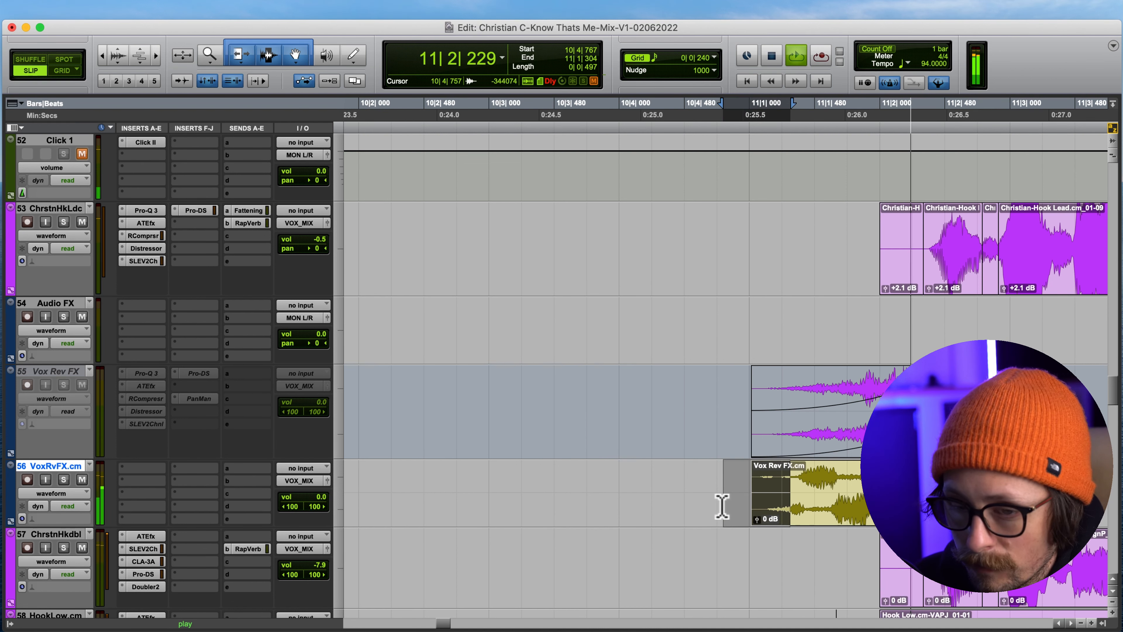
{"action": "key", "text": "f"}
{"action": "key", "text": "space"}
{"action": "key", "text": "space"}
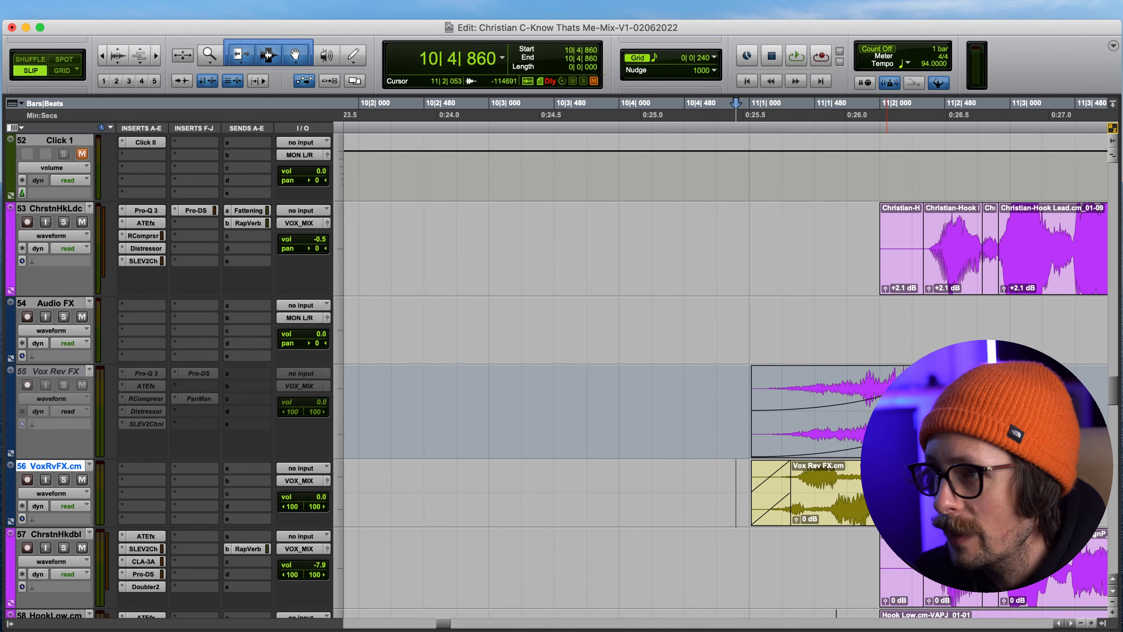
Step: Shift the committed swell slightly earlier so it runs from 10|4|939 to 11|2|445, and play it against the hook vocal
{"action": "key", "text": "super+bracketleft"}
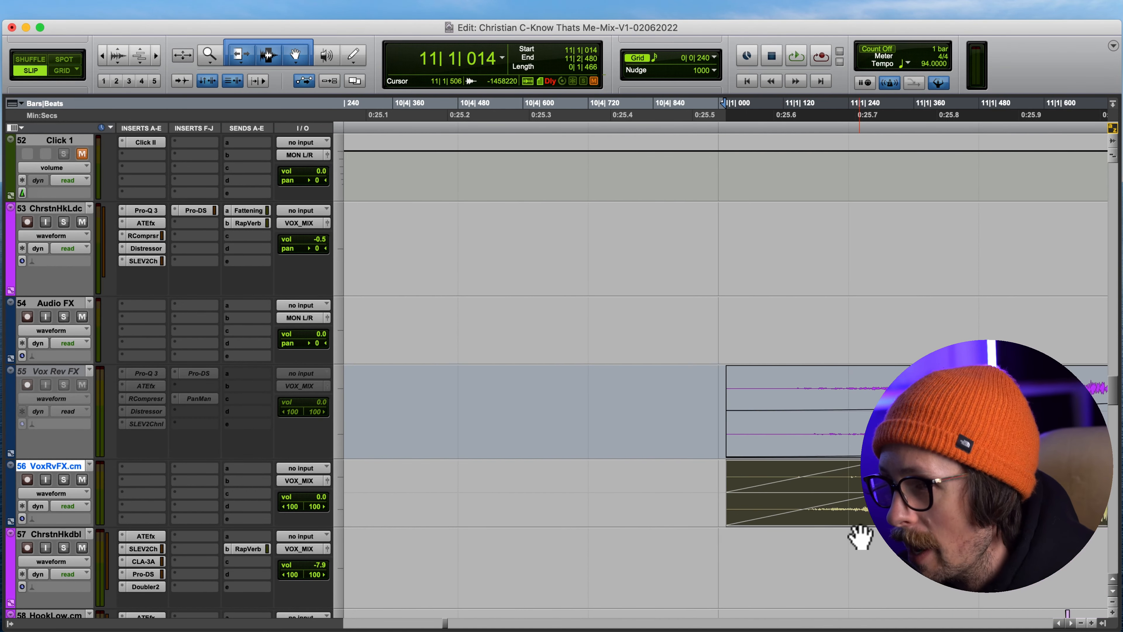
{"action": "left_click", "coordinate": [831, 492]}
{"action": "key", "text": "super+bracketright"}
{"action": "key", "text": "super+bracketright"}
{"action": "key", "text": "super+bracketright"}
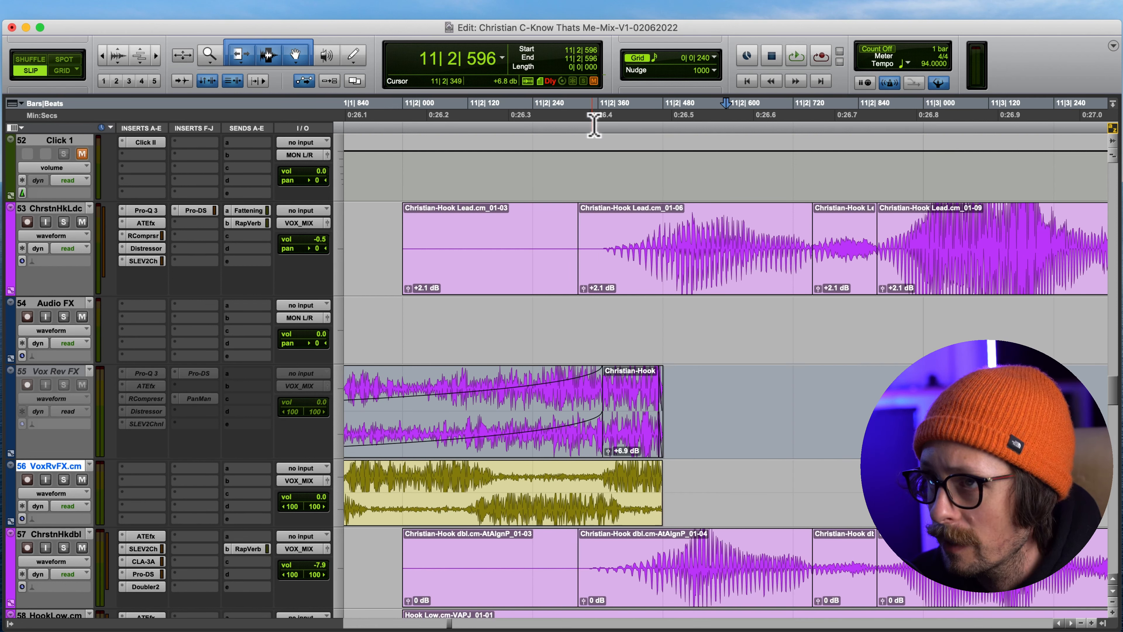
{"action": "left_click", "coordinate": [596, 126]}
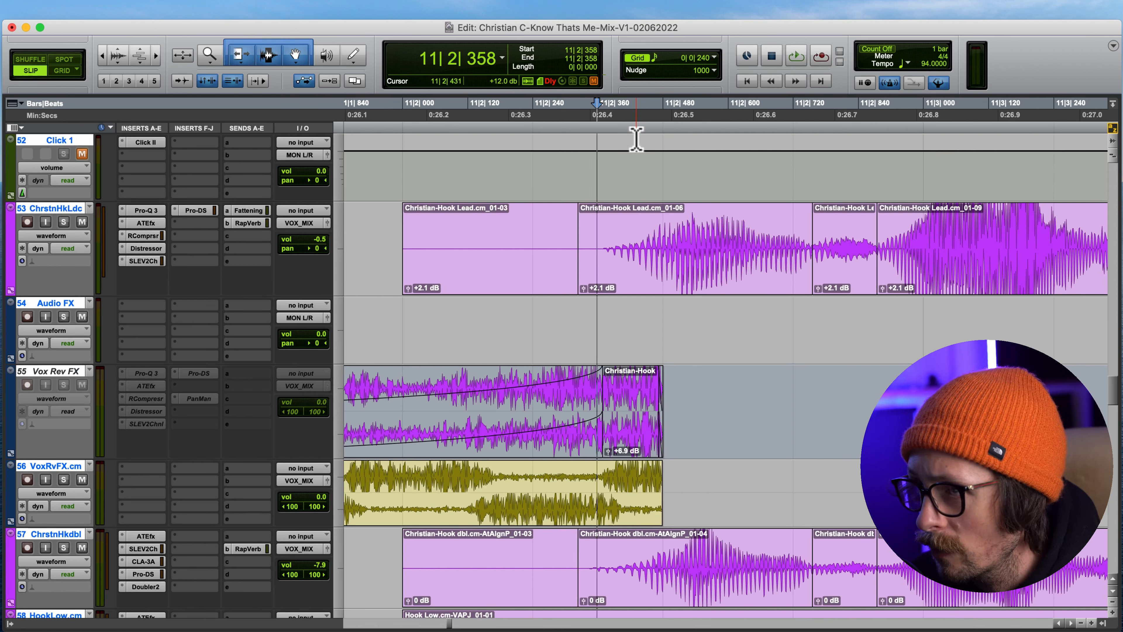
{"action": "left_click_drag", "start_coordinate": [632, 509], "coordinate": [615, 513]}
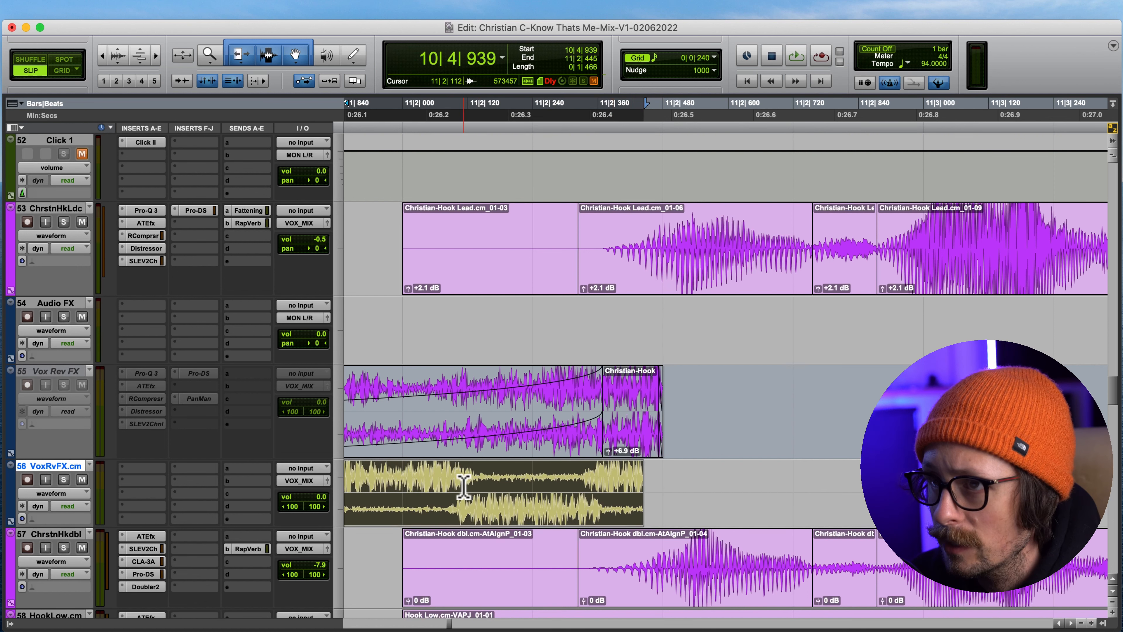
{"action": "left_click", "coordinate": [463, 487]}
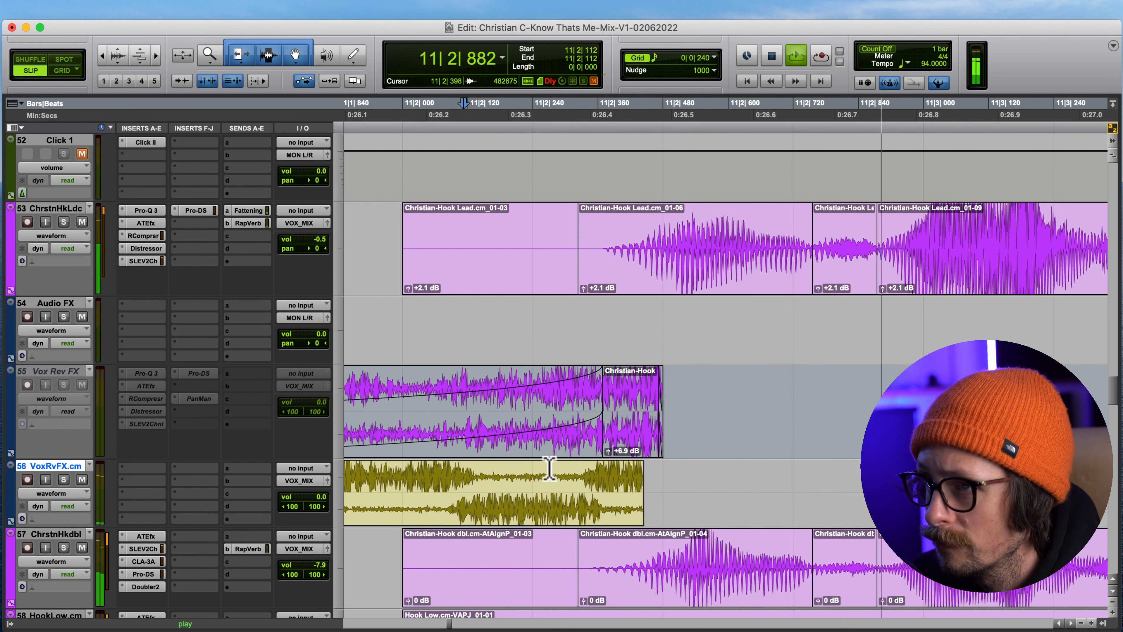
Step: Audition the end of the committed swell against the hook vocal, starting around 11|2|063
{"action": "key", "text": "space"}
{"action": "key", "text": "space"}
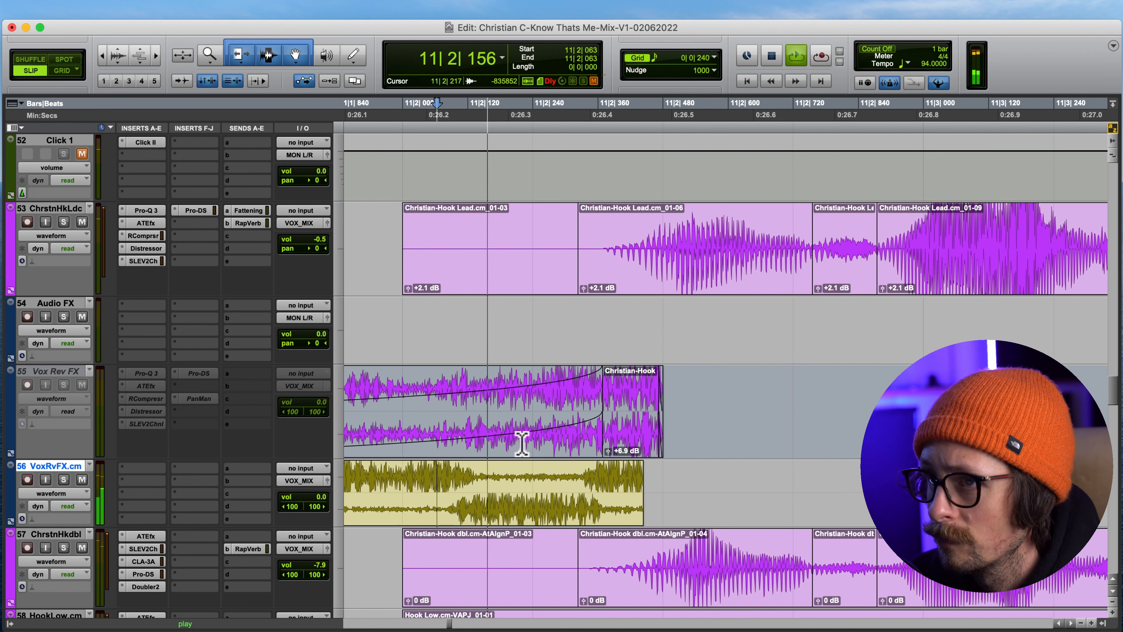
{"action": "key", "text": "space"}
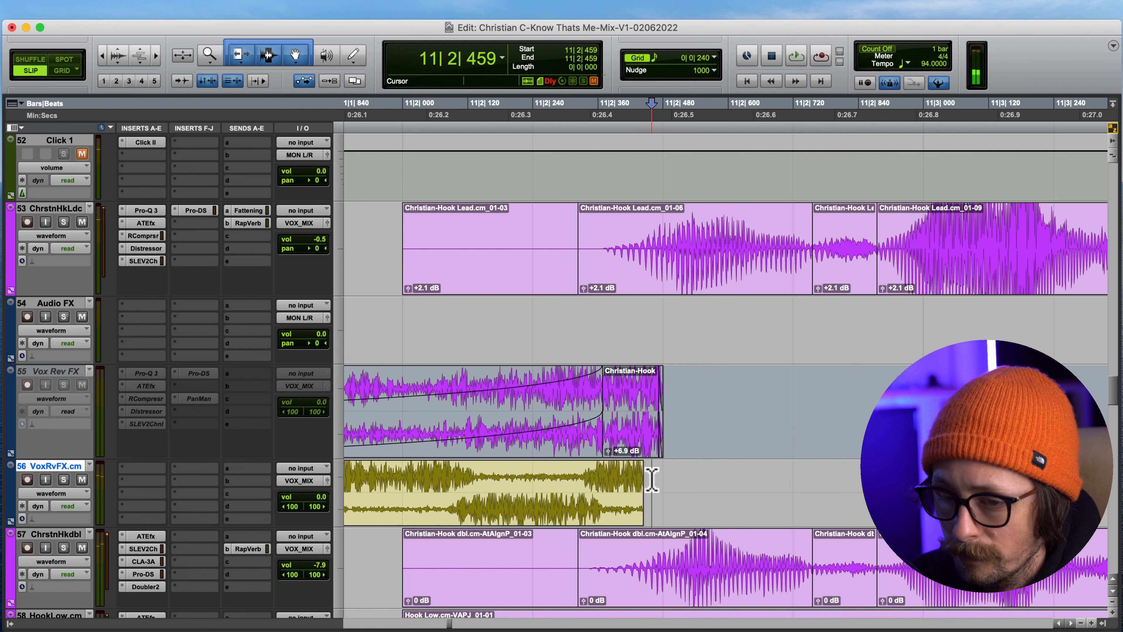
Step: Add a short fade-out at the end of the committed swell, from about 11|2|440 to 11|2|445
{"action": "key", "text": "t"}
{"action": "key", "text": "t"}
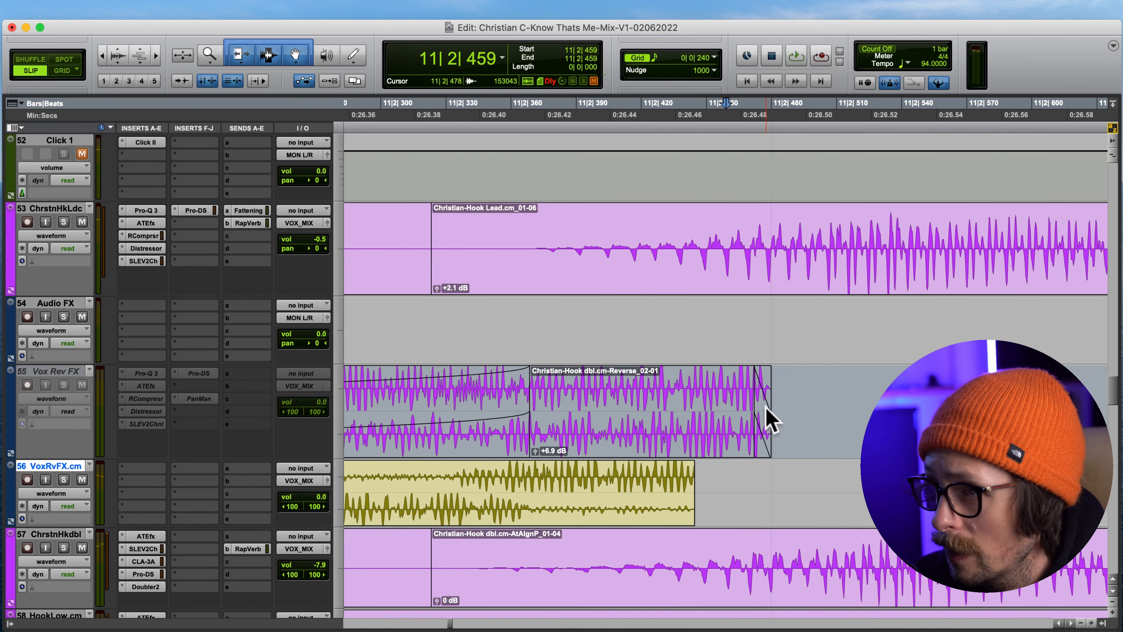
{"action": "left_click_drag", "start_coordinate": [694, 477], "coordinate": [688, 480]}
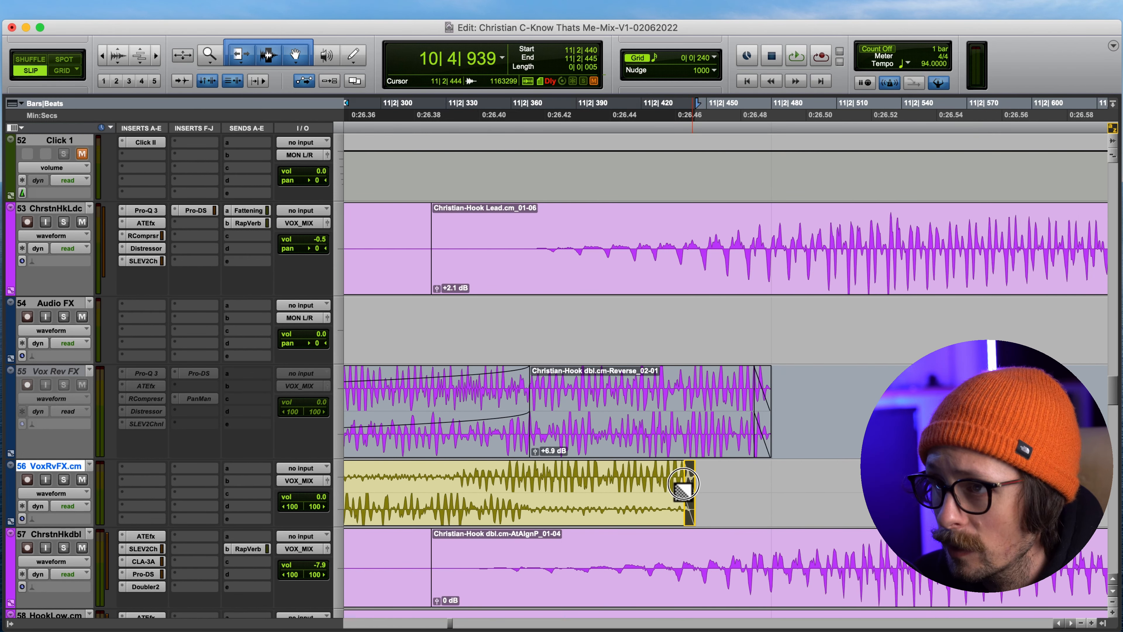
Step: Trim the committed swell's start to a later point, moving its fade-in along so the fade ends at about 11|1|537
{"action": "key", "text": "r"}
{"action": "key", "text": "r"}
{"action": "key", "text": "r"}
{"action": "key", "text": "r"}
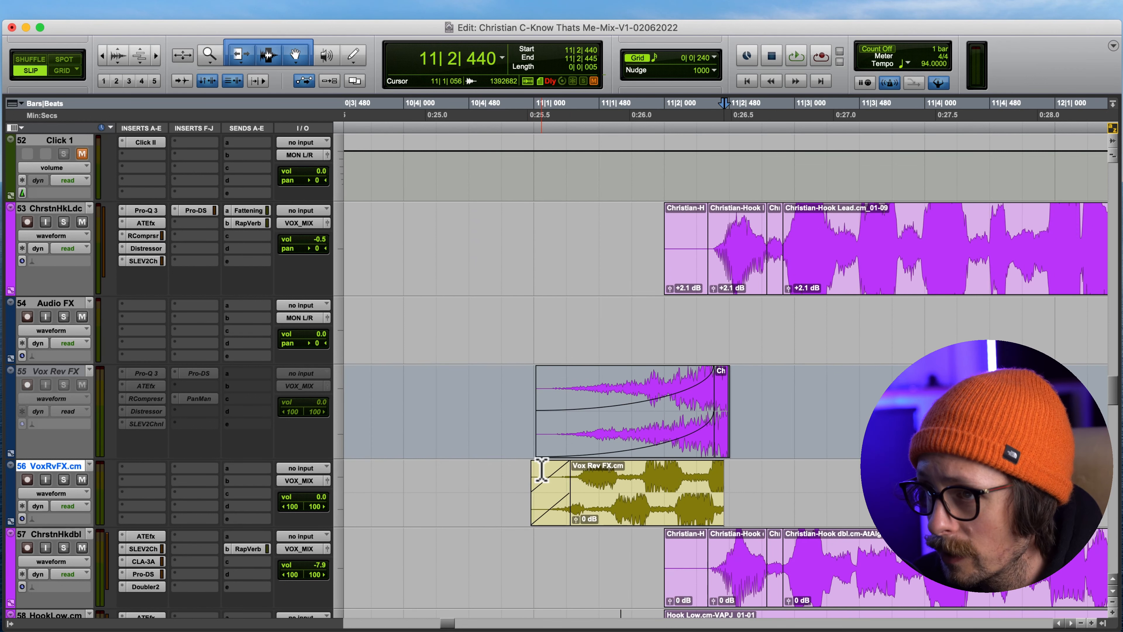
{"action": "left_click_drag", "start_coordinate": [572, 492], "coordinate": [609, 485]}
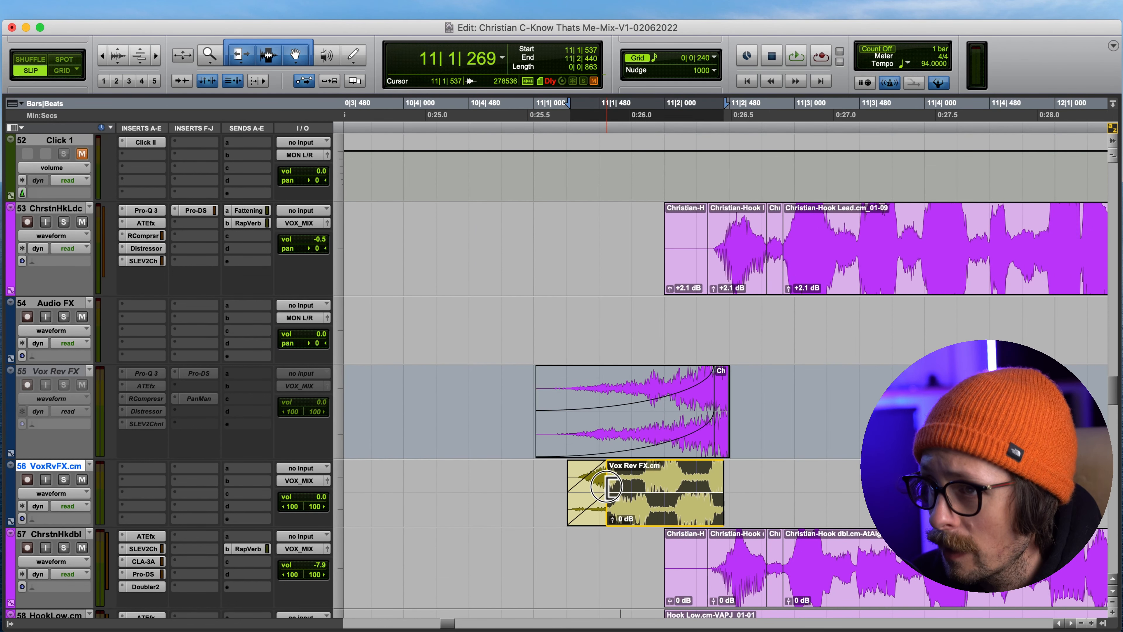
Step: Audition the shortened swell into the hook from about 10|4|741 and again from 11|1|066
{"action": "left_click", "coordinate": [505, 478]}
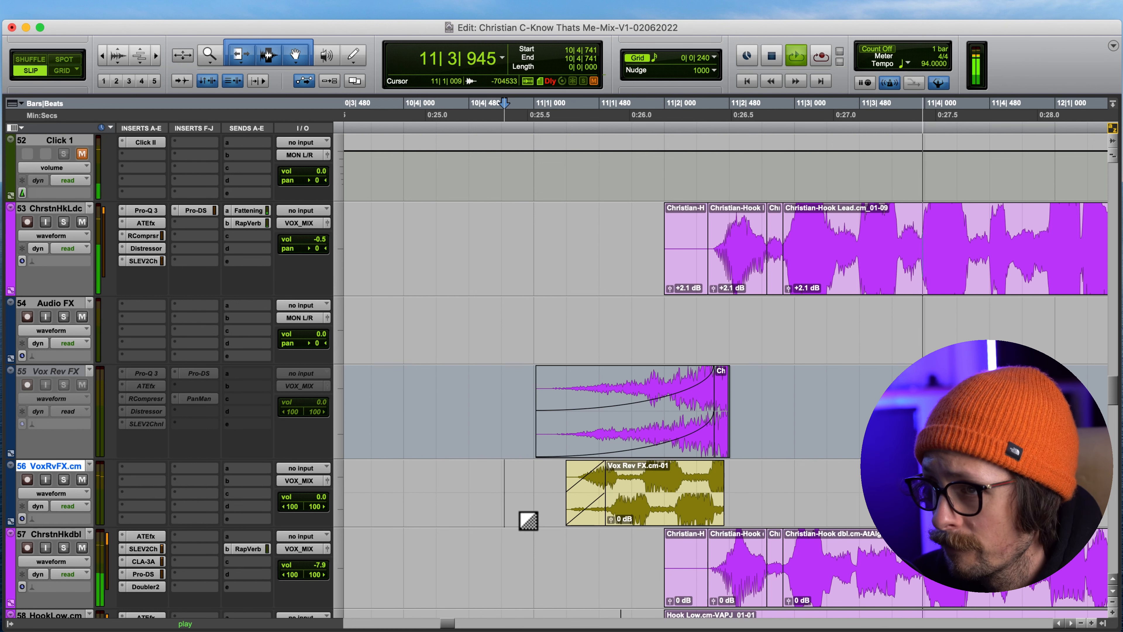
{"action": "key", "text": "space"}
{"action": "left_click", "coordinate": [543, 484]}
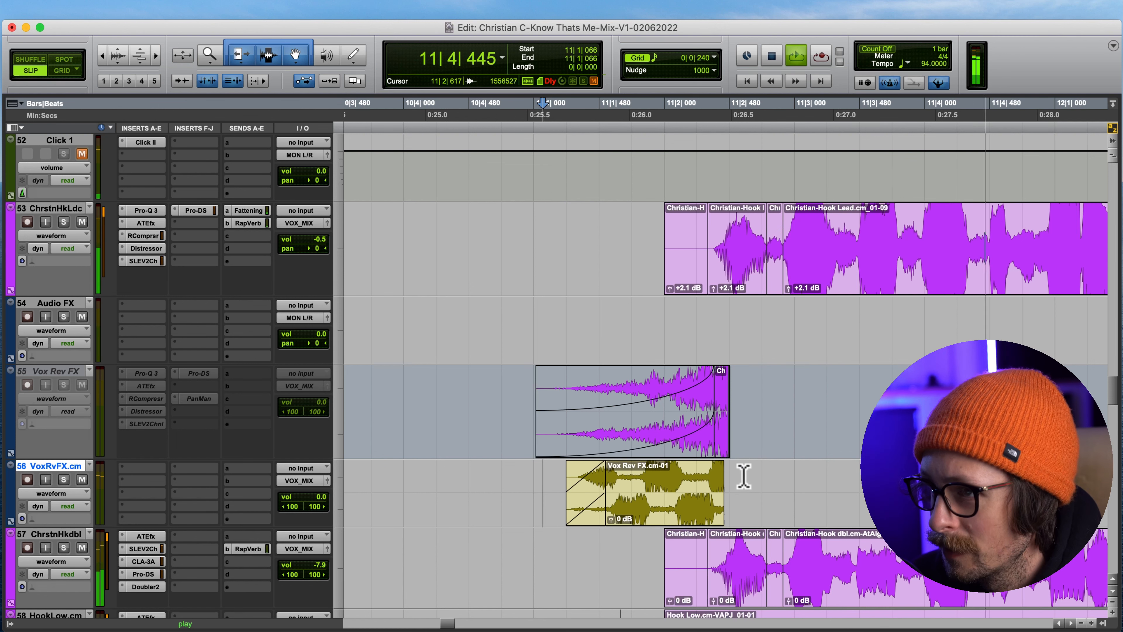
{"action": "key", "text": "space"}
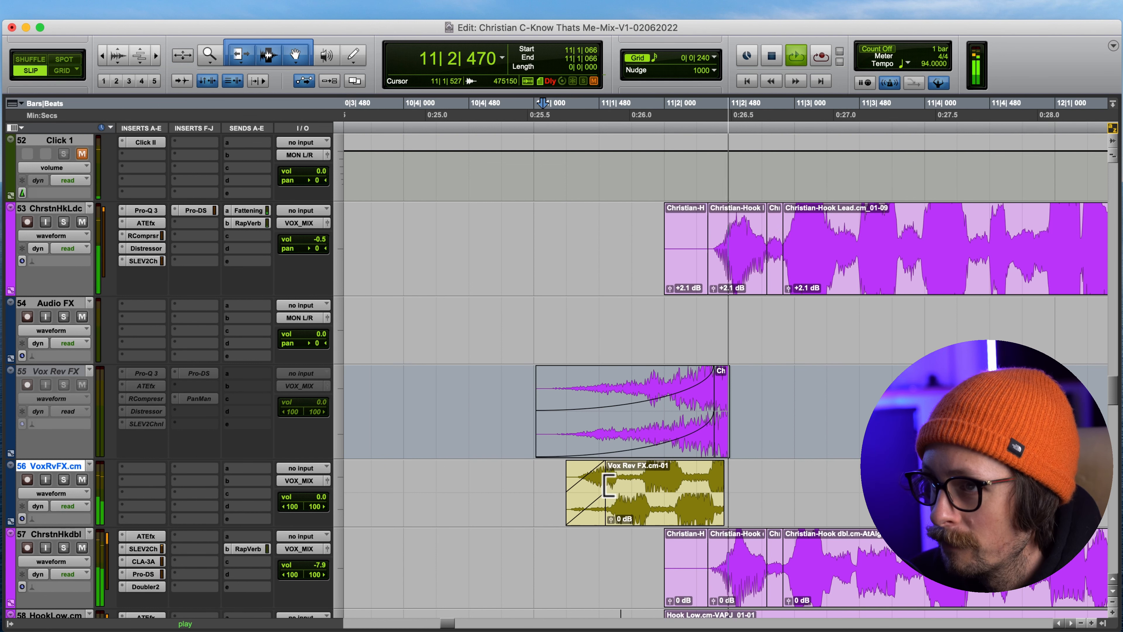
{"action": "key", "text": "space"}
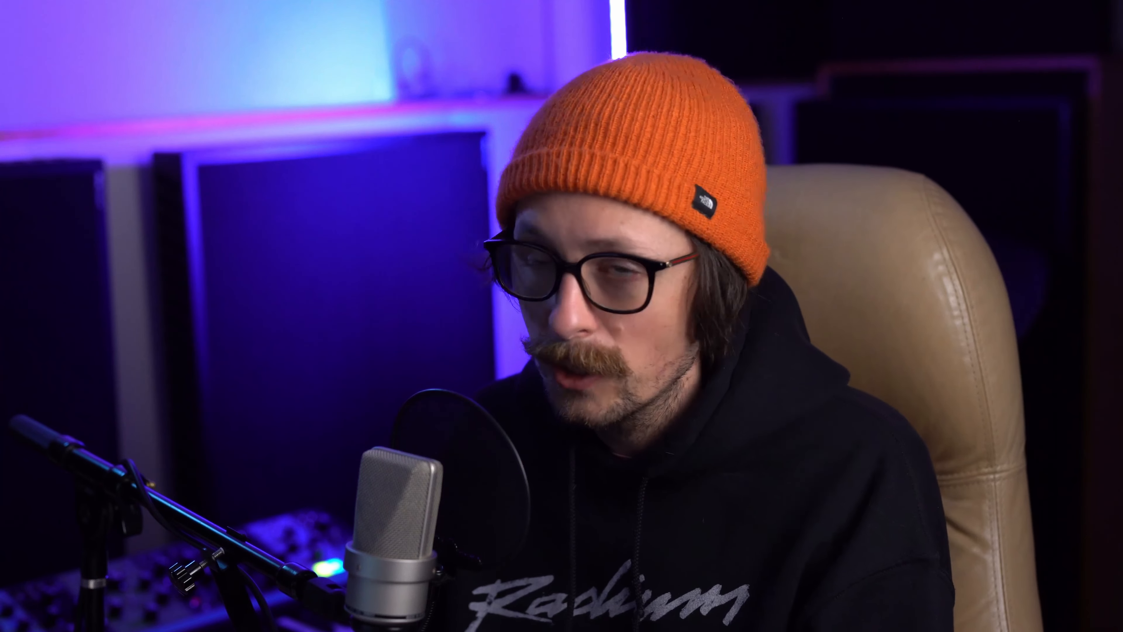